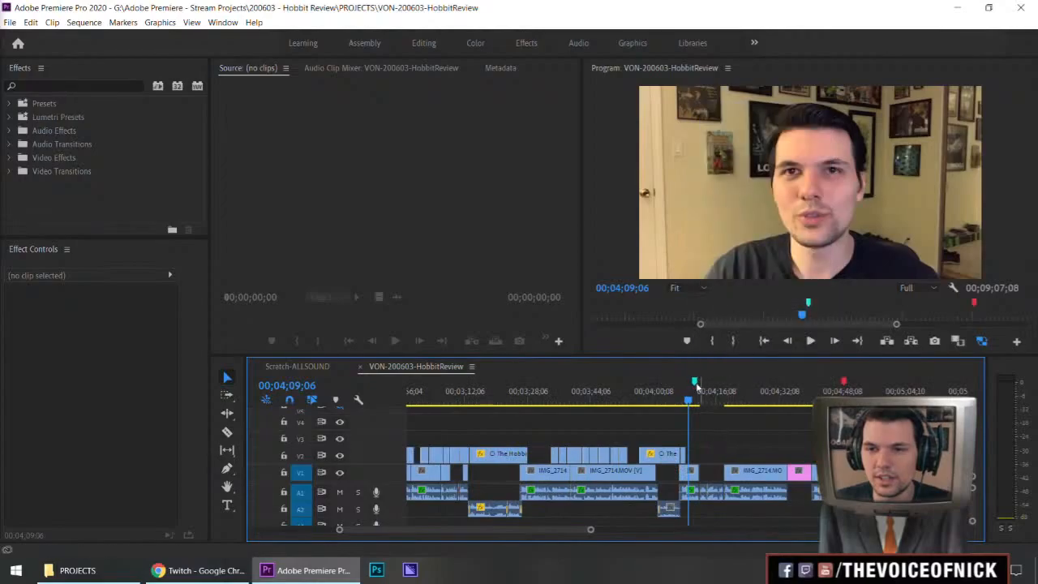
Step: Clear the green sequence marker near 00;04;10;16 from the timeline and save the project
{"action": "left_click", "coordinate": [695, 381]}
{"action": "right_click", "coordinate": [694, 380]}
{"action": "left_click", "coordinate": [724, 295]}
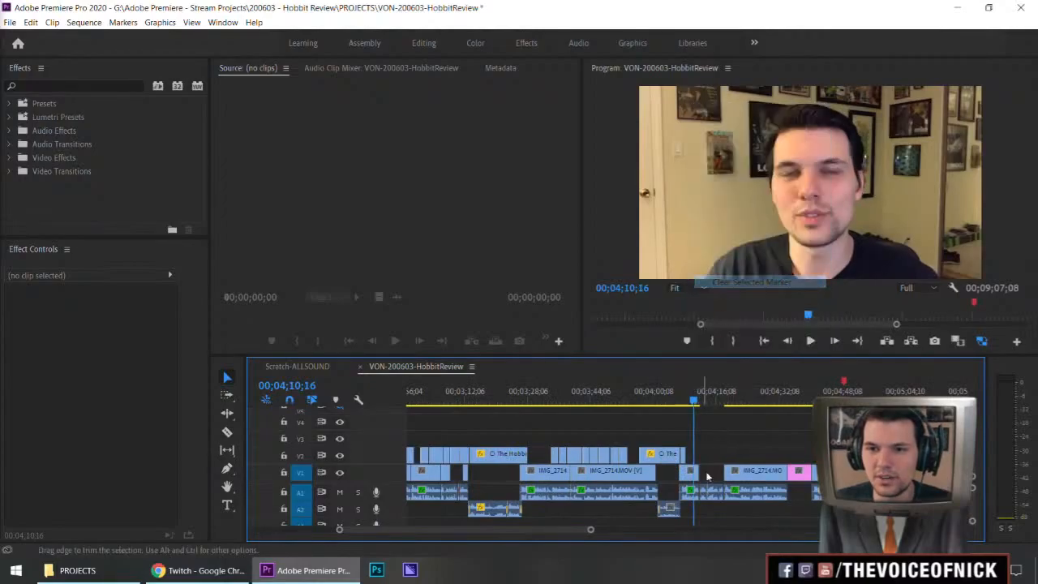
{"action": "key", "text": "minus"}
{"action": "key", "text": "minus"}
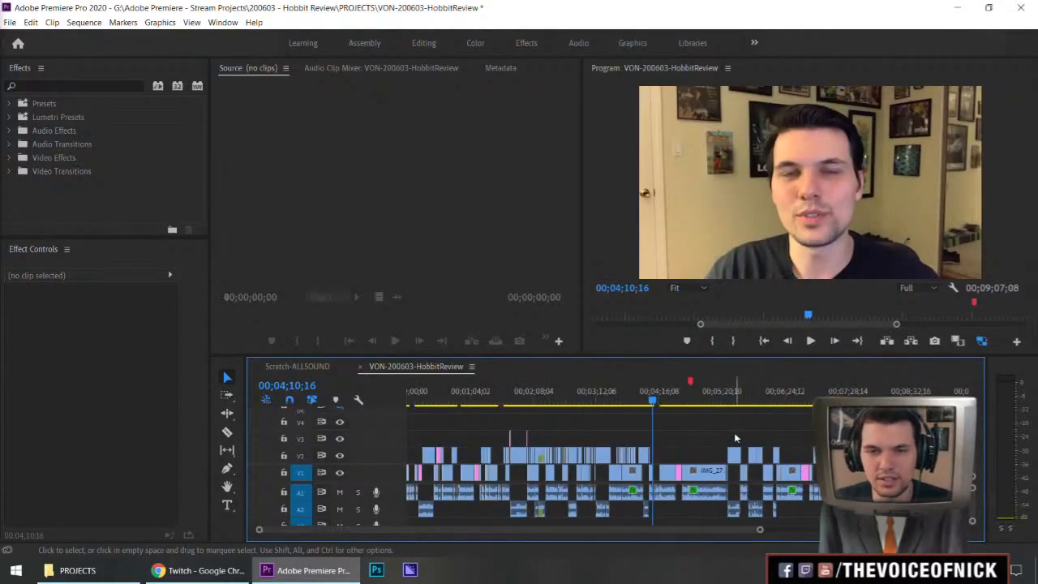
{"action": "key", "text": "ctrl+s"}
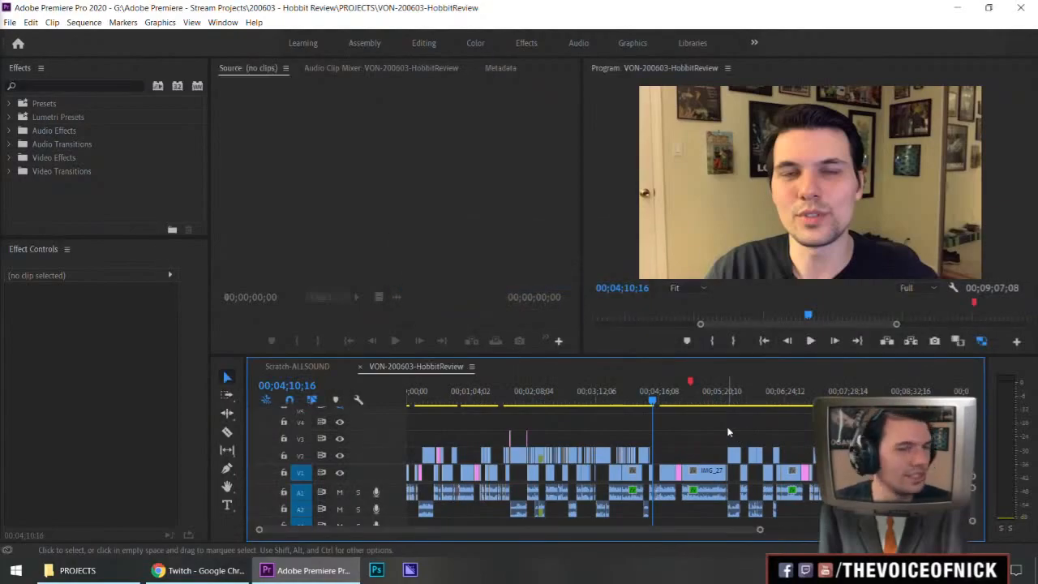
Step: Play the HobbitReview sequence from about 00;02;34;10 to review the edited gameplay section
{"action": "key", "text": "minus"}
{"action": "key", "text": "equal"}
{"action": "key", "text": "equal"}
{"action": "left_click_drag", "start_coordinate": [575, 396], "coordinate": [540, 399]}
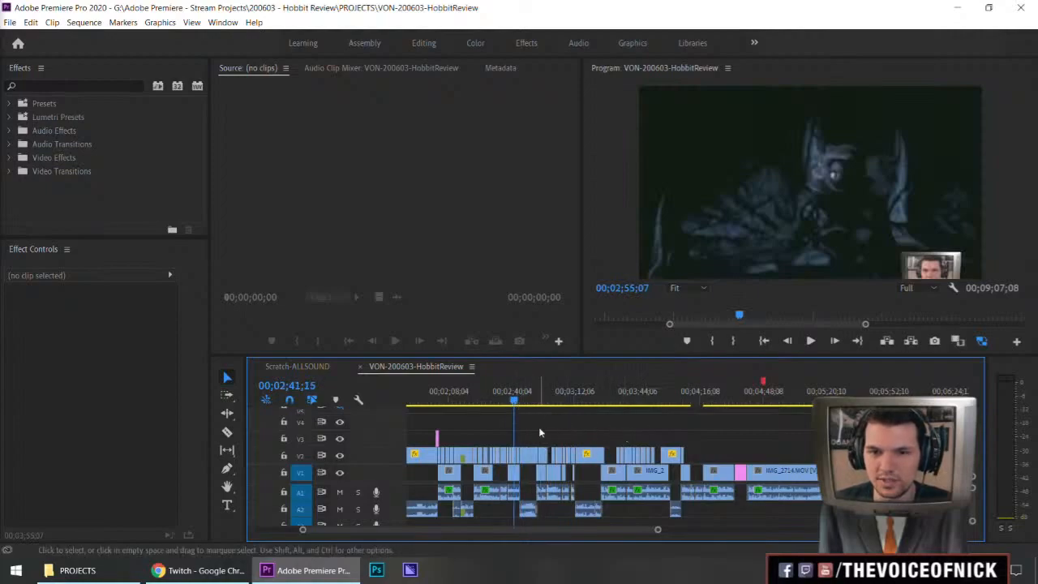
{"action": "key", "text": "equal"}
{"action": "key", "text": "equal"}
{"action": "key", "text": "space"}
{"action": "left_click", "coordinate": [633, 398]}
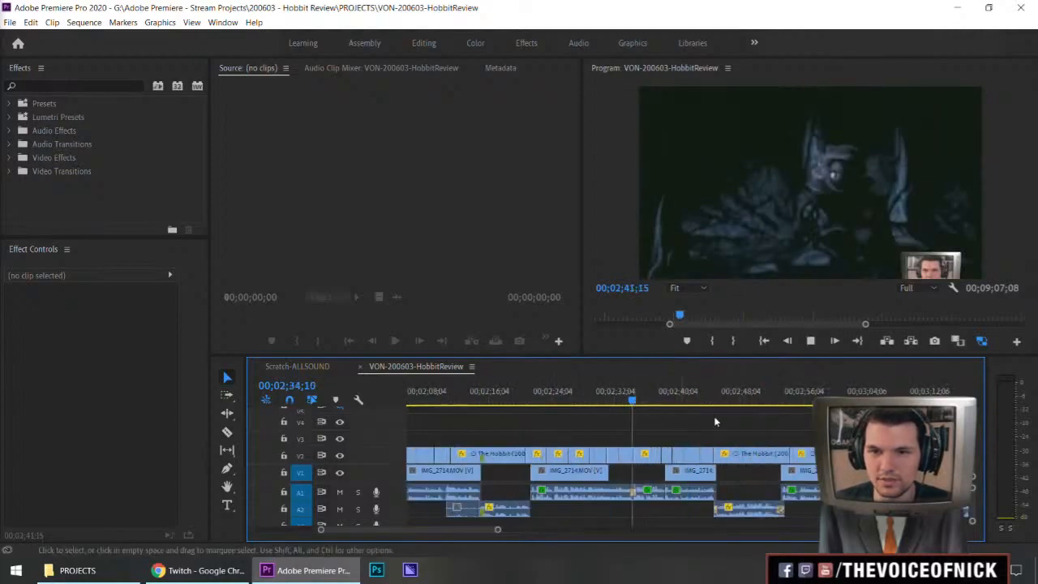
{"action": "key", "text": "space"}
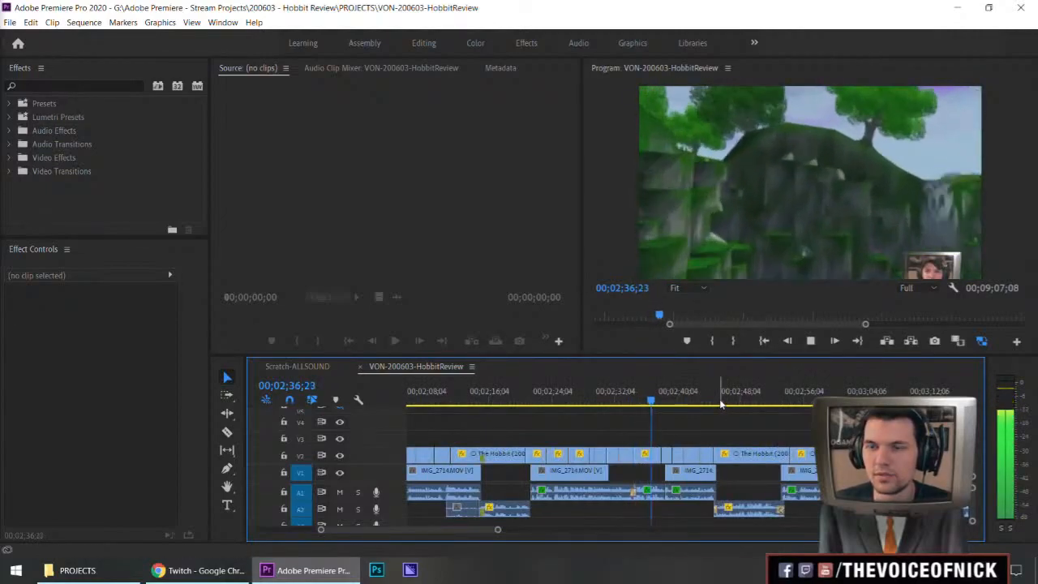
Step: Maximize the Program Monitor, review the section up to about 00;04;14, replaying from around 00;03;02, and restore the normal layout
{"action": "key", "text": "grave"}
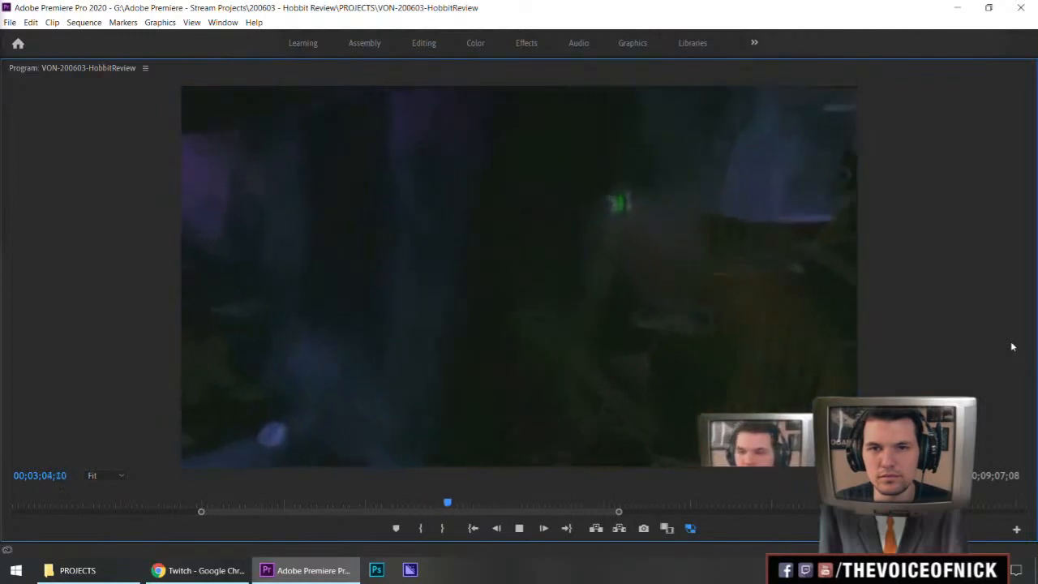
{"action": "key", "text": "space"}
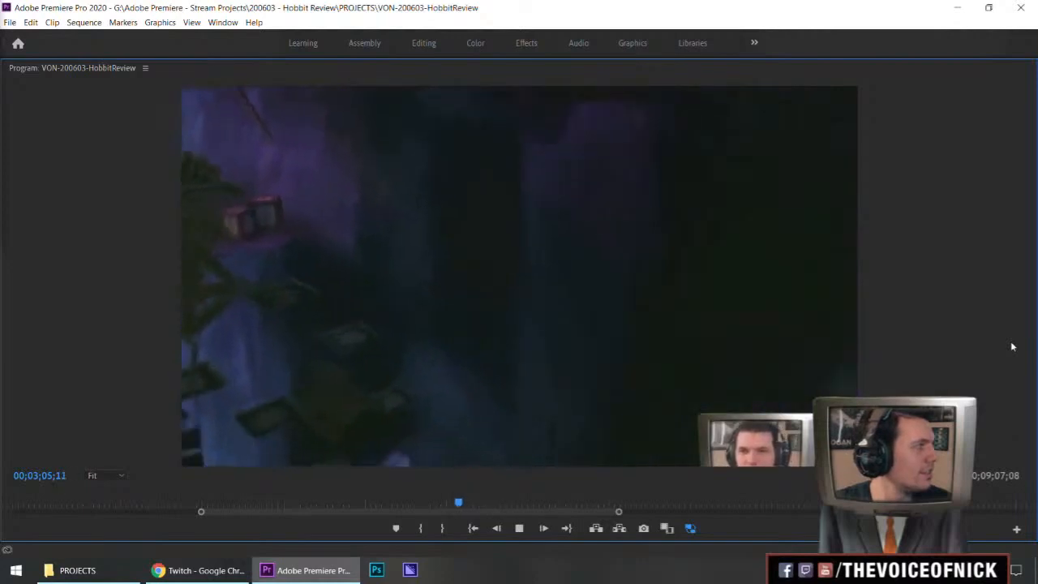
{"action": "key", "text": "space"}
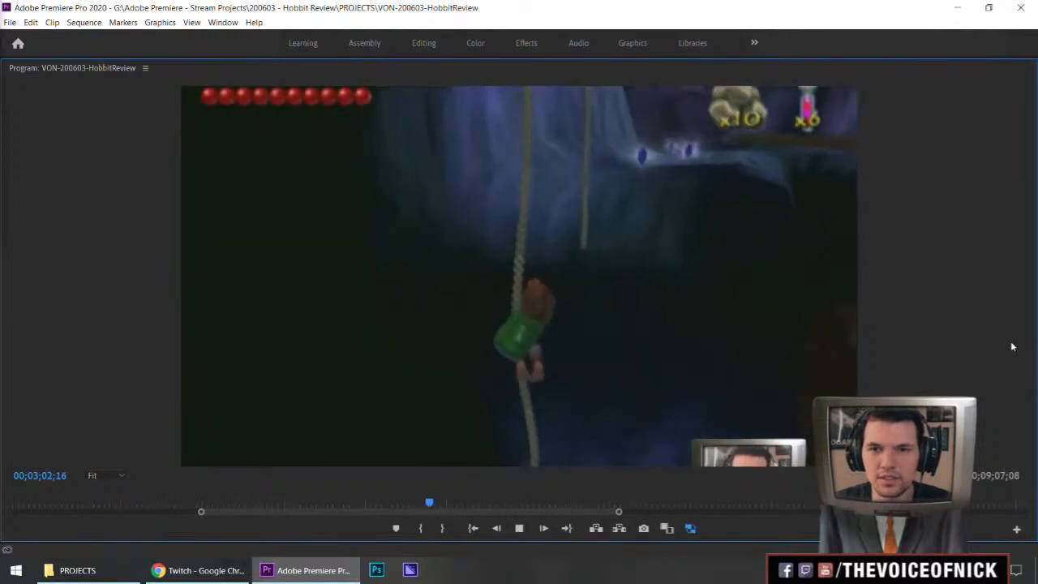
{"action": "key", "text": "space"}
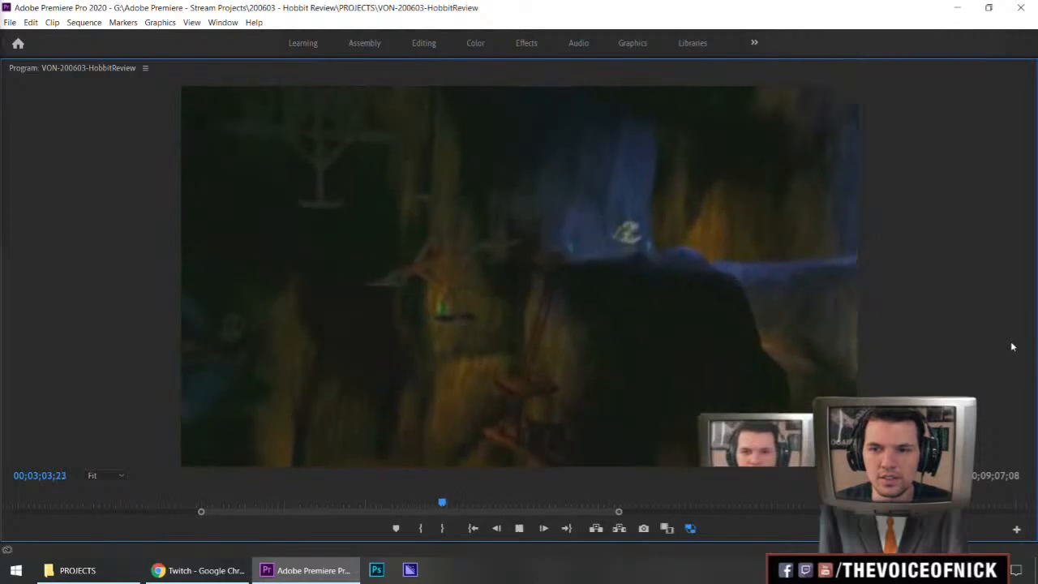
{"action": "key", "text": "space"}
{"action": "key", "text": "space"}
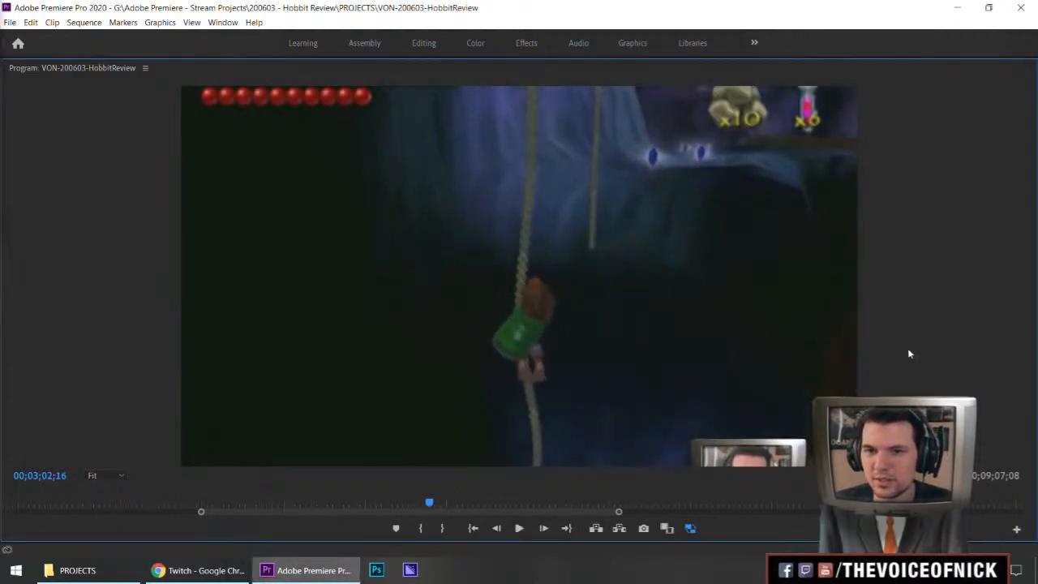
{"action": "key", "text": "space"}
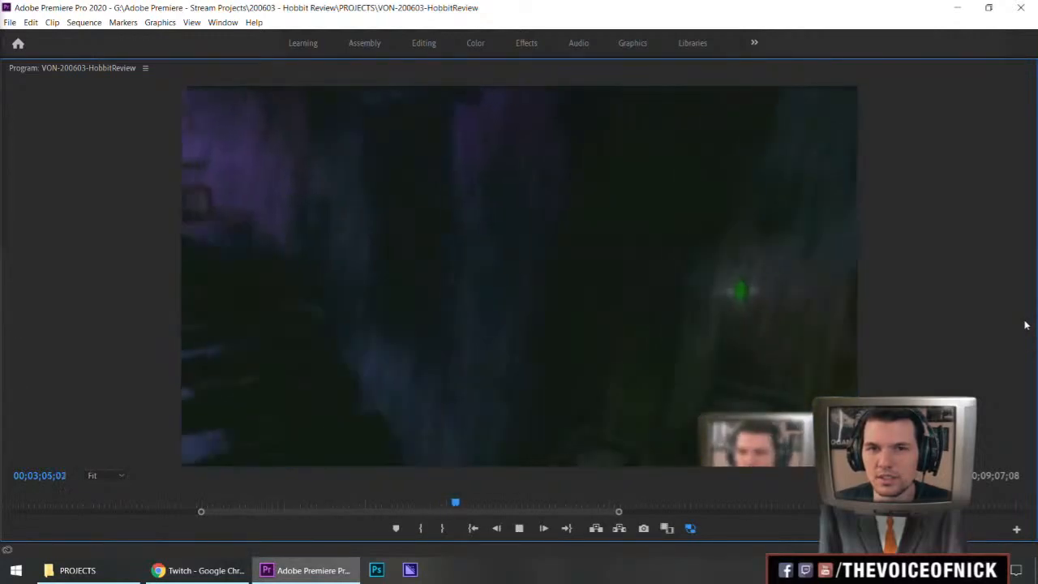
{"action": "key", "text": "space"}
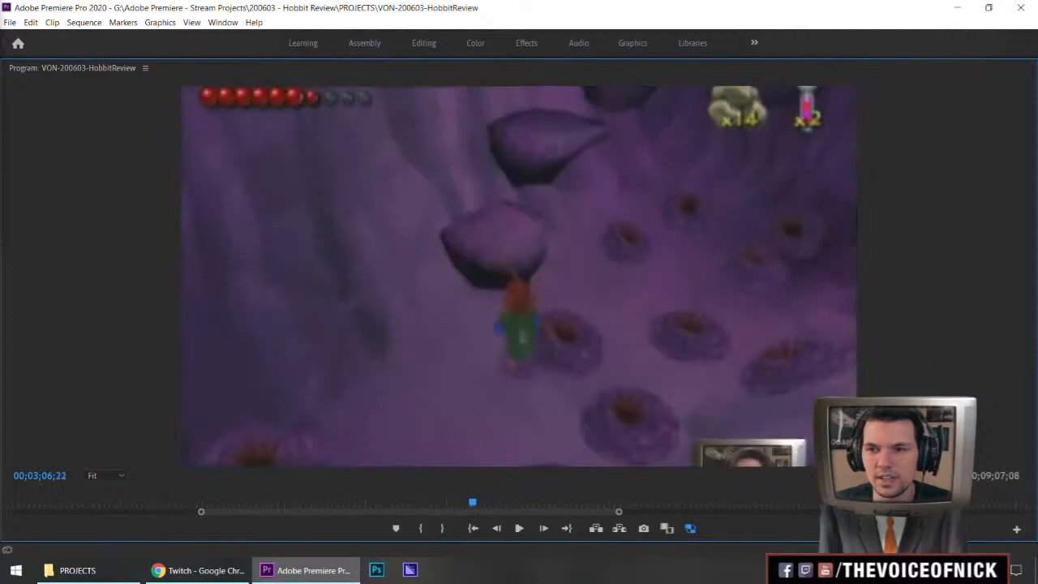
{"action": "key", "text": "space"}
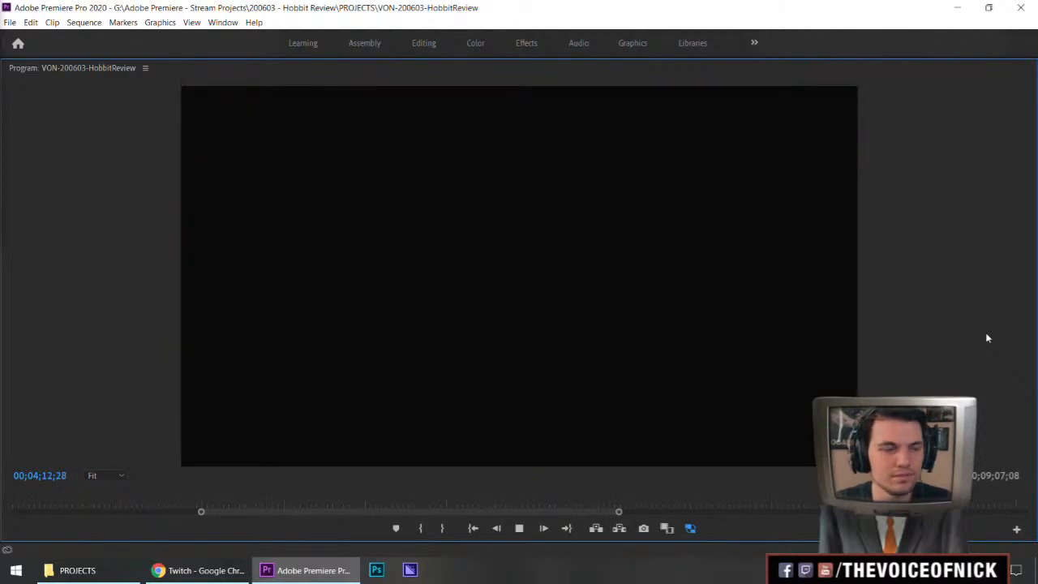
{"action": "key", "text": "space"}
{"action": "key", "text": "grave"}
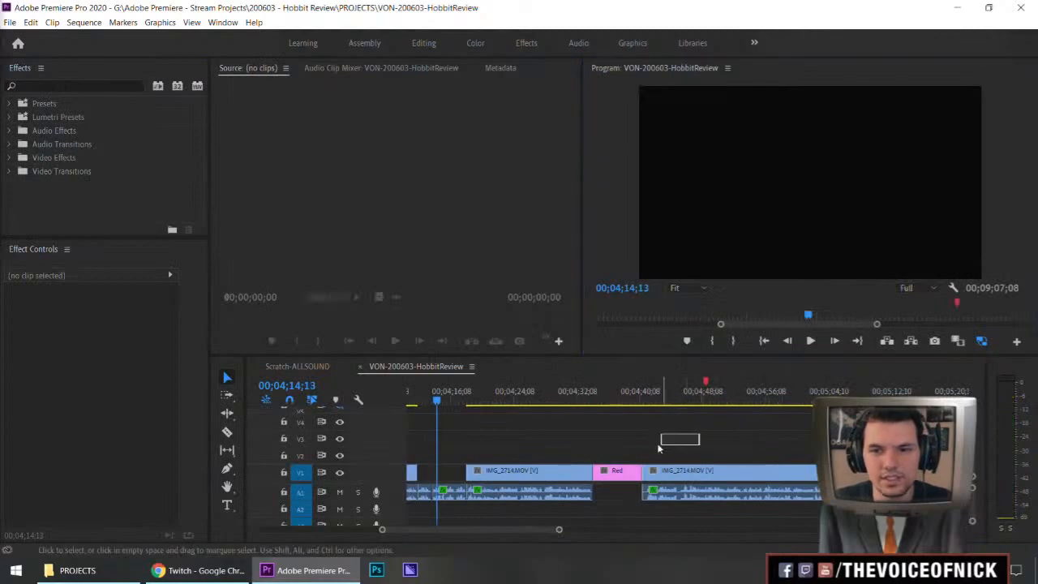
Step: Play the sequence from 00;04;10;08 through the video gap to the red placeholder to review the narration
{"action": "scroll", "coordinate": [696, 429], "scroll_direction": "up", "scroll_amount": 4}
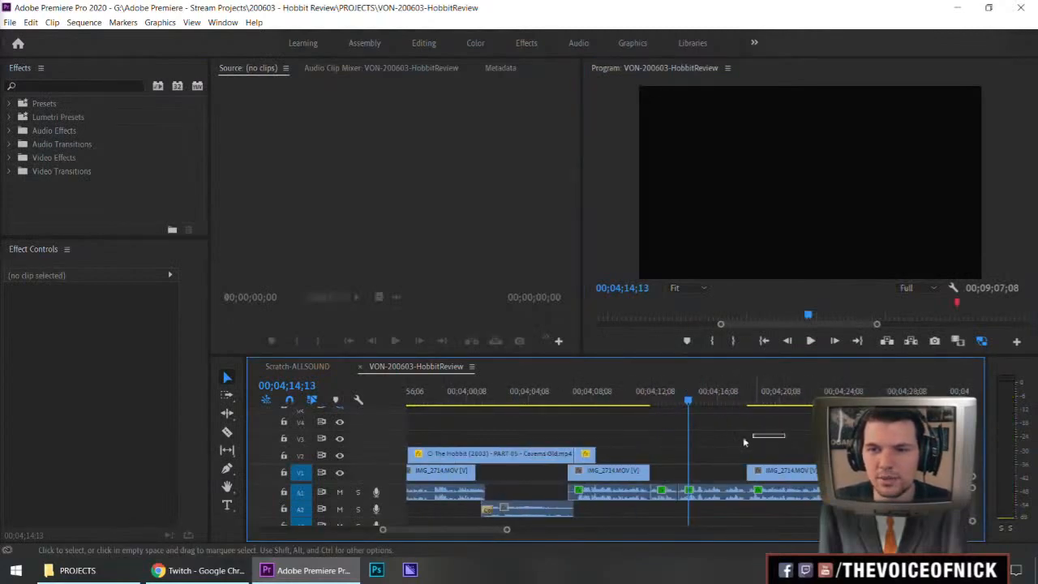
{"action": "left_click", "coordinate": [657, 398]}
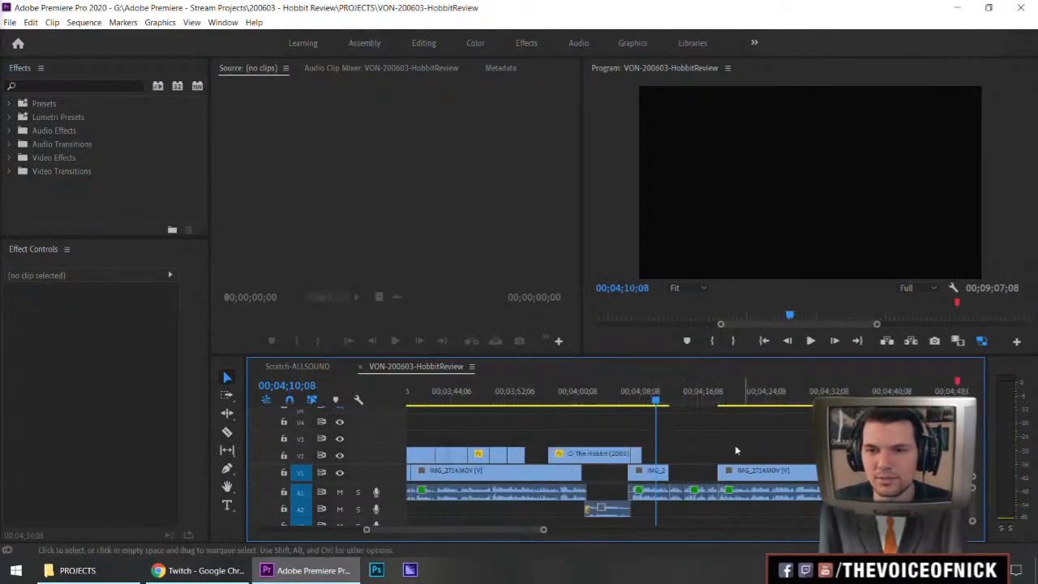
{"action": "key", "text": "space"}
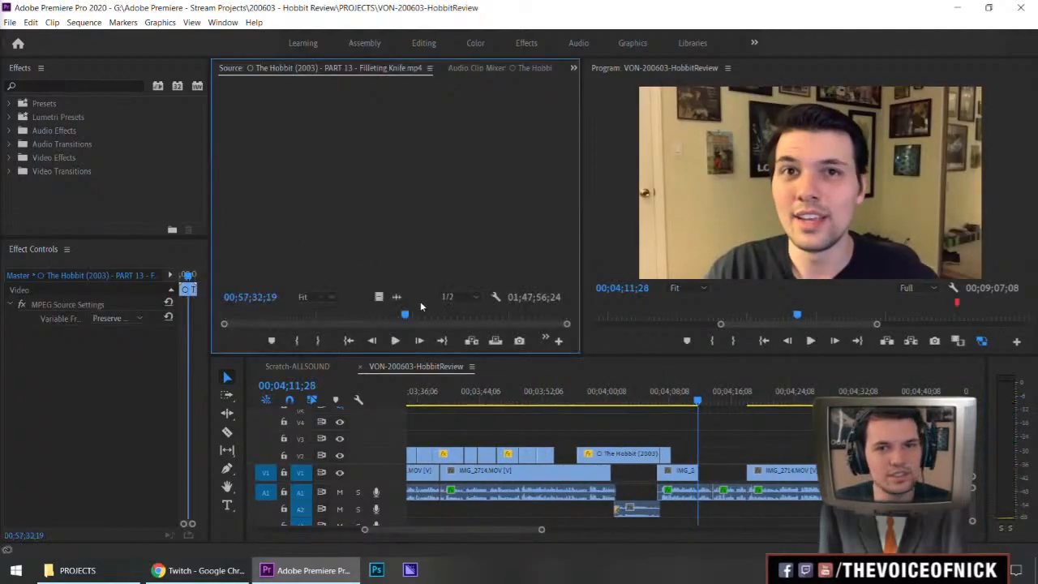
{"action": "left_click", "coordinate": [750, 439]}
{"action": "key", "text": "space"}
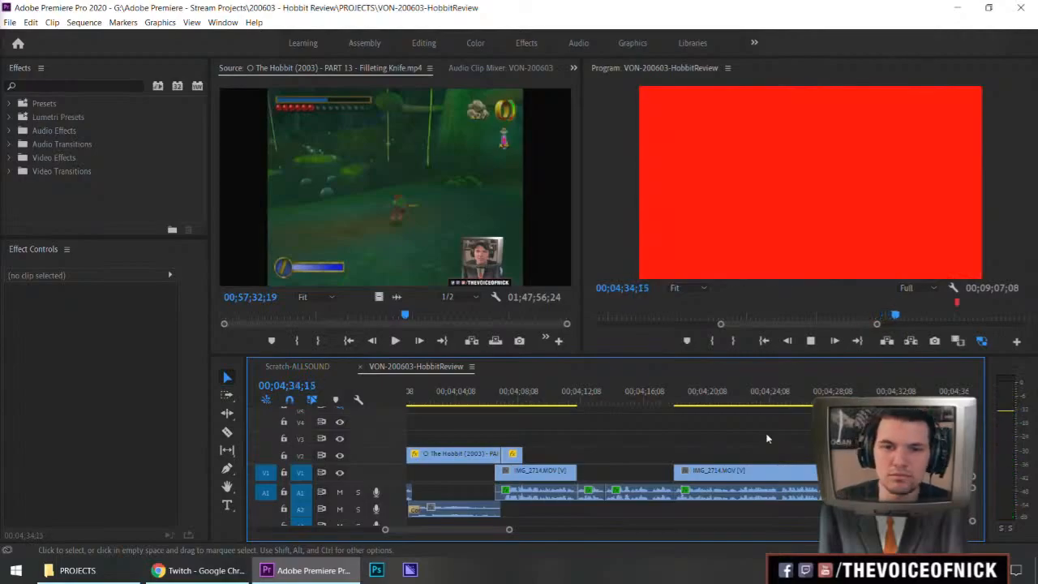
{"action": "key", "text": "minus"}
{"action": "key", "text": "space"}
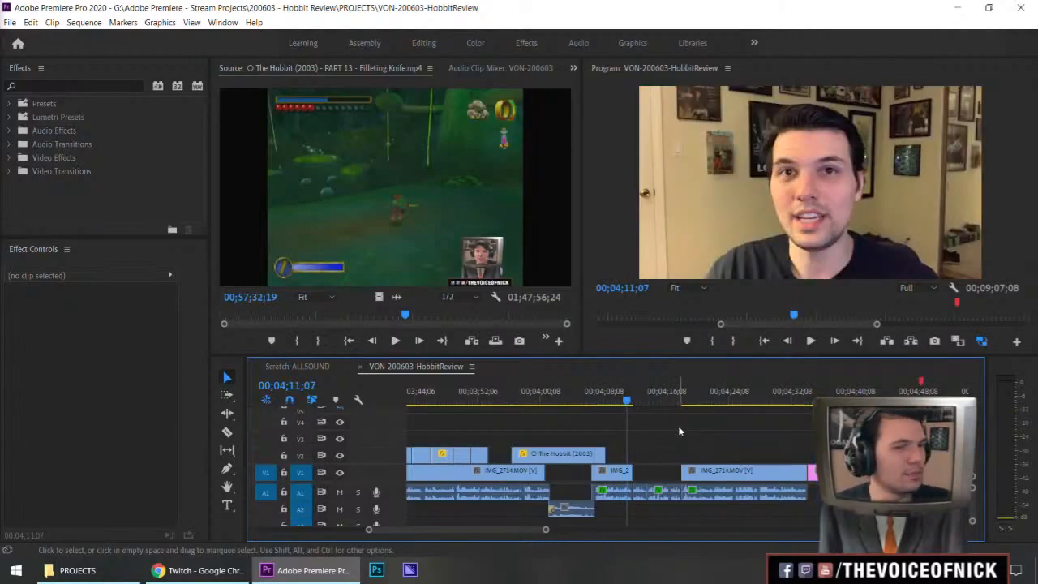
Step: Examine the narration audio in the video gap from 00;04;11;07 to about 00;04;13;29
{"action": "key", "text": "="}
{"action": "key", "text": "="}
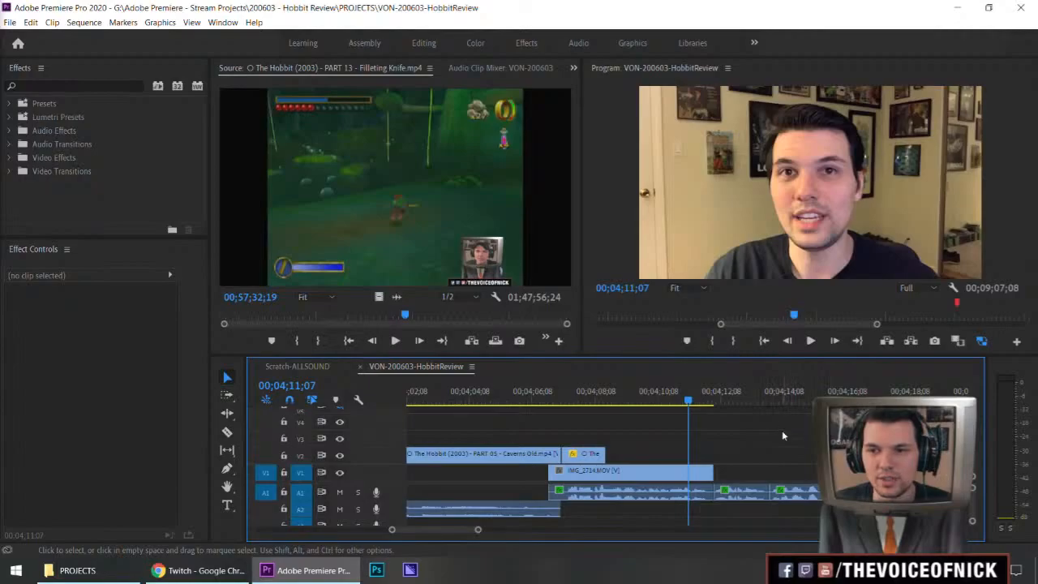
{"action": "key", "text": "minus"}
{"action": "key", "text": "equal"}
{"action": "key", "text": "minus"}
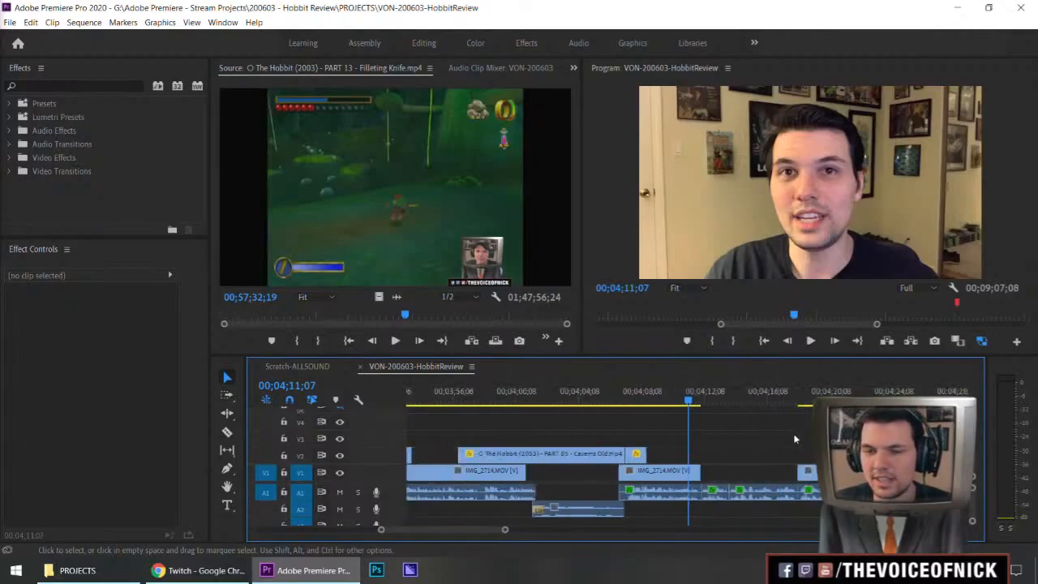
{"action": "key", "text": "equal"}
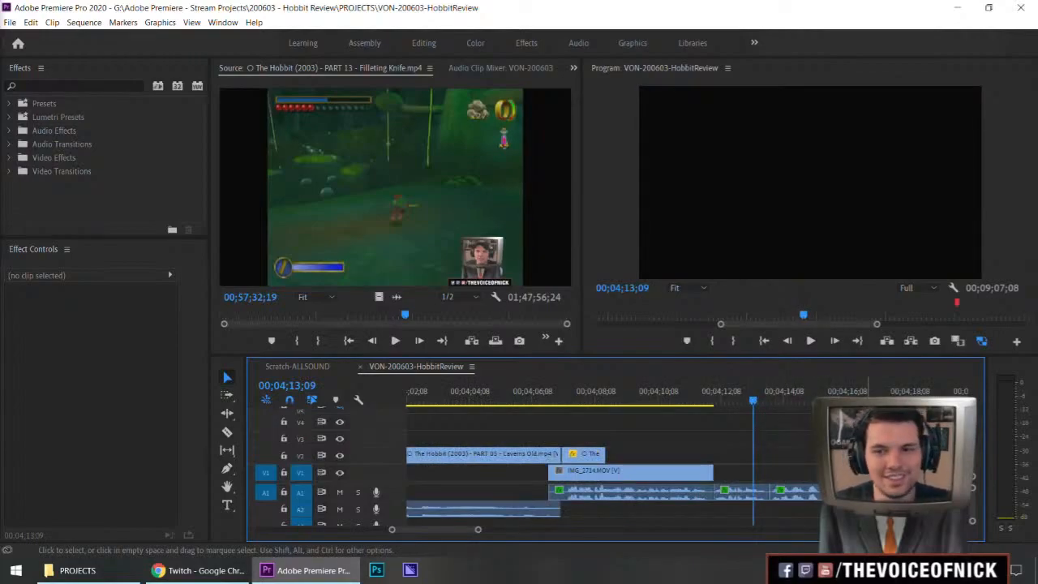
{"action": "key", "text": "minus"}
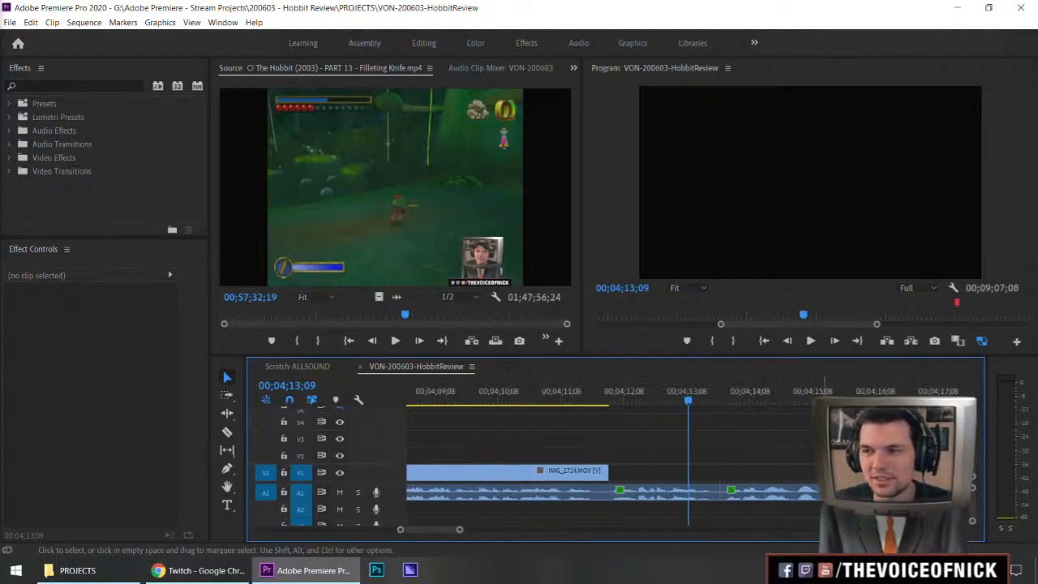
{"action": "key", "text": "minus"}
{"action": "key", "text": "minus"}
{"action": "key", "text": "equal"}
{"action": "key", "text": "space"}
{"action": "key", "text": "space"}
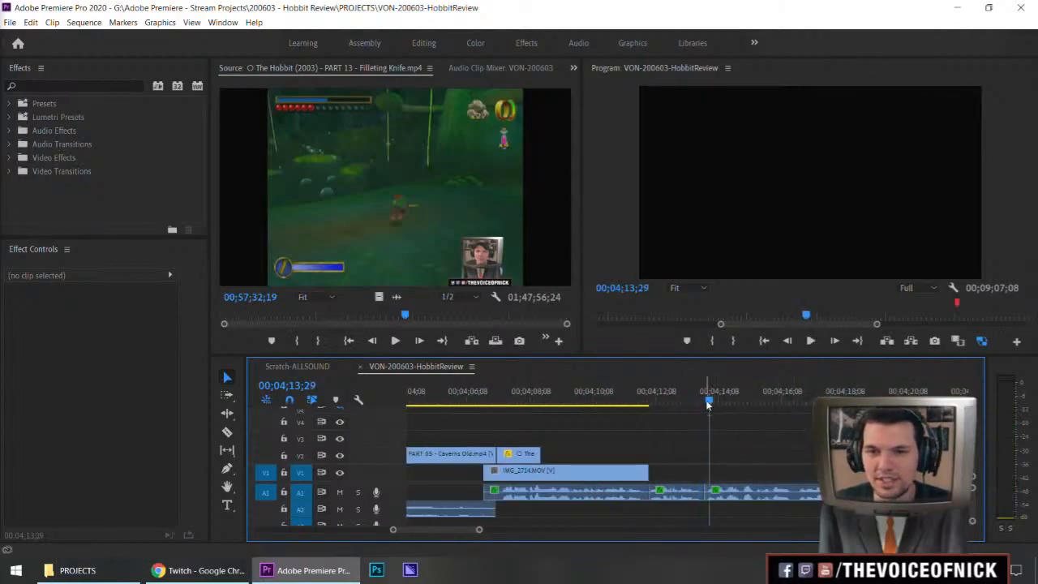
Step: Play the narration from 00;04;11;19, split it just before the edit near 00;04;13;23, and ripple-delete the short leftover piece
{"action": "left_click_drag", "start_coordinate": [709, 402], "coordinate": [639, 403]}
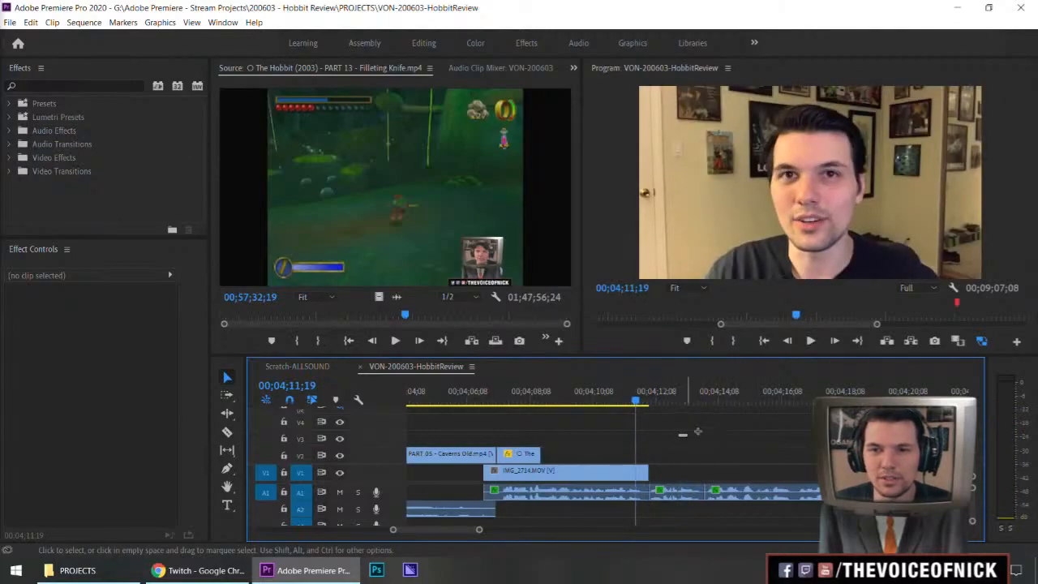
{"action": "key", "text": "space"}
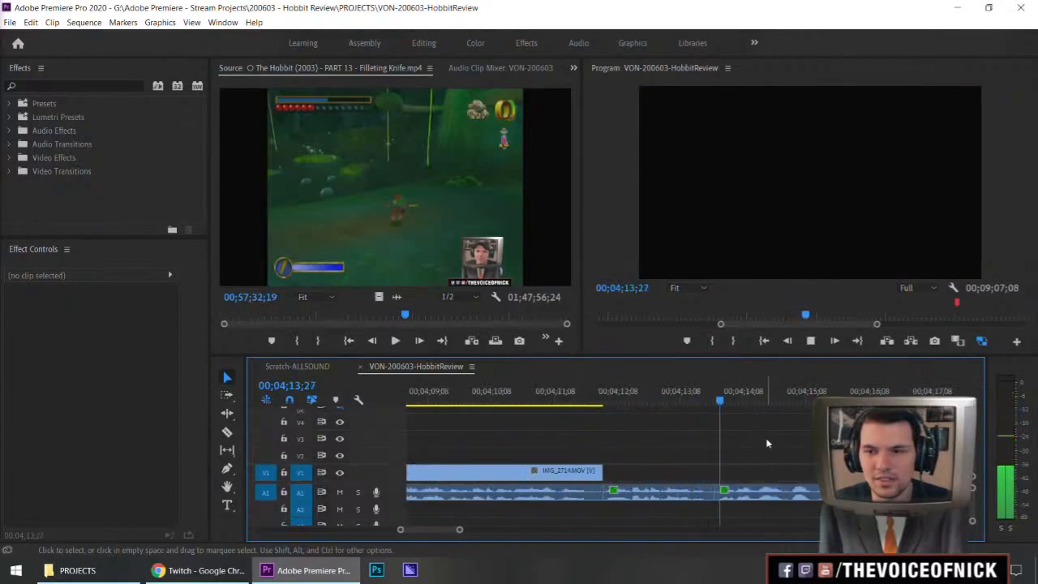
{"action": "key", "text": "space"}
{"action": "key", "text": "c"}
{"action": "left_click", "coordinate": [712, 494]}
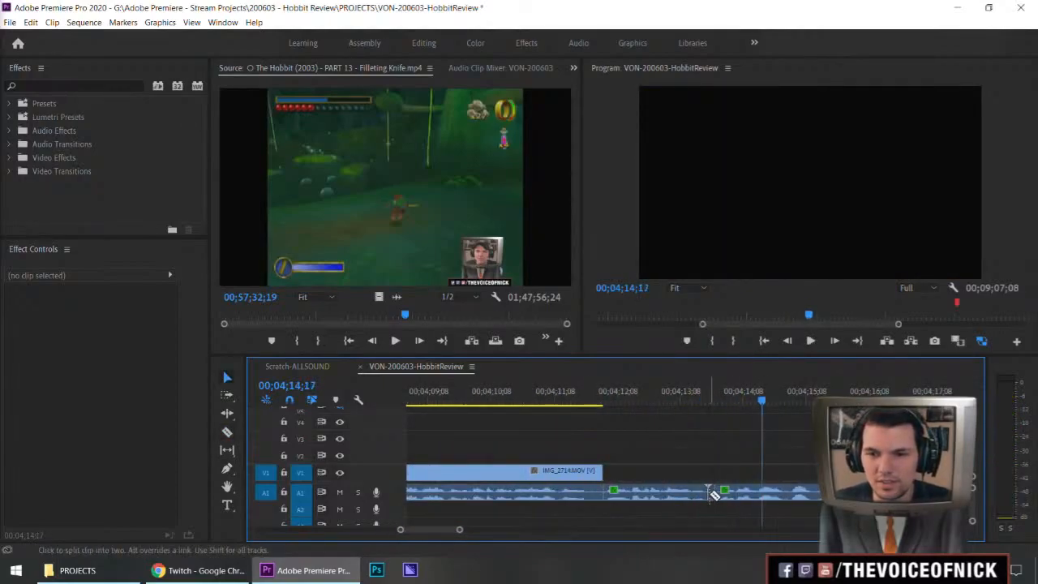
{"action": "key", "text": "v"}
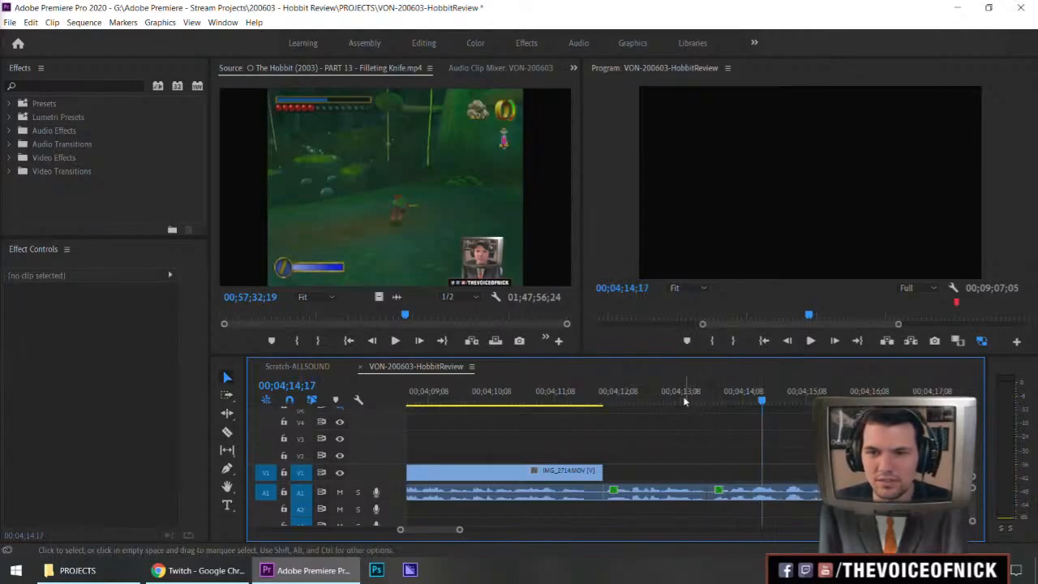
Step: Replay the narration join near 00;04;13;23 and ripple-trim it two frames tighter
{"action": "left_click", "coordinate": [666, 399]}
{"action": "key", "text": "space"}
{"action": "key", "text": "minus"}
{"action": "key", "text": "equal"}
{"action": "key", "text": "equal"}
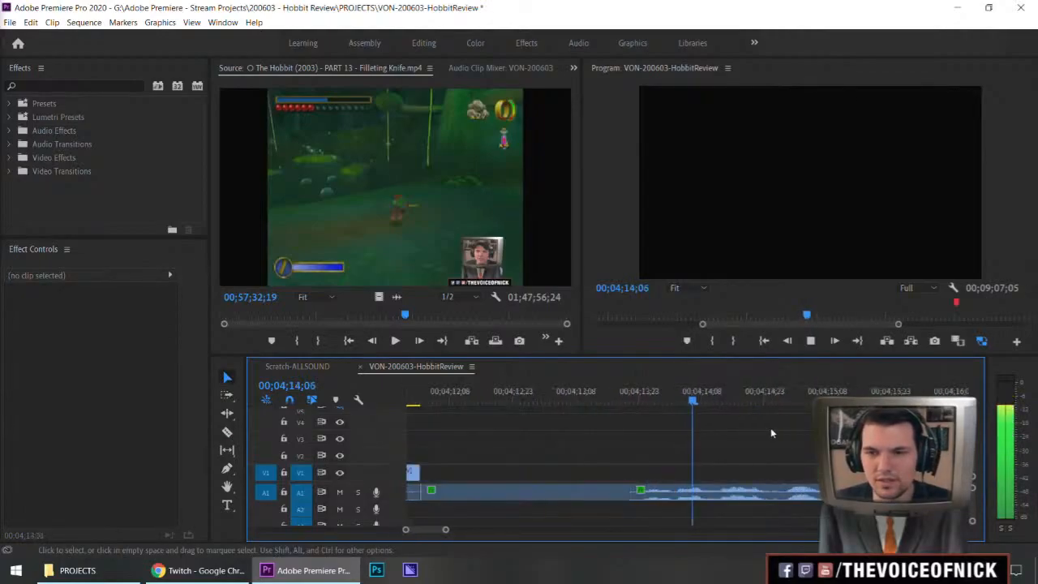
{"action": "key", "text": "space"}
{"action": "left_click_drag", "start_coordinate": [632, 493], "coordinate": [637, 496]}
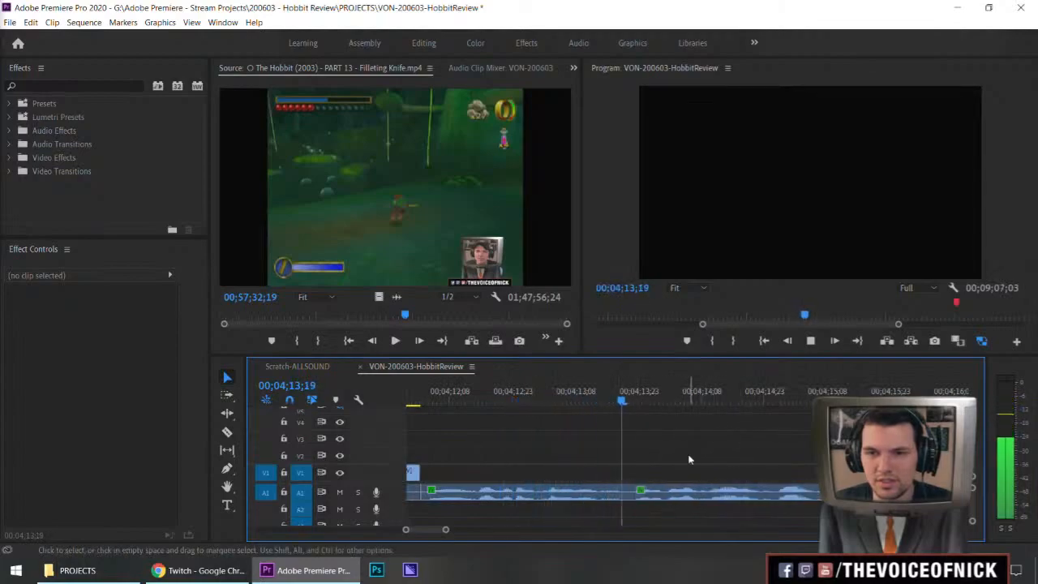
Step: Play on through the narration, split it around the pause at about 00;04;16;12 to 00;04;16;19, and ripple-delete that piece
{"action": "key", "text": "minus"}
{"action": "key", "text": "minus"}
{"action": "key", "text": "equal"}
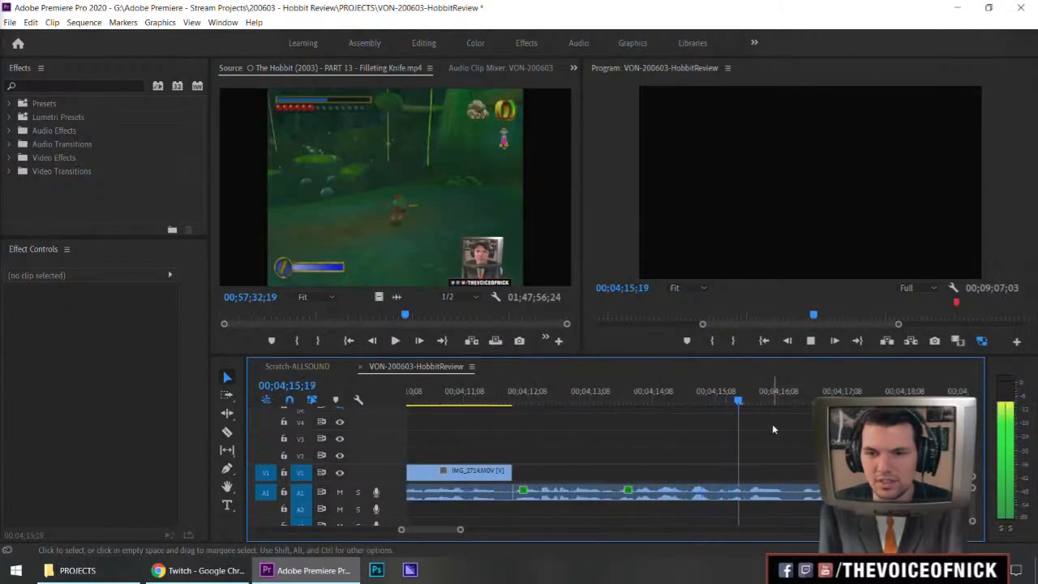
{"action": "key", "text": "minus"}
{"action": "key", "text": "equal"}
{"action": "key", "text": "space"}
{"action": "key", "text": "c"}
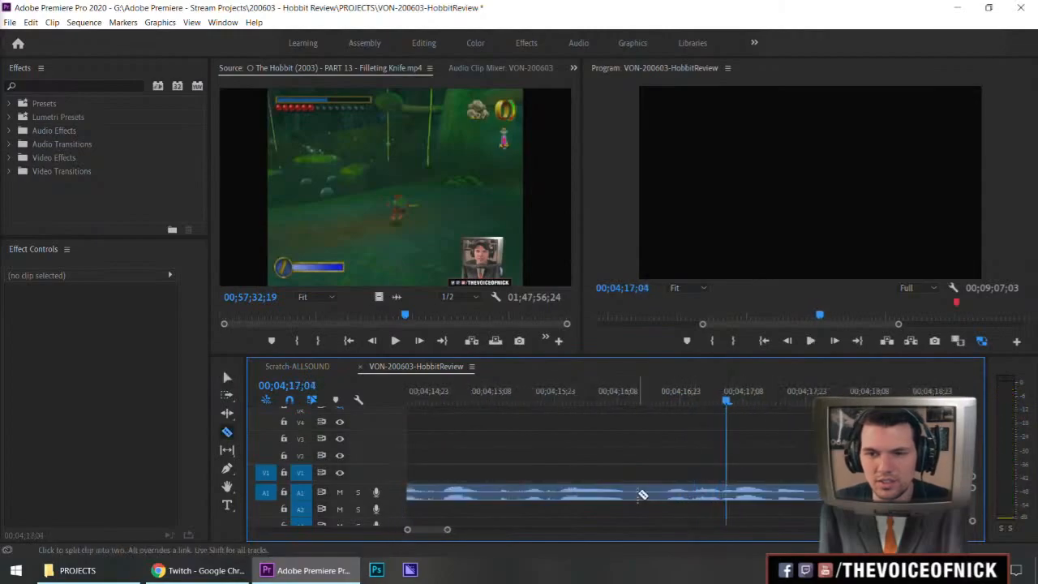
{"action": "left_click", "coordinate": [635, 492]}
{"action": "left_click", "coordinate": [663, 491]}
{"action": "key", "text": "v"}
{"action": "left_click", "coordinate": [648, 493]}
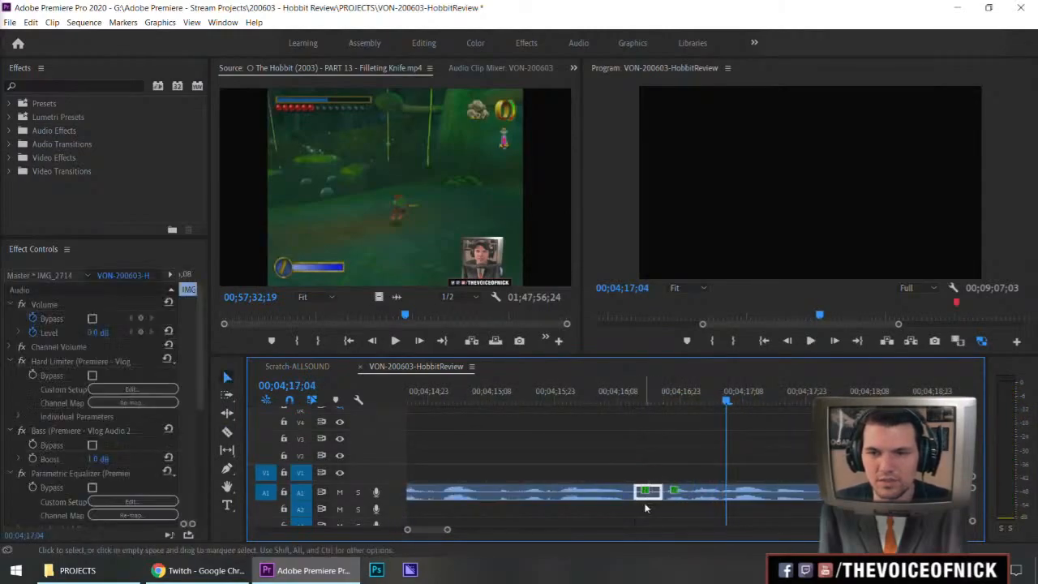
{"action": "key", "text": "shift+Delete"}
Step: Play back the narration across the removed pause near 00;04;16;12 to check the join
{"action": "left_click_drag", "start_coordinate": [601, 400], "coordinate": [498, 438]}
{"action": "key", "text": "space"}
{"action": "key", "text": "minus"}
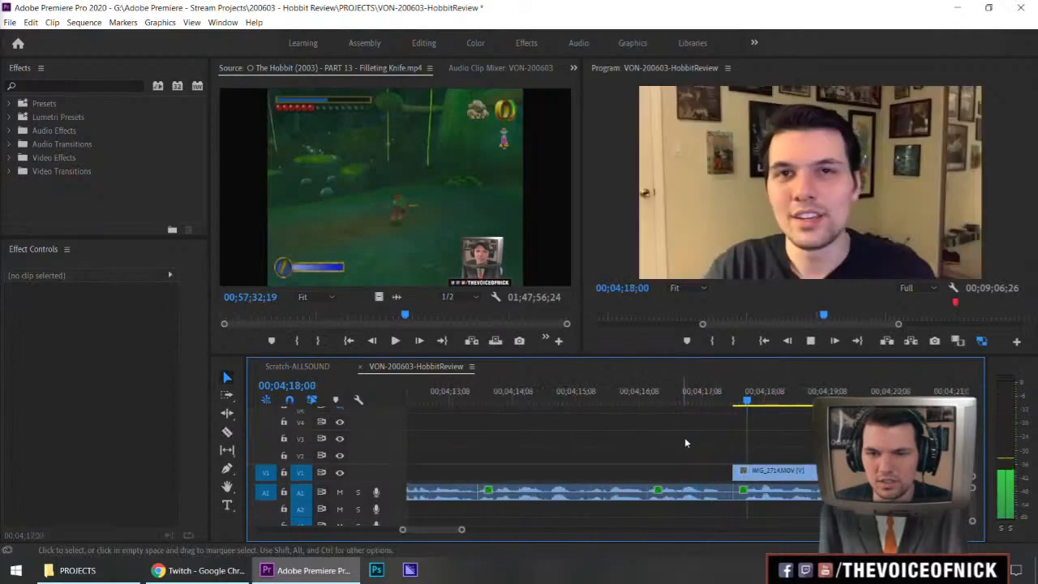
Step: Split the narration at 00;04;17;09 and ripple-delete the piece before the next talking-head clip, closing the gap
{"action": "key", "text": "space"}
{"action": "key", "text": "equal"}
{"action": "left_click_drag", "start_coordinate": [590, 403], "coordinate": [542, 422]}
{"action": "key", "text": "c"}
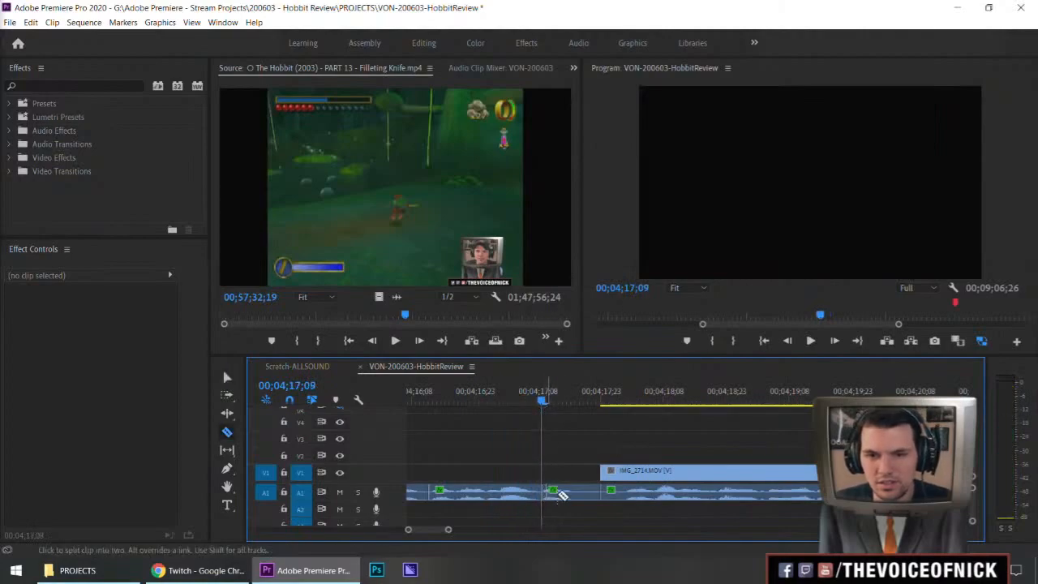
{"action": "key", "text": "v"}
{"action": "left_click", "coordinate": [572, 495]}
{"action": "key", "text": "Delete"}
{"action": "left_click", "coordinate": [577, 490]}
{"action": "key", "text": "Delete"}
Step: Play the sequence from 00;04;16;21 across the new narration join and on to about 00;04;27;23 to check the flow
{"action": "left_click_drag", "start_coordinate": [479, 401], "coordinate": [442, 419]}
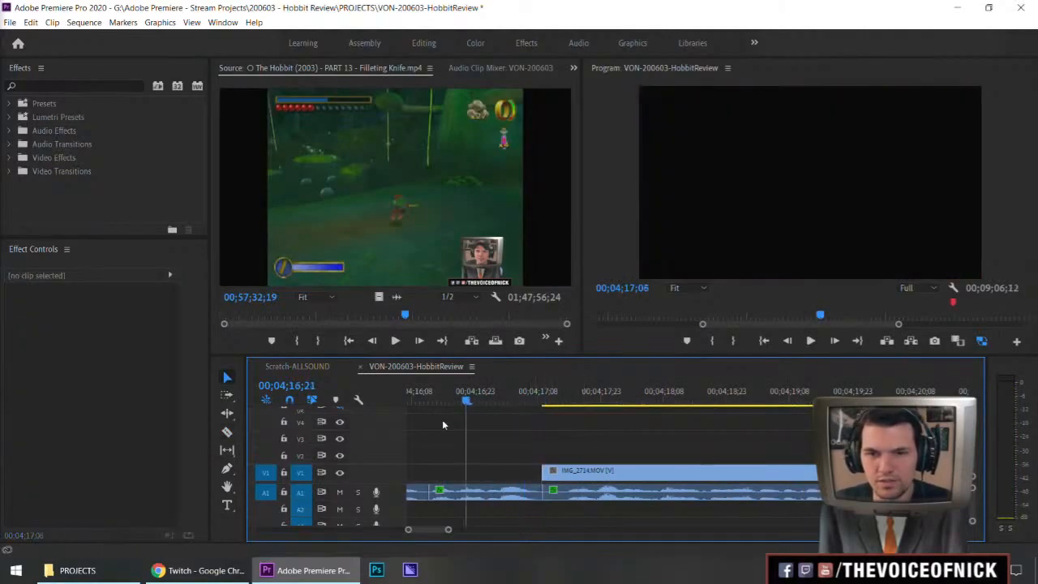
{"action": "key", "text": "space"}
{"action": "left_click_drag", "start_coordinate": [532, 429], "coordinate": [635, 413]}
{"action": "key", "text": "minus"}
{"action": "key", "text": "minus"}
{"action": "key", "text": "minus"}
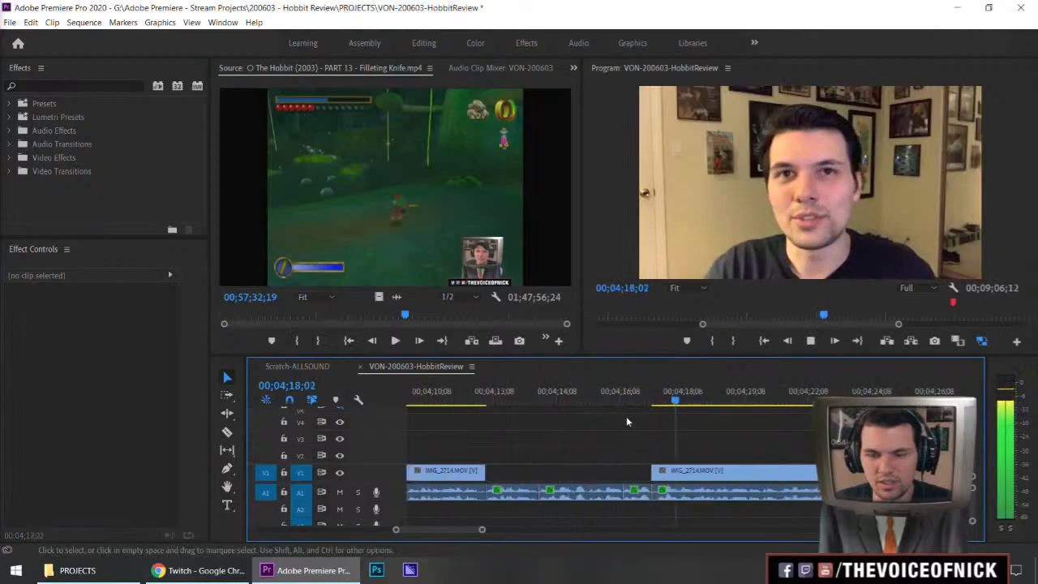
{"action": "key", "text": "equal"}
{"action": "key", "text": "minus"}
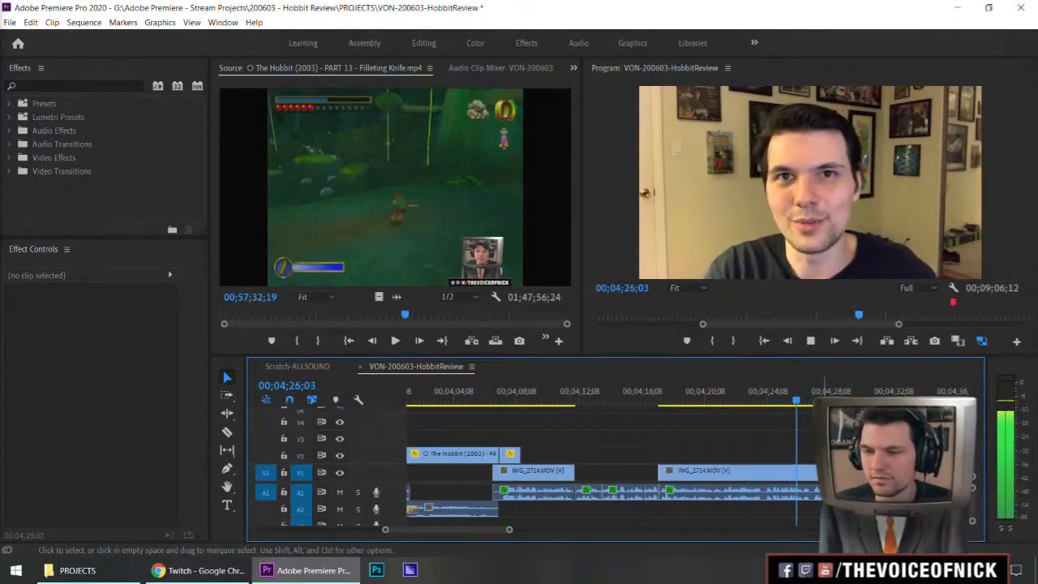
{"action": "key", "text": "space"}
{"action": "key", "text": "minus"}
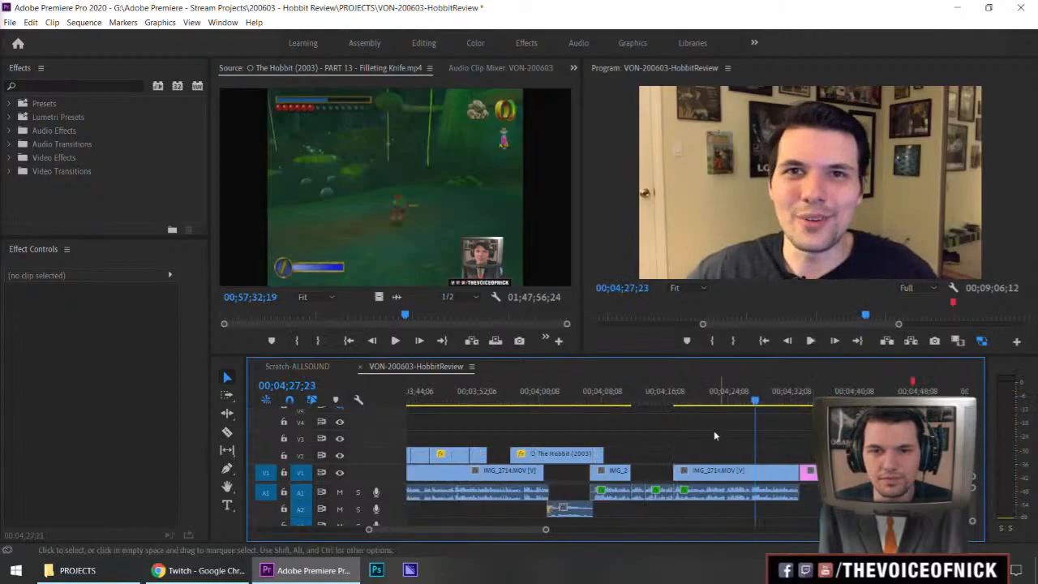
Step: Save the project and open the source footage of the gameplay clip at 00;04;07;17 with Match Frame
{"action": "left_click", "coordinate": [597, 397]}
{"action": "key", "text": "ctrl+s"}
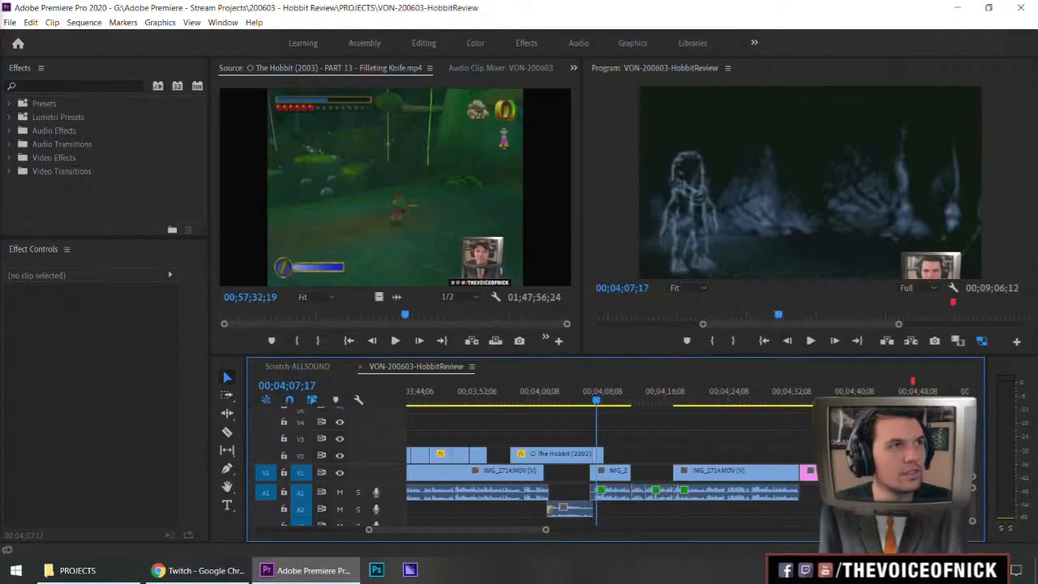
{"action": "key", "text": "f"}
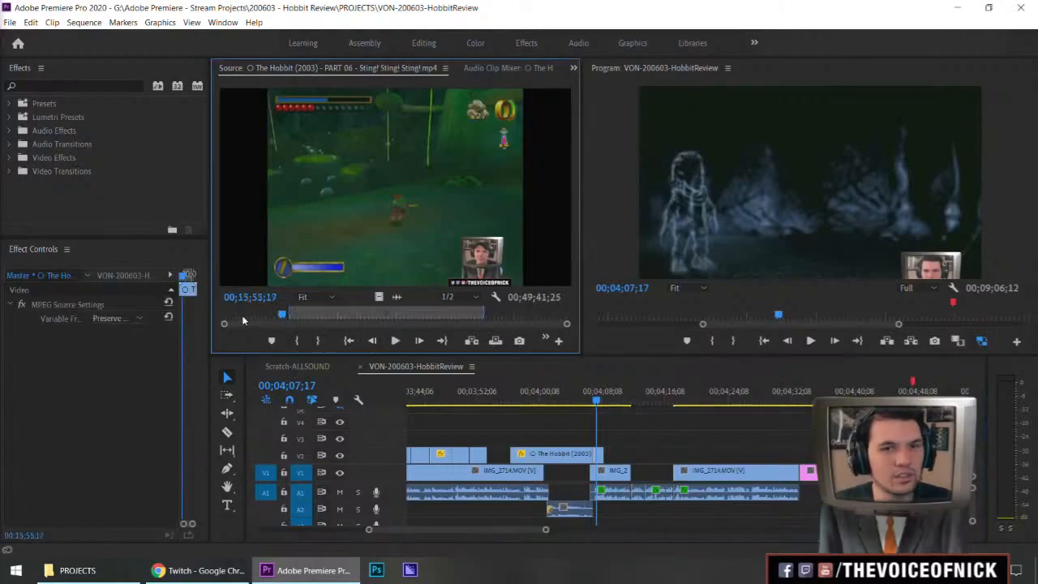
Step: Scrub through the Hobbit gameplay recordings, including Parts 07, 05 and 14, looking for a cutscene that suits the narration
{"action": "left_click_drag", "start_coordinate": [250, 315], "coordinate": [517, 333]}
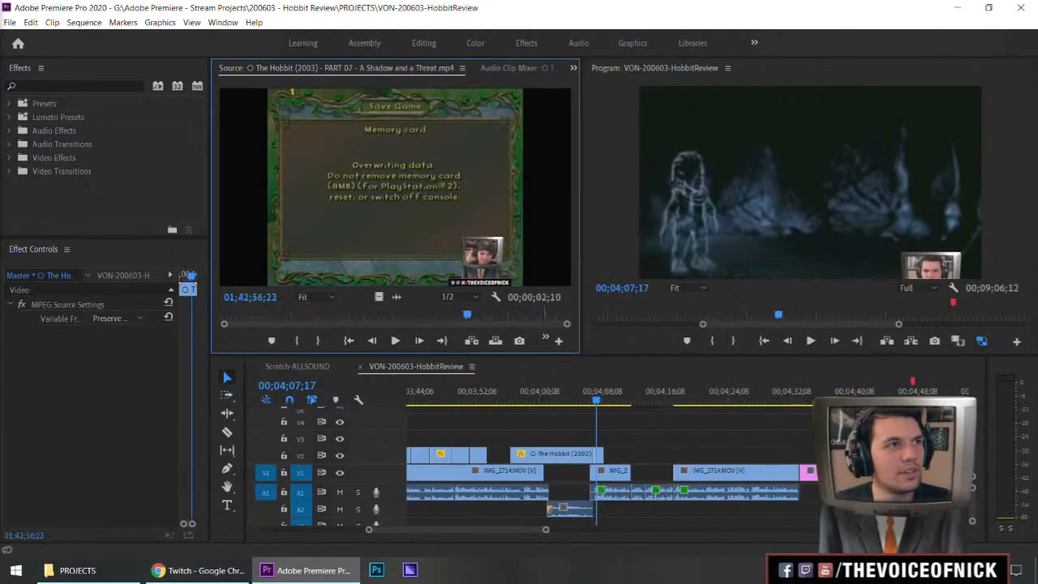
{"action": "left_click_drag", "start_coordinate": [230, 313], "coordinate": [489, 323]}
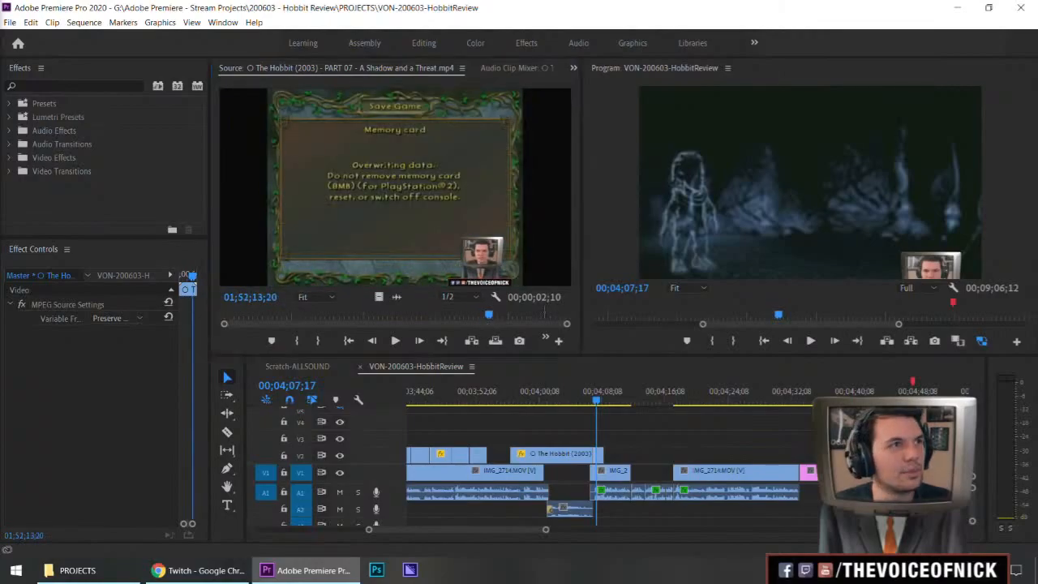
{"action": "left_click_drag", "start_coordinate": [468, 318], "coordinate": [513, 323]}
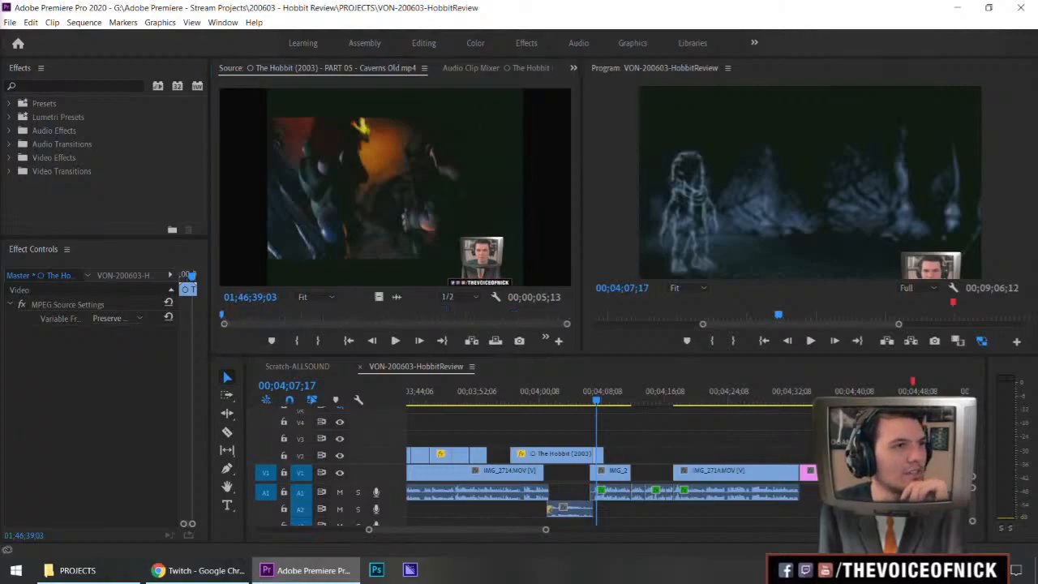
{"action": "left_click_drag", "start_coordinate": [236, 317], "coordinate": [537, 323]}
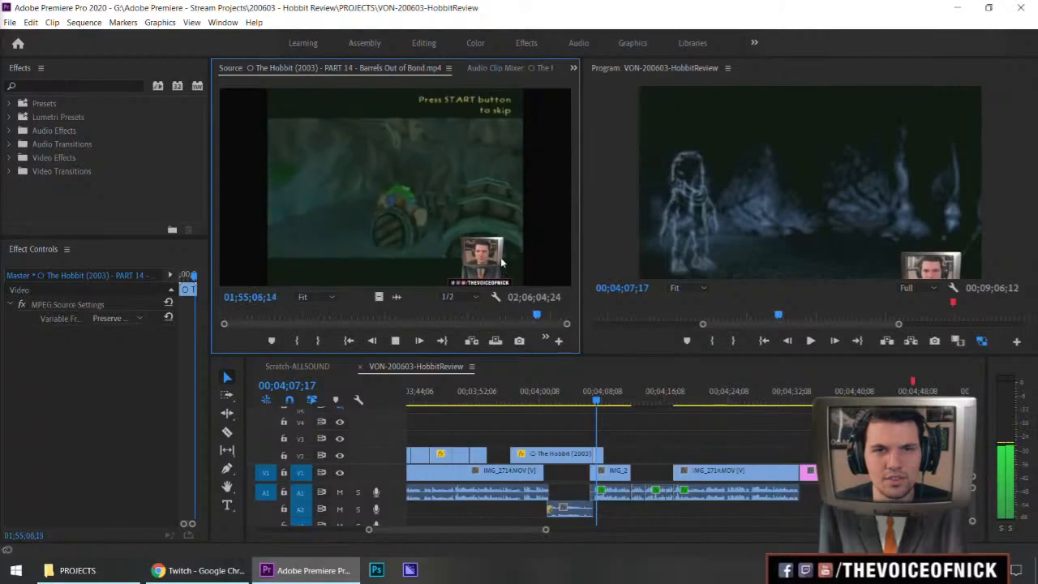
Step: Mark a 00;00;05;15 range of the barrel cutscene in the Part 14 source, ending at 01;55;14;14
{"action": "key", "text": "k"}
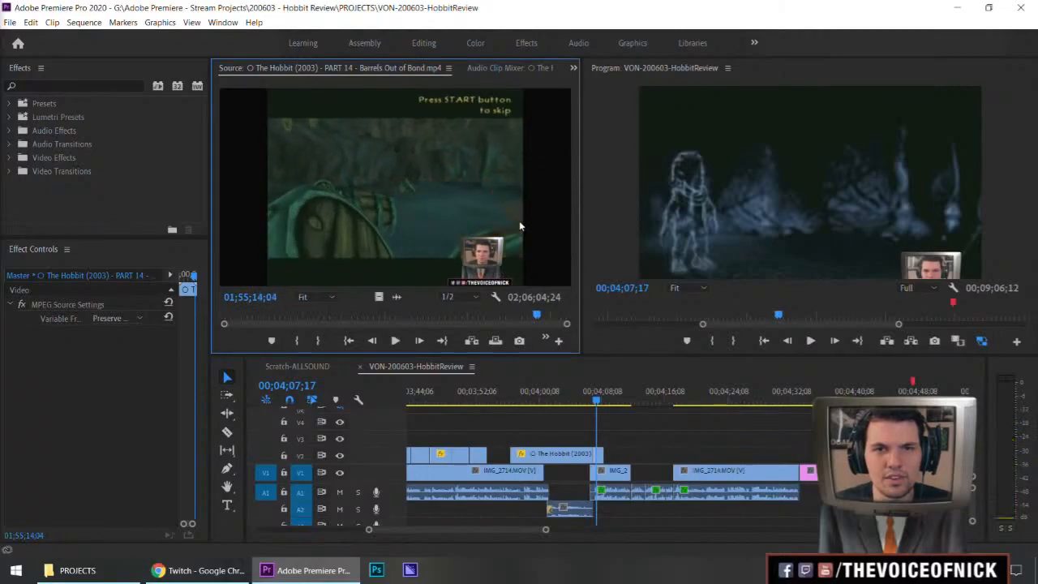
{"action": "key", "text": "l"}
{"action": "key", "text": "j"}
{"action": "key", "text": "j"}
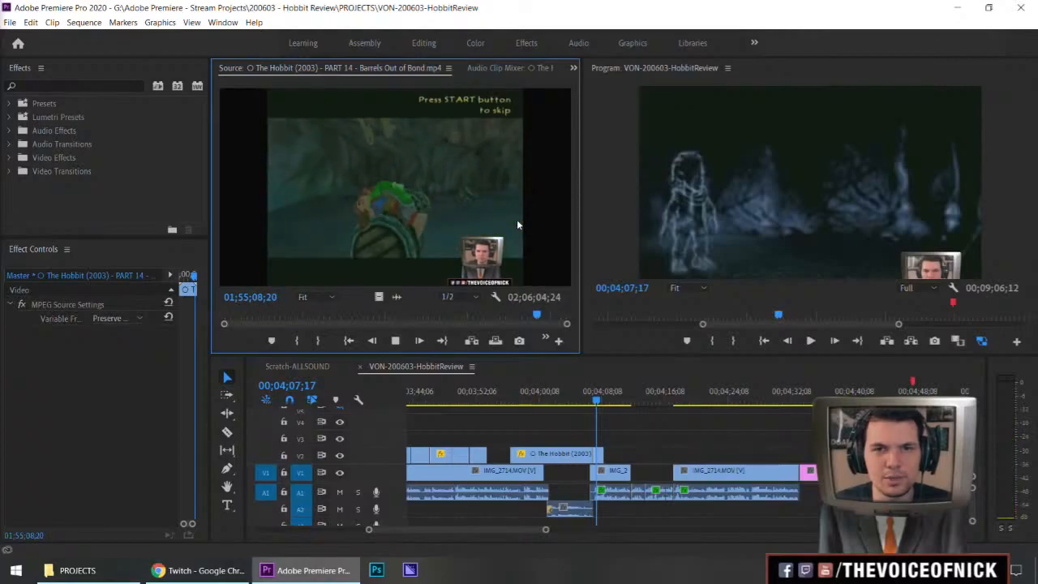
{"action": "key", "text": "i"}
{"action": "key", "text": "l"}
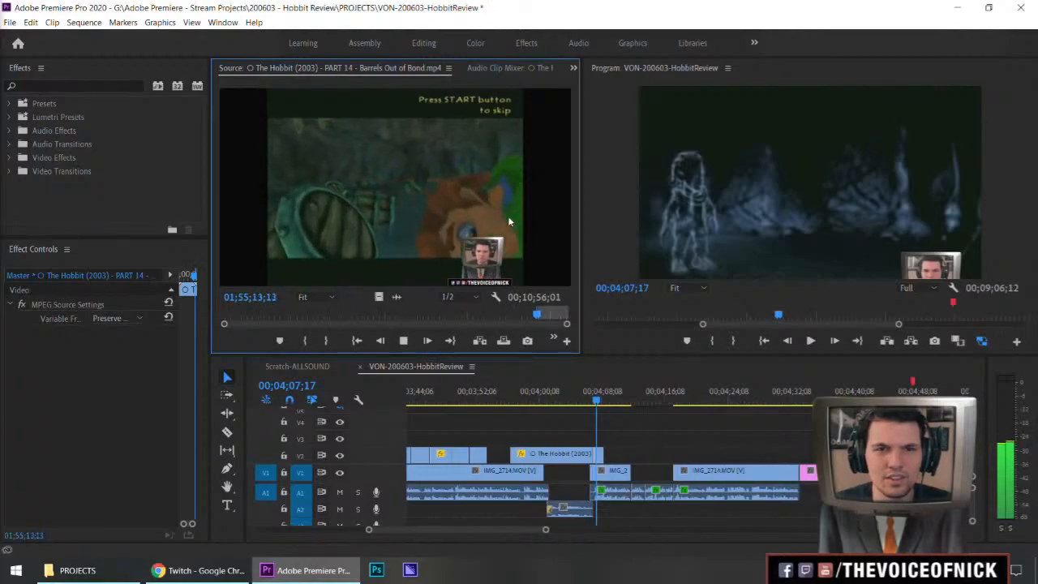
{"action": "key", "text": "o"}
{"action": "key", "text": "space"}
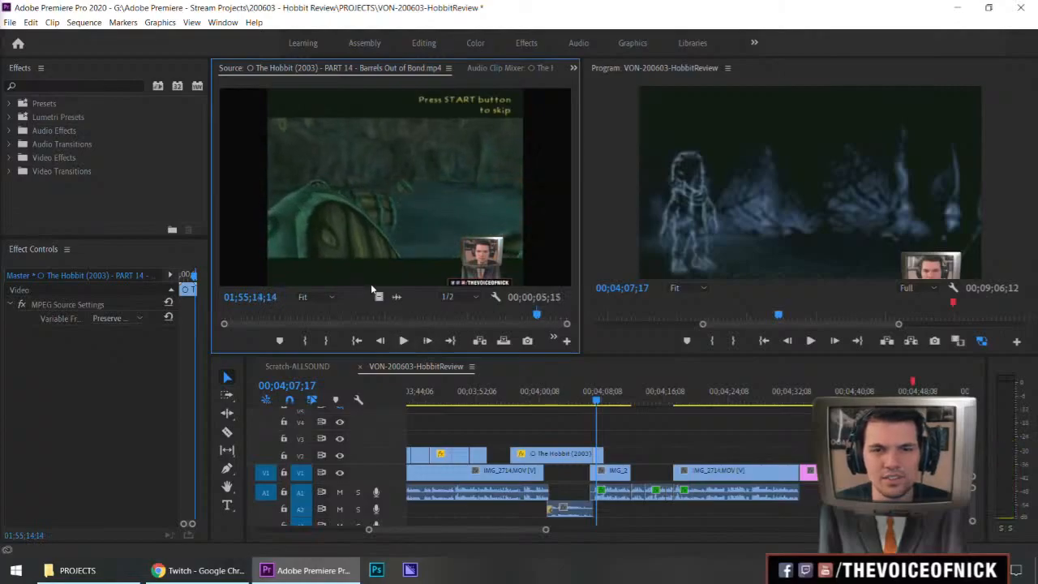
Step: Place the marked barrel footage, video only, on V2 after the gameplay clips and trim its end to about 00;04;11;11
{"action": "left_click_drag", "start_coordinate": [379, 296], "coordinate": [613, 453]}
{"action": "left_click", "coordinate": [606, 401]}
{"action": "key", "text": "minus"}
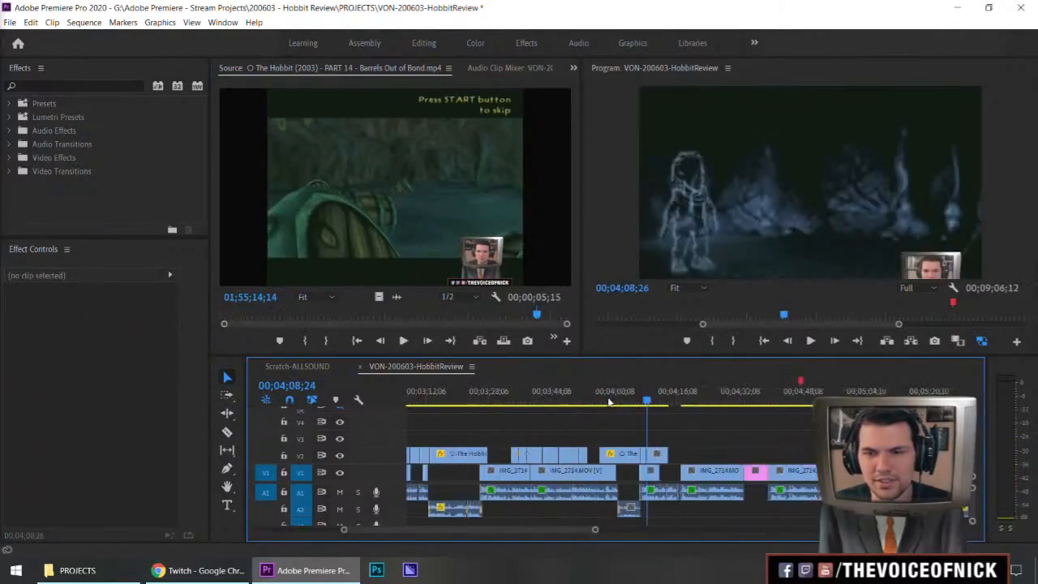
{"action": "key", "text": "equal"}
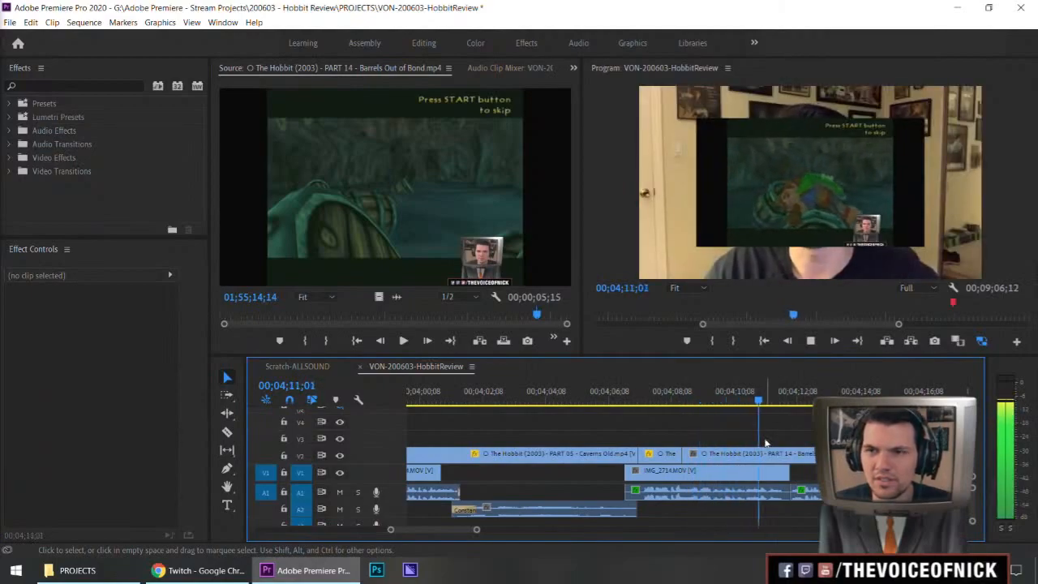
{"action": "key", "text": "space"}
{"action": "left_click_drag", "start_coordinate": [864, 453], "coordinate": [767, 453]}
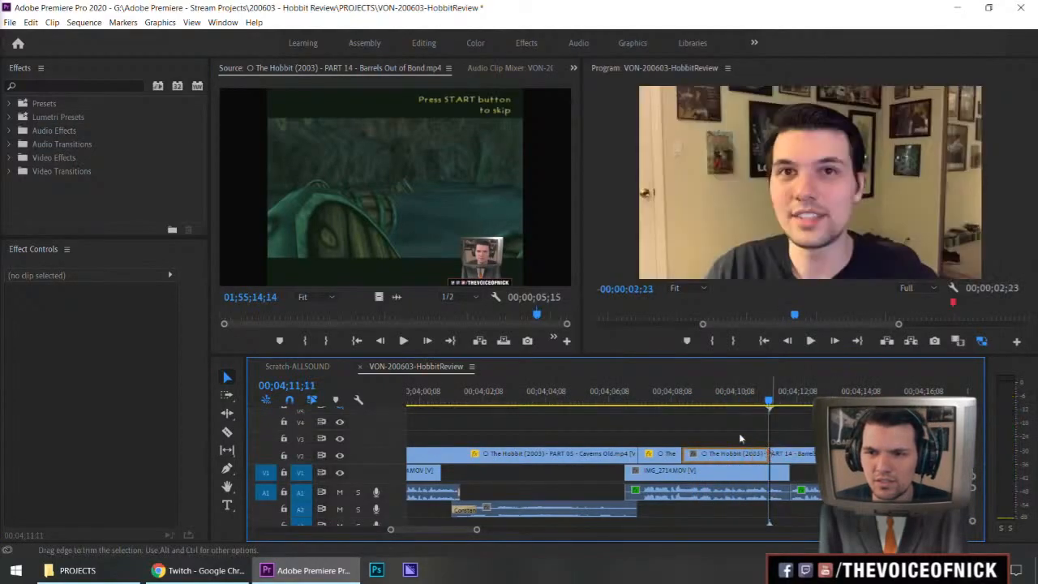
Step: Mark a 00;00;01;16 range of the Part 14 source ending at 01;55;22;17 and place its video on V2, replacing the first barrel clip
{"action": "left_click", "coordinate": [719, 399]}
{"action": "left_click", "coordinate": [381, 222]}
{"action": "key", "text": "space"}
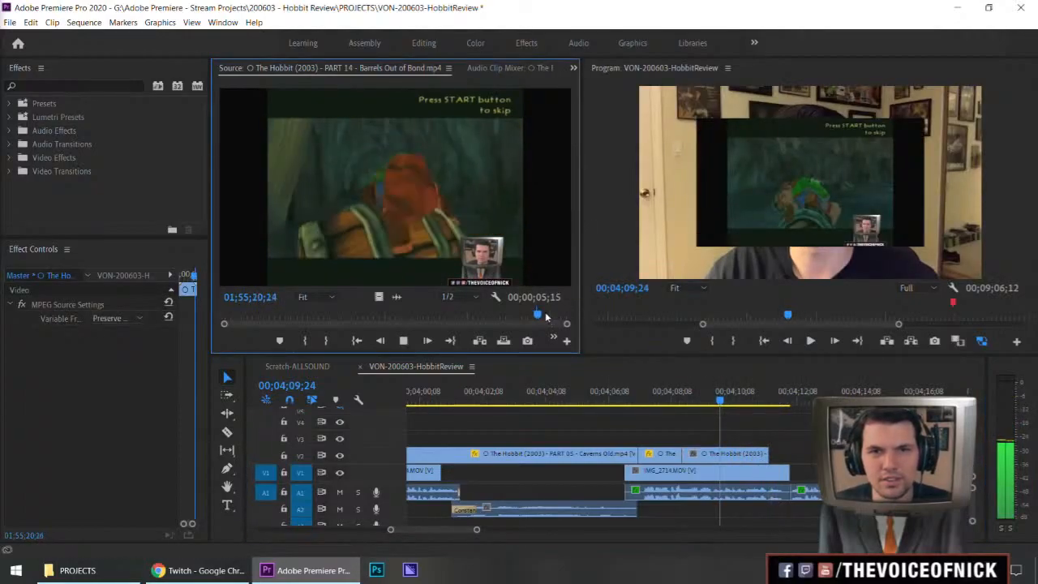
{"action": "key", "text": "j"}
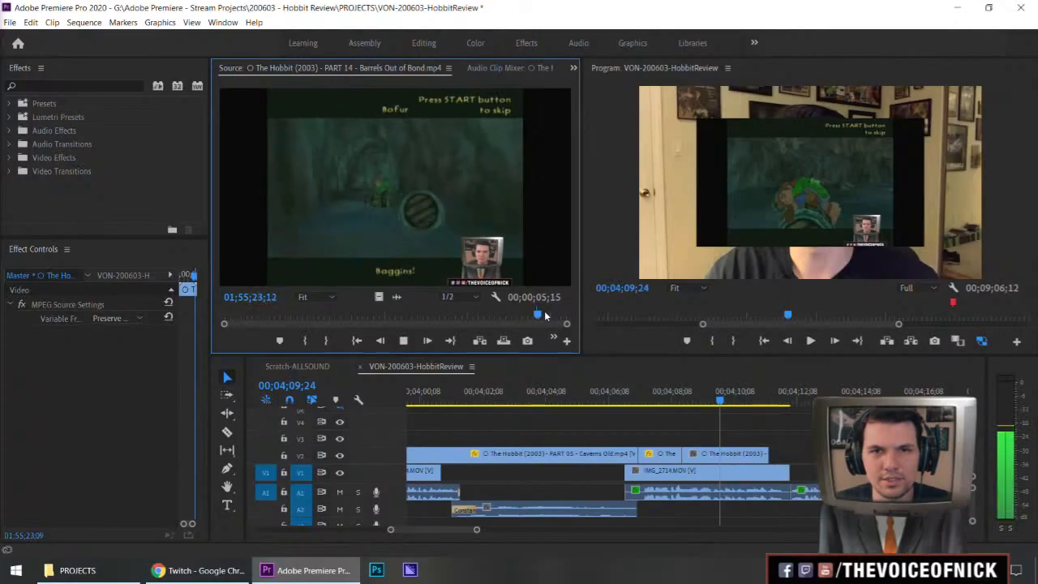
{"action": "key", "text": "k"}
{"action": "key", "text": "l"}
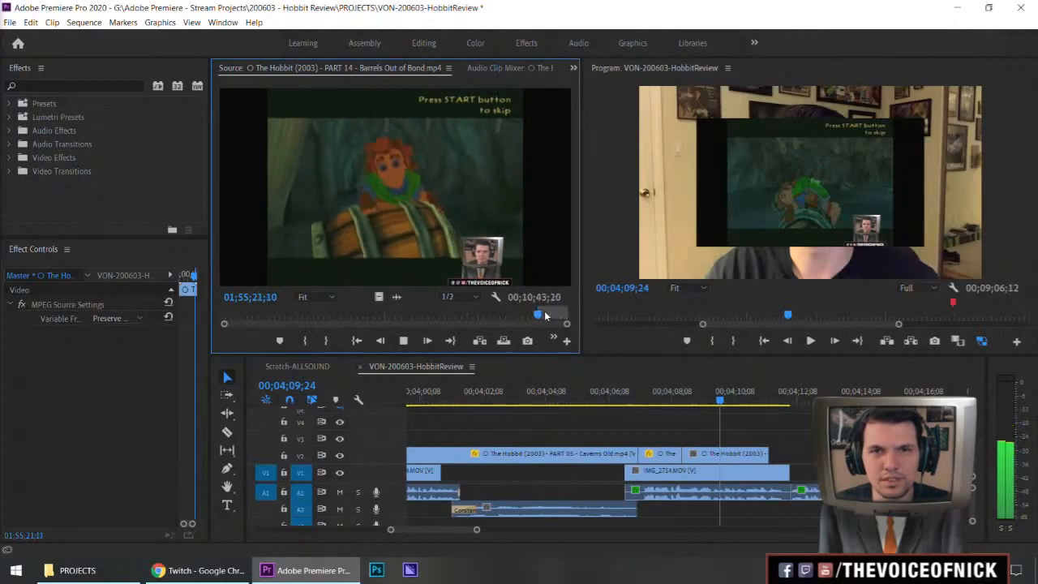
{"action": "key", "text": "k"}
{"action": "left_click_drag", "start_coordinate": [718, 454], "coordinate": [684, 454]}
Step: Preview the barrel clip, shift its footage slightly later with its start extended back to the previous clip, and replay from about 00;04;07;28
{"action": "left_click_drag", "start_coordinate": [695, 394], "coordinate": [669, 395]}
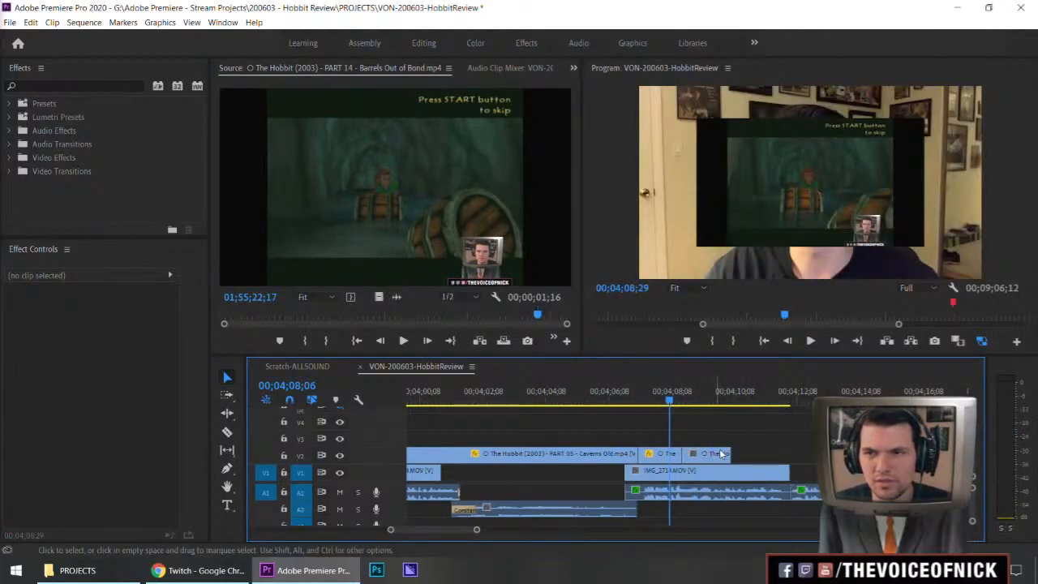
{"action": "key", "text": "space"}
{"action": "key", "text": "space"}
{"action": "left_click", "coordinate": [711, 460]}
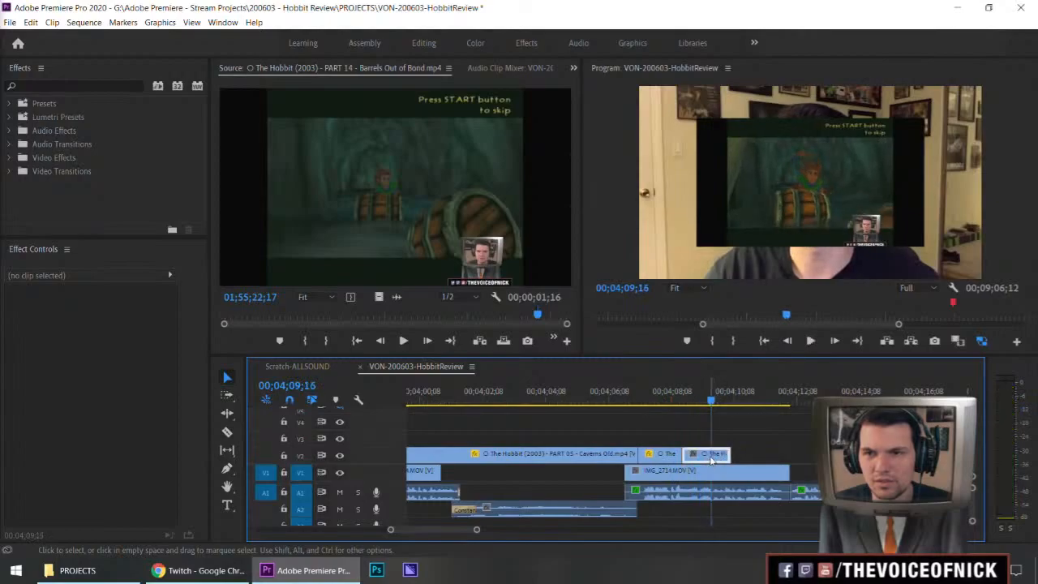
{"action": "left_click_drag", "start_coordinate": [710, 460], "coordinate": [718, 456]}
{"action": "left_click", "coordinate": [658, 397]}
{"action": "left_click", "coordinate": [757, 427]}
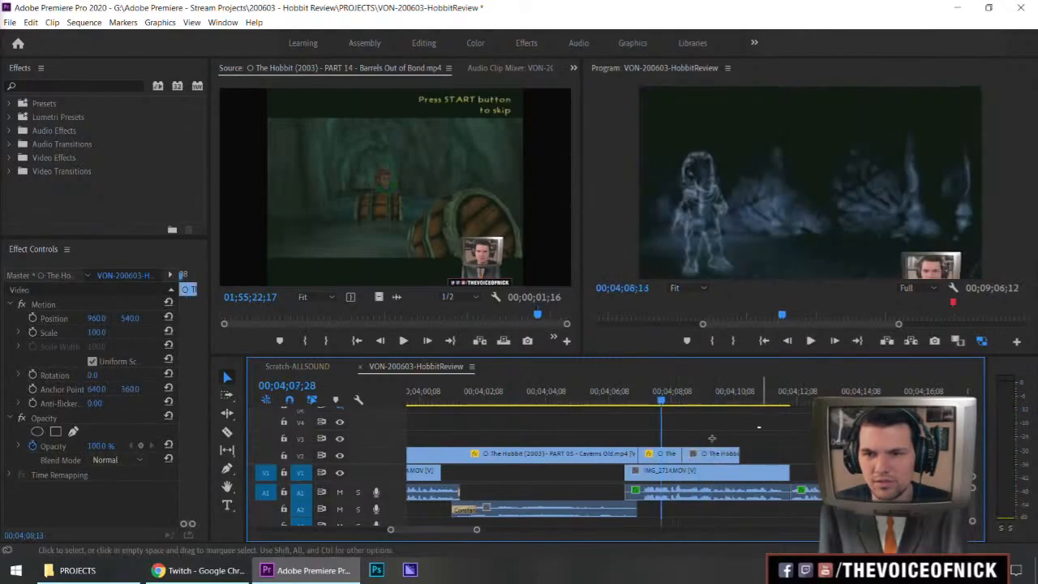
{"action": "key", "text": "space"}
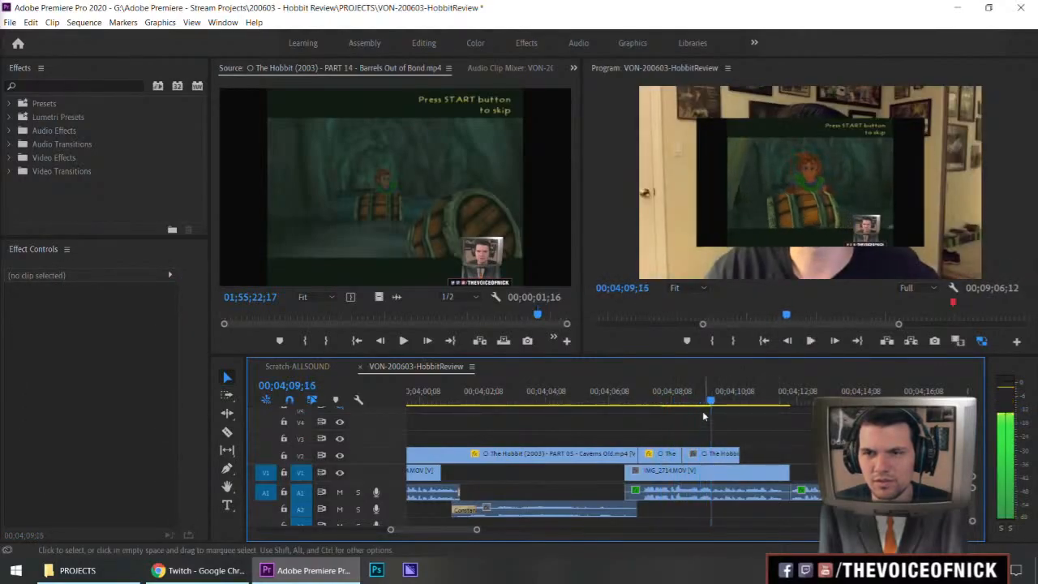
Step: Ripple-trim the barrel clip's start to 00;04;08;22 and extend its end to about 00;04;10;16, replaying the section
{"action": "left_click", "coordinate": [684, 402]}
{"action": "left_click_drag", "start_coordinate": [683, 404], "coordinate": [688, 408]}
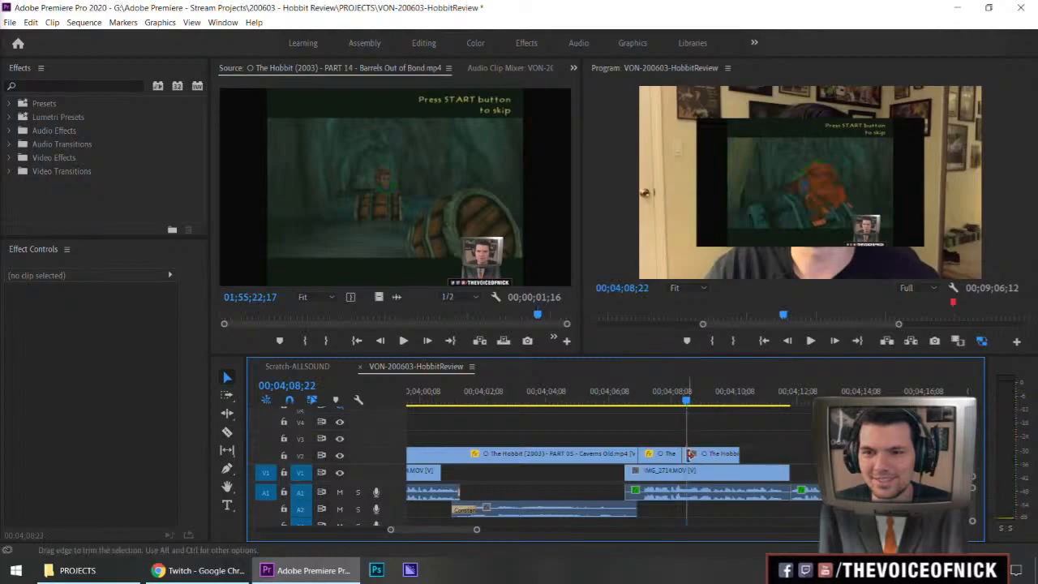
{"action": "left_click_drag", "start_coordinate": [688, 455], "coordinate": [702, 458]}
{"action": "left_click_drag", "start_coordinate": [685, 403], "coordinate": [665, 403]}
{"action": "key", "text": "space"}
{"action": "left_click", "coordinate": [728, 426]}
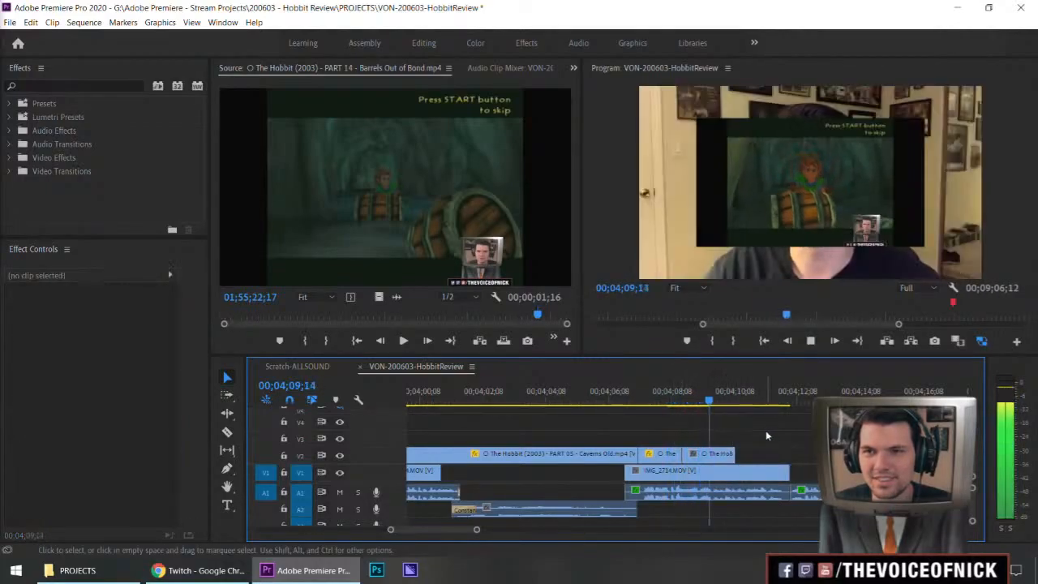
{"action": "key", "text": "space"}
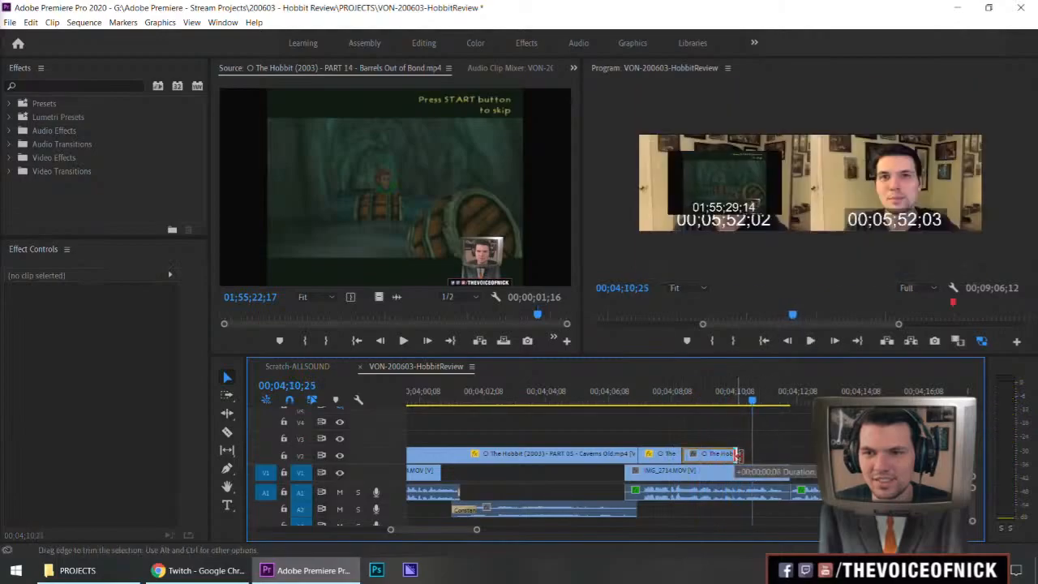
{"action": "key", "text": "space"}
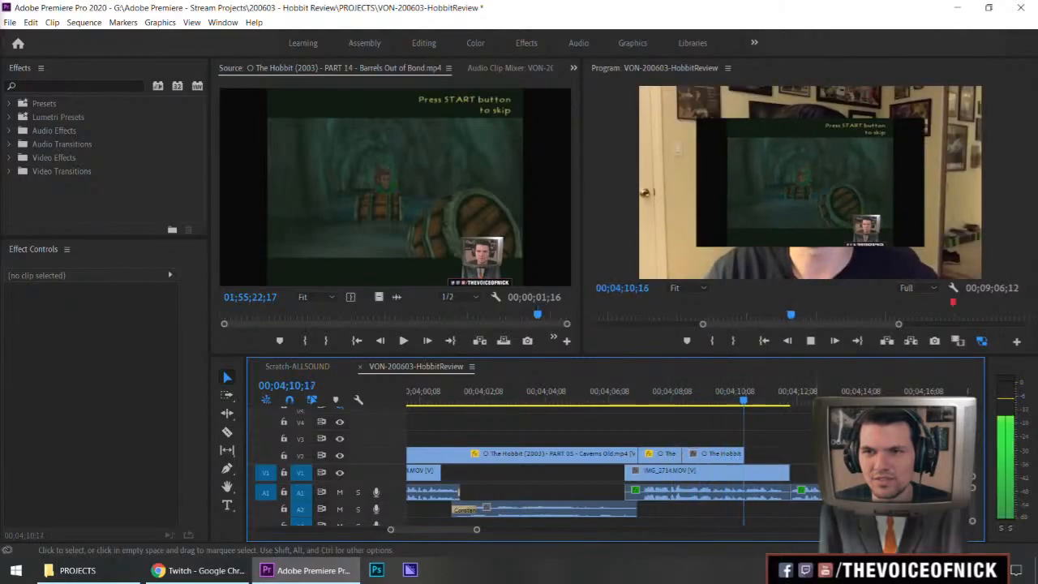
Step: Scrub the Part 14 source to Bilbo's walk along the wooden docks and mark a 00;00;02;05 range around 01;58;50
{"action": "left_click", "coordinate": [383, 231]}
{"action": "key", "text": "space"}
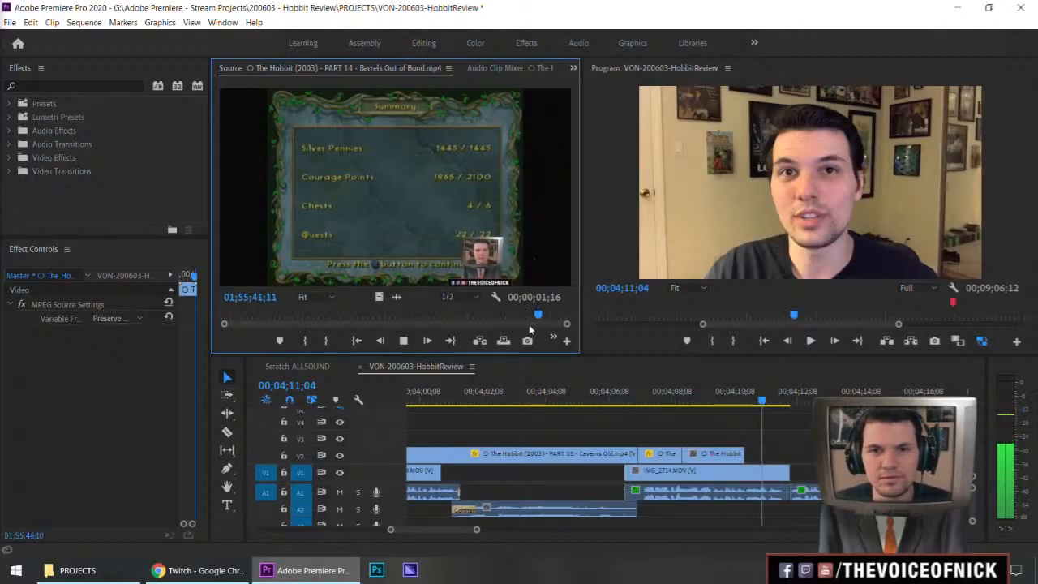
{"action": "key", "text": "grave"}
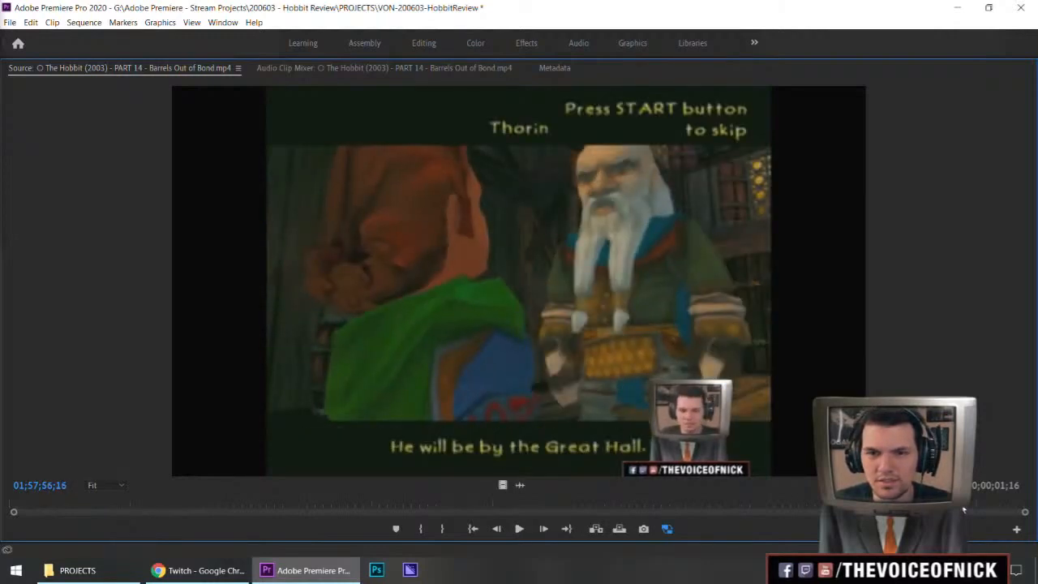
{"action": "left_click_drag", "start_coordinate": [964, 507], "coordinate": [962, 507]}
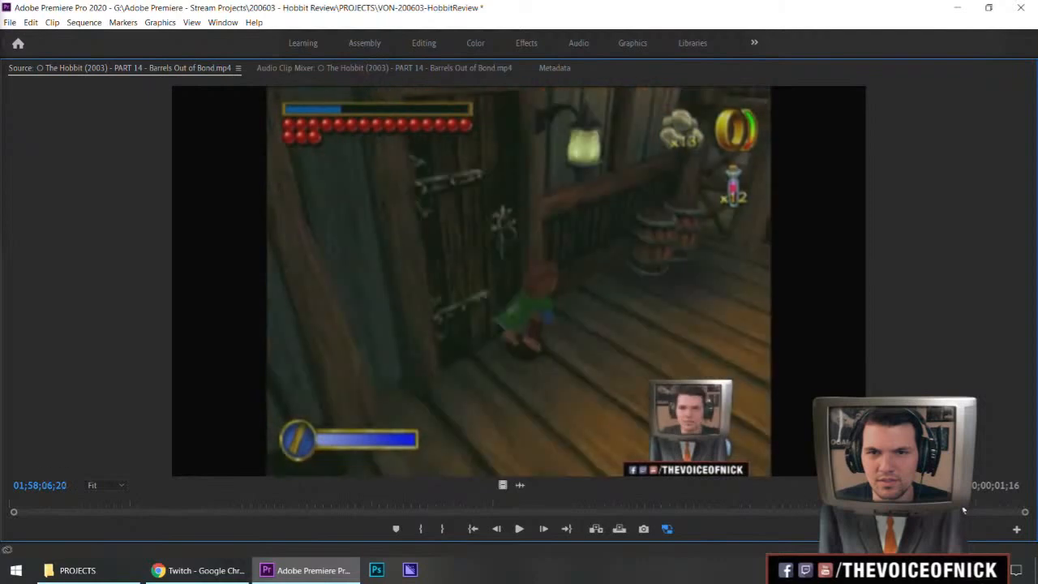
{"action": "key", "text": "space"}
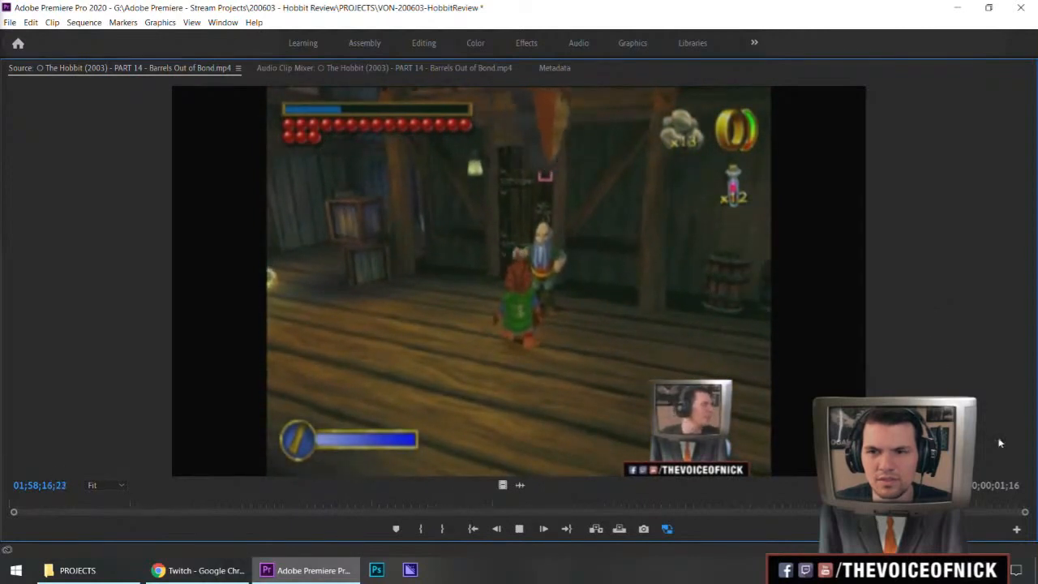
{"action": "left_click_drag", "start_coordinate": [965, 509], "coordinate": [966, 509]}
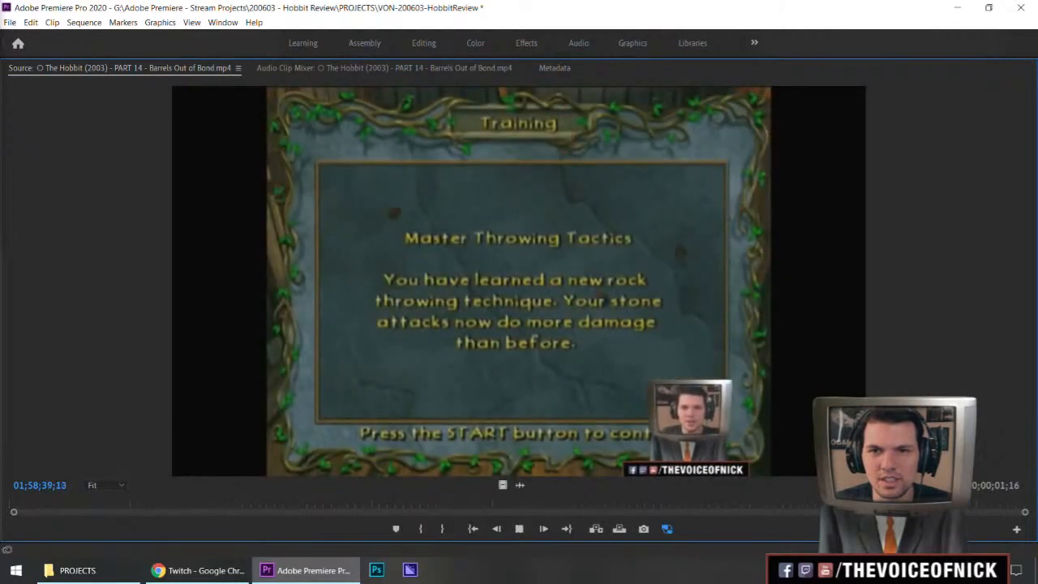
{"action": "key", "text": "space"}
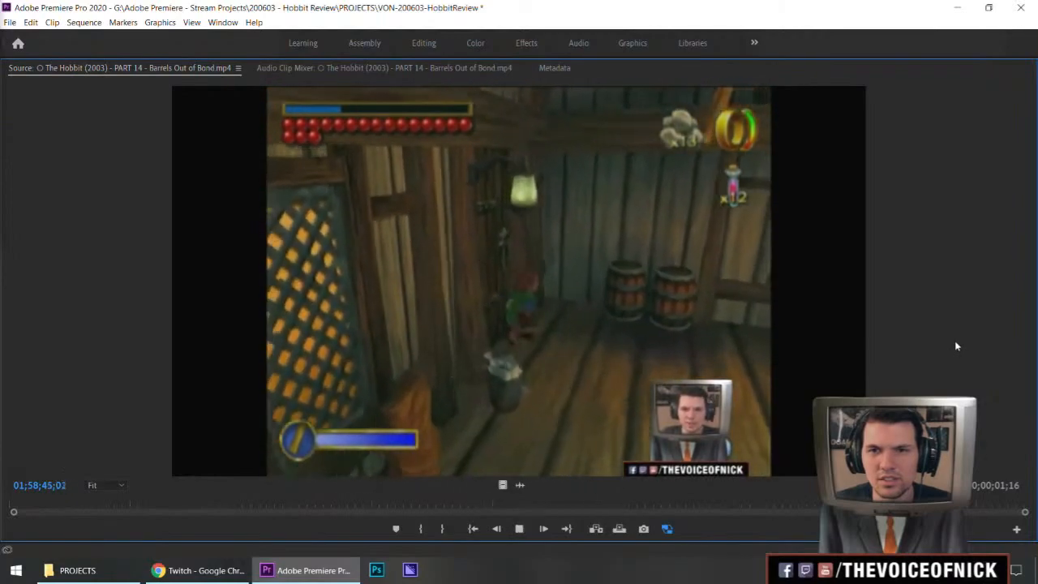
{"action": "key", "text": "i"}
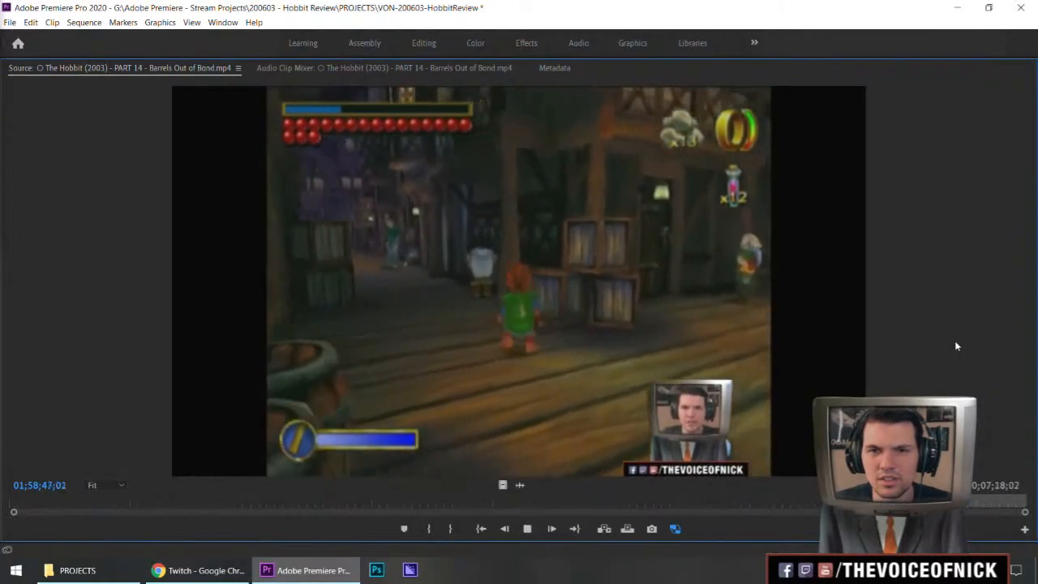
{"action": "key", "text": "o"}
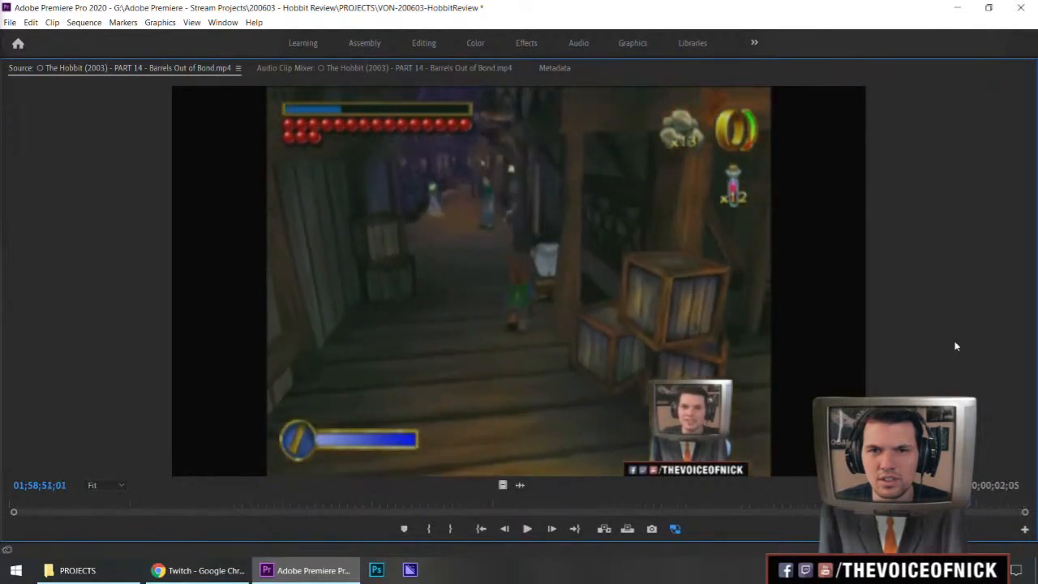
Step: Clear the source's out point and re-mark it around Gloin's dialogue scene, keeping a 00;00;02;05 range
{"action": "key", "text": "j"}
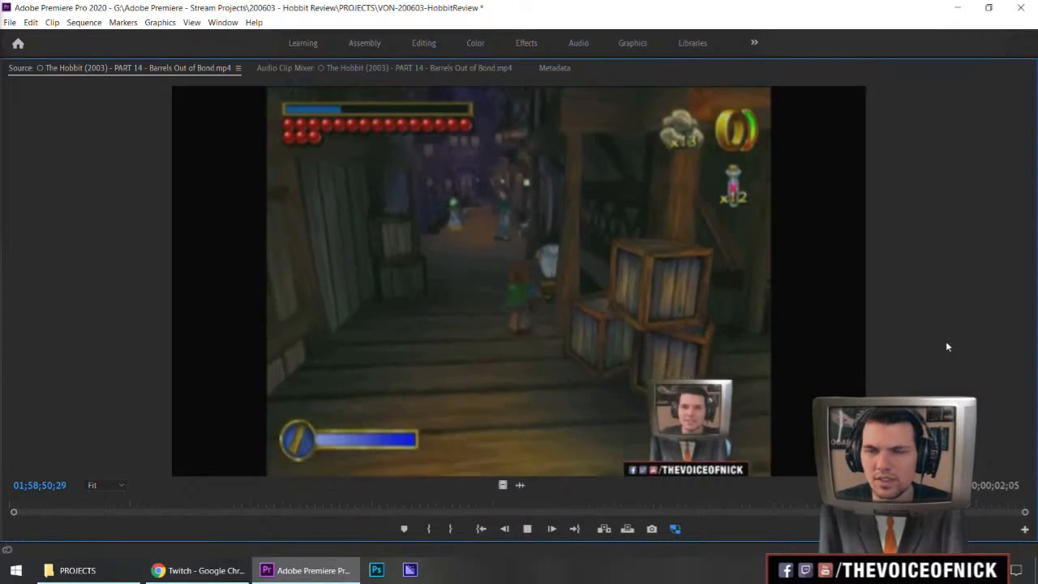
{"action": "key", "text": "k"}
{"action": "key", "text": "ctrl+shift+o"}
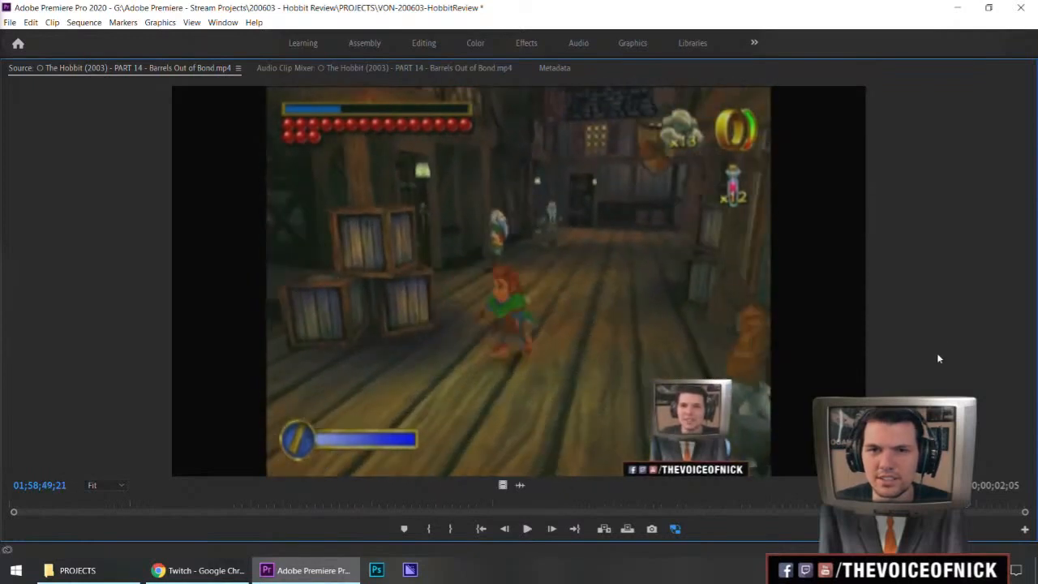
{"action": "key", "text": "l"}
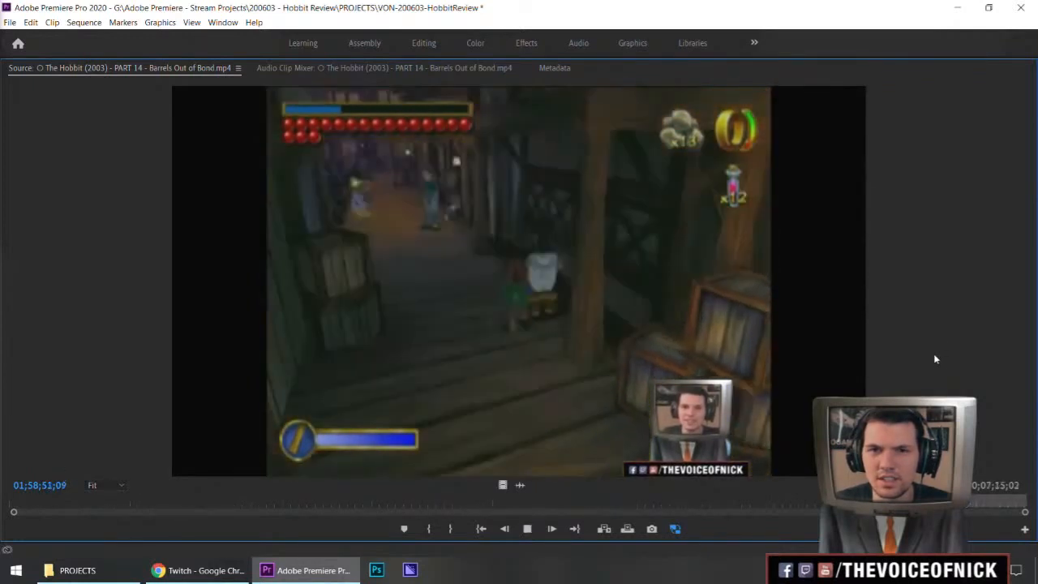
{"action": "key", "text": "k"}
{"action": "key", "text": "o"}
{"action": "key", "text": "grave"}
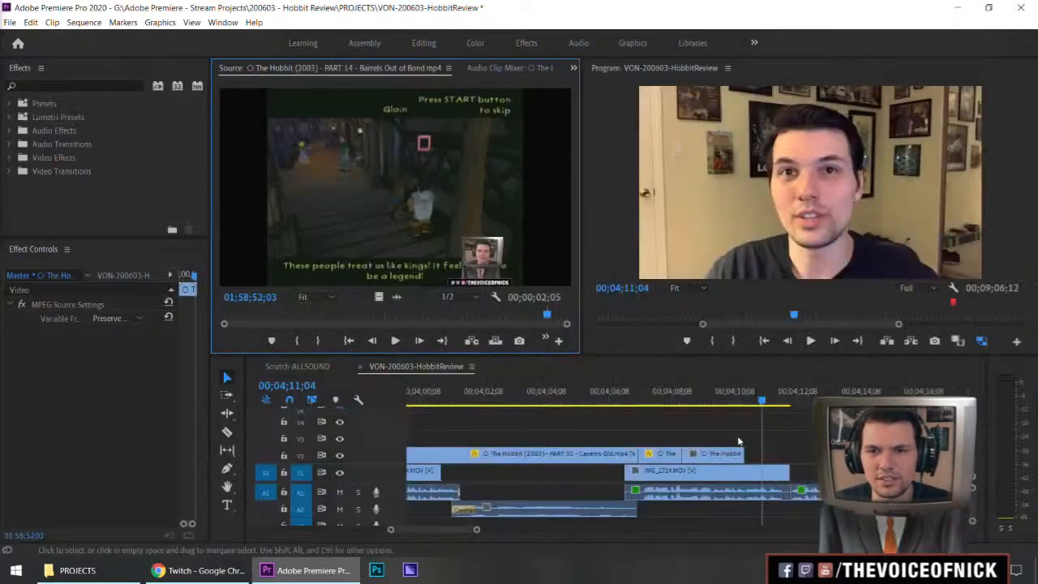
Step: Place the marked dock footage, video only, on V2 directly after the barrel clip and play from about 00;04;10;00
{"action": "left_click_drag", "start_coordinate": [672, 382], "coordinate": [750, 455]}
{"action": "left_click_drag", "start_coordinate": [738, 404], "coordinate": [731, 405]}
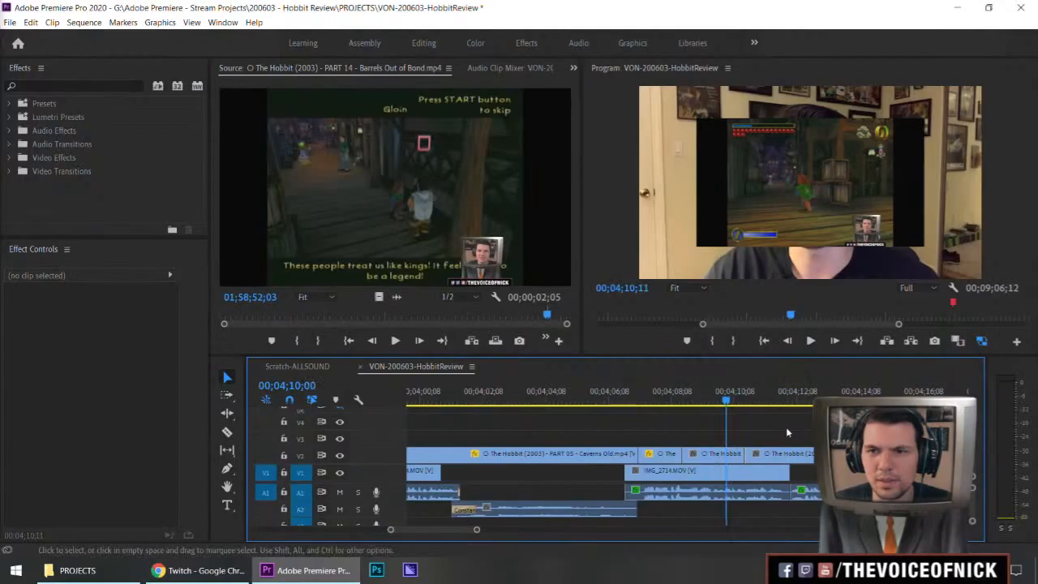
{"action": "key", "text": "space"}
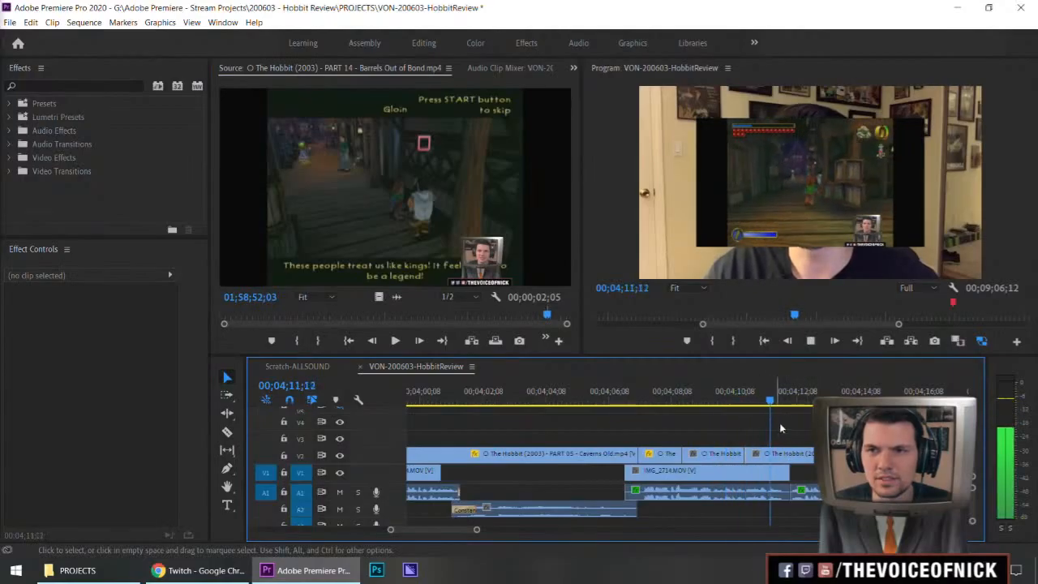
{"action": "key", "text": "space"}
Step: Replay the narration from about 00;04;12;00 and trim the dock clip's end on V2 to about 00;04;12;15
{"action": "left_click", "coordinate": [789, 397]}
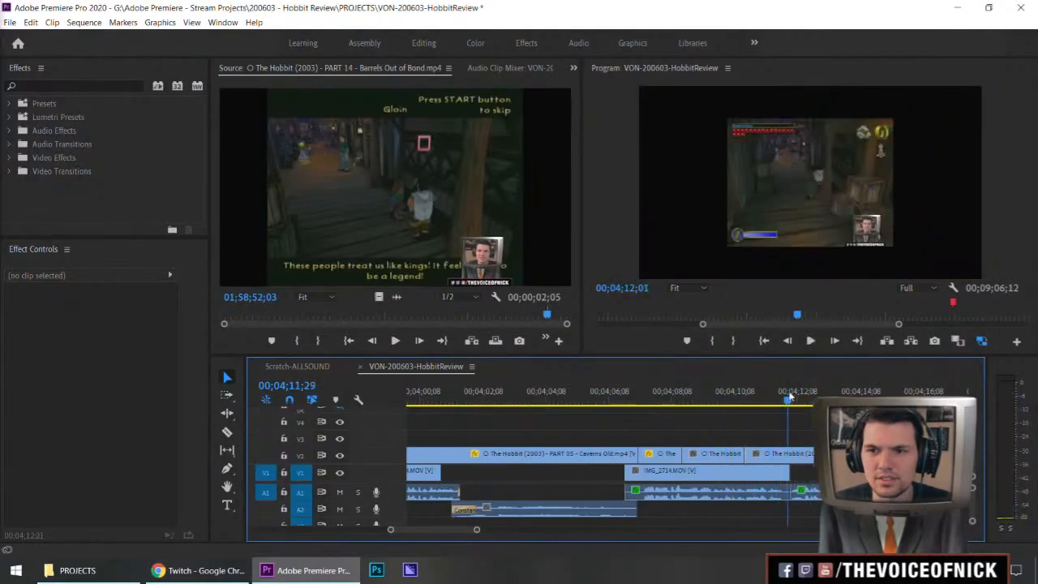
{"action": "left_click_drag", "start_coordinate": [790, 397], "coordinate": [787, 397]}
{"action": "key", "text": "space"}
{"action": "key", "text": "space"}
{"action": "left_click_drag", "start_coordinate": [813, 456], "coordinate": [804, 457]}
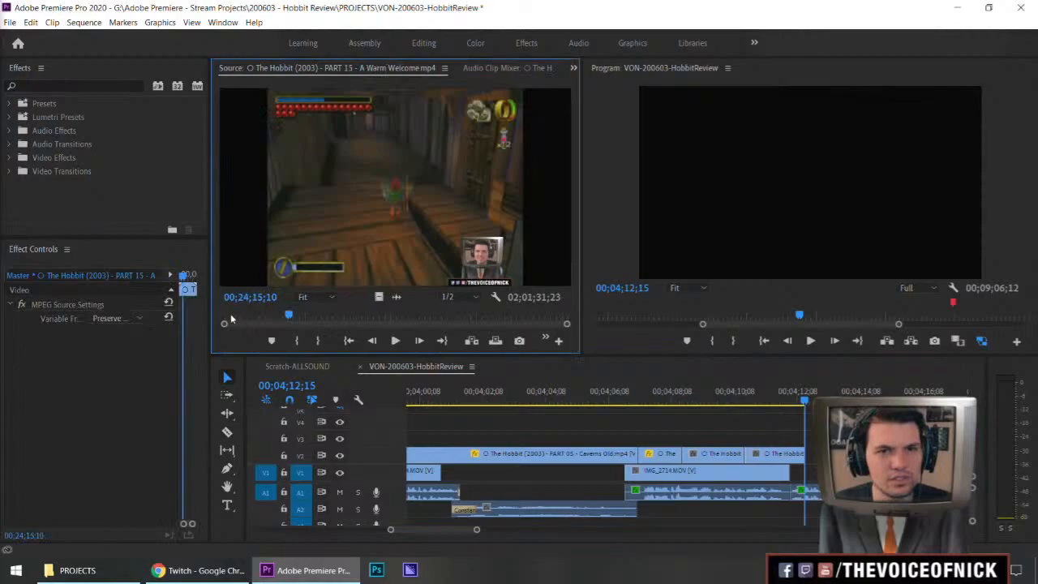
Step: Scrub the Part 15 source to the Master and Bard cutscene and mark a 00;00;01;11 range around 00;45;31
{"action": "key", "text": "grave"}
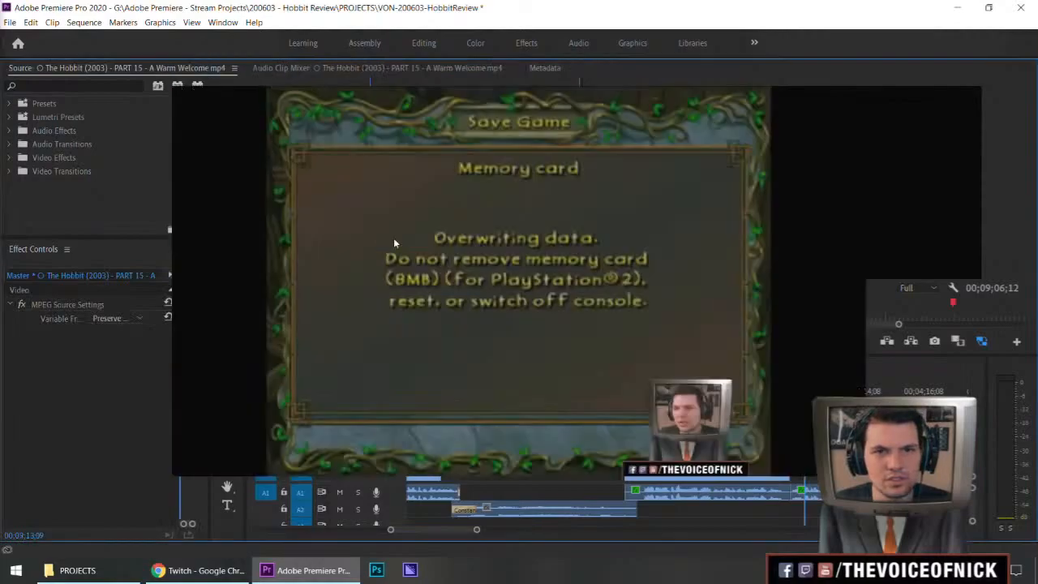
{"action": "left_click_drag", "start_coordinate": [88, 502], "coordinate": [263, 512]}
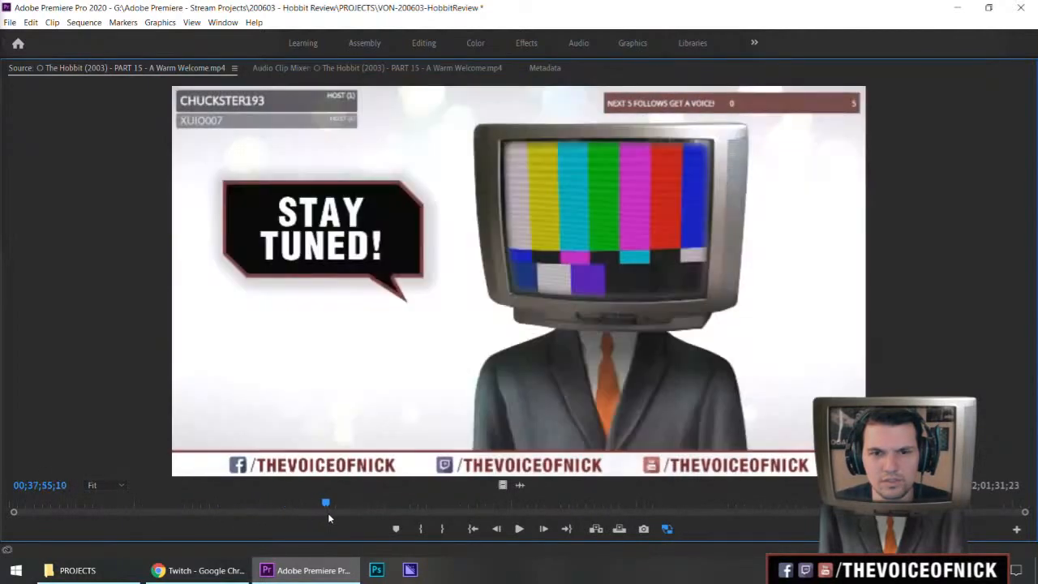
{"action": "left_click_drag", "start_coordinate": [328, 515], "coordinate": [391, 508]}
{"action": "key", "text": "space"}
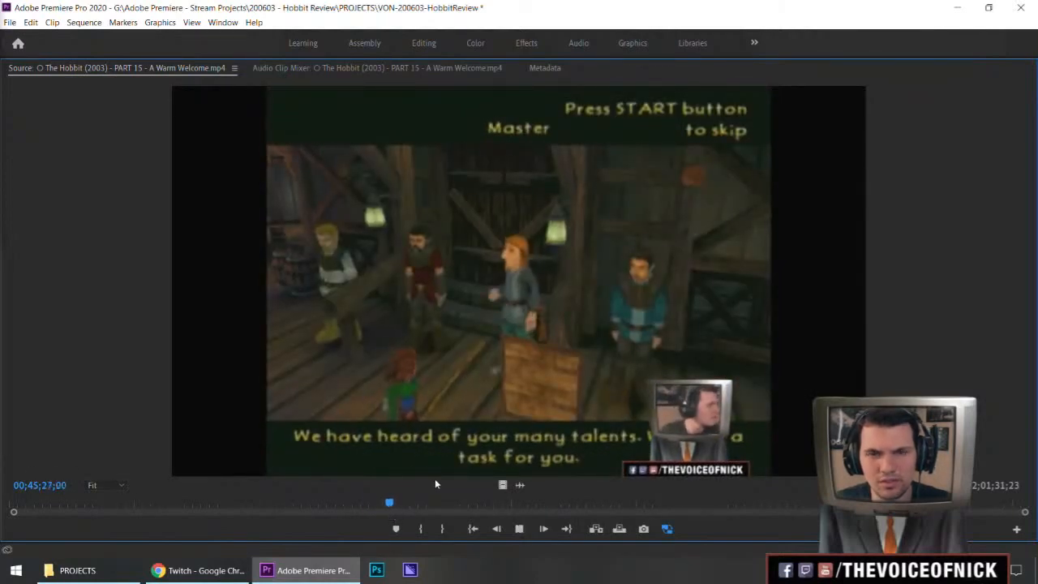
{"action": "key", "text": "i"}
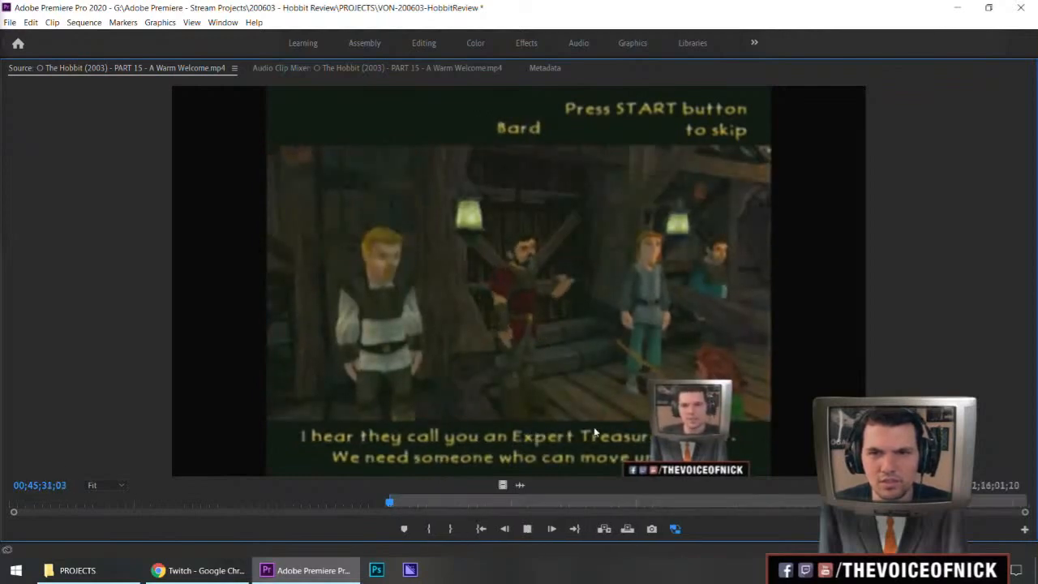
{"action": "key", "text": "o"}
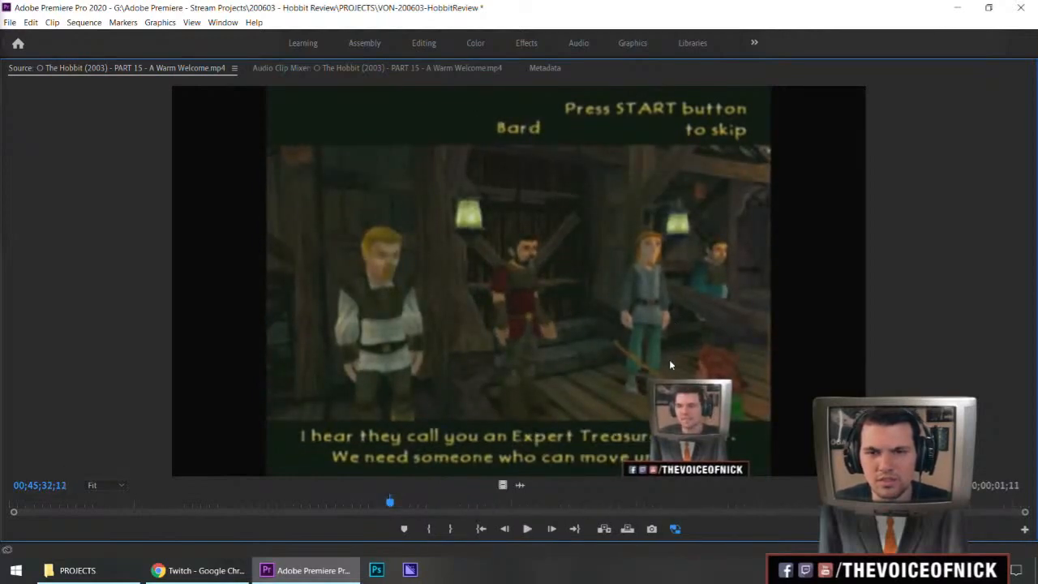
{"action": "key", "text": "grave"}
Step: Place the marked Bard footage, video only, on V2 after the dock clip and play the section to about 00;04;13;29
{"action": "left_click_drag", "start_coordinate": [772, 442], "coordinate": [778, 453]}
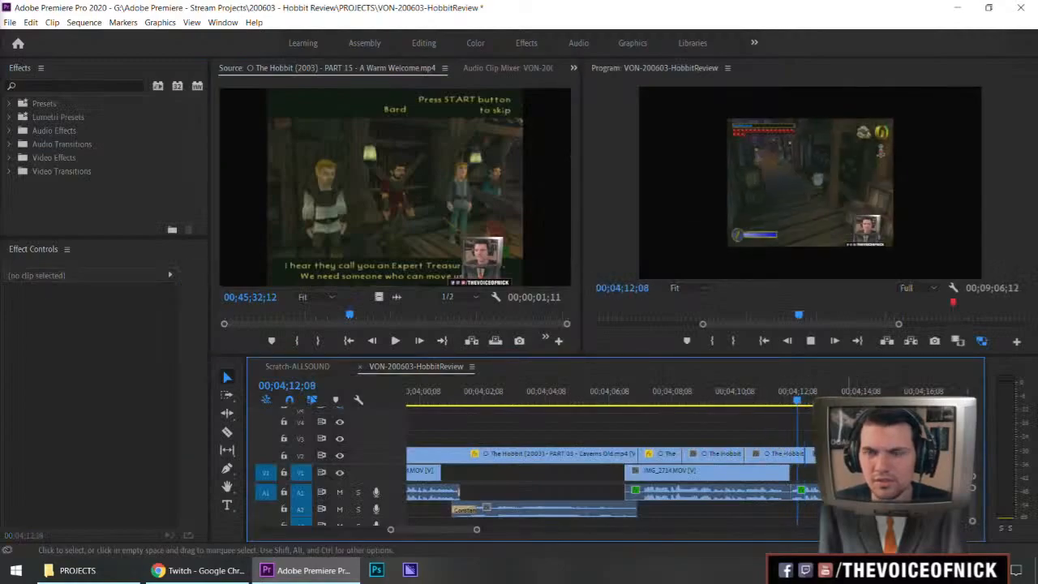
{"action": "key", "text": "space"}
{"action": "key", "text": "space"}
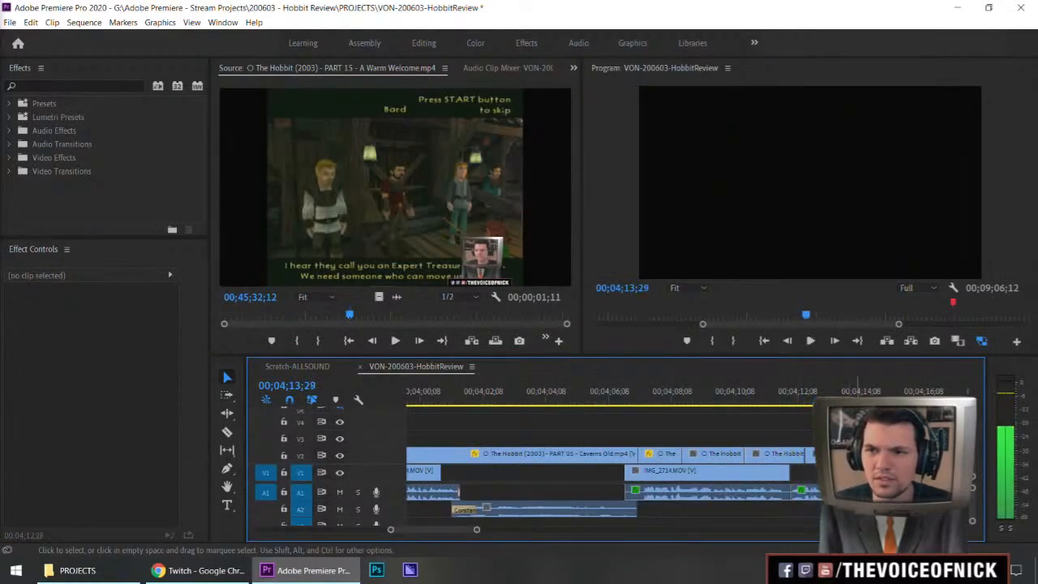
Step: Scrub further through the Part 15 source to find the goblin ambush cutscene around 01;04;20
{"action": "left_click", "coordinate": [454, 214]}
{"action": "key", "text": "space"}
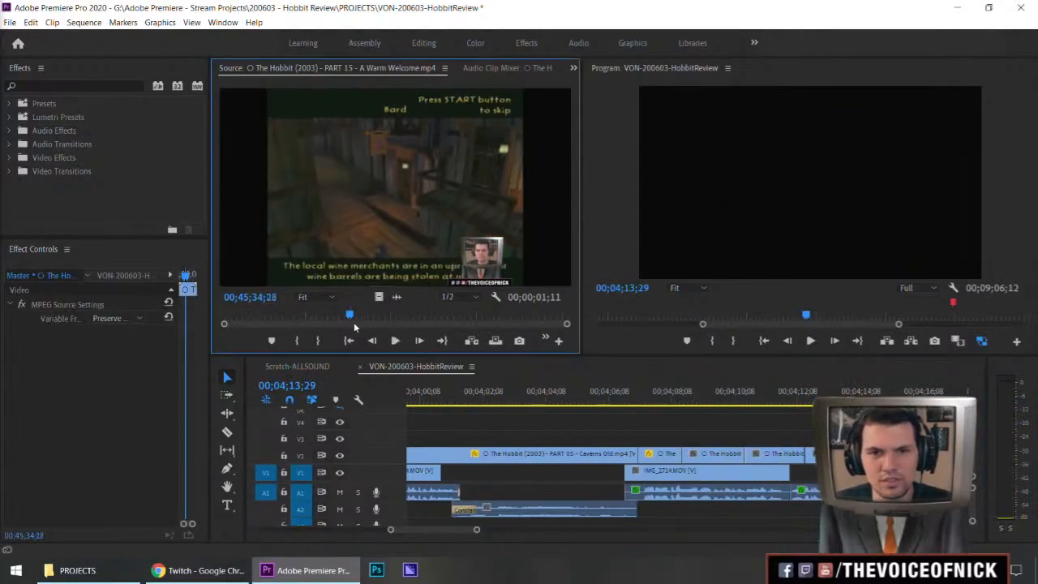
{"action": "key", "text": "grave"}
{"action": "key", "text": "space"}
{"action": "mouse_move", "coordinate": [399, 502]}
{"action": "left_mouse_down"}
{"action": "mouse_move", "coordinate": [391, 503]}
{"action": "mouse_move", "coordinate": [413, 515]}
{"action": "mouse_move", "coordinate": [546, 511]}
{"action": "left_mouse_up"}
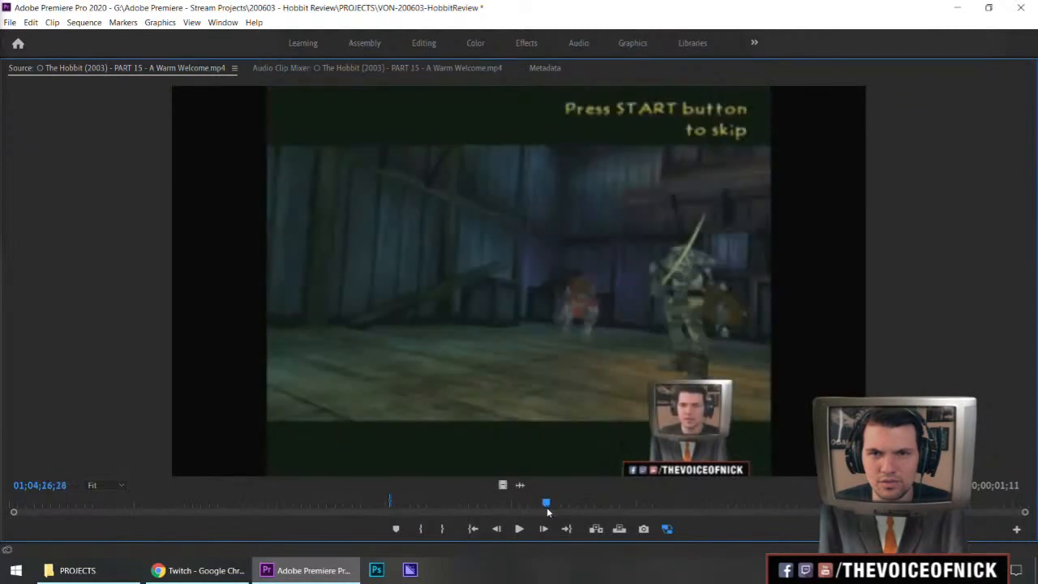
{"action": "key", "text": "space"}
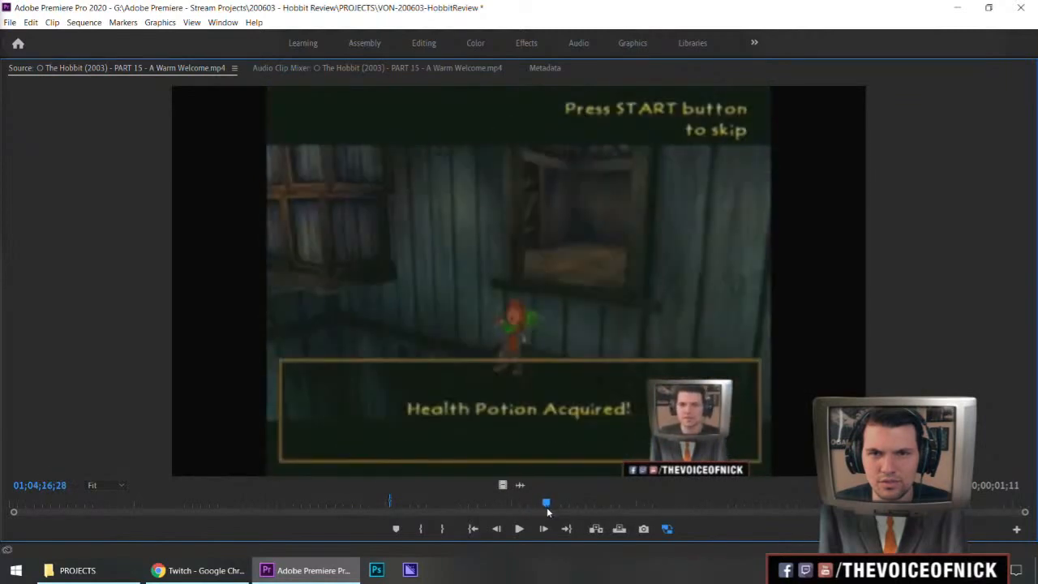
{"action": "key", "text": "space"}
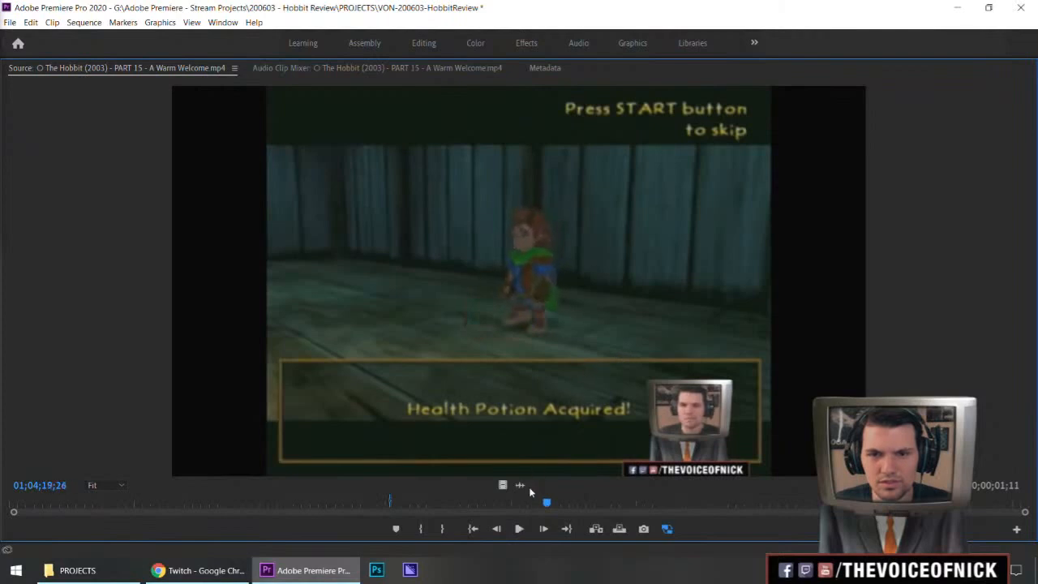
Step: Replay the ambush cutscene from about 01;04;16 and mark an in point at the goblin's "Kill the runt!" line
{"action": "left_click", "coordinate": [545, 505]}
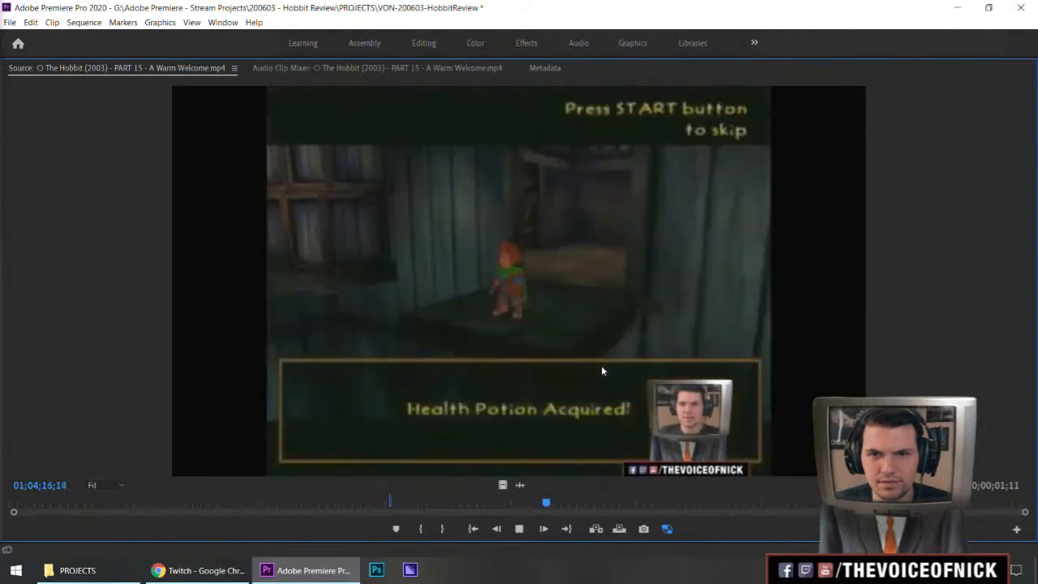
{"action": "key", "text": "space"}
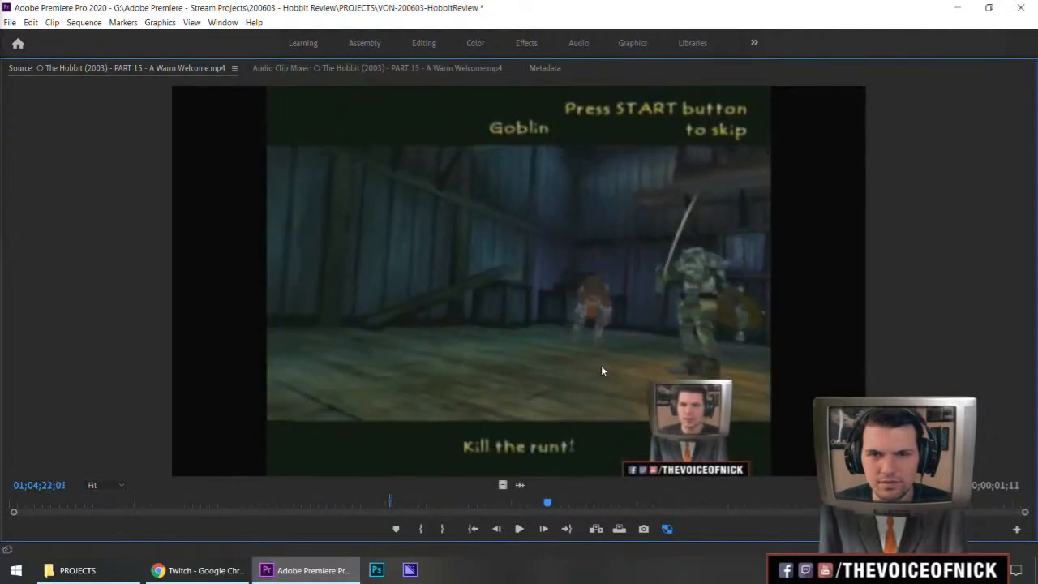
{"action": "key", "text": "space"}
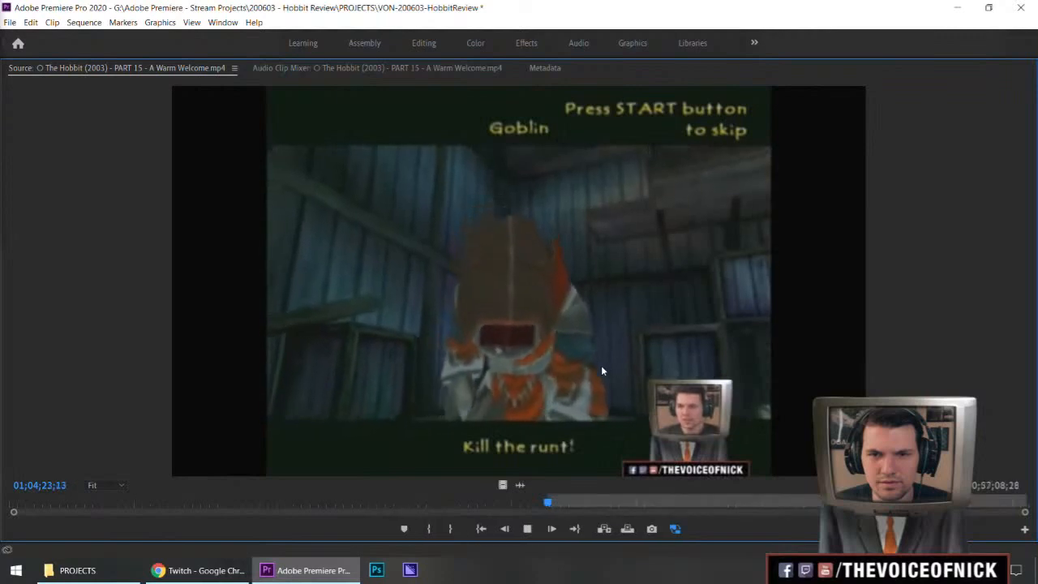
{"action": "key", "text": "space"}
{"action": "key", "text": "space"}
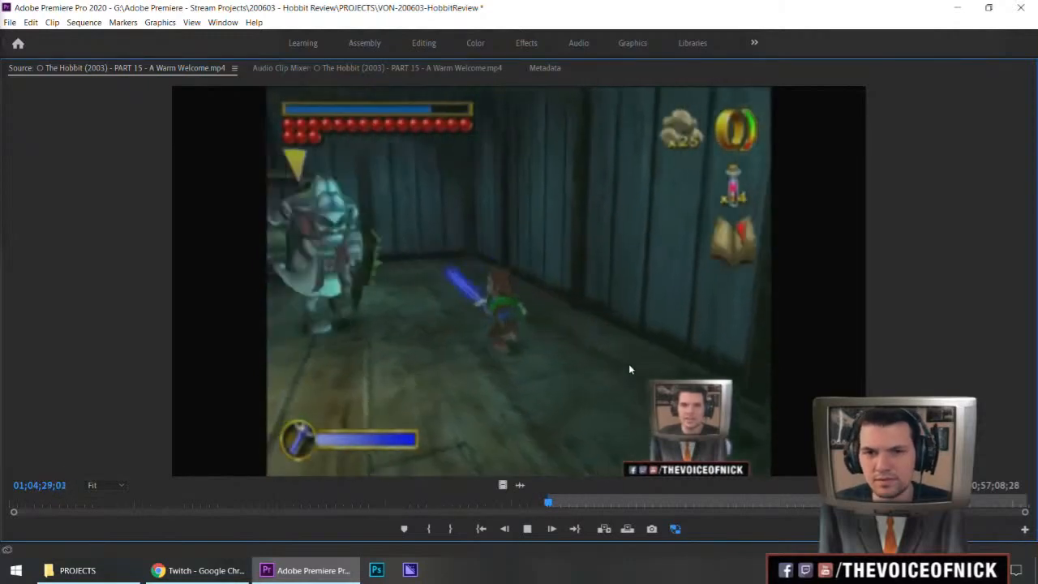
Step: Rewind the ambush cutscene in the Part 15 source and reset its in point to about 01;04;21, before "Kill the runt!"
{"action": "key", "text": "j"}
{"action": "key", "text": "j"}
{"action": "key", "text": "j"}
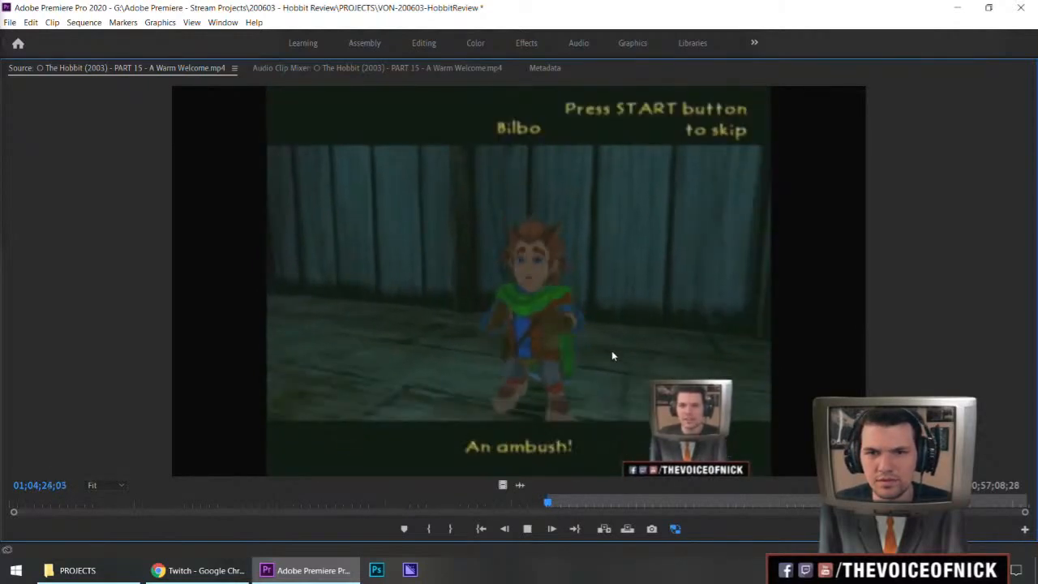
{"action": "key", "text": "k"}
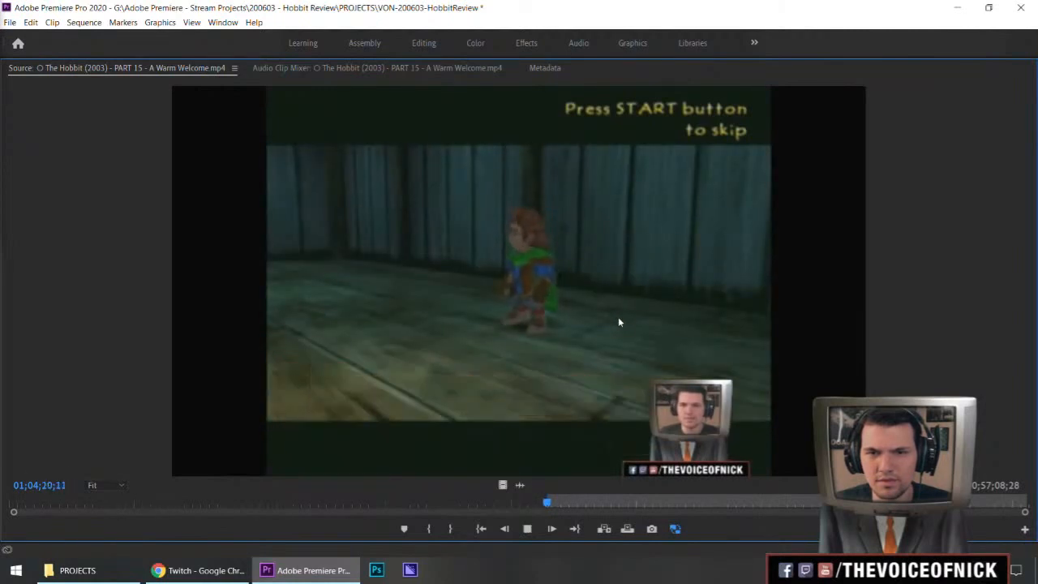
{"action": "key", "text": "l"}
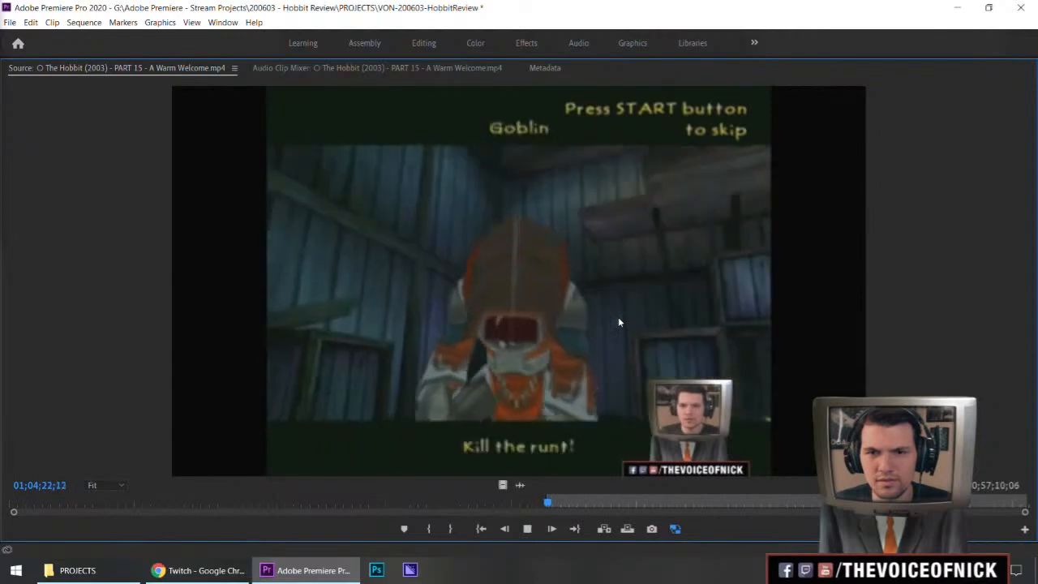
{"action": "key", "text": "j"}
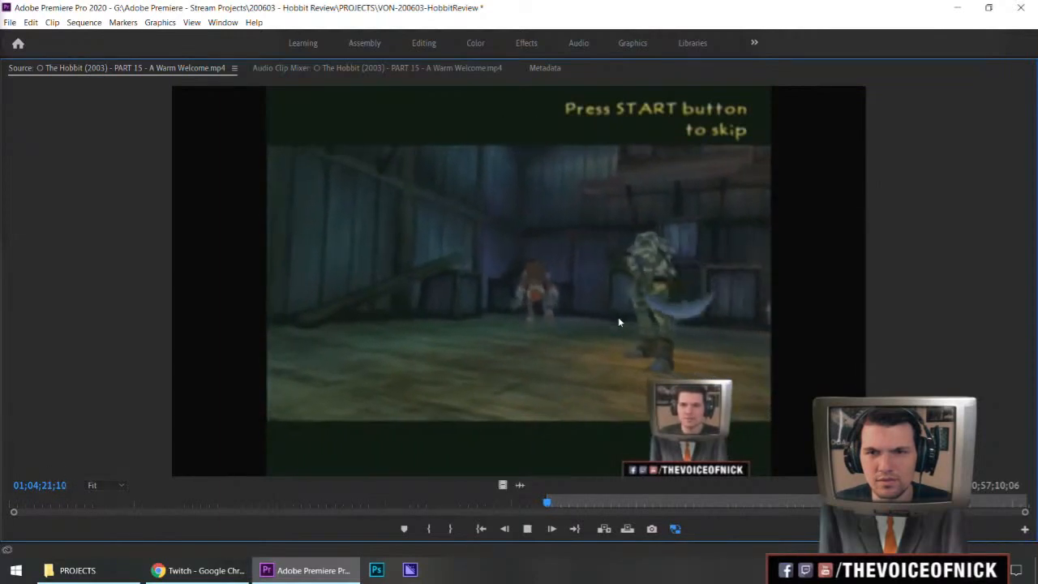
{"action": "key", "text": "k"}
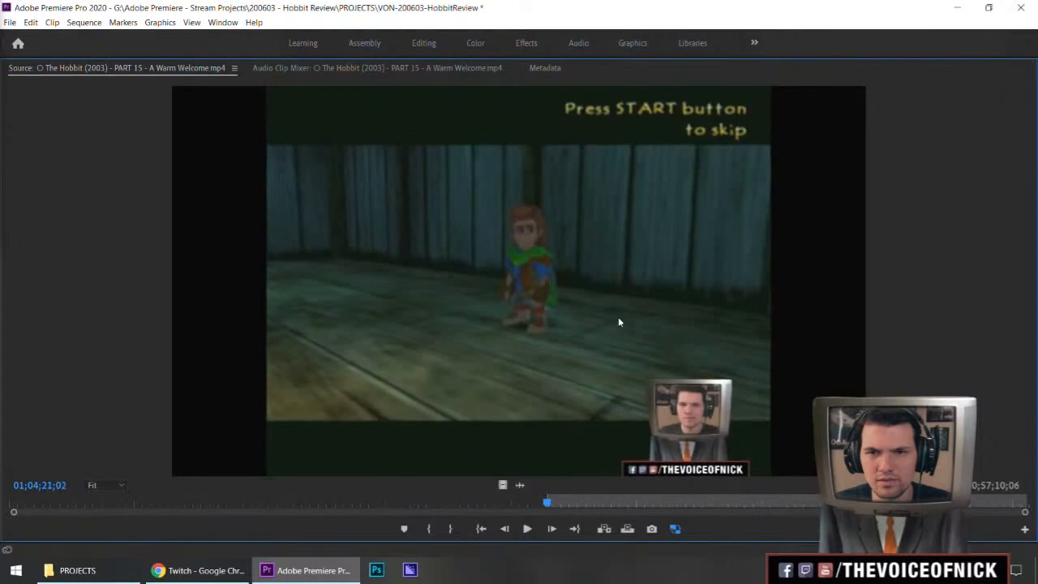
{"action": "key", "text": "l"}
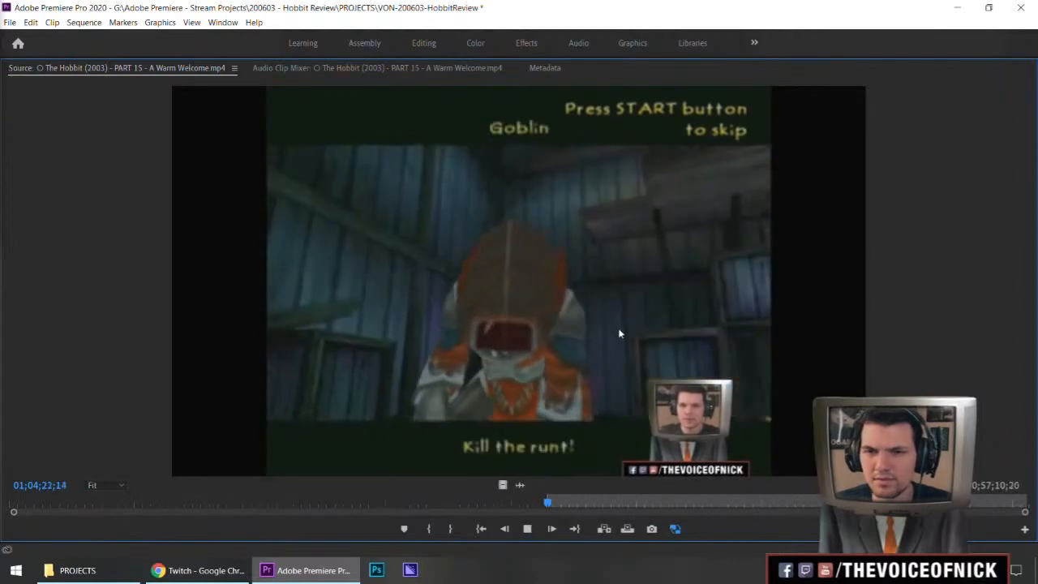
{"action": "key", "text": "k"}
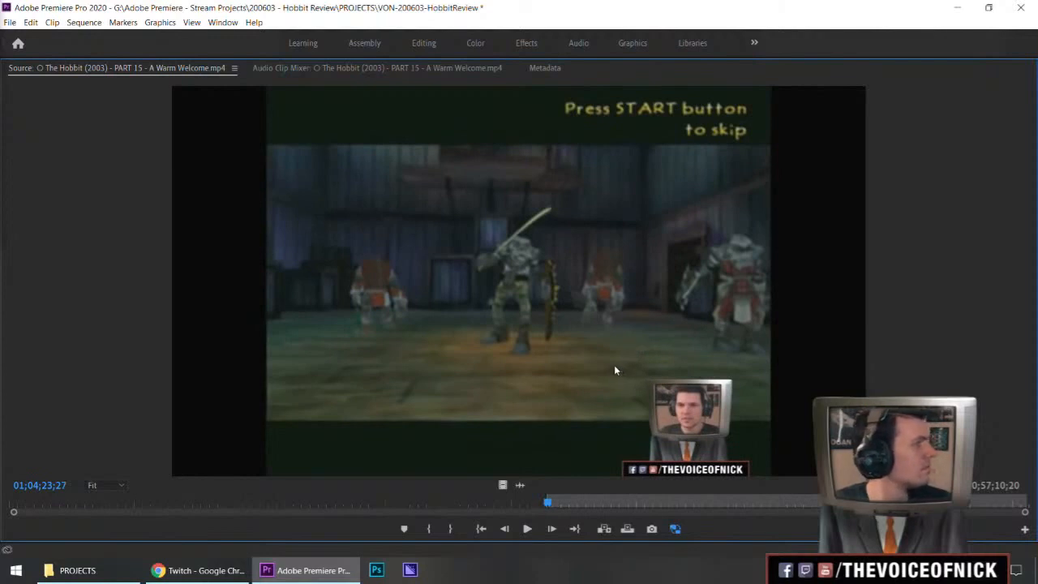
Step: Play on through the goblin fight and mark the source's out point around 01;04;38;29 for a 00;00;17;18 range
{"action": "key", "text": "l"}
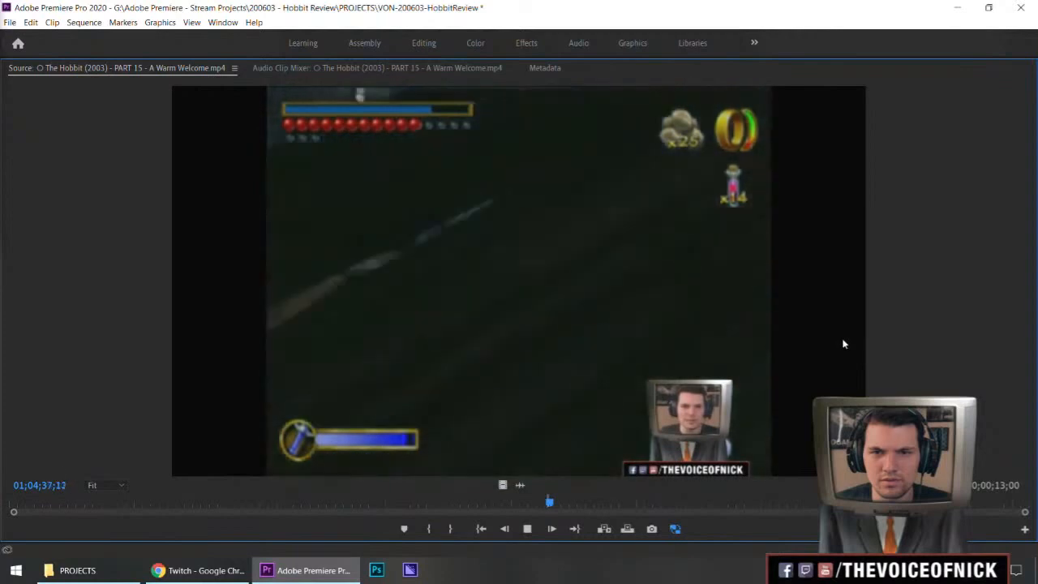
{"action": "key", "text": "space"}
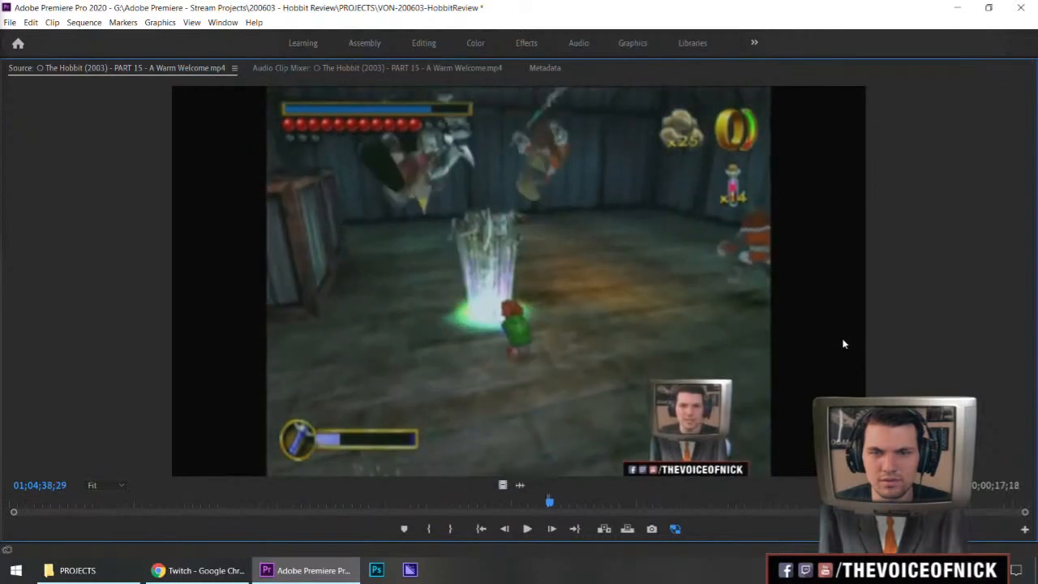
{"action": "key", "text": "grave"}
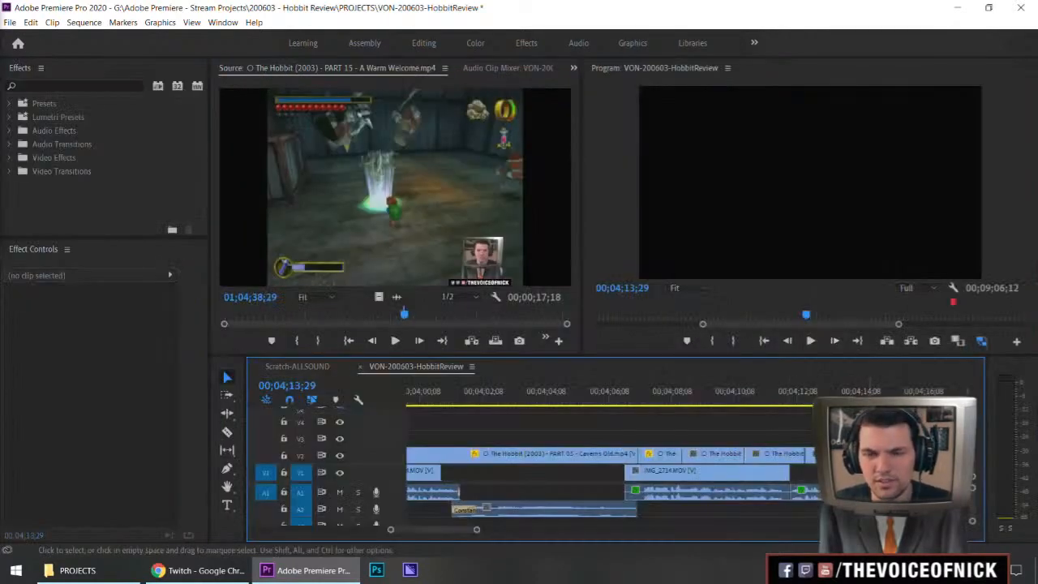
{"action": "scroll", "coordinate": [869, 383], "scroll_direction": "down", "scroll_amount": 2}
{"action": "left_click", "coordinate": [413, 241]}
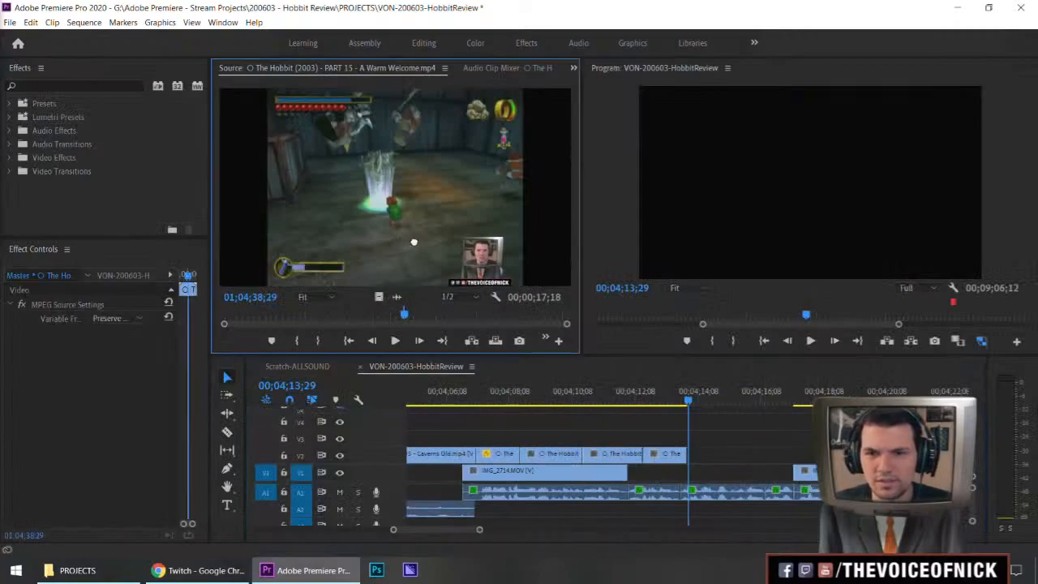
Step: Play the narration from about 00;04;13 to 00;04;25 and recheck the start of the IMG_2714.MOV clip near 00;04;17
{"action": "left_click", "coordinate": [735, 422]}
{"action": "key", "text": "space"}
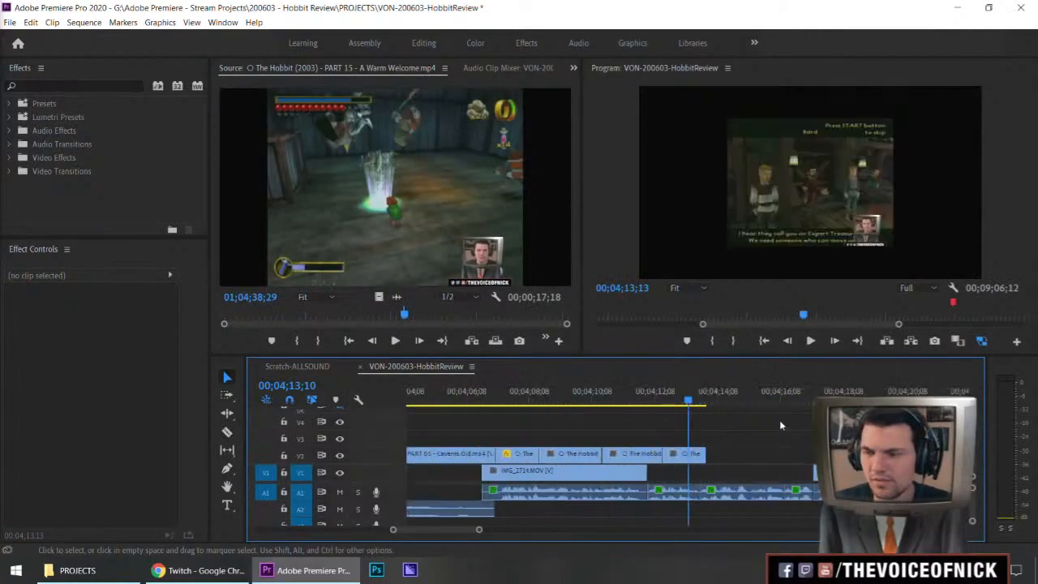
{"action": "left_click_drag", "start_coordinate": [798, 423], "coordinate": [778, 447]}
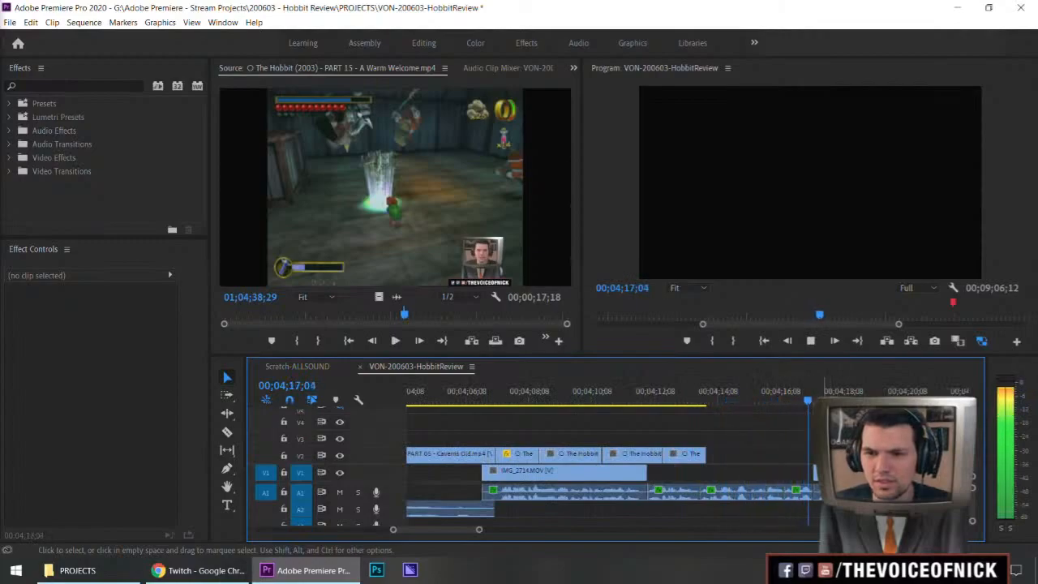
{"action": "key", "text": "minus"}
{"action": "key", "text": "equal"}
{"action": "key", "text": "minus"}
{"action": "key", "text": "minus"}
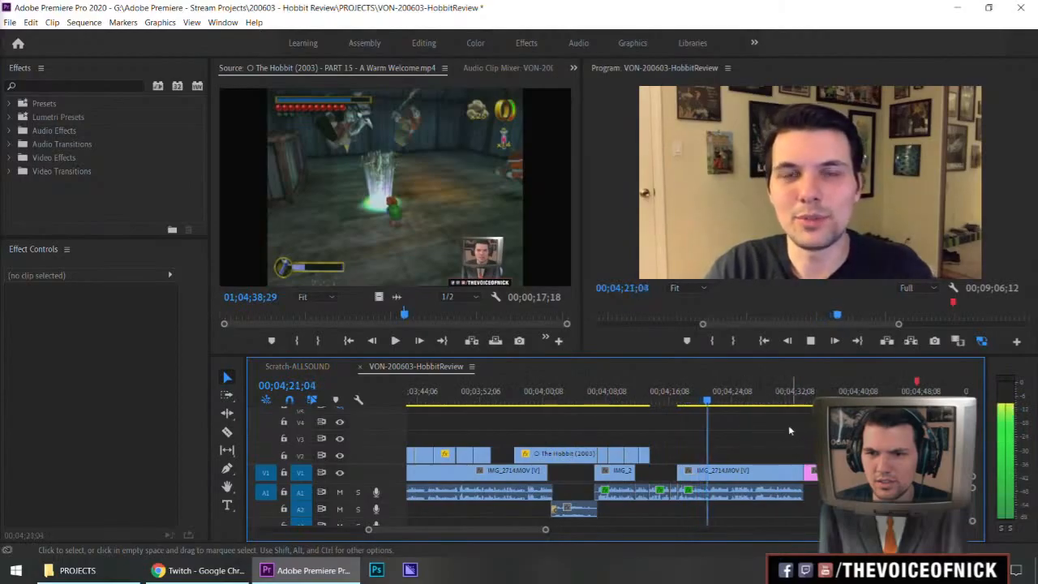
{"action": "key", "text": "minus"}
{"action": "left_click_drag", "start_coordinate": [741, 431], "coordinate": [725, 446]}
{"action": "key", "text": "equal"}
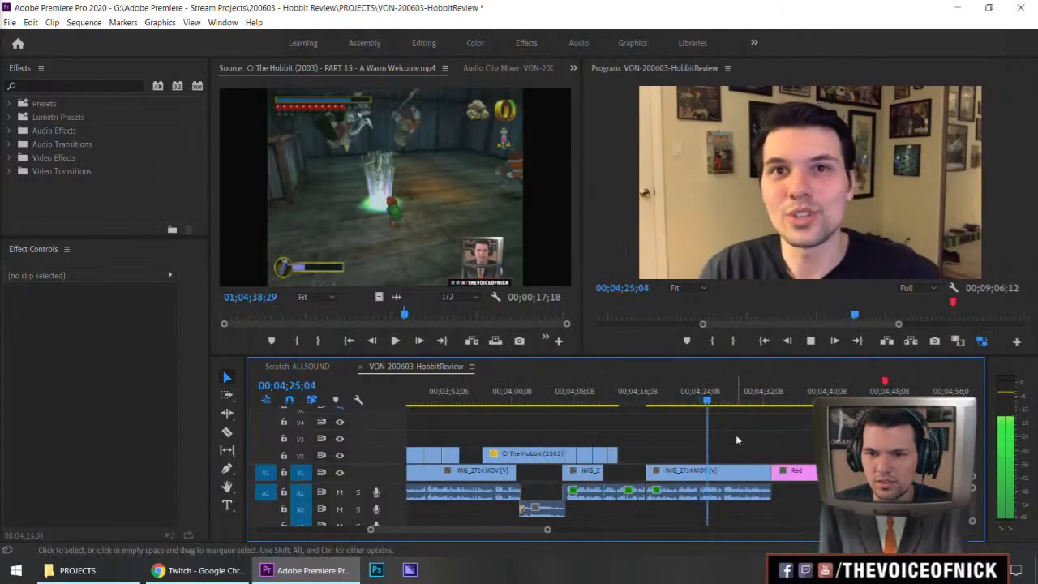
{"action": "key", "text": "equal"}
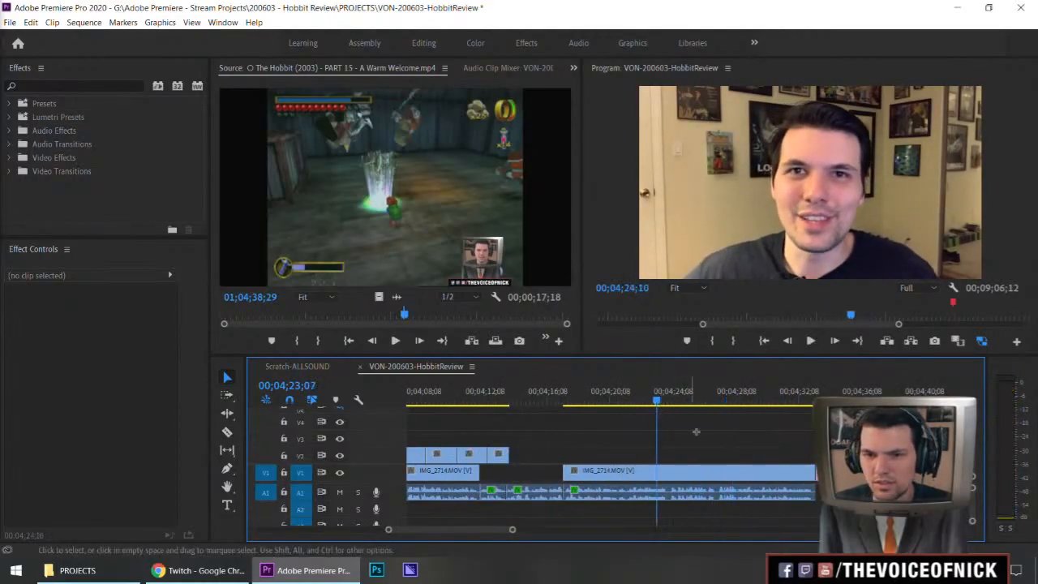
{"action": "key", "text": "equal"}
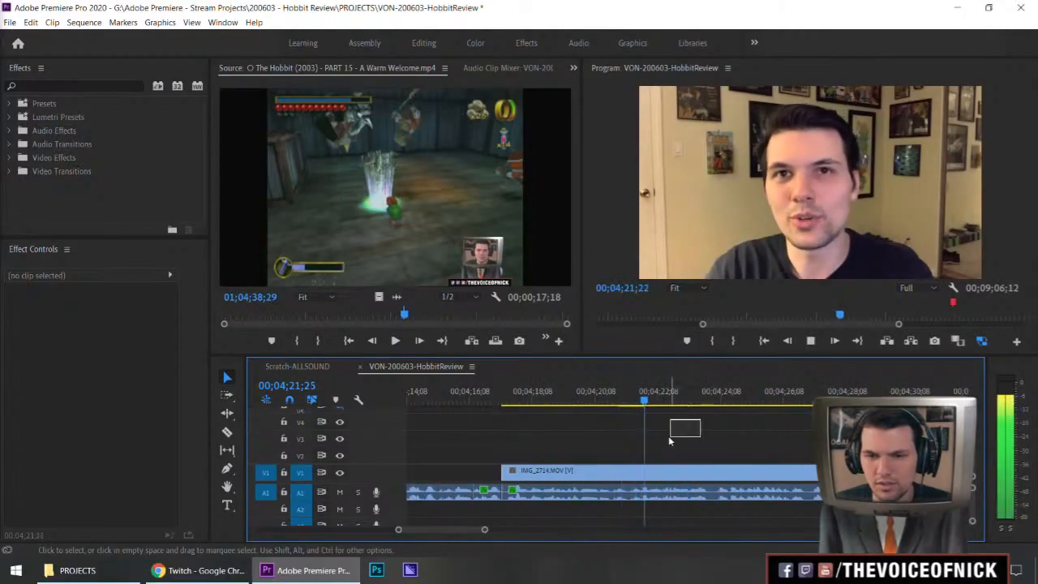
{"action": "left_click_drag", "start_coordinate": [640, 400], "coordinate": [482, 438]}
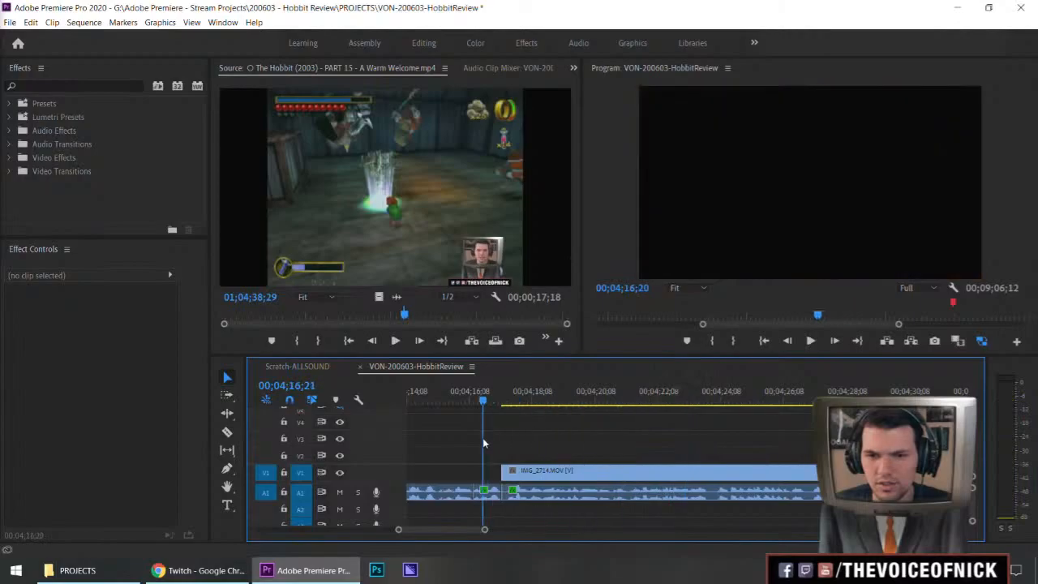
{"action": "key", "text": "space"}
{"action": "key", "text": "="}
{"action": "key", "text": "minus"}
{"action": "key", "text": "minus"}
{"action": "key", "text": "minus"}
{"action": "key", "text": "minus"}
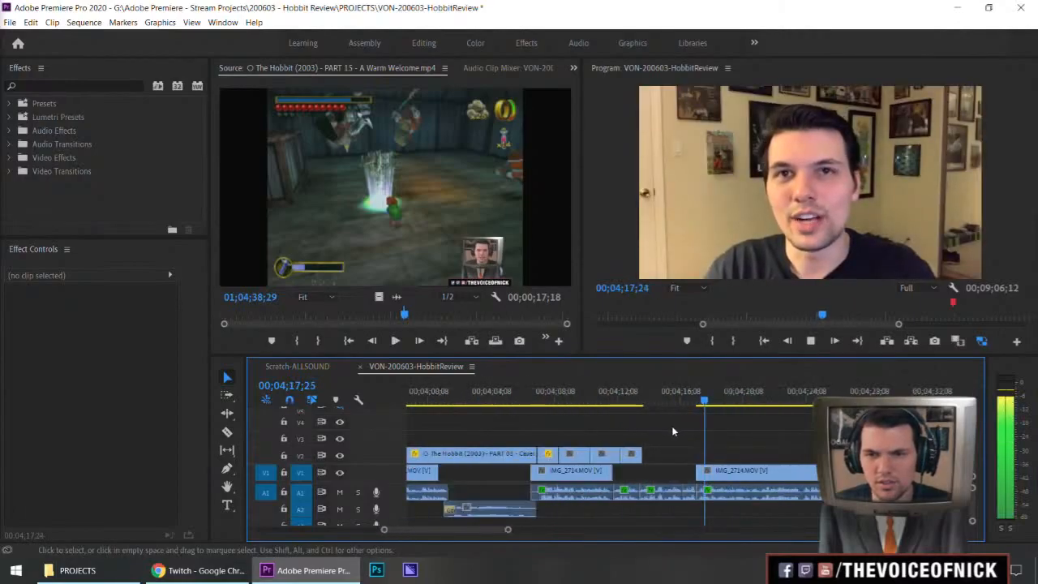
Step: Shift all clips from the talking-head shot onward about 39 seconds later and place the marked ambush footage with audio on V2 and A2
{"action": "key", "text": "space"}
{"action": "key", "text": "a"}
{"action": "left_click_drag", "start_coordinate": [722, 466], "coordinate": [870, 461]}
{"action": "key", "text": "v"}
{"action": "left_click_drag", "start_coordinate": [454, 235], "coordinate": [704, 459]}
{"action": "key", "text": "equal"}
{"action": "key", "text": "equal"}
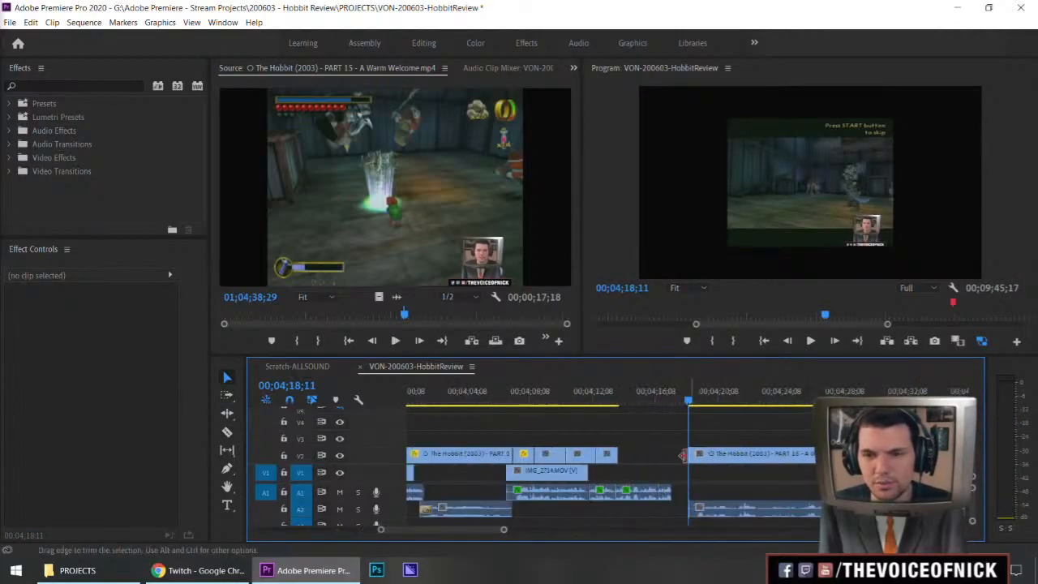
Step: Close the gap before the ambush clip so it starts where the preceding narration audio ends, around 00;04;17;13
{"action": "left_click", "coordinate": [678, 455]}
{"action": "left_click_drag", "start_coordinate": [721, 454], "coordinate": [704, 455]}
{"action": "left_click_drag", "start_coordinate": [683, 401], "coordinate": [644, 400]}
{"action": "left_click", "coordinate": [731, 416]}
Step: Play the placed ambush clip from the end of the narration through the goblin fight to about 00;04;33
{"action": "key", "text": "minus"}
{"action": "key", "text": "minus"}
{"action": "key", "text": "space"}
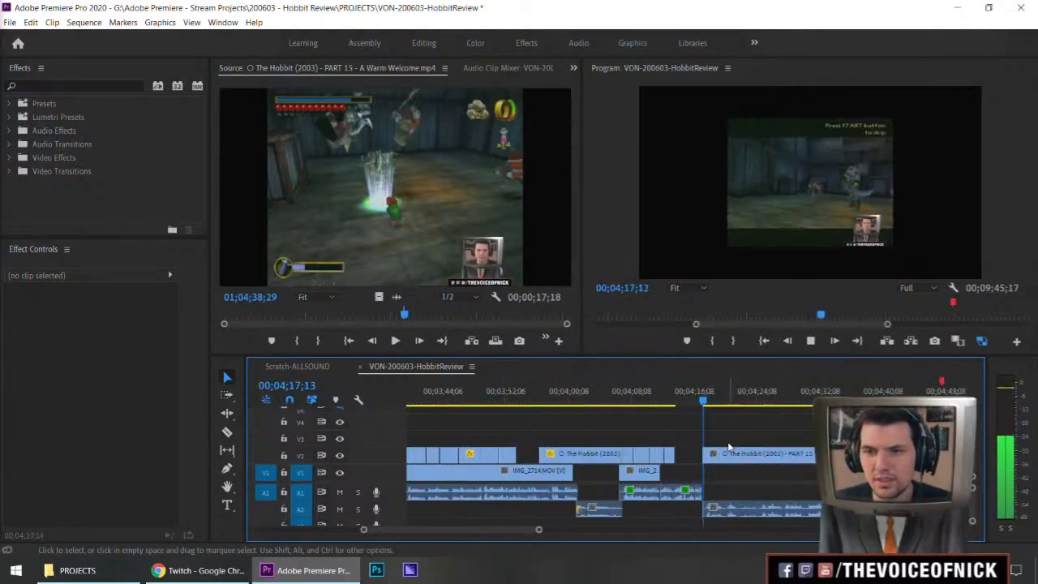
{"action": "key", "text": "equal"}
{"action": "key", "text": "equal"}
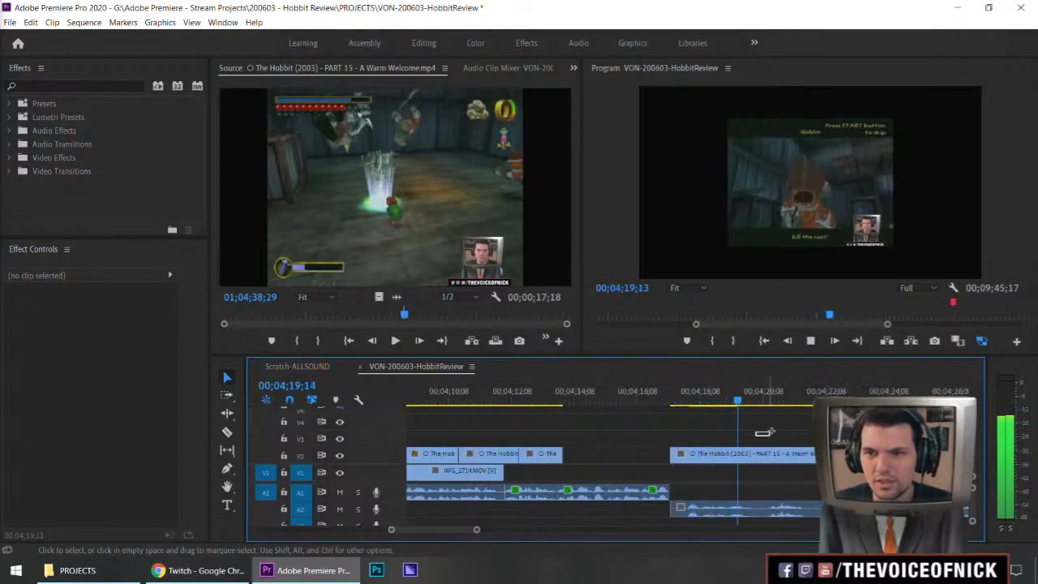
{"action": "left_click_drag", "start_coordinate": [846, 425], "coordinate": [734, 431]}
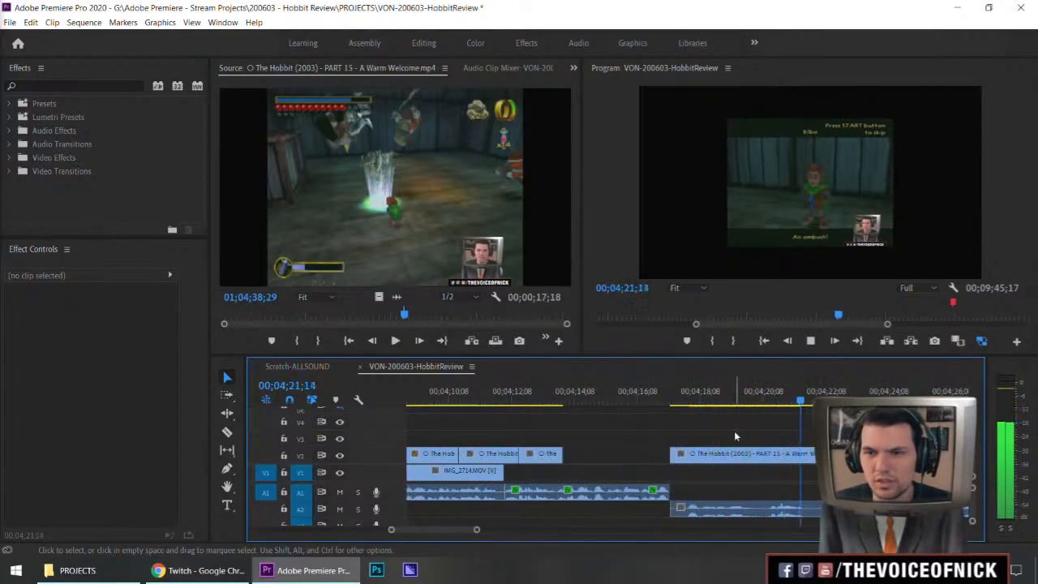
{"action": "key", "text": "minus"}
{"action": "key", "text": "minus"}
{"action": "key", "text": "minus"}
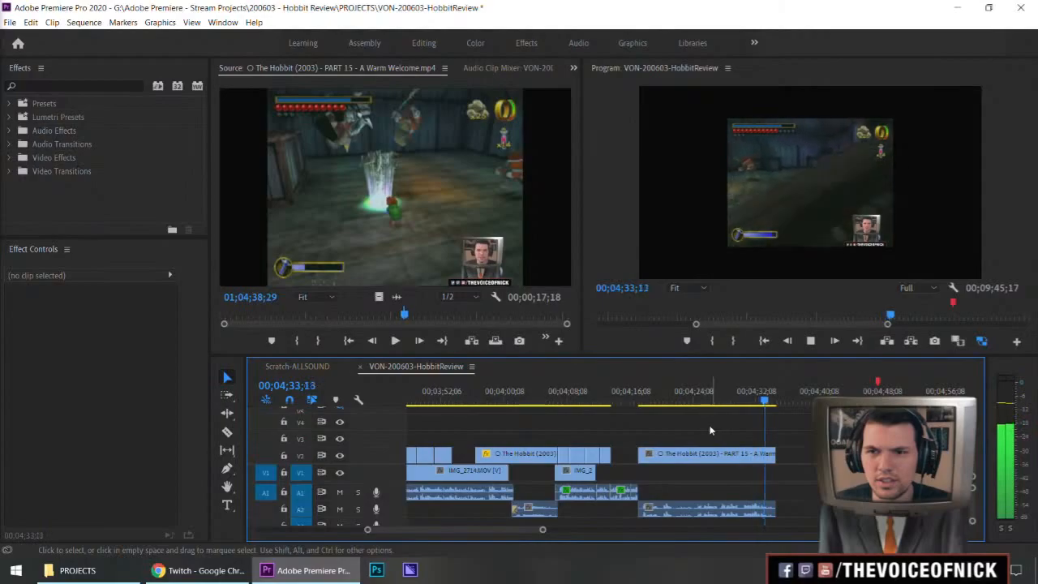
Step: Extend only the video of the ambush clip past its audio, ending around 00;04;36;08
{"action": "key", "text": "="}
{"action": "key", "text": "="}
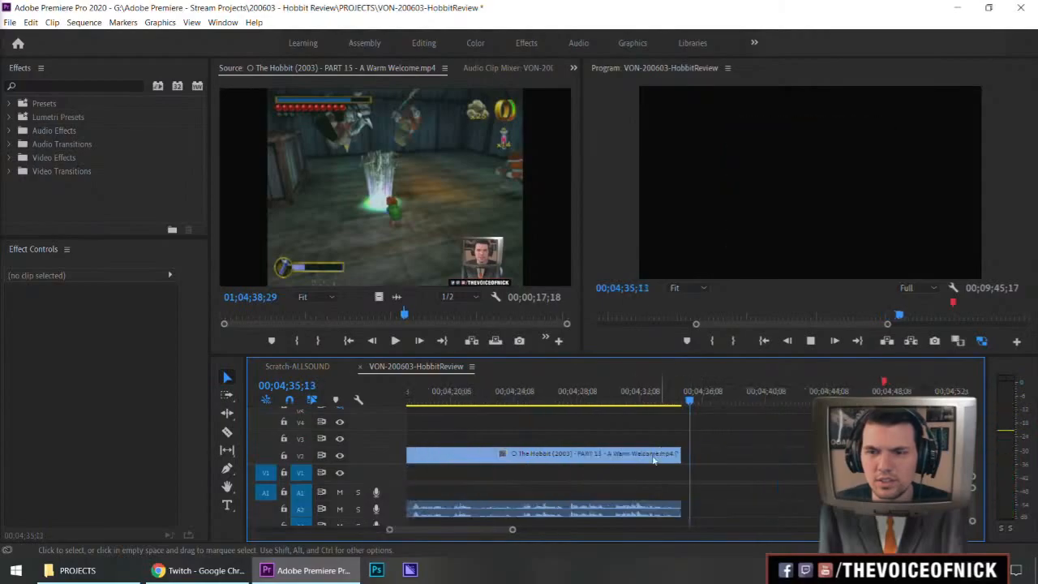
{"action": "key", "text": "space"}
{"action": "left_click_drag", "start_coordinate": [668, 455], "coordinate": [711, 455]}
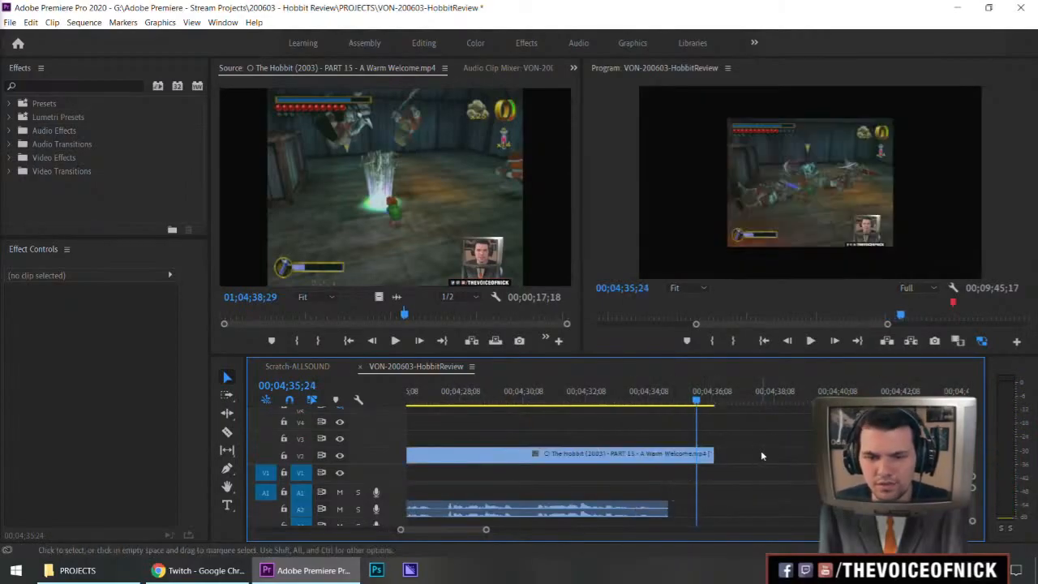
Step: Go to the shifted IMG_2714.MOV clip at about 00;04;56 and play its narration to about 00;05;04
{"action": "key", "text": "minus"}
{"action": "key", "text": "minus"}
{"action": "key", "text": "Down"}
{"action": "key", "text": "="}
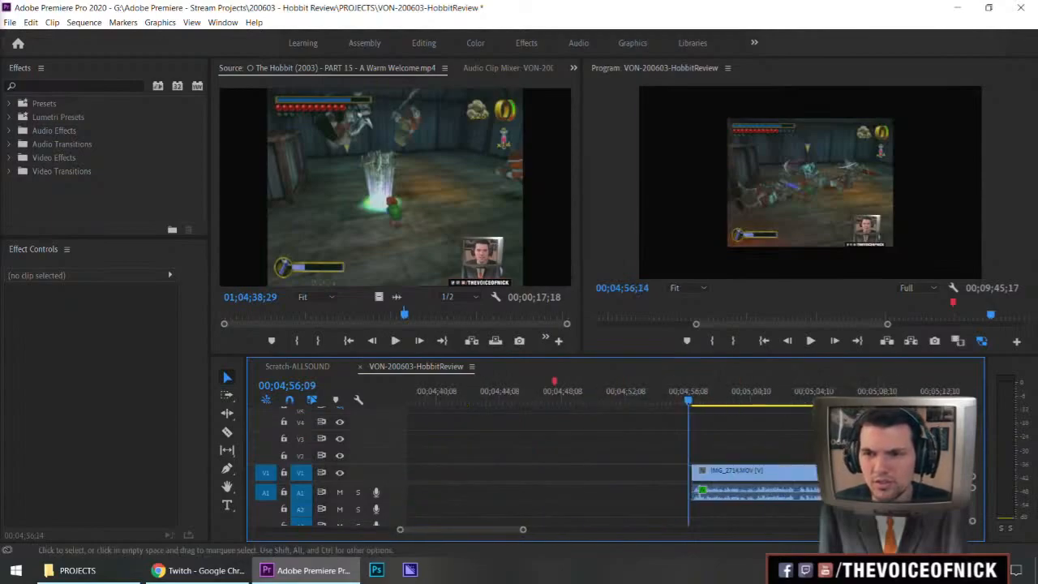
{"action": "key", "text": "space"}
{"action": "left_click_drag", "start_coordinate": [816, 429], "coordinate": [793, 445]}
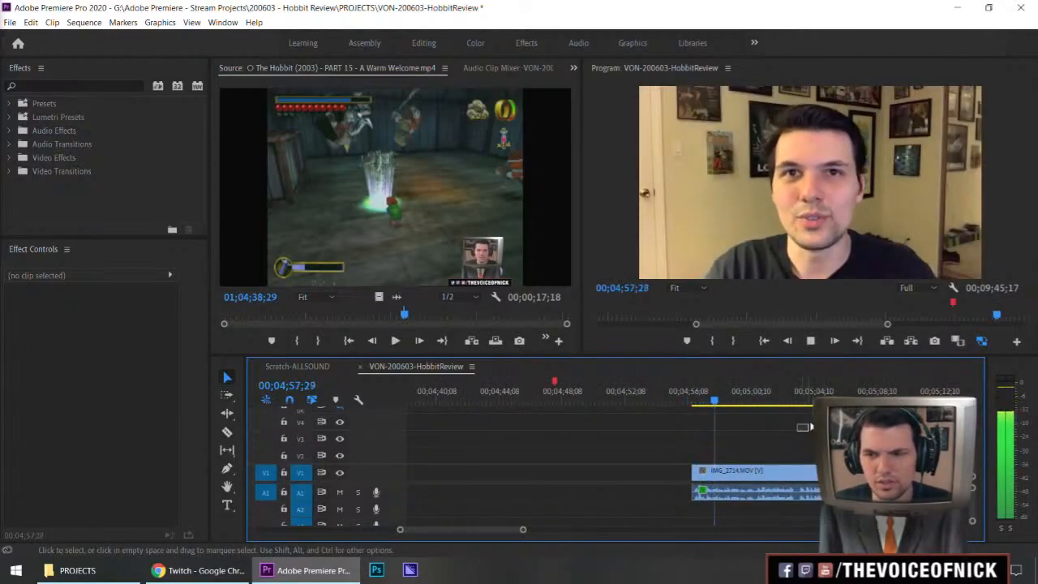
{"action": "key", "text": "minus"}
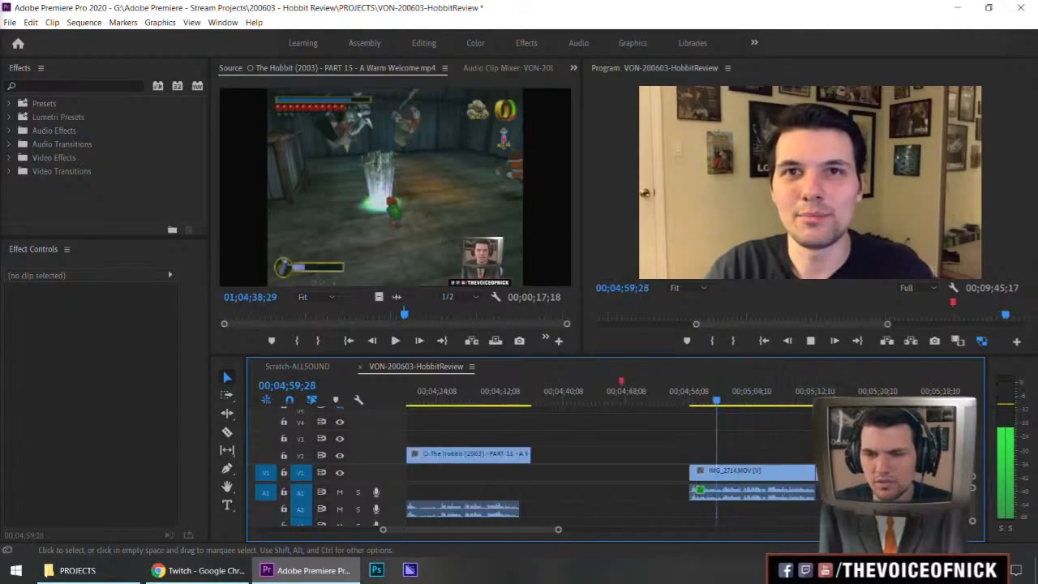
{"action": "key", "text": "="}
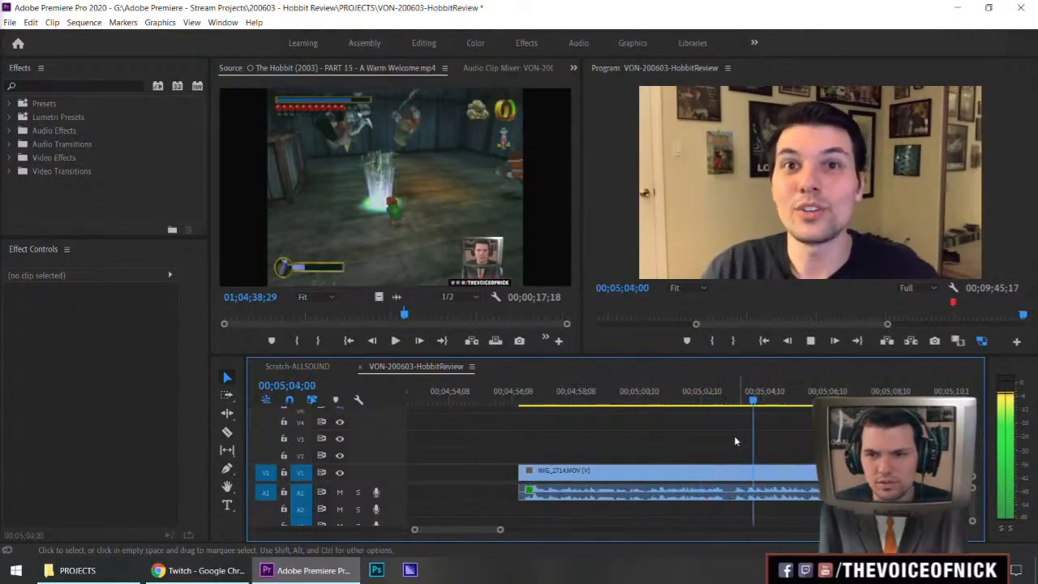
Step: Scrub the narration back to the pause around 00;04;59;28 and replay the clip's opening to 00;04;58;08
{"action": "left_click", "coordinate": [664, 395]}
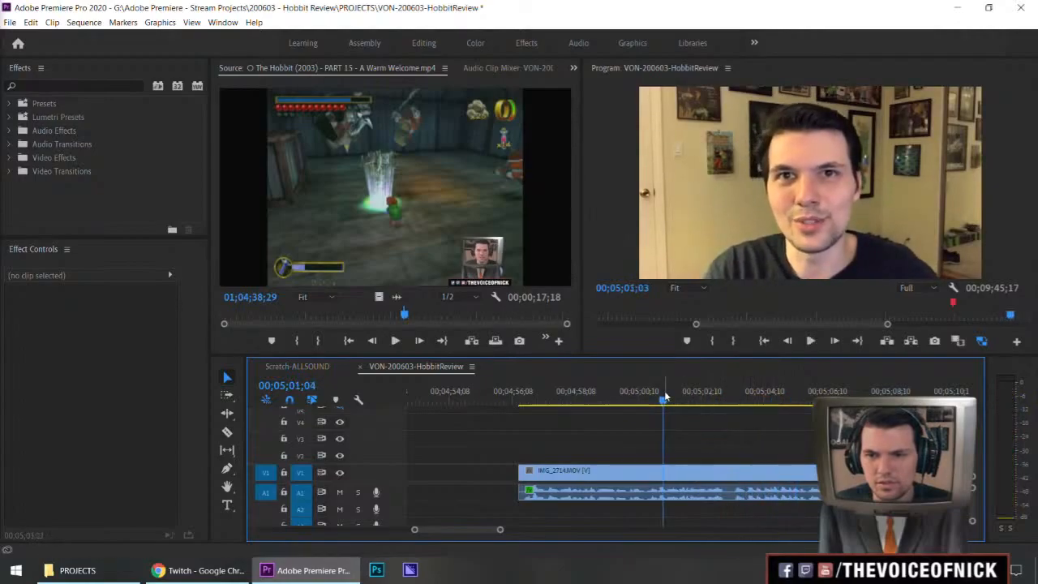
{"action": "mouse_move", "coordinate": [645, 397]}
{"action": "left_mouse_down"}
{"action": "mouse_move", "coordinate": [656, 397]}
{"action": "mouse_move", "coordinate": [633, 397]}
{"action": "left_mouse_up"}
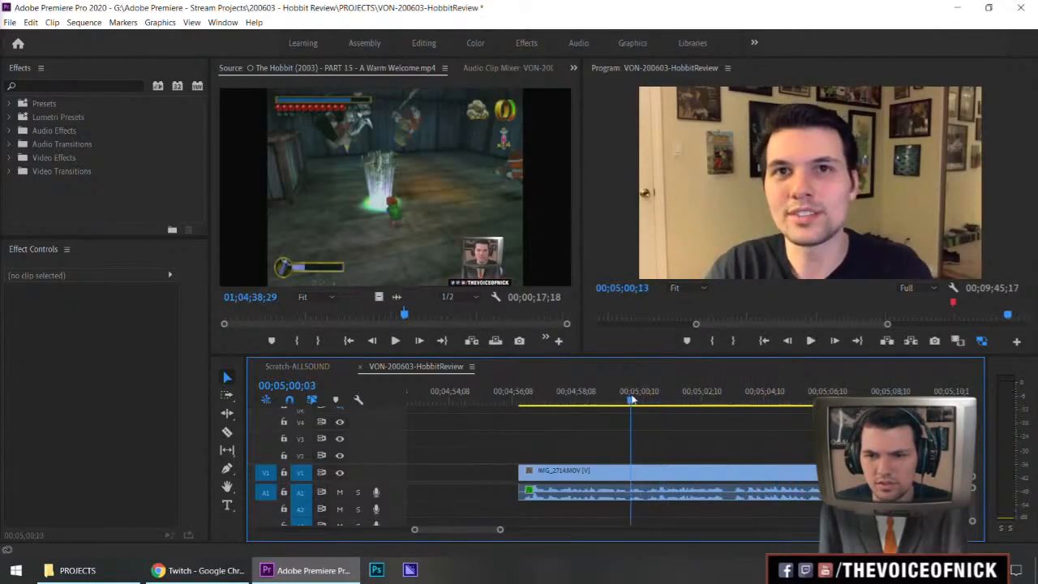
{"action": "key", "text": "space"}
{"action": "left_click", "coordinate": [628, 399]}
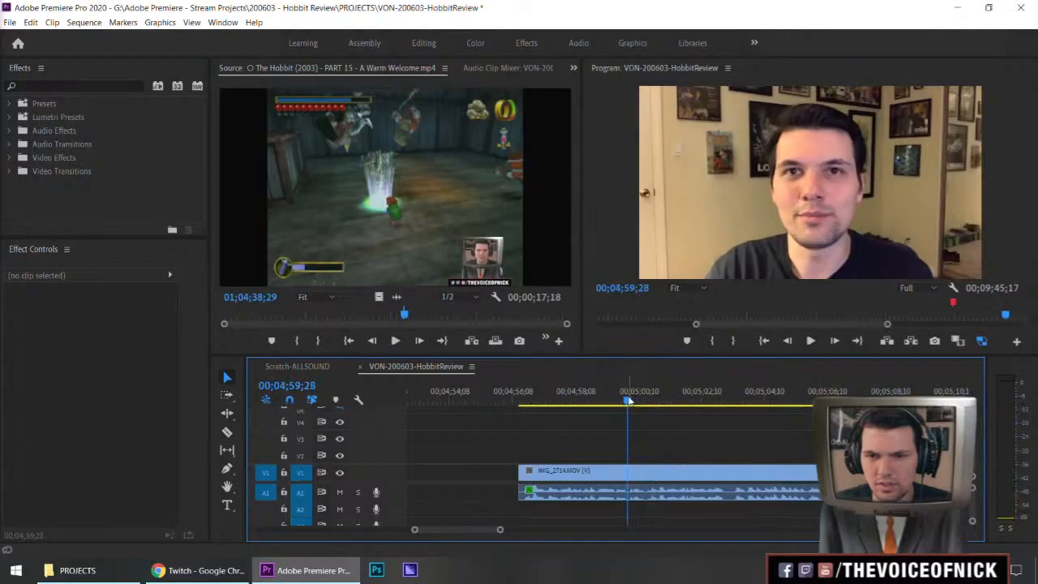
{"action": "left_click_drag", "start_coordinate": [529, 419], "coordinate": [516, 416]}
{"action": "key", "text": "space"}
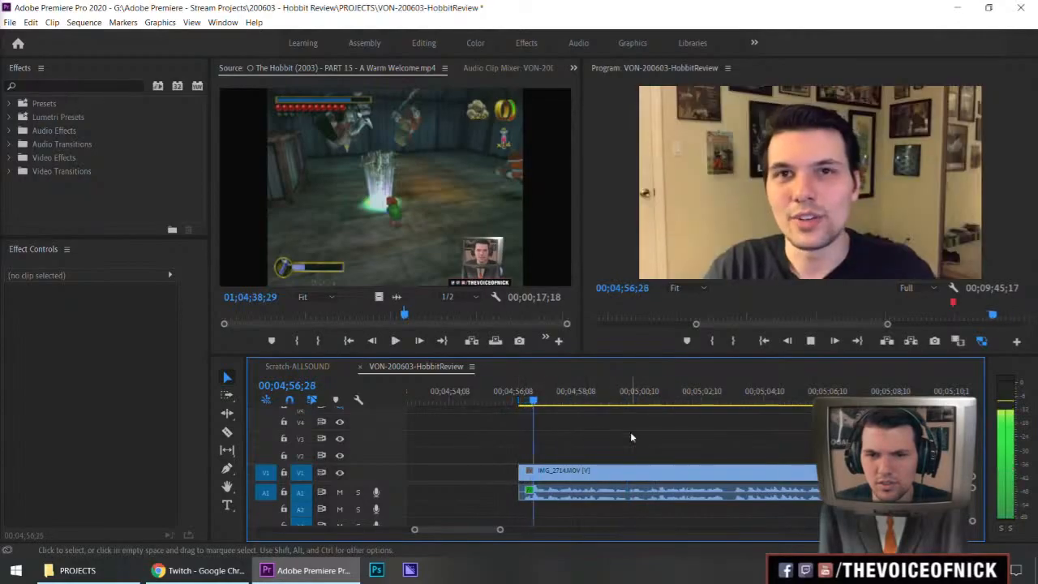
{"action": "key", "text": "equal"}
{"action": "key", "text": "equal"}
{"action": "key", "text": "minus"}
{"action": "key", "text": "minus"}
{"action": "key", "text": "space"}
{"action": "key", "text": "minus"}
{"action": "key", "text": "minus"}
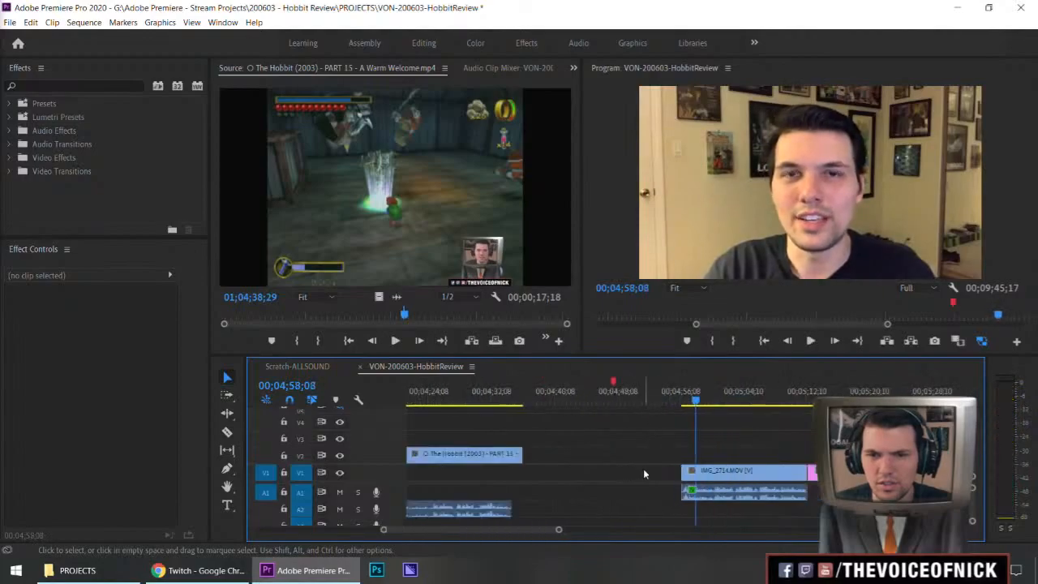
Step: Shift the IMG_2714.MOV clip at about 00;04;56 and everything after it back to about 00;04;35, near the ambush audio's end
{"action": "key", "text": "a"}
{"action": "left_click_drag", "start_coordinate": [669, 471], "coordinate": [502, 470]}
{"action": "key", "text": "v"}
Step: Play the transition from the ambush clip at about 00;04;30 into the narration to 00;04;35;24
{"action": "left_click", "coordinate": [477, 401]}
{"action": "left_click", "coordinate": [594, 430]}
{"action": "key", "text": "space"}
{"action": "key", "text": "minus"}
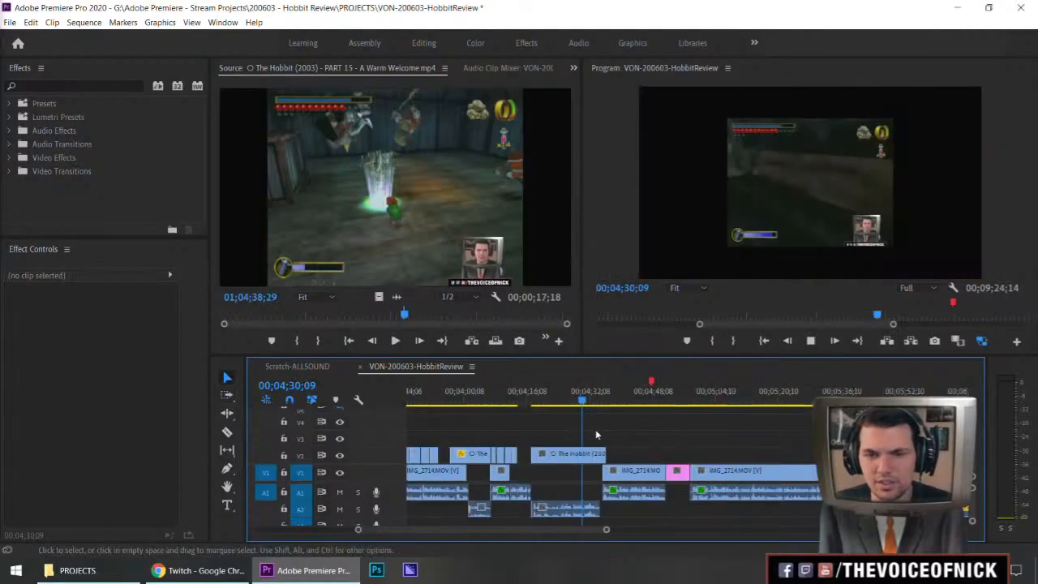
{"action": "key", "text": "equal"}
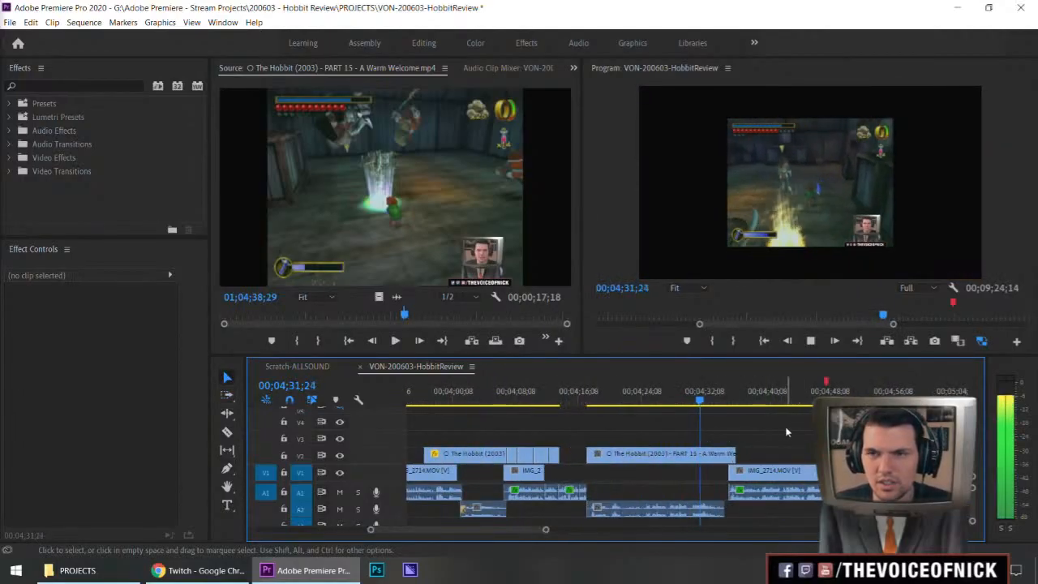
{"action": "scroll", "coordinate": [781, 431], "scroll_direction": "down", "scroll_amount": 1}
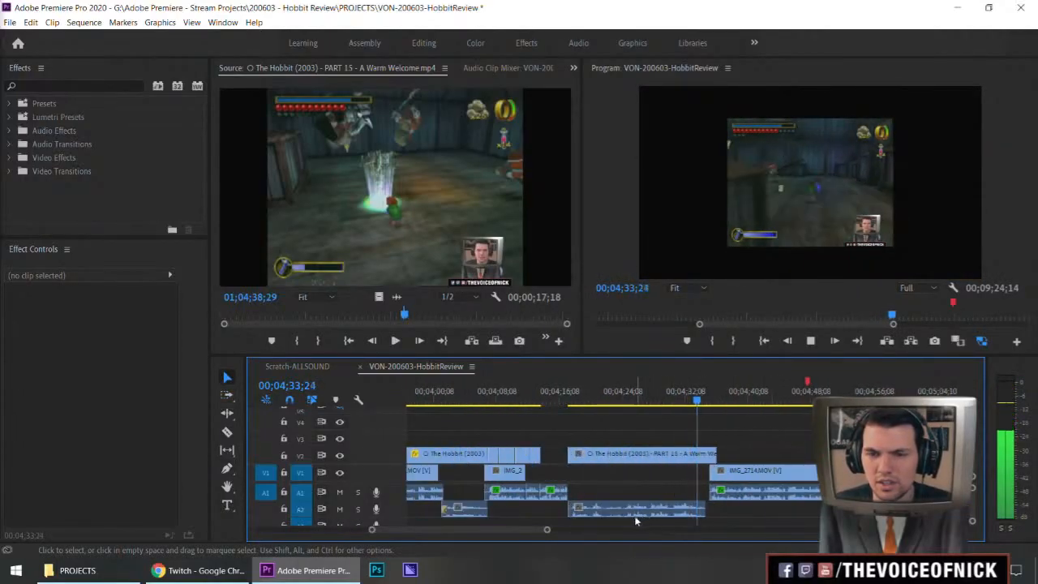
{"action": "scroll", "coordinate": [698, 491], "scroll_direction": "down", "scroll_amount": 5}
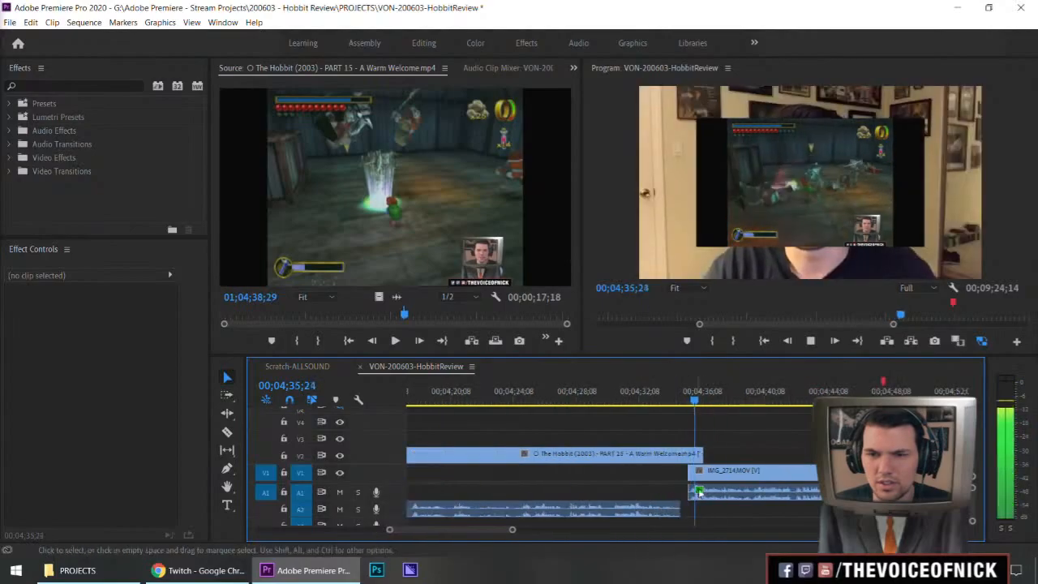
Step: Move the IMG_2714.MOV clip and all following clips 13 frames earlier so they meet the end of the ambush audio
{"action": "key", "text": "a"}
{"action": "key", "text": "space"}
{"action": "left_click_drag", "start_coordinate": [761, 477], "coordinate": [757, 477]}
{"action": "key", "text": "v"}
Step: Replay the ambush clip from 00;04;31;23 to 00;04;32;16 and save the project
{"action": "left_click_drag", "start_coordinate": [667, 399], "coordinate": [627, 399]}
{"action": "left_click", "coordinate": [675, 420]}
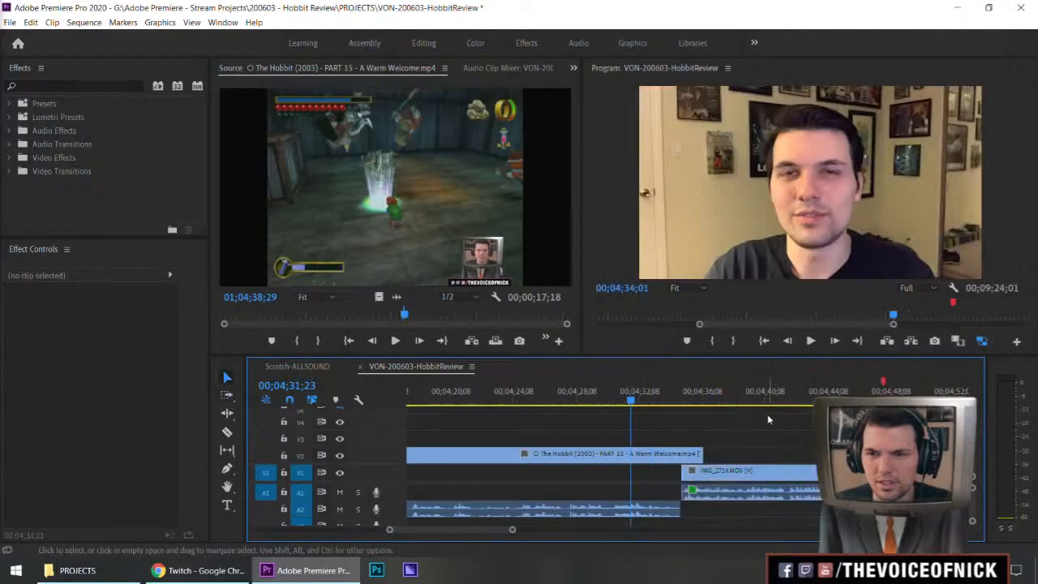
{"action": "key", "text": "space"}
{"action": "key", "text": "minus"}
{"action": "key", "text": "minus"}
{"action": "key", "text": "minus"}
{"action": "key", "text": "equal"}
{"action": "key", "text": "space"}
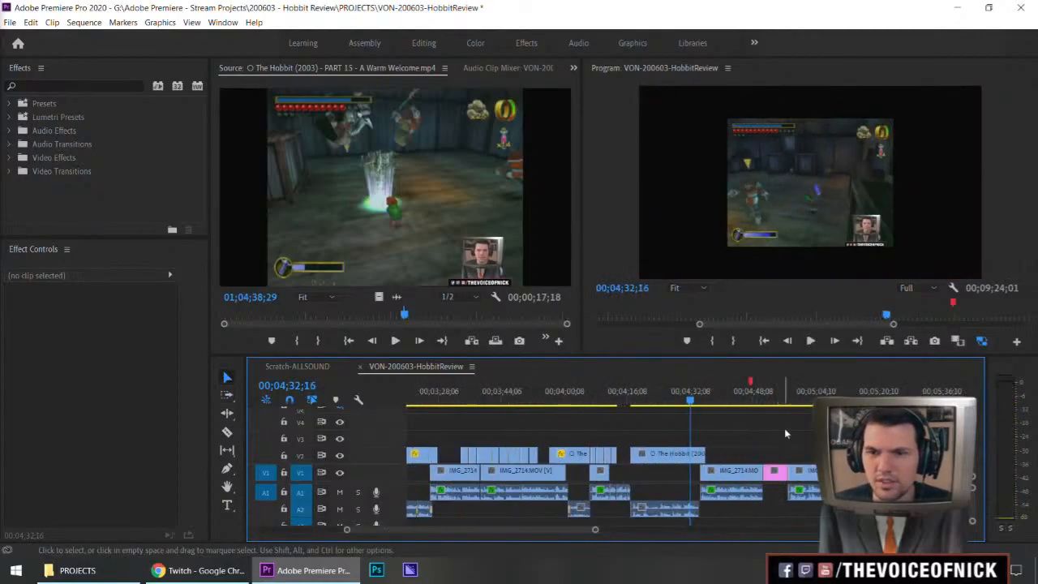
{"action": "key", "text": "minus"}
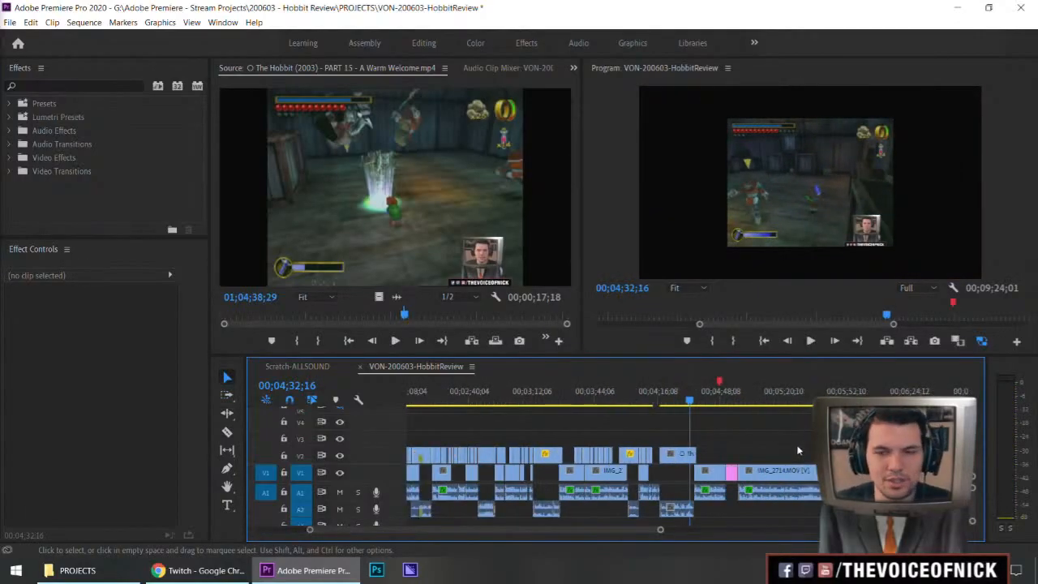
{"action": "key", "text": "equal"}
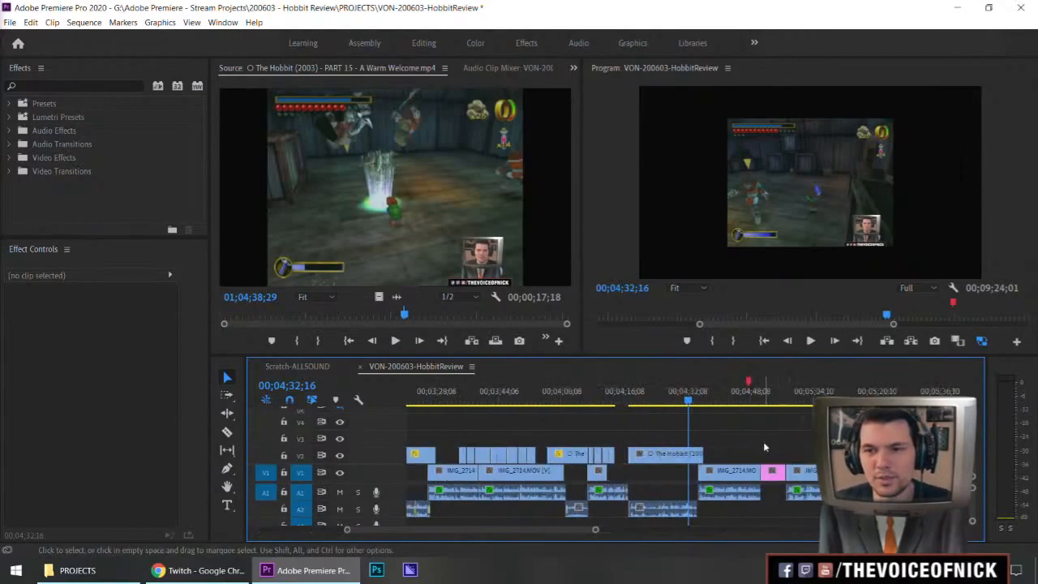
{"action": "key", "text": "ctrl+s"}
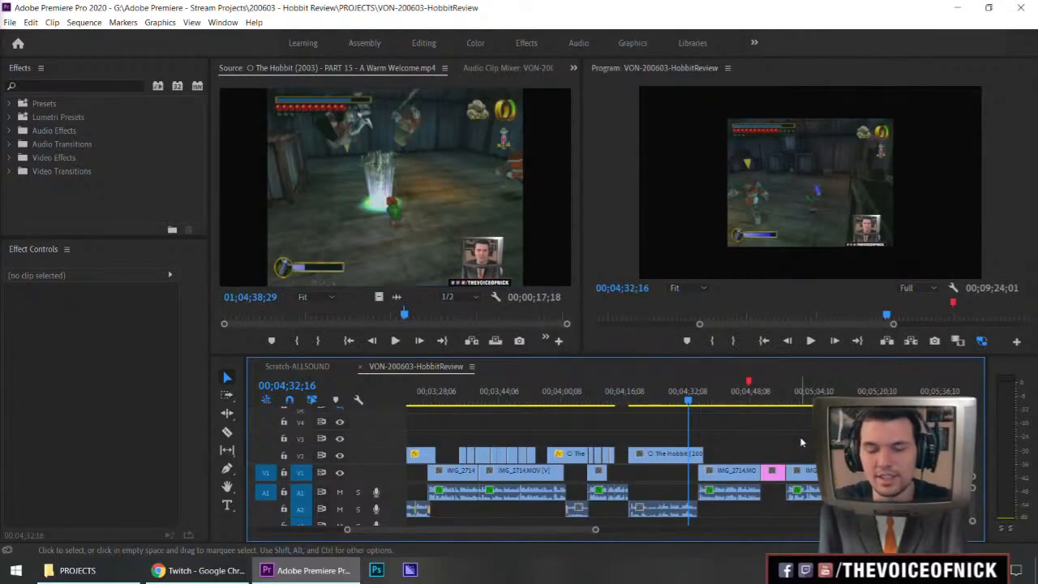
{"action": "key", "text": "minus"}
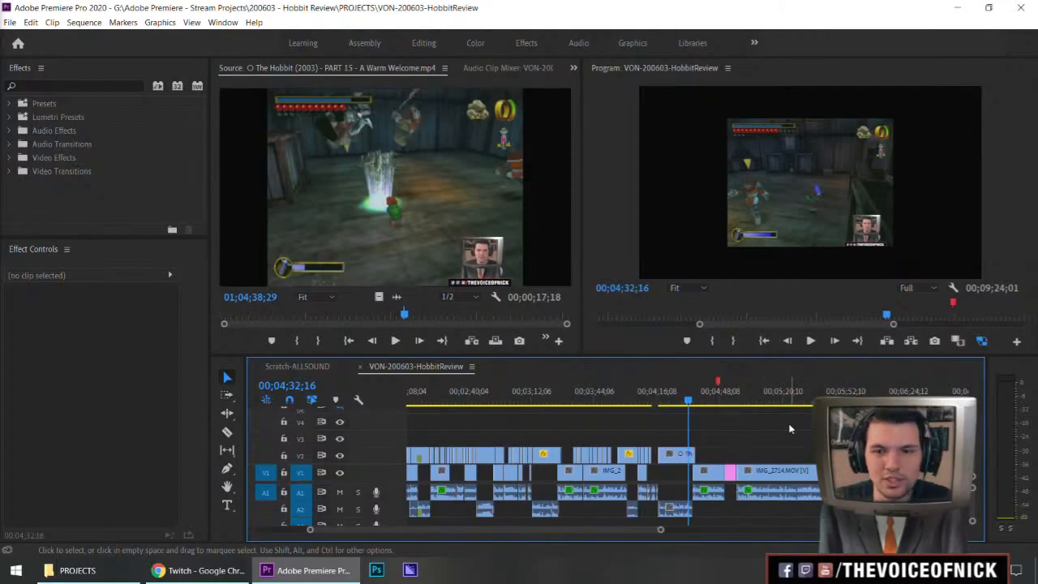
{"action": "key", "text": "equal"}
{"action": "key", "text": "equal"}
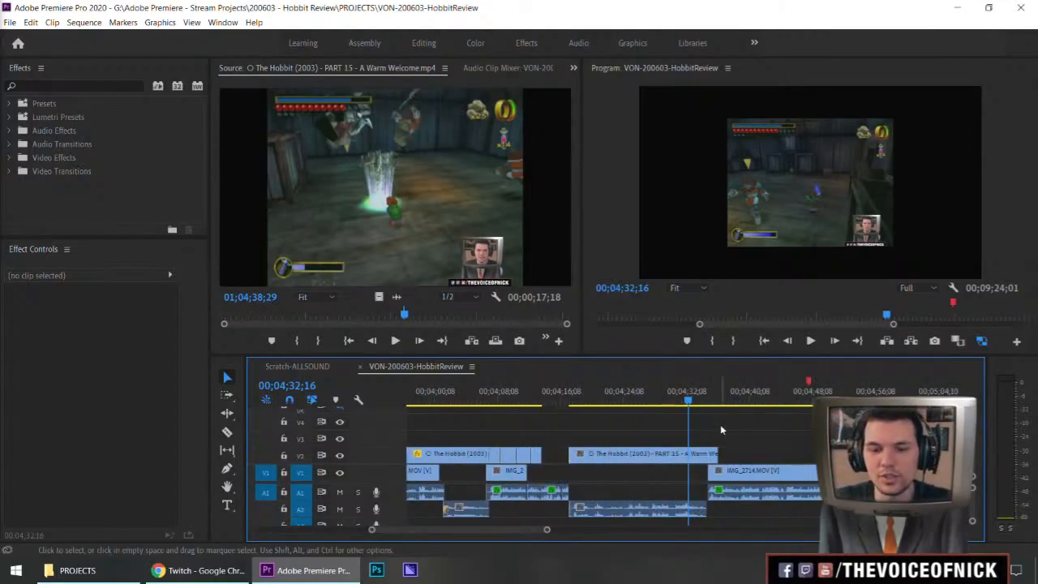
{"action": "key", "text": "minus"}
{"action": "key", "text": "equal"}
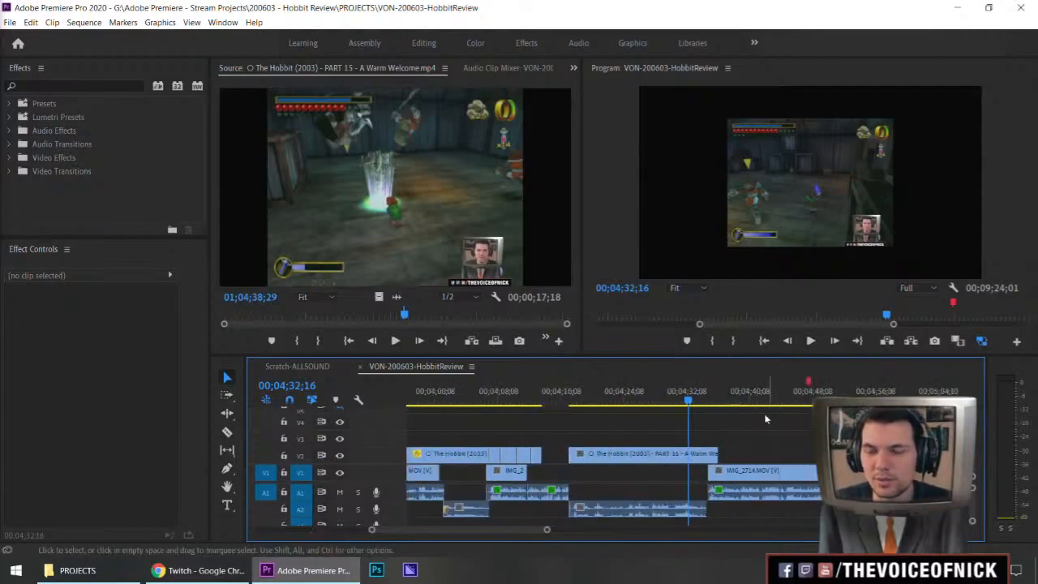
{"action": "key", "text": "minus"}
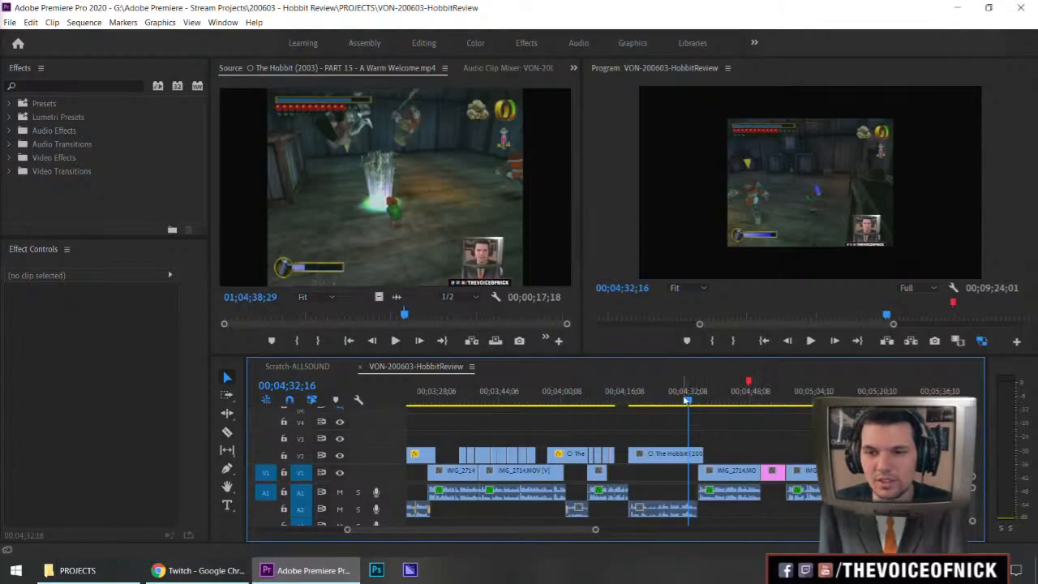
Step: Play the transition from 00;04;32;16 through the start of the narration to about 00;04;35;12
{"action": "key", "text": "space"}
{"action": "key", "text": "equal"}
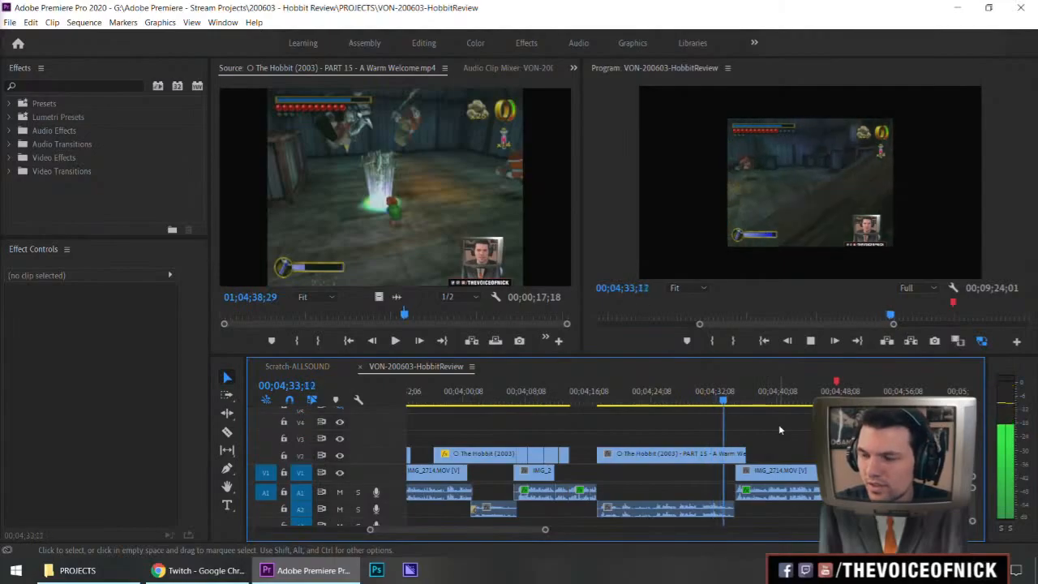
{"action": "key", "text": "equal"}
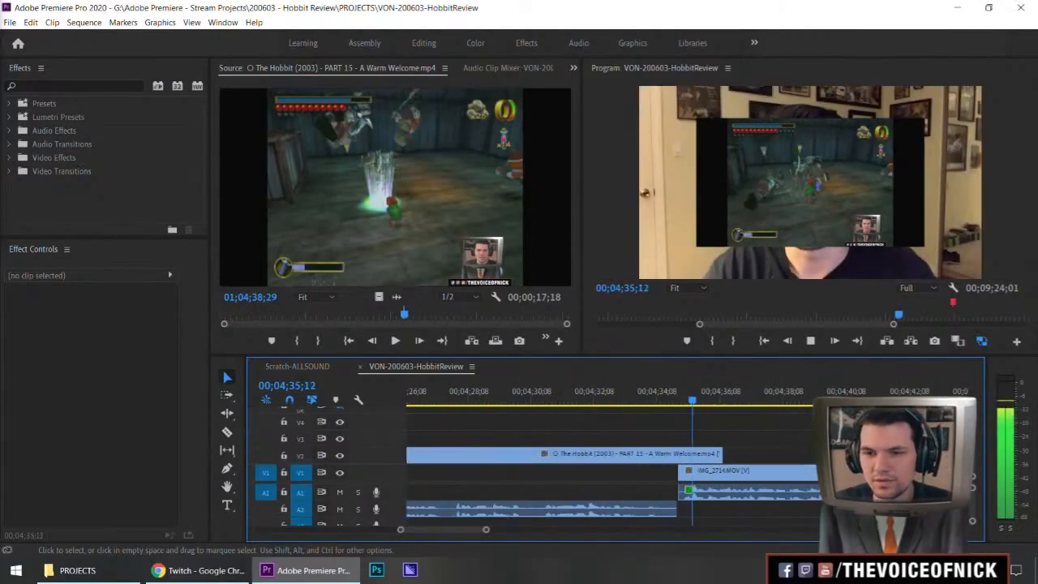
{"action": "key", "text": "space"}
Step: Split the narration audio of IMG_2714.MOV at 00;04;35;09 and delete the short piece before the cut
{"action": "left_click", "coordinate": [681, 403]}
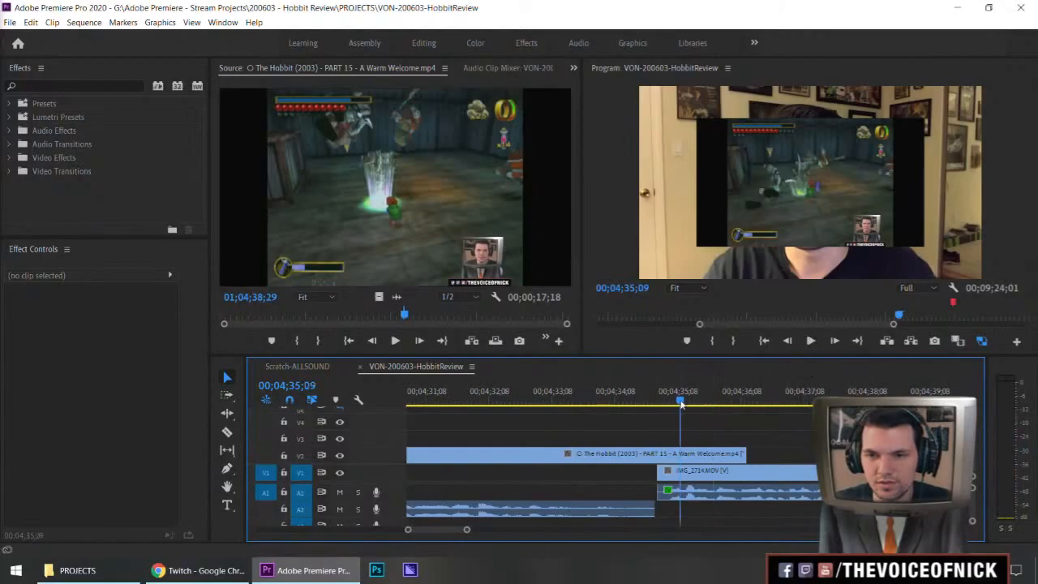
{"action": "key", "text": "Right"}
{"action": "key", "text": "Right"}
{"action": "key", "text": "Right"}
{"action": "key", "text": "Right"}
{"action": "key", "text": "Right"}
{"action": "key", "text": "Right"}
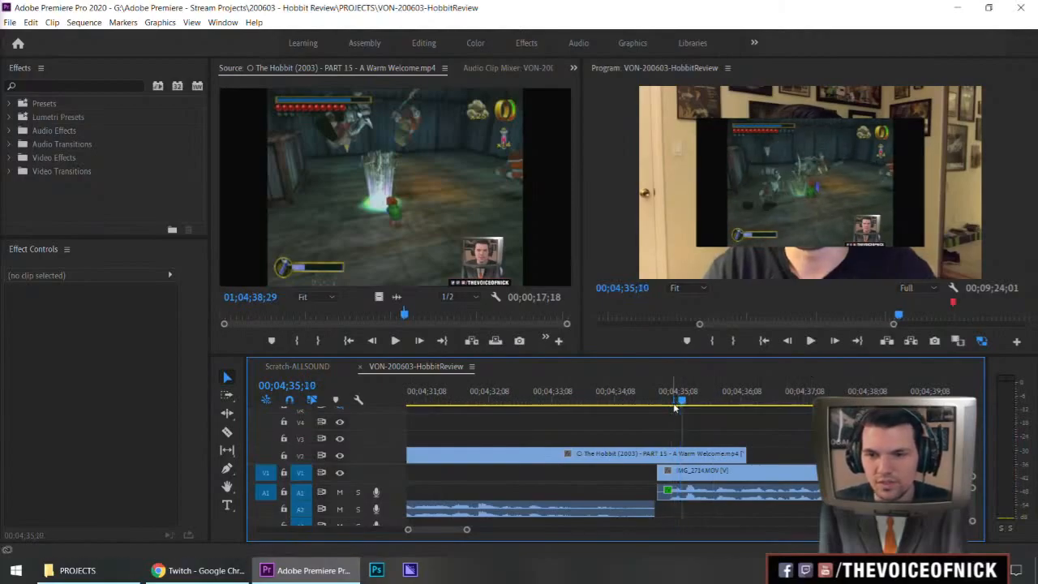
{"action": "key", "text": "Left"}
{"action": "key", "text": "Left"}
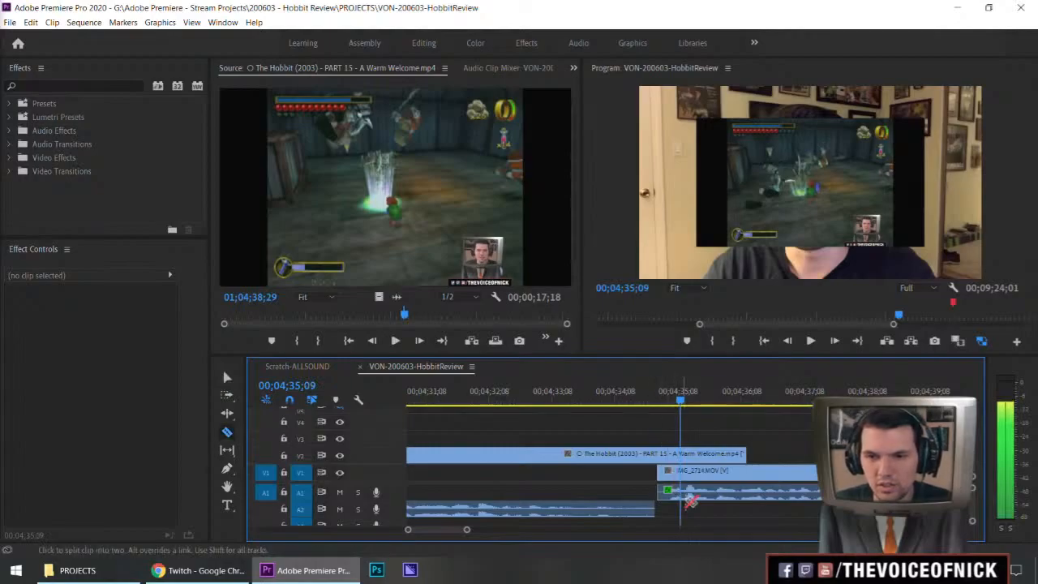
{"action": "key", "text": "c"}
{"action": "left_click", "coordinate": [680, 497]}
{"action": "key", "text": "v"}
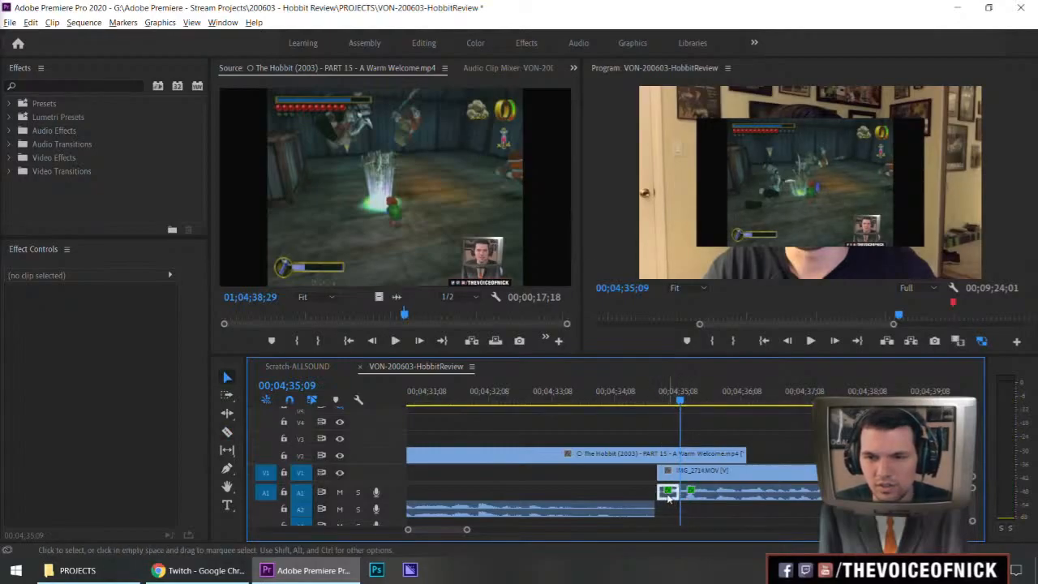
{"action": "left_click", "coordinate": [668, 493]}
{"action": "key", "text": "Delete"}
Step: Delete the leftover IMG_2714.MOV video piece before 00;04;35;09 and play the trimmed start
{"action": "key", "text": "space"}
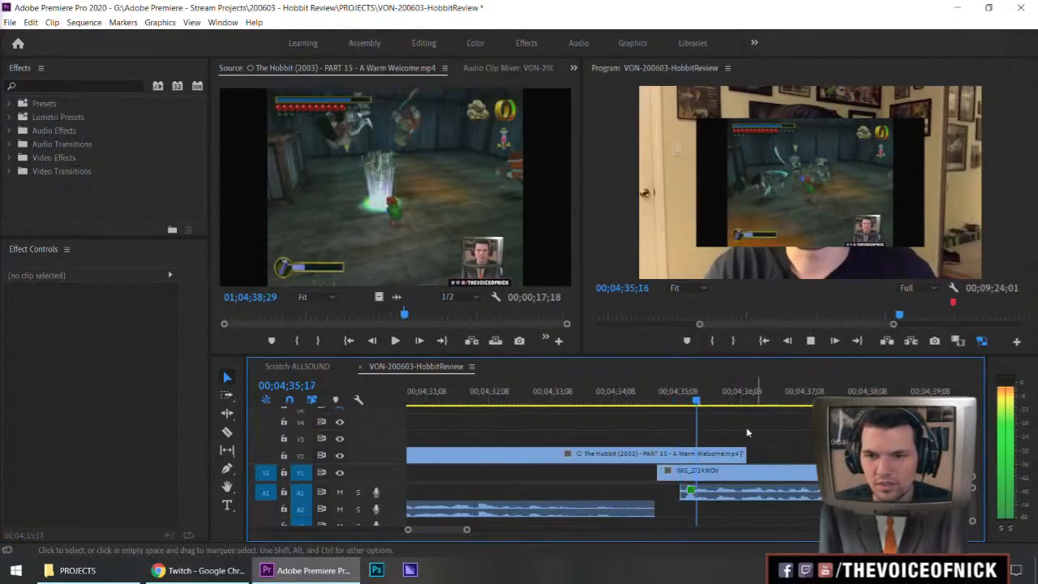
{"action": "key", "text": "space"}
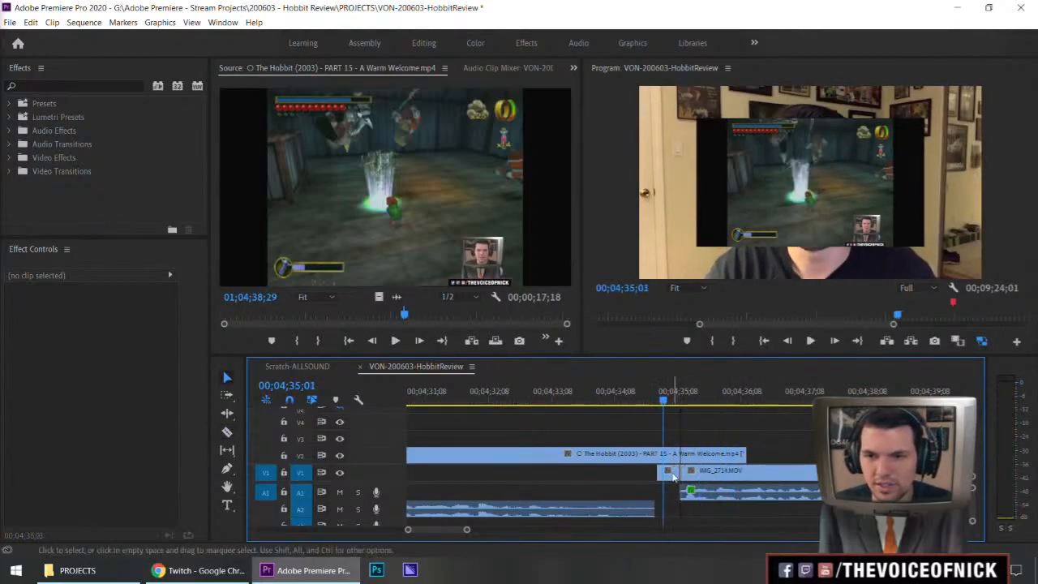
{"action": "left_click", "coordinate": [673, 477]}
{"action": "key", "text": "Delete"}
{"action": "key", "text": "space"}
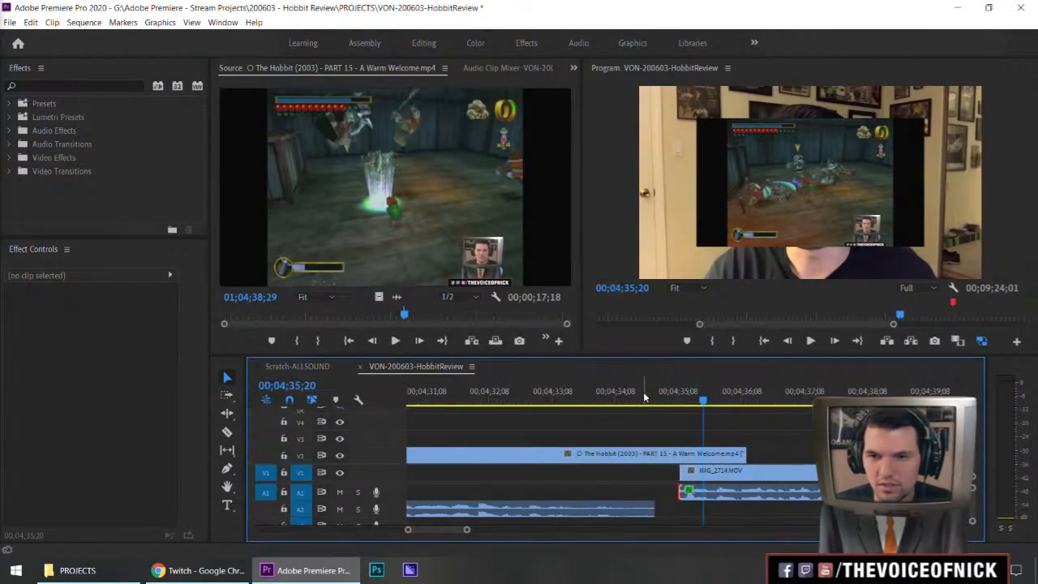
Step: Apply a Constant Power transition to the start of the trimmed narration audio and set its duration to 00;00;00;04
{"action": "key", "text": "Right"}
{"action": "key", "text": "Right"}
{"action": "key", "text": "Right"}
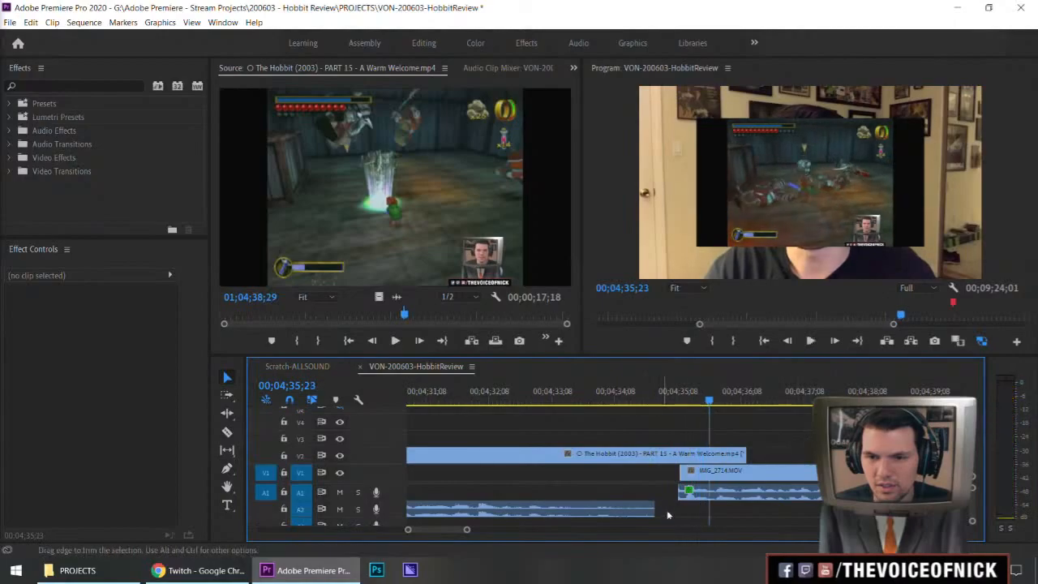
{"action": "right_click", "coordinate": [762, 492]}
{"action": "left_click", "coordinate": [811, 474]}
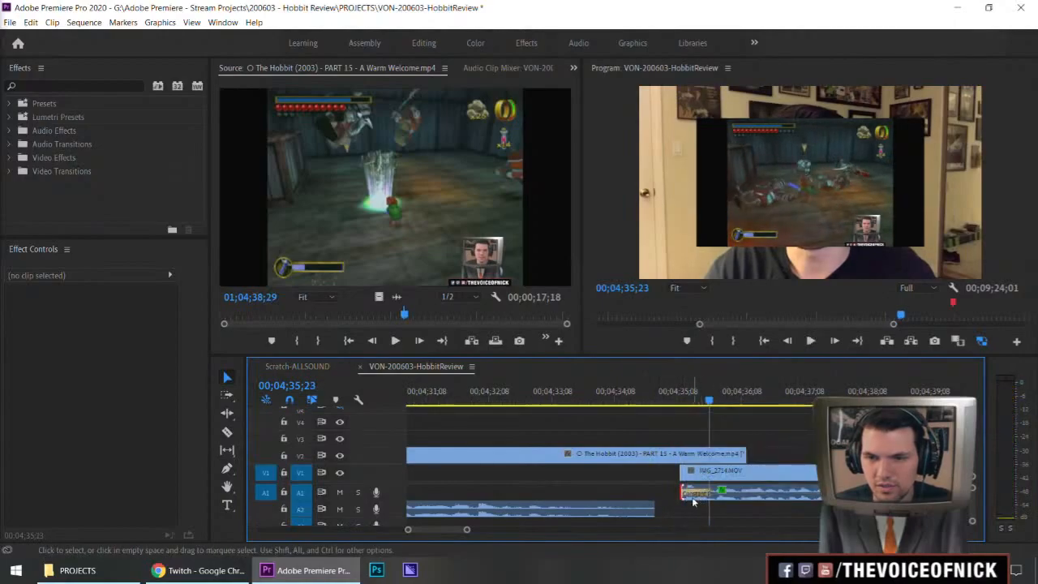
{"action": "double_click", "coordinate": [692, 494]}
{"action": "key", "text": "Return"}
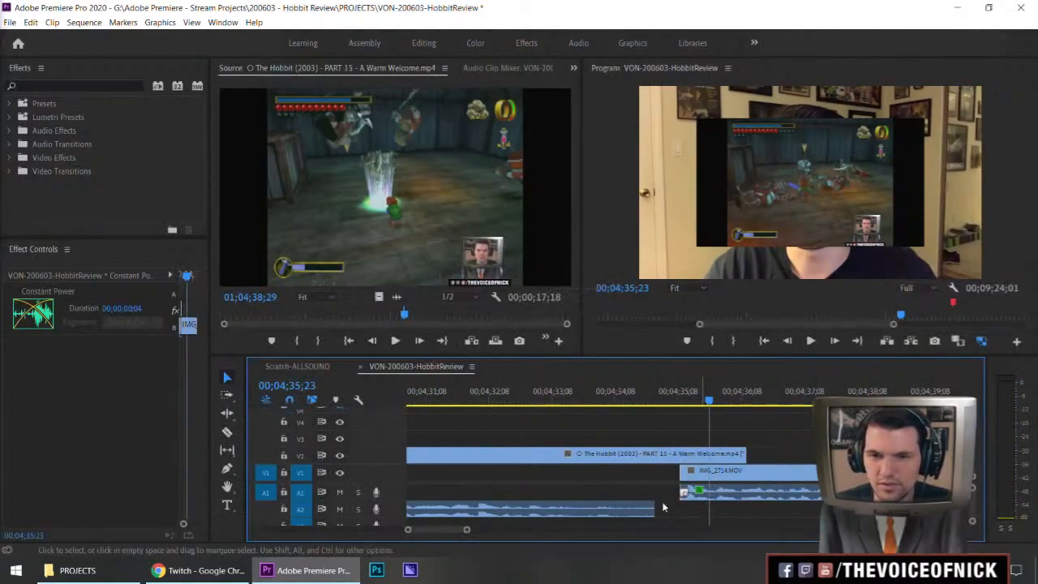
Step: Replay the faded narration start and shift IMG_2714.MOV with all following clips 5 frames earlier
{"action": "left_click", "coordinate": [657, 398]}
{"action": "left_click", "coordinate": [781, 431]}
{"action": "key", "text": "space"}
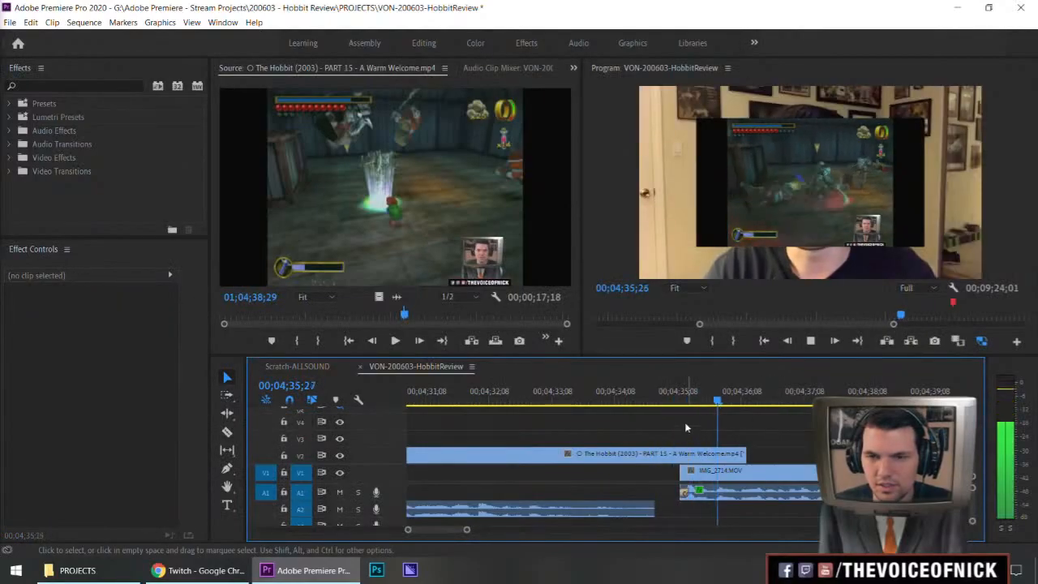
{"action": "key", "text": "space"}
{"action": "key", "text": "a"}
{"action": "left_click", "coordinate": [815, 471]}
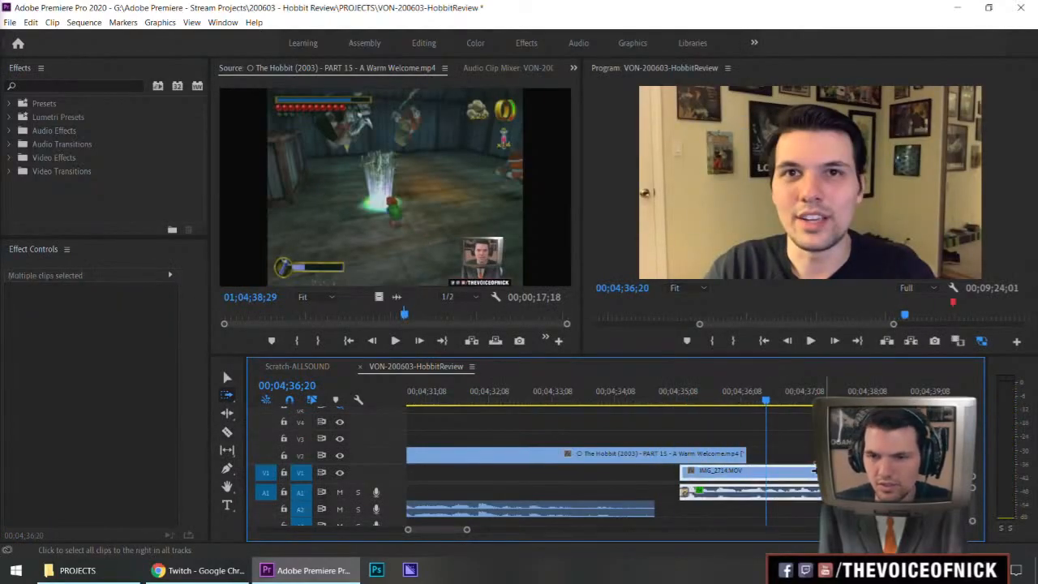
{"action": "left_click_drag", "start_coordinate": [814, 471], "coordinate": [805, 470]}
Step: Play the transition from 00;04;32;03 to about 00;04;35;09 and move the selected narration clips another 5 frames earlier
{"action": "left_click", "coordinate": [478, 397]}
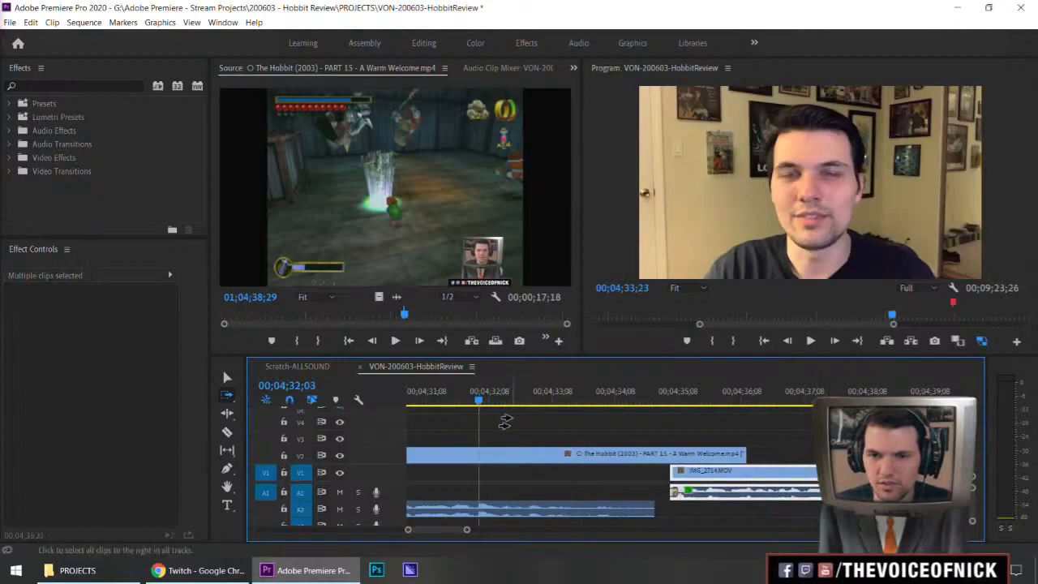
{"action": "key", "text": "space"}
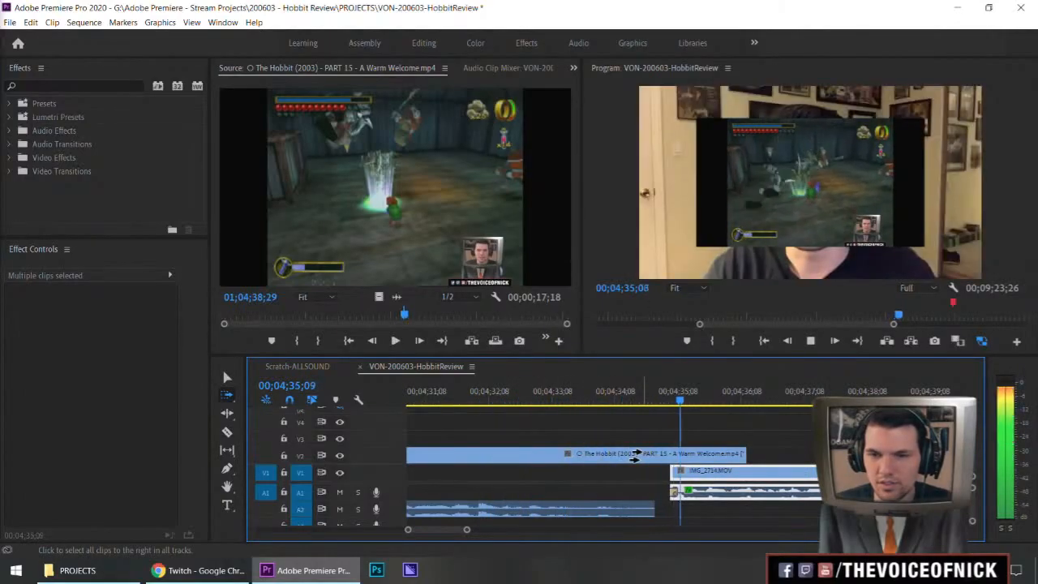
{"action": "key", "text": "space"}
{"action": "type", "text": "-5"}
{"action": "key", "text": "Return"}
Step: Replay the ambush-to-narration transition twice, from about 00;04;33;20 and from about 00;04;32, to check the timing
{"action": "left_click", "coordinate": [573, 396]}
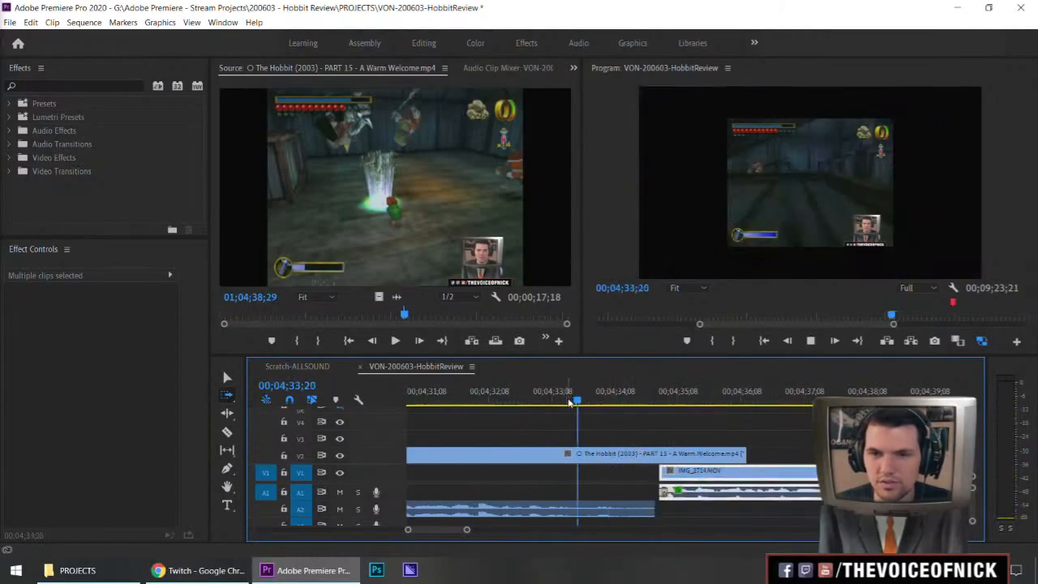
{"action": "key", "text": "space"}
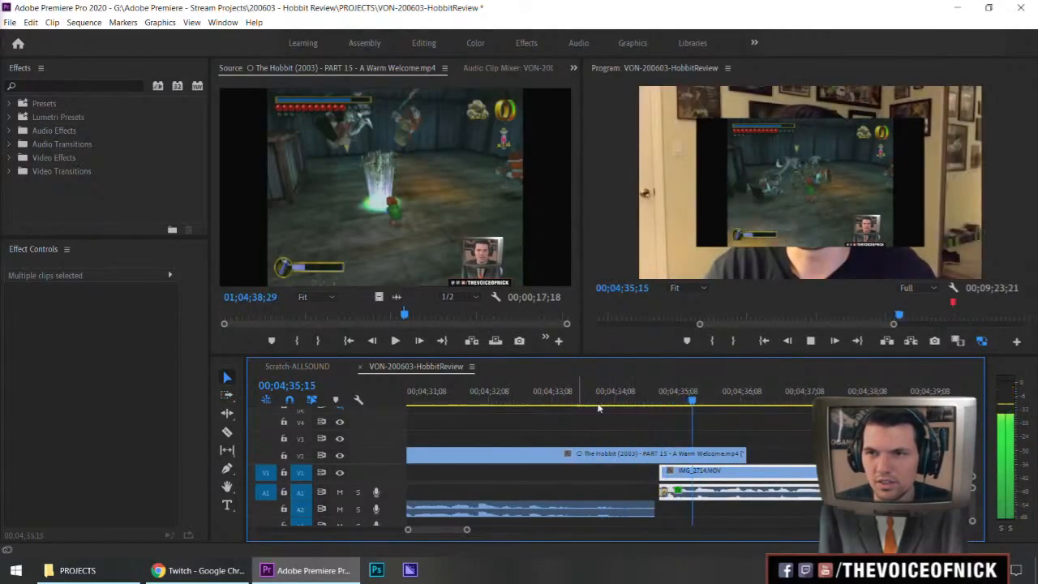
{"action": "key", "text": "space"}
{"action": "left_click", "coordinate": [500, 397]}
{"action": "left_click_drag", "start_coordinate": [723, 412], "coordinate": [621, 424]}
{"action": "key", "text": "space"}
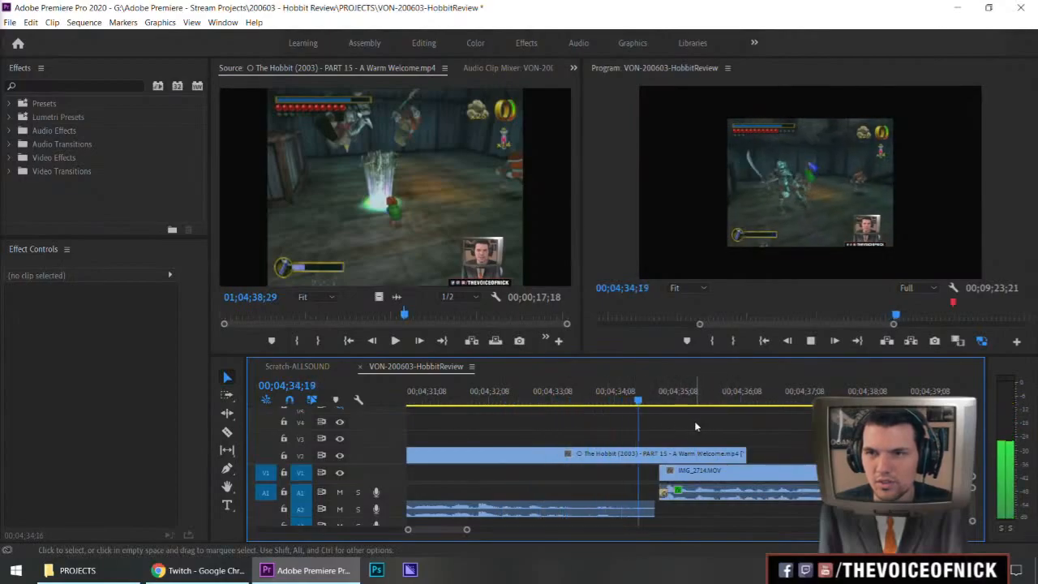
{"action": "key", "text": "space"}
Step: Select the narration clip and everything after it and move them 5 frames earlier, slightly overlapping the ambush audio's end
{"action": "key", "text": "a"}
{"action": "left_click", "coordinate": [762, 452]}
{"action": "type", "text": "-5"}
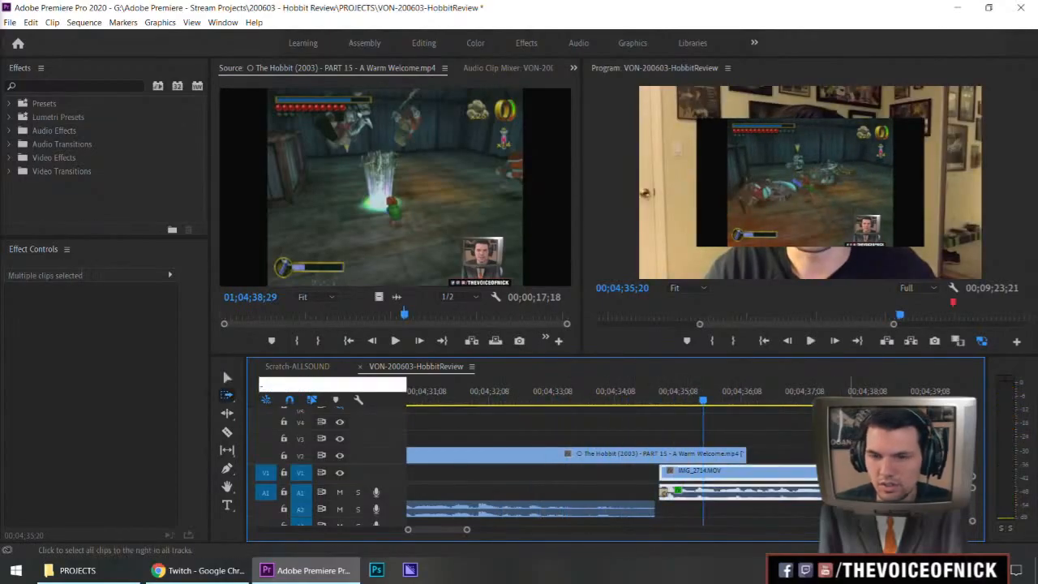
{"action": "key", "text": "Return"}
{"action": "key", "text": "v"}
Step: Play the tightened transition past the end of the ambush video into the narration at 00;04;37;01
{"action": "left_click_drag", "start_coordinate": [701, 433], "coordinate": [752, 427]}
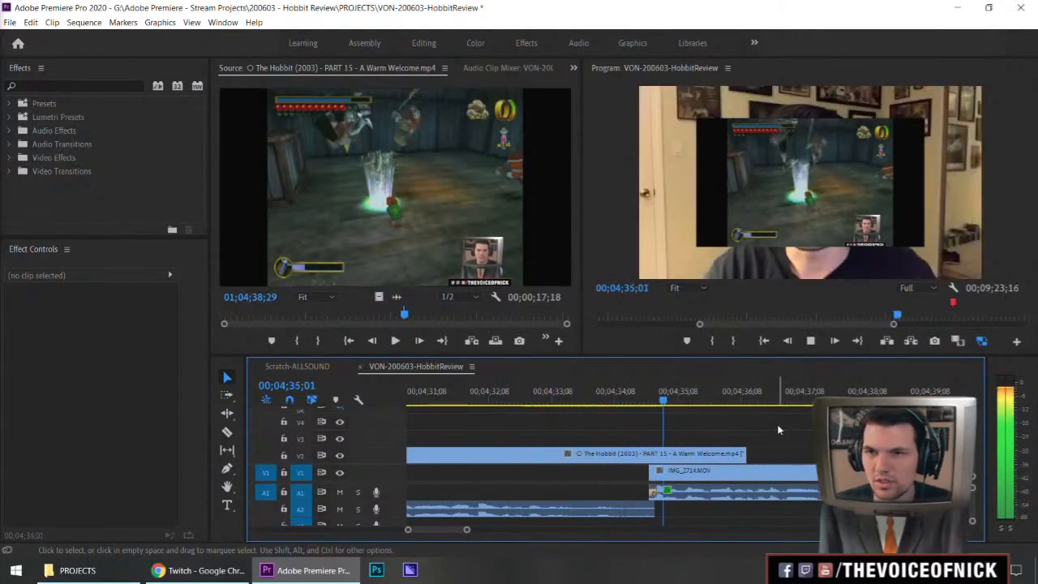
{"action": "key", "text": "minus"}
{"action": "key", "text": "minus"}
{"action": "key", "text": "equal"}
{"action": "key", "text": "equal"}
{"action": "key", "text": "minus"}
{"action": "key", "text": "minus"}
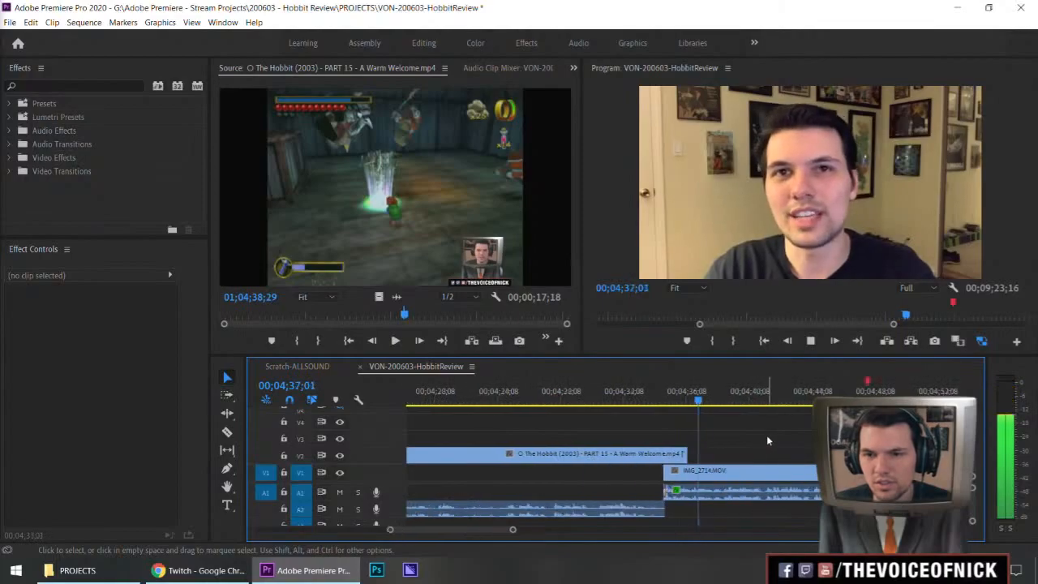
Step: Move the narration clip after the ambush and everything following it 2 frames later
{"action": "key", "text": "space"}
{"action": "key", "text": "a"}
{"action": "left_click", "coordinate": [723, 451]}
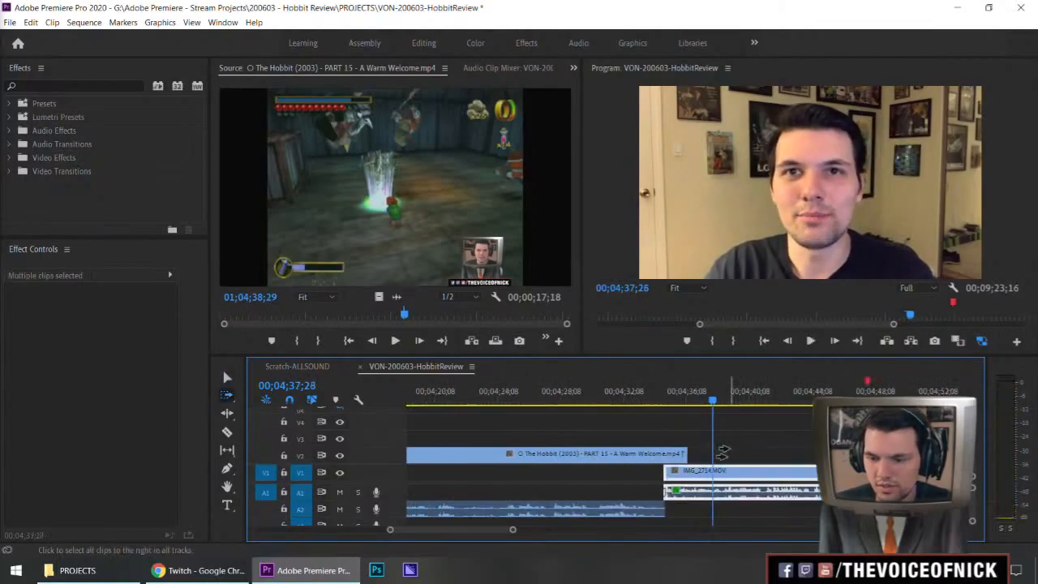
{"action": "type", "text": "+1"}
{"action": "key", "text": "Return"}
{"action": "key", "text": "v"}
Step: Replay the ambush-to-narration transition from about 00;04;32;09 to 00;04;36;00 to check the timing
{"action": "left_click_drag", "start_coordinate": [649, 393], "coordinate": [623, 393]}
{"action": "left_click_drag", "start_coordinate": [704, 434], "coordinate": [688, 439]}
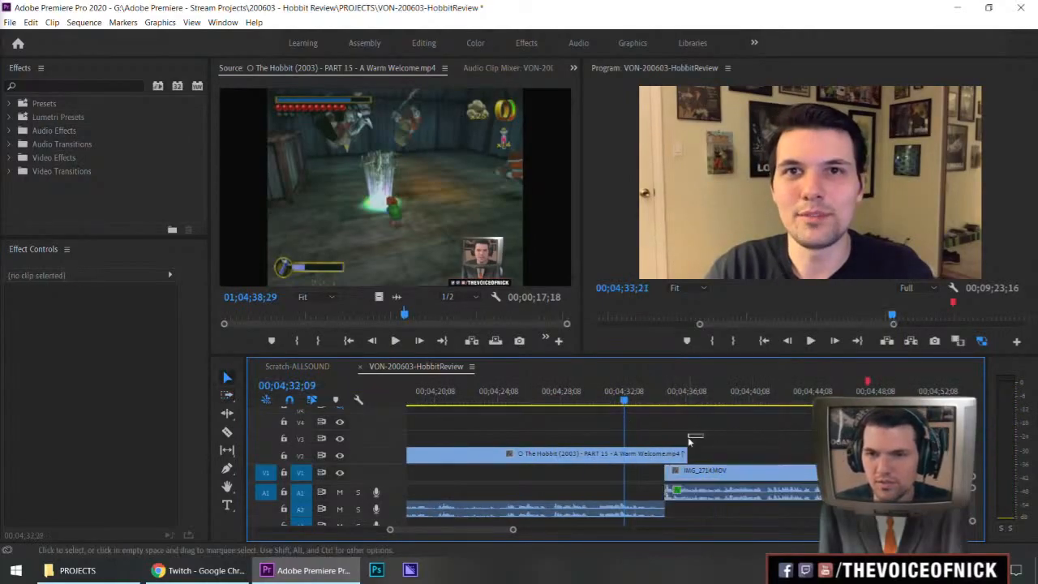
{"action": "key", "text": "space"}
{"action": "key", "text": "minus"}
{"action": "key", "text": "minus"}
{"action": "key", "text": "equal"}
{"action": "key", "text": "equal"}
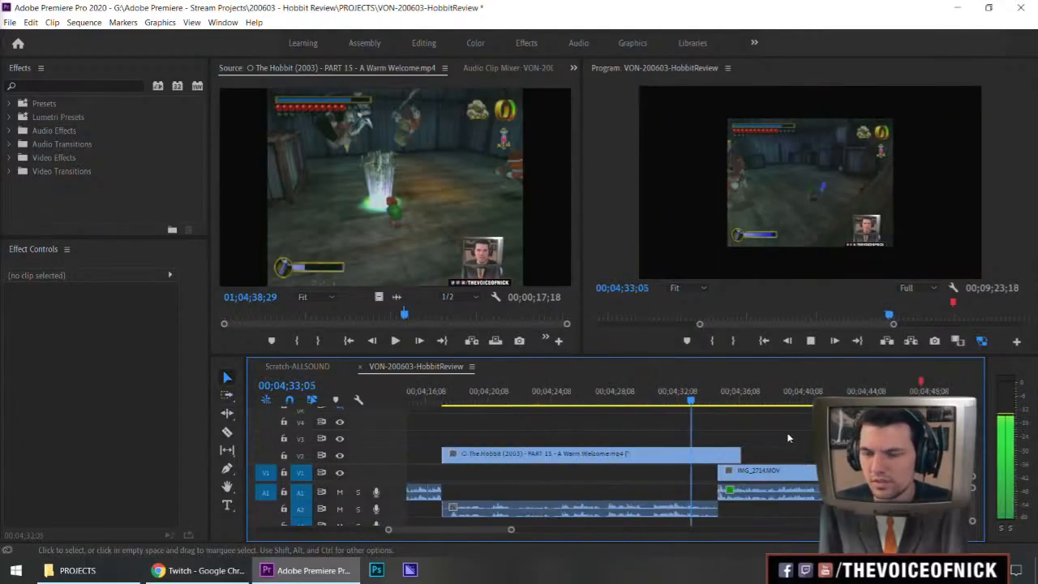
{"action": "key", "text": "minus"}
{"action": "key", "text": "equal"}
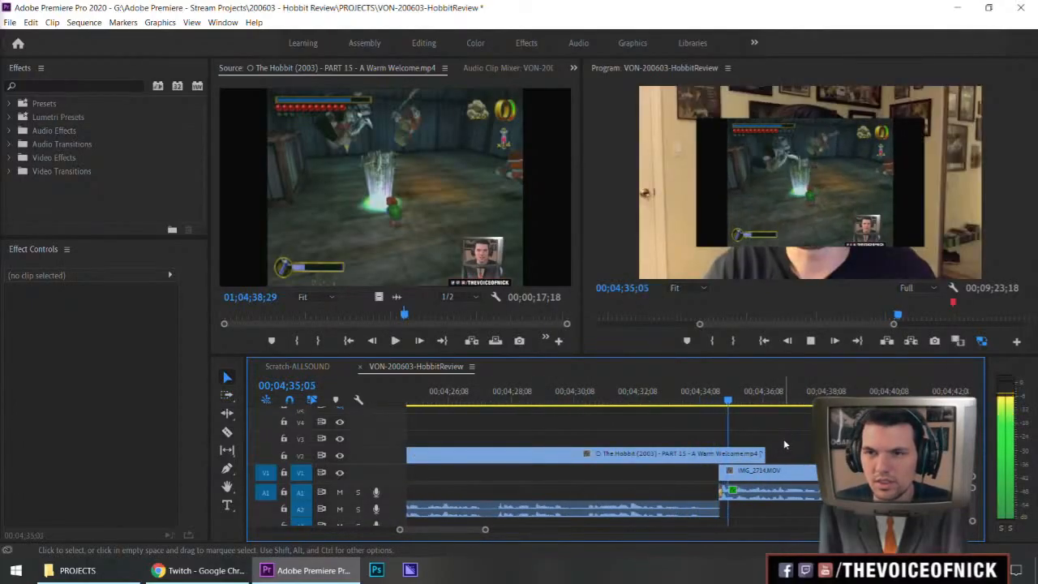
{"action": "key", "text": "minus"}
{"action": "key", "text": "space"}
Step: Go back to the Gollum clip around 00;04;02;26 and change its audio gain
{"action": "right_click", "coordinate": [623, 506]}
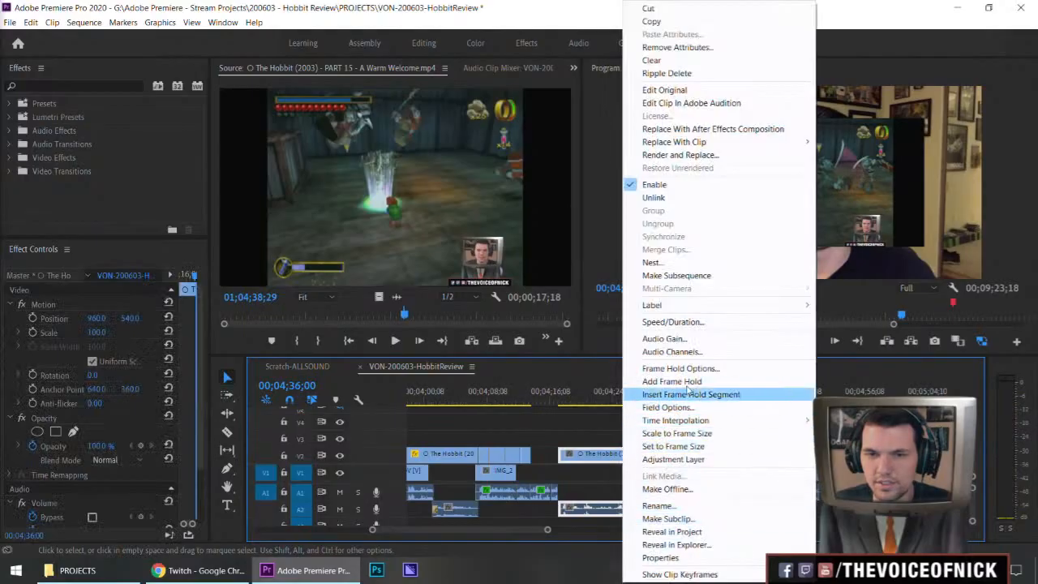
{"action": "left_click", "coordinate": [441, 398]}
{"action": "key", "text": "minus"}
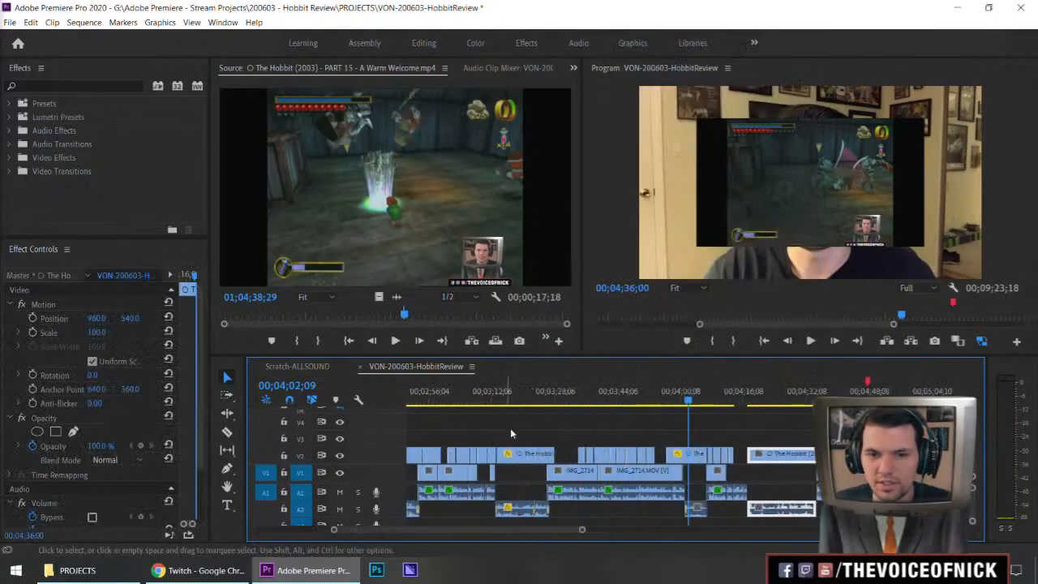
{"action": "left_click", "coordinate": [699, 426]}
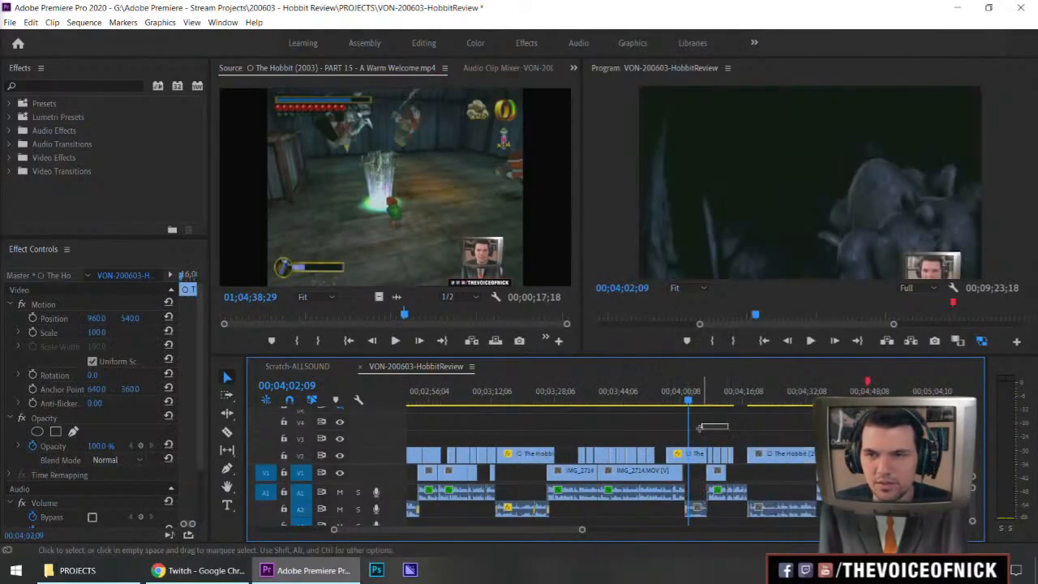
{"action": "key", "text": "equal"}
{"action": "right_click", "coordinate": [706, 511]}
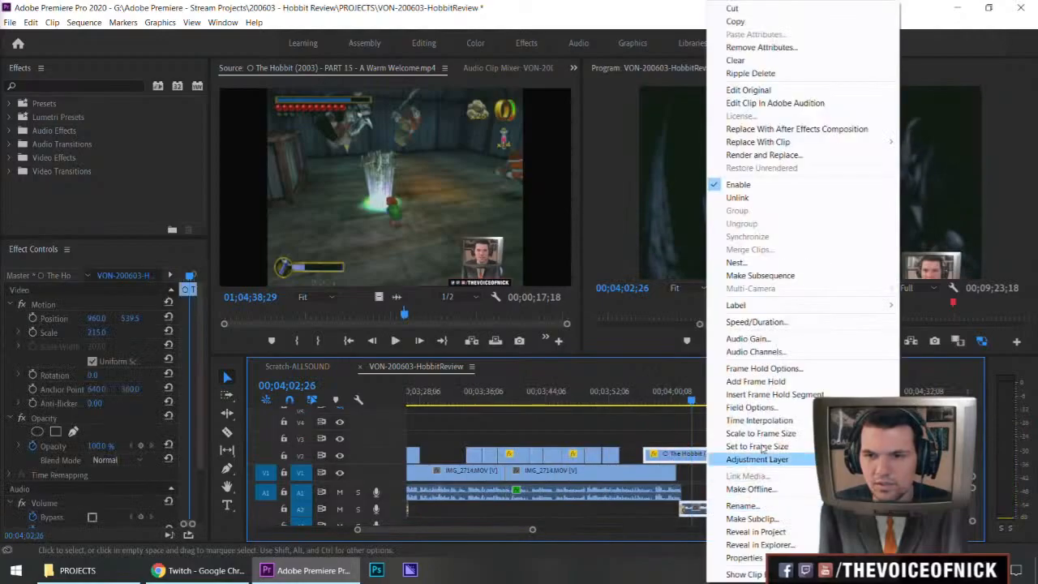
{"action": "left_click", "coordinate": [750, 339]}
{"action": "key", "text": "Return"}
Step: Play the Gollum clip from 00;04;02;26 to past 00;04;04;21 to hear its level
{"action": "key", "text": "space"}
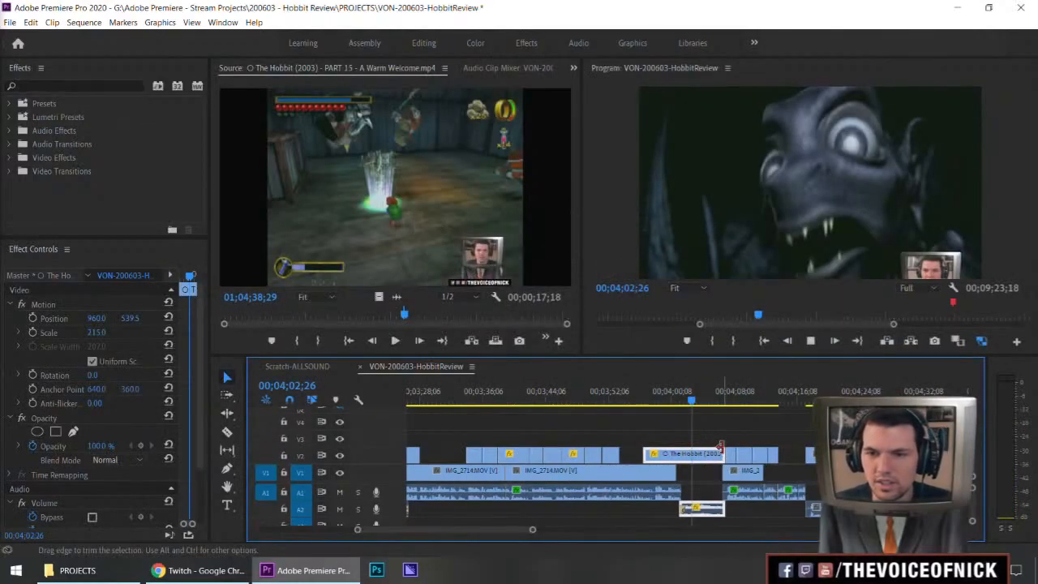
{"action": "key", "text": "equal"}
{"action": "key", "text": "minus"}
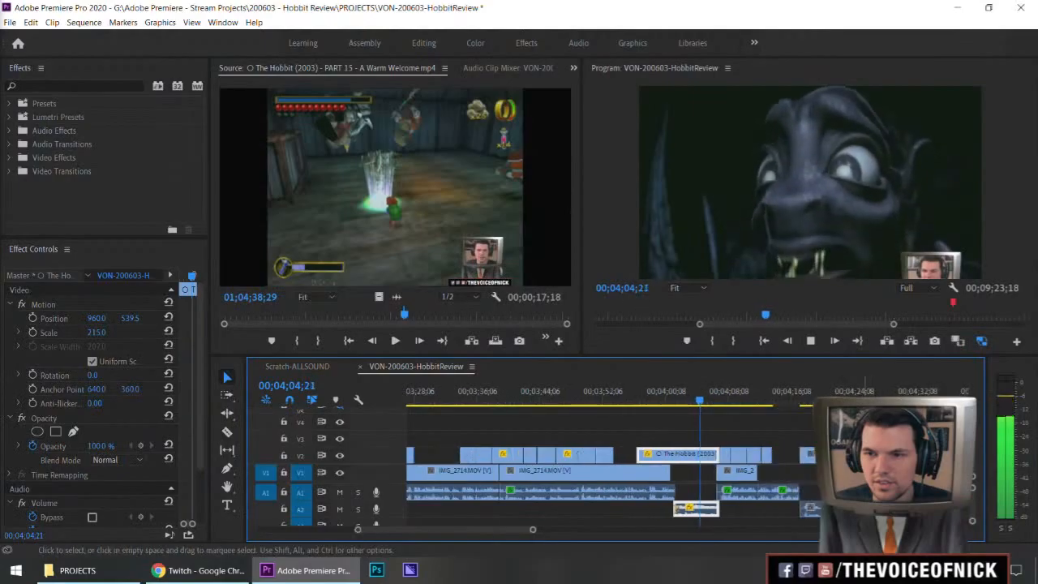
Step: Listen to the ambush clip around 00;04;21;12 and adjust its audio gain by 8 dB
{"action": "left_click", "coordinate": [833, 393]}
{"action": "key", "text": "equal"}
{"action": "key", "text": "equal"}
{"action": "key", "text": "minus"}
{"action": "key", "text": "space"}
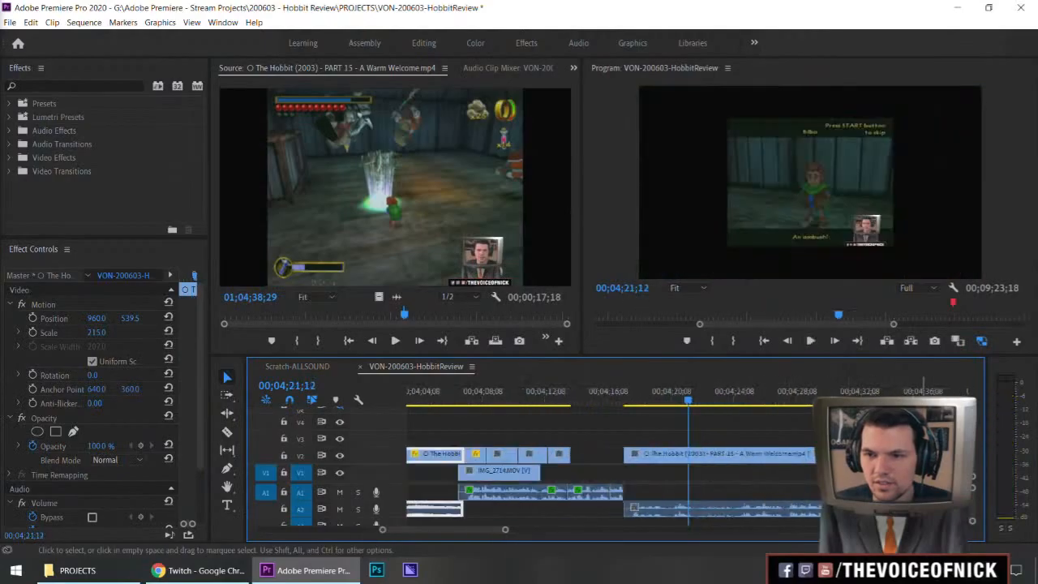
{"action": "right_click", "coordinate": [832, 454]}
{"action": "left_click", "coordinate": [877, 347]}
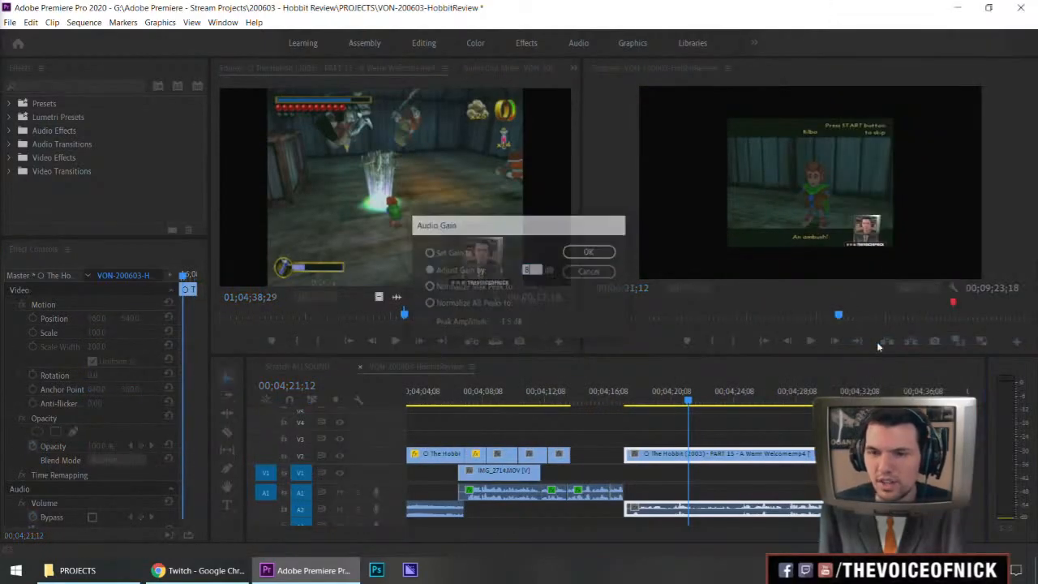
Step: Listen to the start of the ambush audio and split it around its loud voice lines between about 00;04;17 and 00;04;21
{"action": "left_click_drag", "start_coordinate": [690, 404], "coordinate": [675, 405]}
{"action": "left_click", "coordinate": [734, 424]}
{"action": "key", "text": "equal"}
{"action": "key", "text": "equal"}
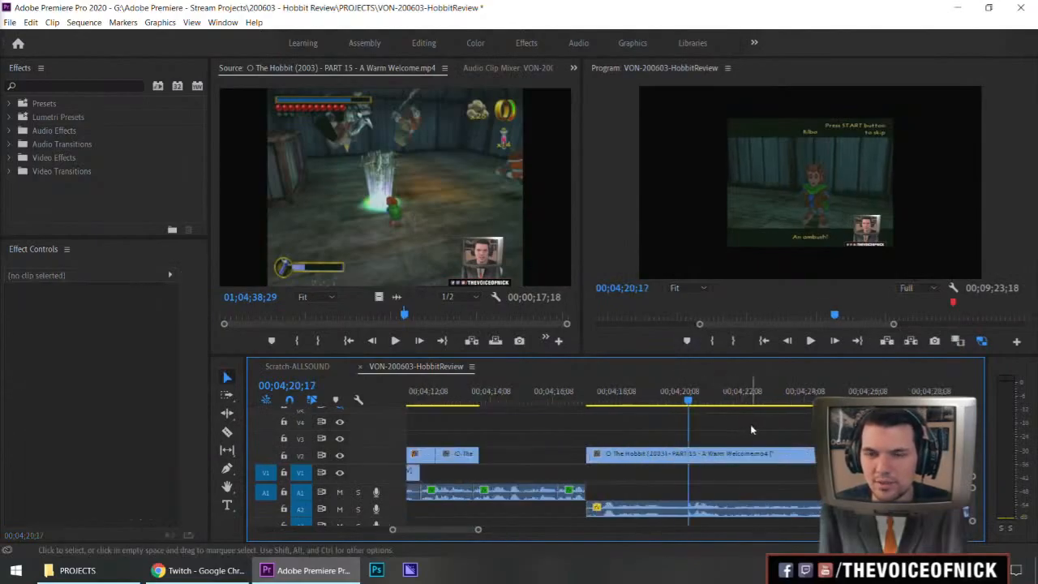
{"action": "key", "text": "space"}
{"action": "left_click_drag", "start_coordinate": [531, 398], "coordinate": [507, 398]}
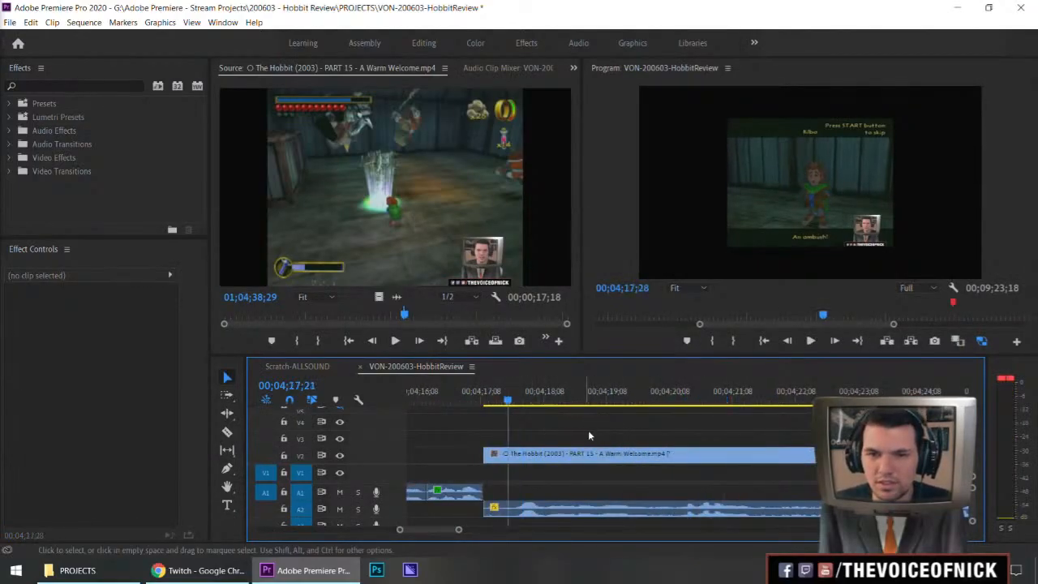
{"action": "key", "text": "space"}
{"action": "key", "text": "space"}
{"action": "key", "text": "c"}
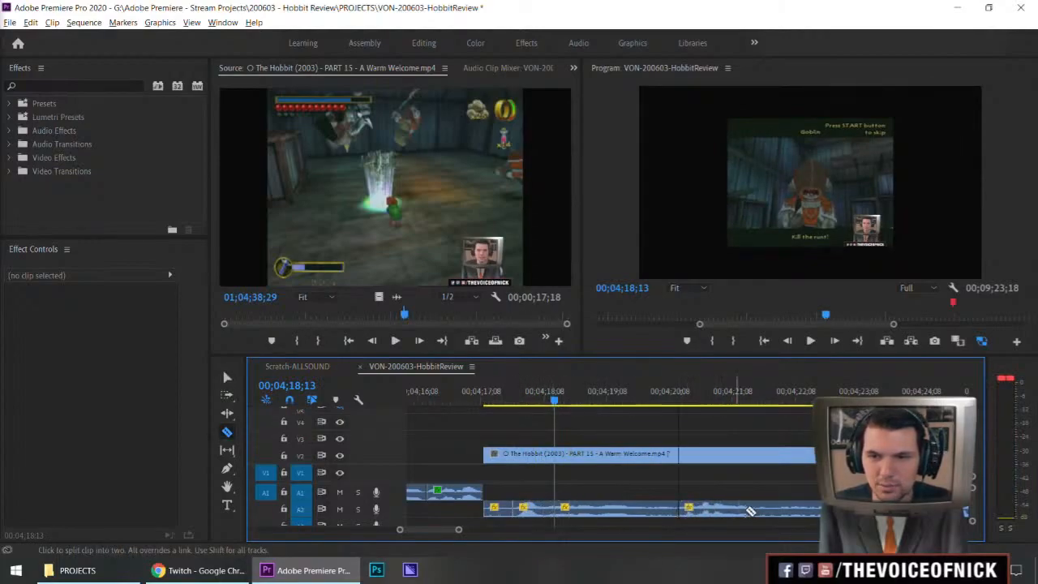
{"action": "scroll", "coordinate": [763, 508], "scroll_direction": "right", "scroll_amount": 3}
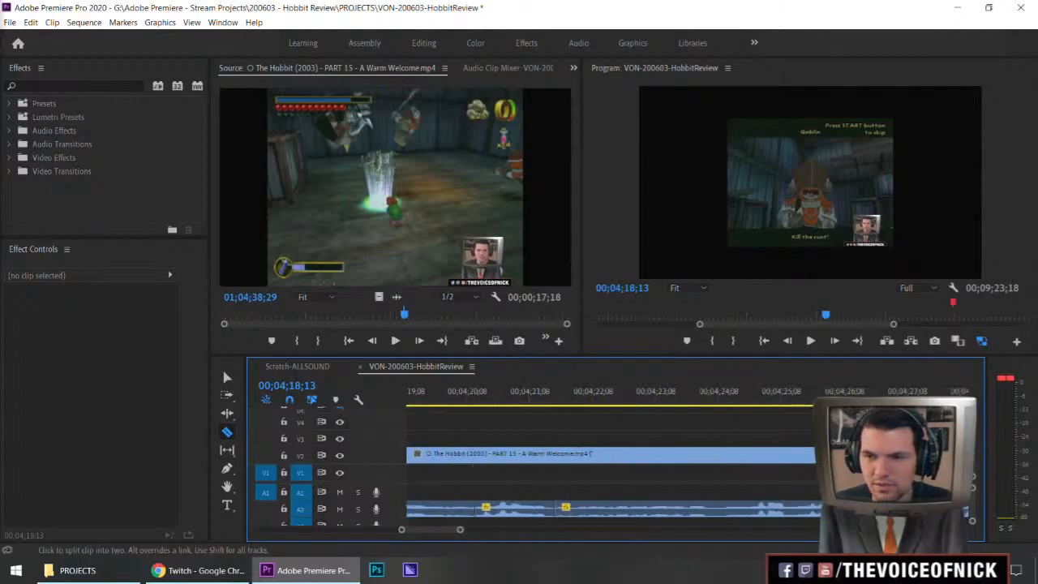
Step: Play the ambush audio around 00;04;25 and split it at about 00;04;24;25, where the fight sounds get louder
{"action": "left_click", "coordinate": [745, 396]}
{"action": "scroll", "coordinate": [689, 401], "scroll_direction": "right", "scroll_amount": 1}
{"action": "key", "text": "space"}
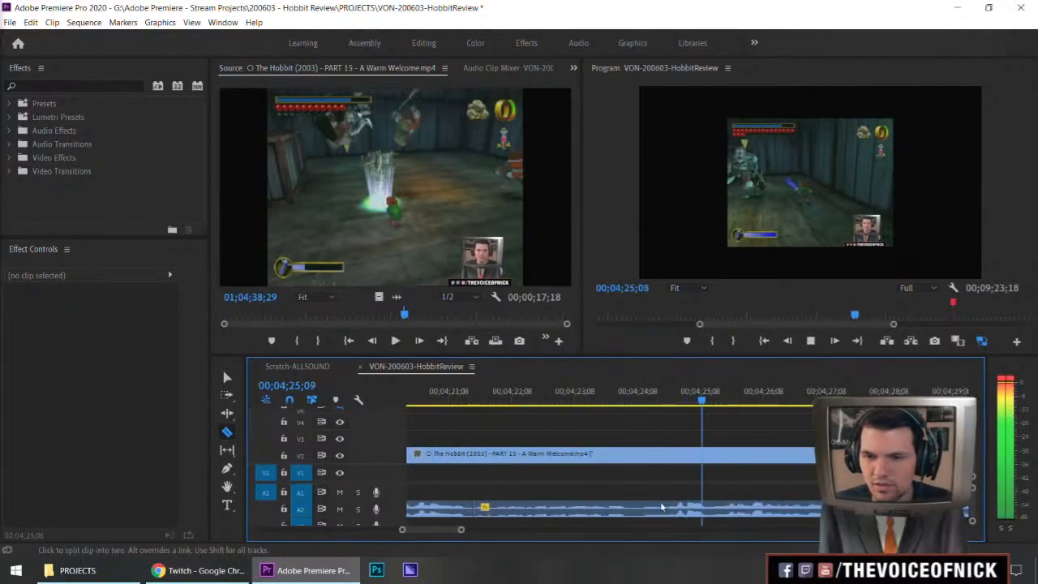
{"action": "left_click", "coordinate": [624, 398]}
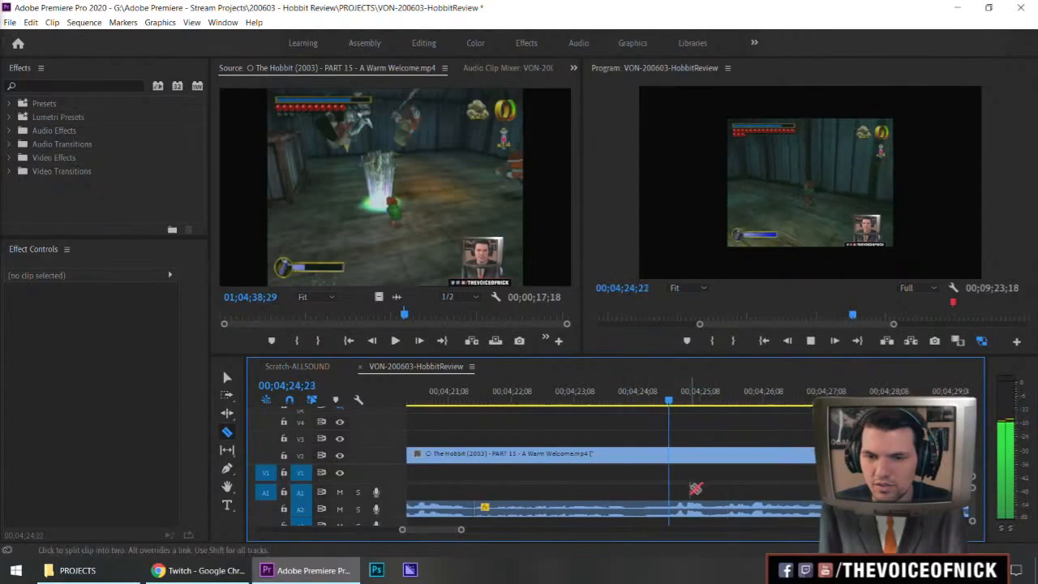
{"action": "key", "text": "space"}
{"action": "scroll", "coordinate": [792, 501], "scroll_direction": "down", "scroll_amount": 3}
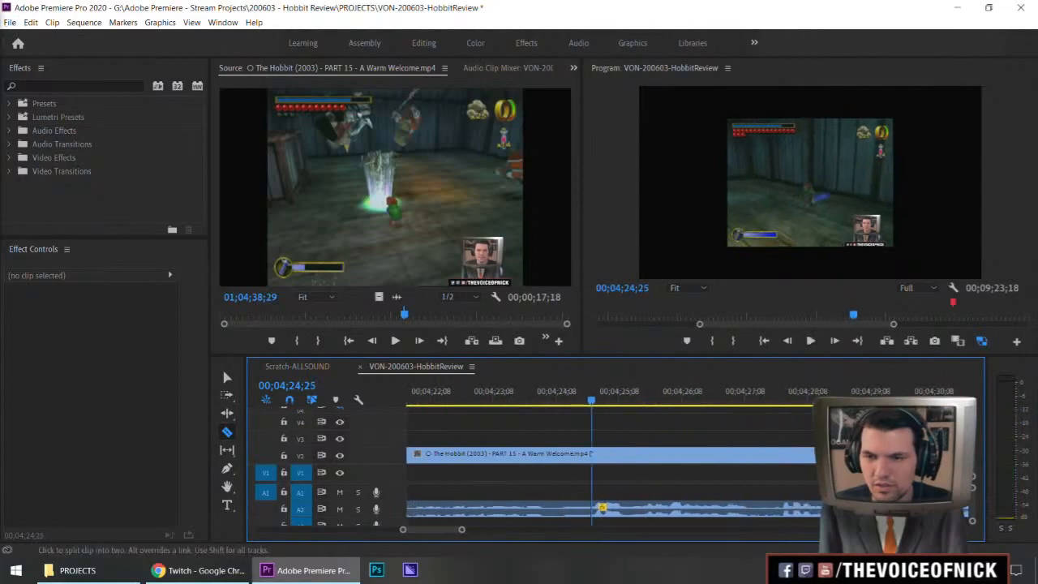
Step: Select the two split voice lines and the fight segment after 00;04;24;25 and change their audio gain together
{"action": "key", "text": "minus"}
{"action": "key", "text": "minus"}
{"action": "key", "text": "minus"}
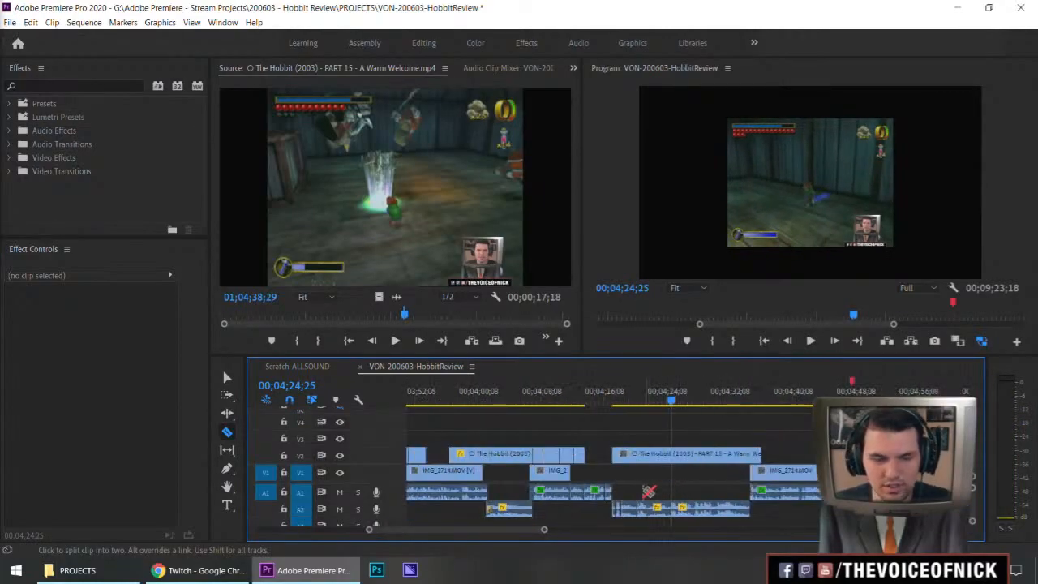
{"action": "left_click", "coordinate": [618, 509]}
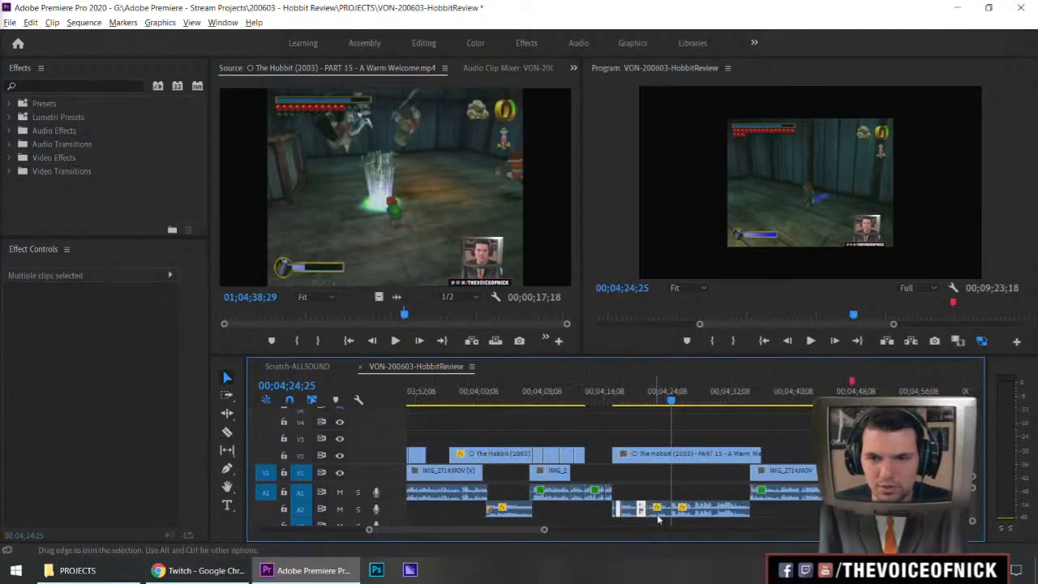
{"action": "right_click", "coordinate": [696, 514]}
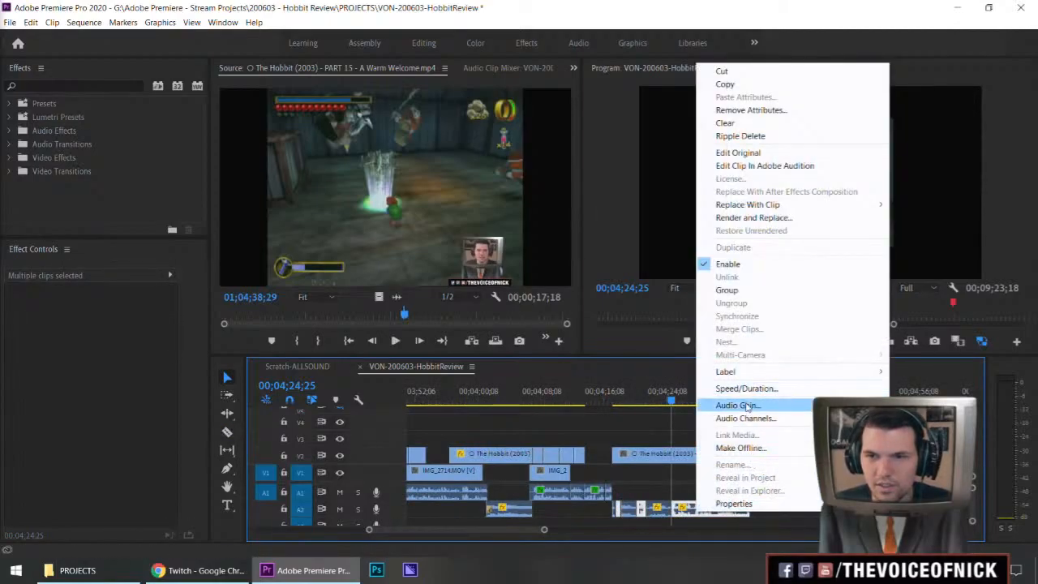
{"action": "left_click", "coordinate": [718, 393]}
{"action": "key", "text": "Return"}
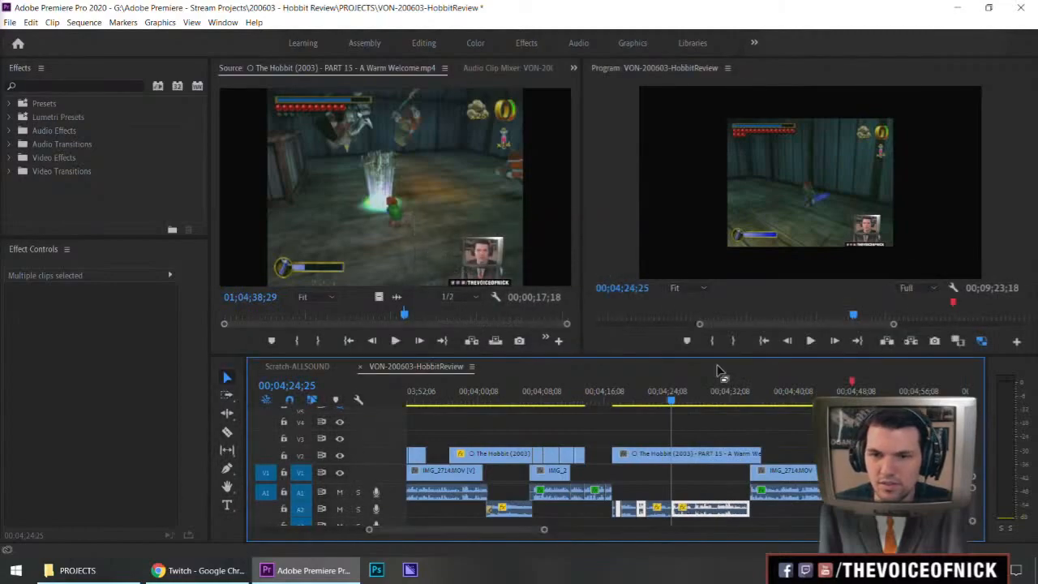
Step: Apply default Constant Power transitions to the cuts in the ambush audio between about 00;04;17 and 00;04;24;25
{"action": "right_click", "coordinate": [668, 508]}
{"action": "left_click", "coordinate": [714, 489]}
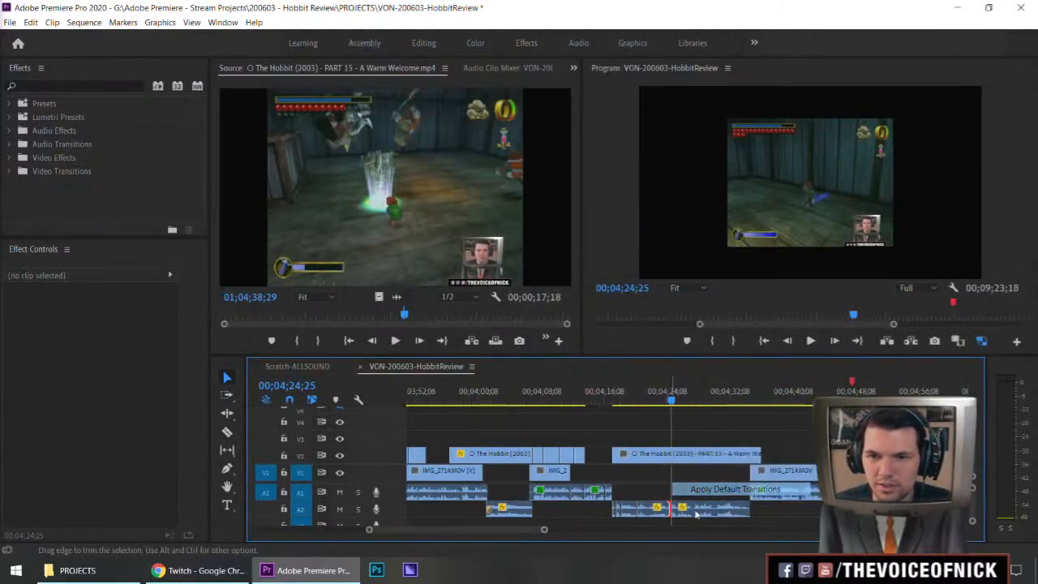
{"action": "key", "text": "="}
{"action": "left_click", "coordinate": [689, 509]}
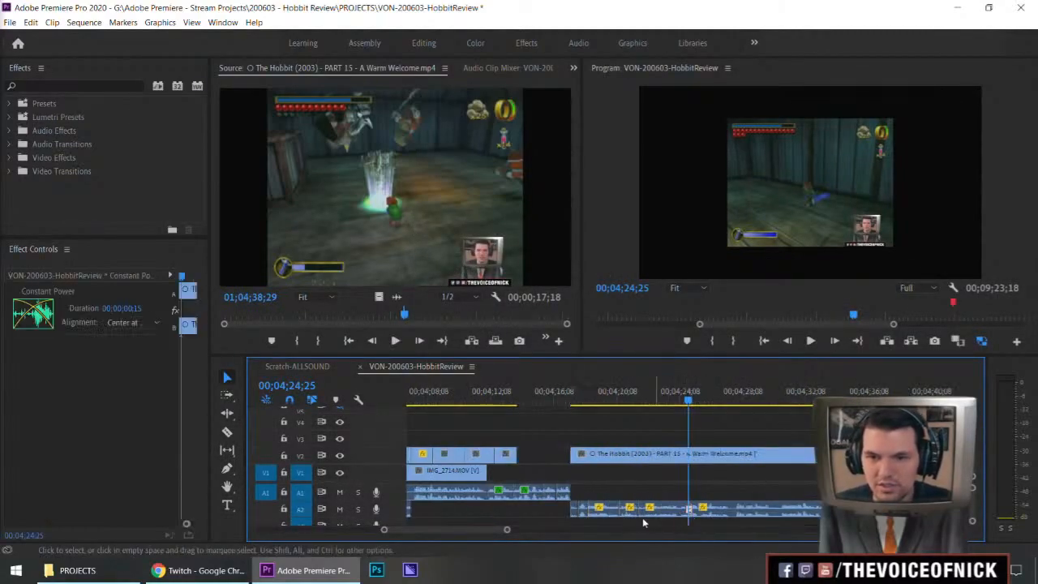
{"action": "left_click", "coordinate": [631, 509]}
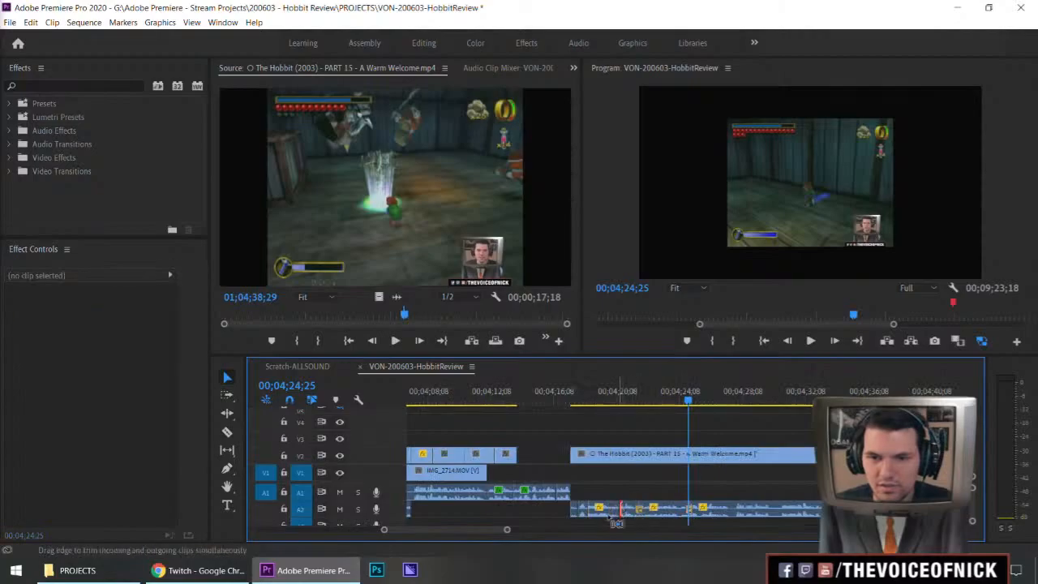
{"action": "left_click", "coordinate": [582, 511]}
{"action": "left_click", "coordinate": [583, 508]}
Step: Play the ambush audio from 00;04;17;01 to past 00;04;26;23 to check its levels and crossfades
{"action": "left_click", "coordinate": [568, 399]}
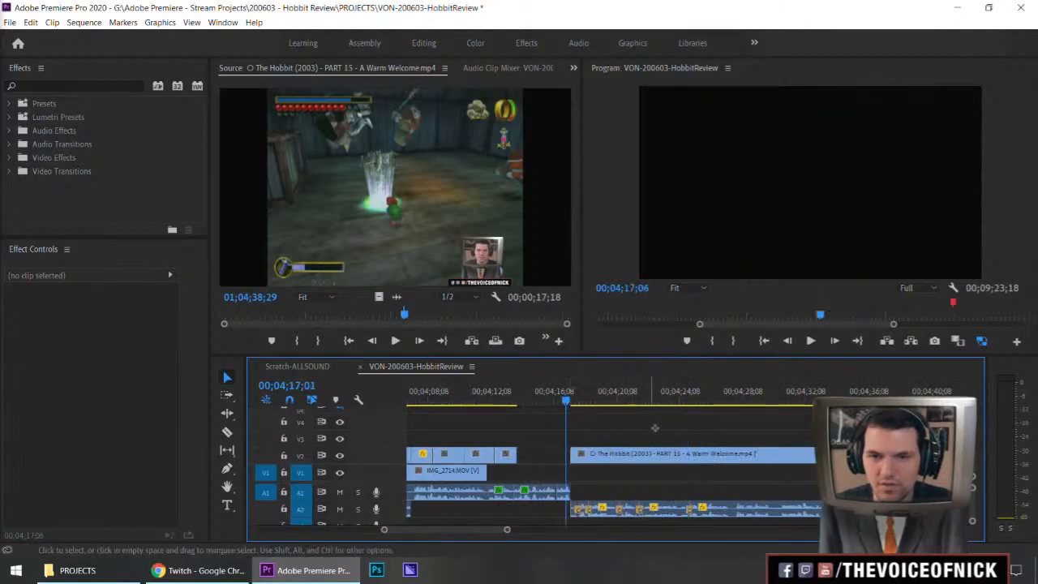
{"action": "key", "text": "space"}
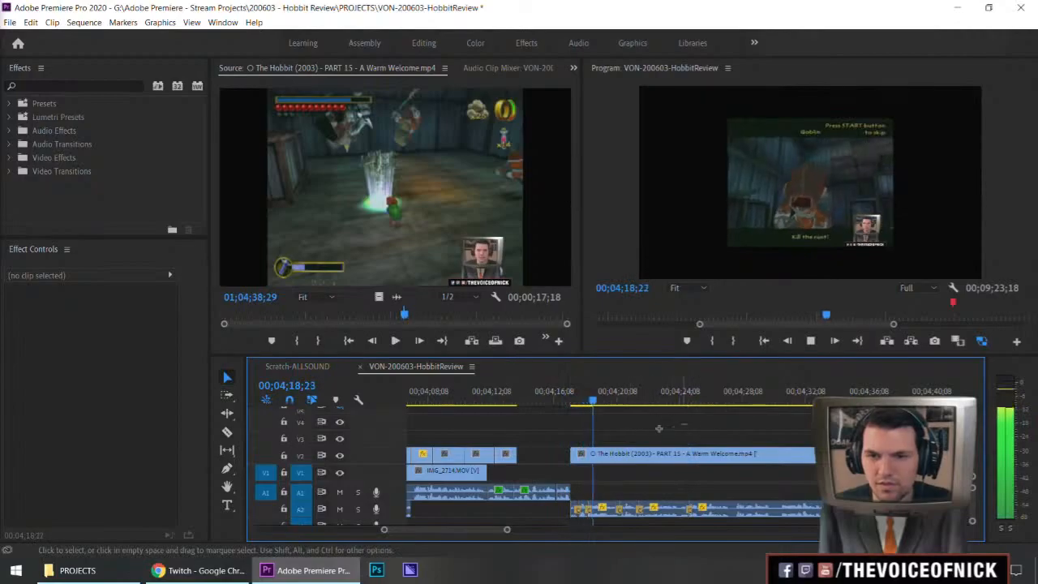
{"action": "scroll", "coordinate": [709, 425], "scroll_direction": "up", "scroll_amount": 3}
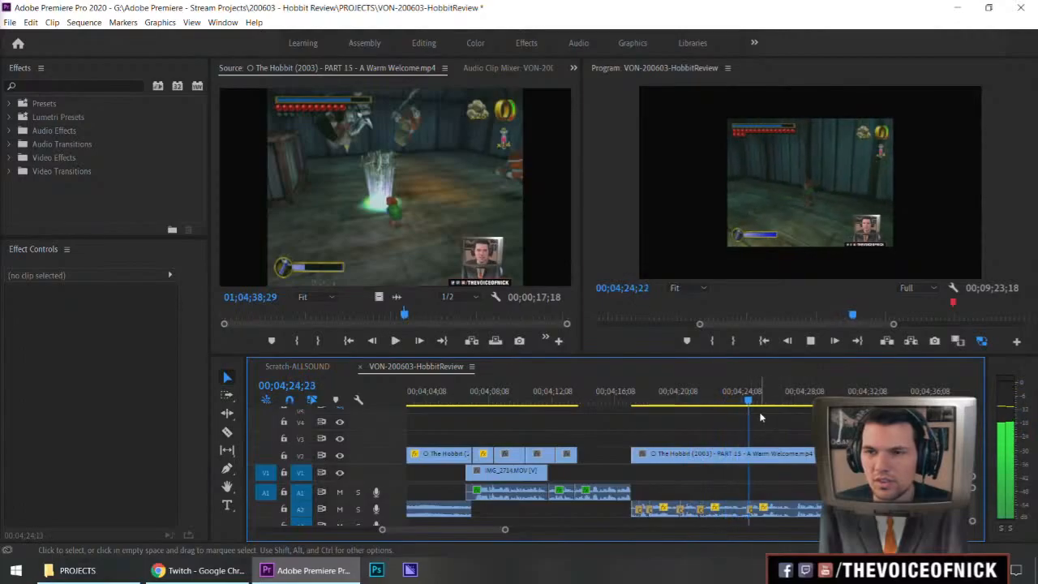
{"action": "key", "text": "="}
{"action": "key", "text": "-"}
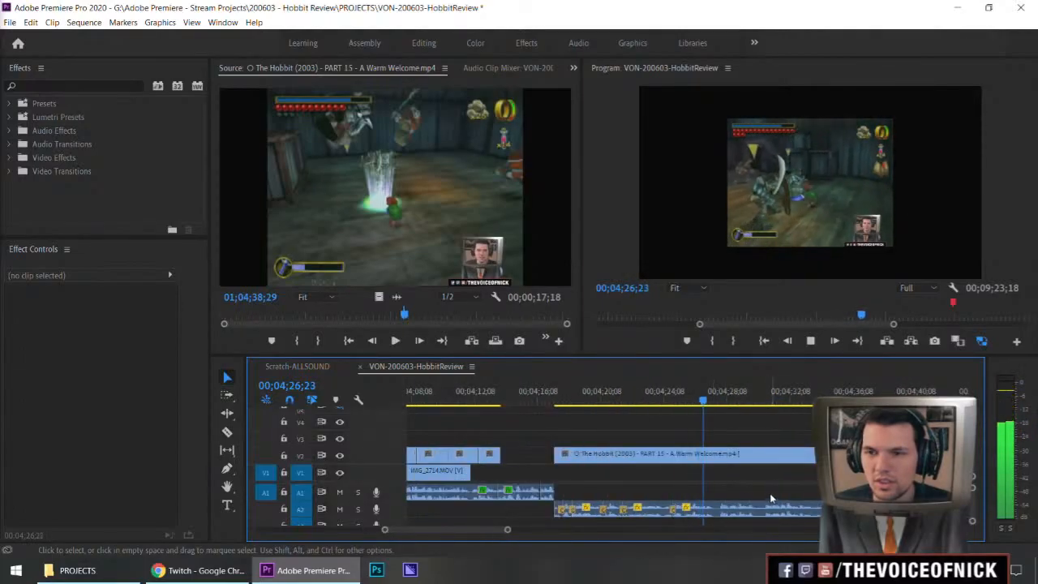
Step: Change the audio gain of the ambush segment that starts at about 00;04;24;25
{"action": "left_click", "coordinate": [754, 506]}
{"action": "right_click", "coordinate": [754, 506]}
{"action": "left_click", "coordinate": [814, 379]}
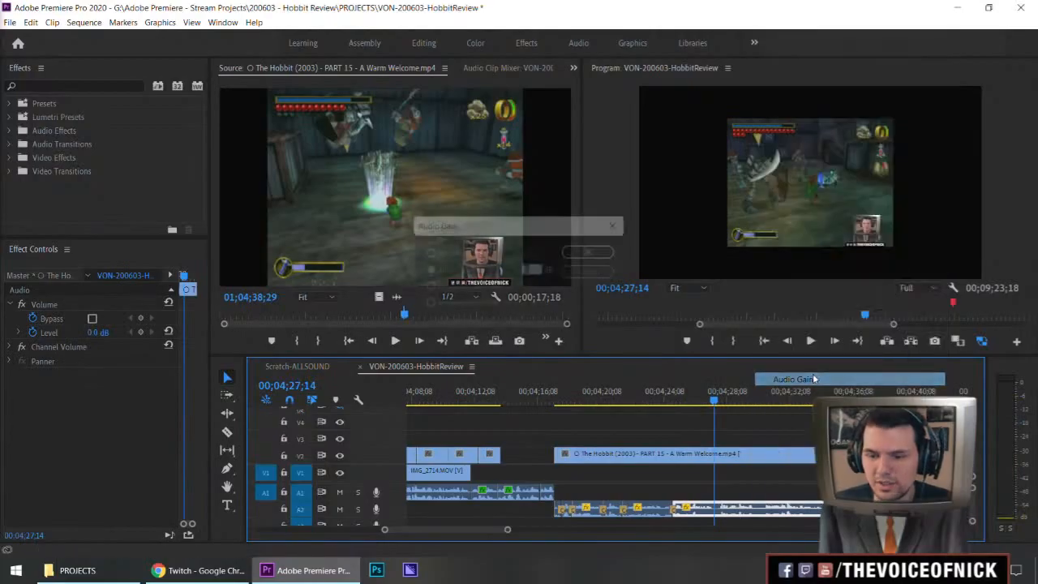
{"action": "key", "text": "Return"}
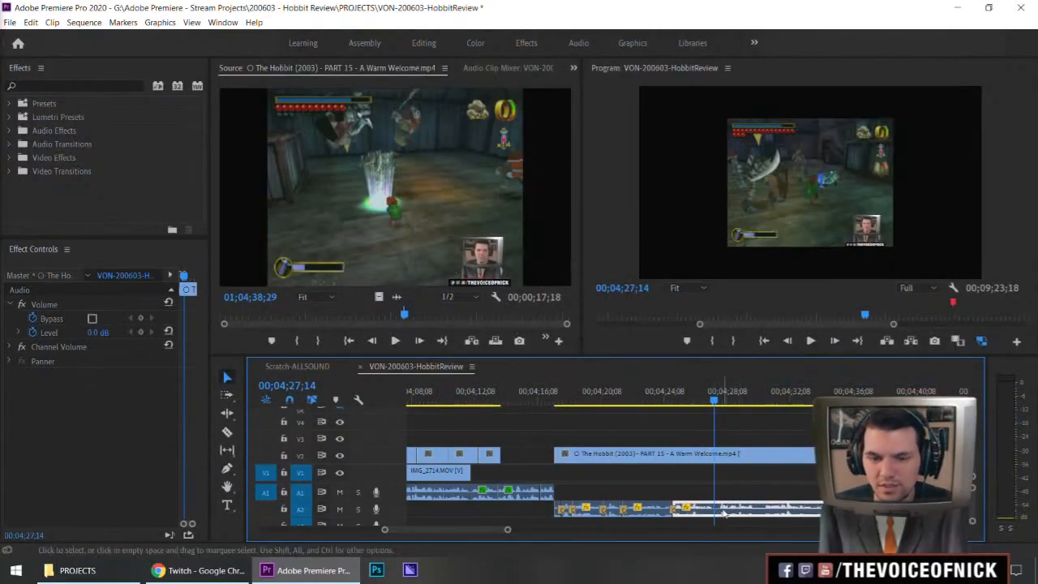
Step: Examine earlier gameplay audio around 00;02;17;28 and check the audio gain of the Caverns Old segment at 00;03;24;05 without changing it
{"action": "key", "text": "-"}
{"action": "key", "text": "-"}
{"action": "key", "text": "-"}
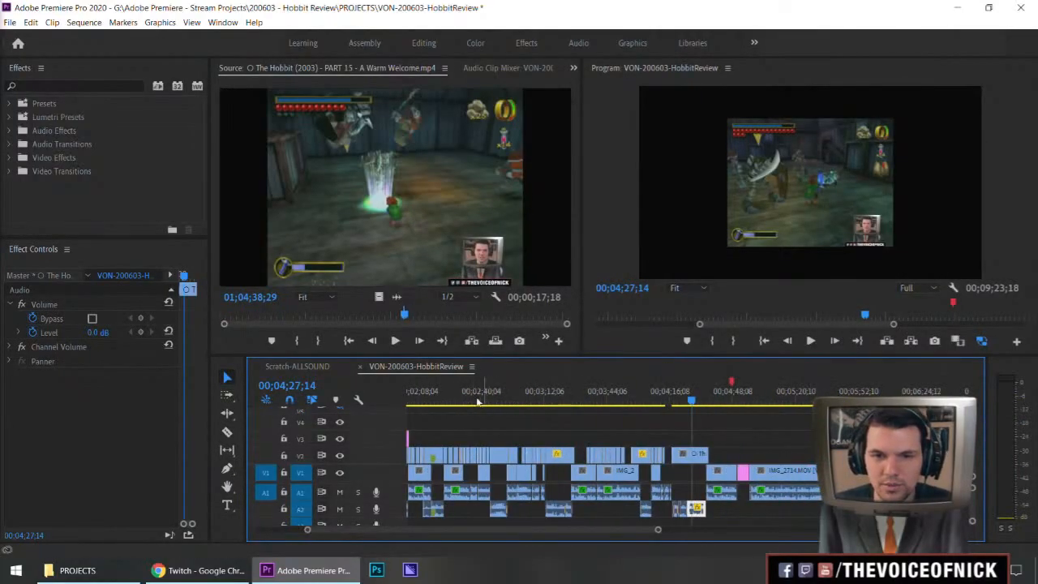
{"action": "left_click", "coordinate": [443, 398]}
{"action": "key", "text": "="}
{"action": "key", "text": "="}
{"action": "key", "text": "="}
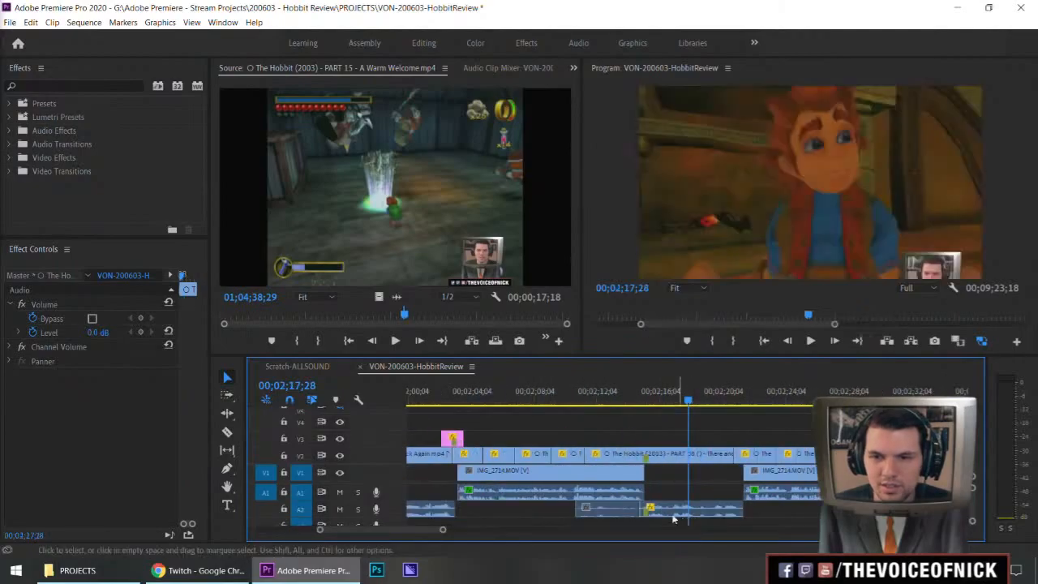
{"action": "key", "text": "minus"}
{"action": "key", "text": "minus"}
{"action": "key", "text": "minus"}
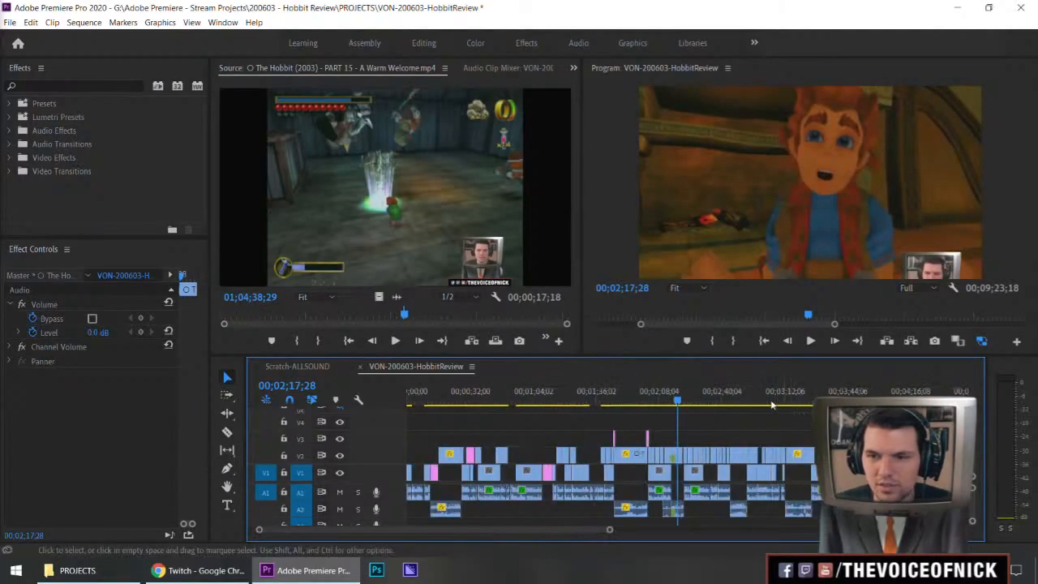
{"action": "key", "text": "equal"}
{"action": "key", "text": "equal"}
{"action": "key", "text": "equal"}
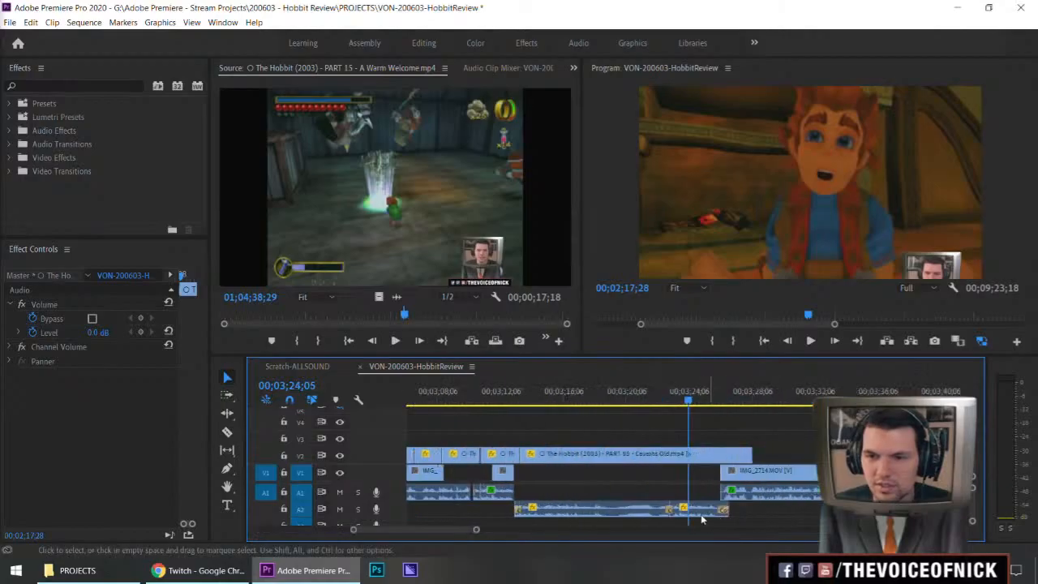
{"action": "right_click", "coordinate": [700, 511]}
{"action": "left_click", "coordinate": [741, 391]}
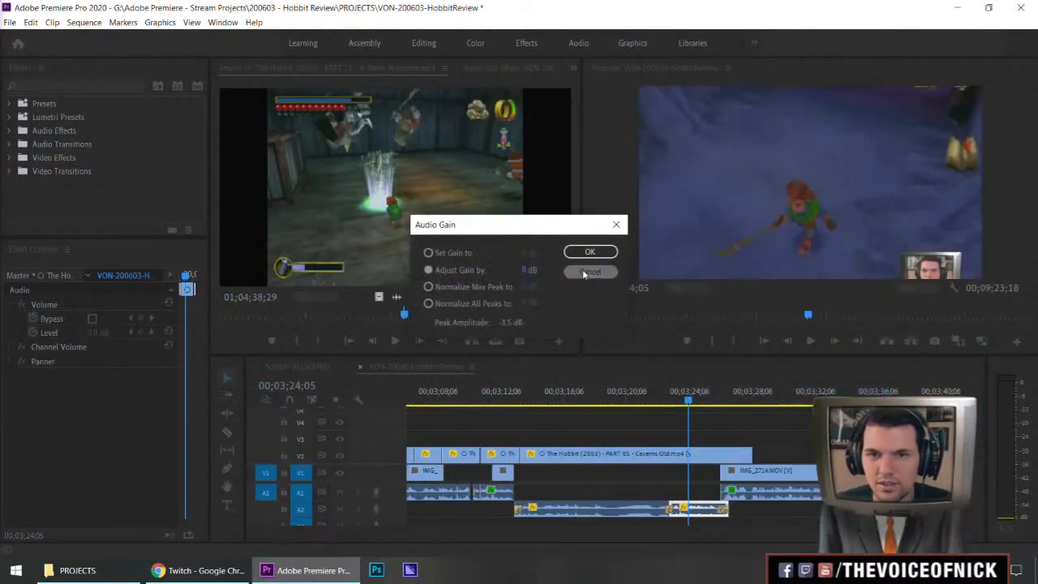
{"action": "left_click", "coordinate": [584, 274]}
Step: Play the Caverns Old segment from about 00;03;22;13 to past 00;03;27;07 to judge its audio level as a reference
{"action": "left_click", "coordinate": [728, 426]}
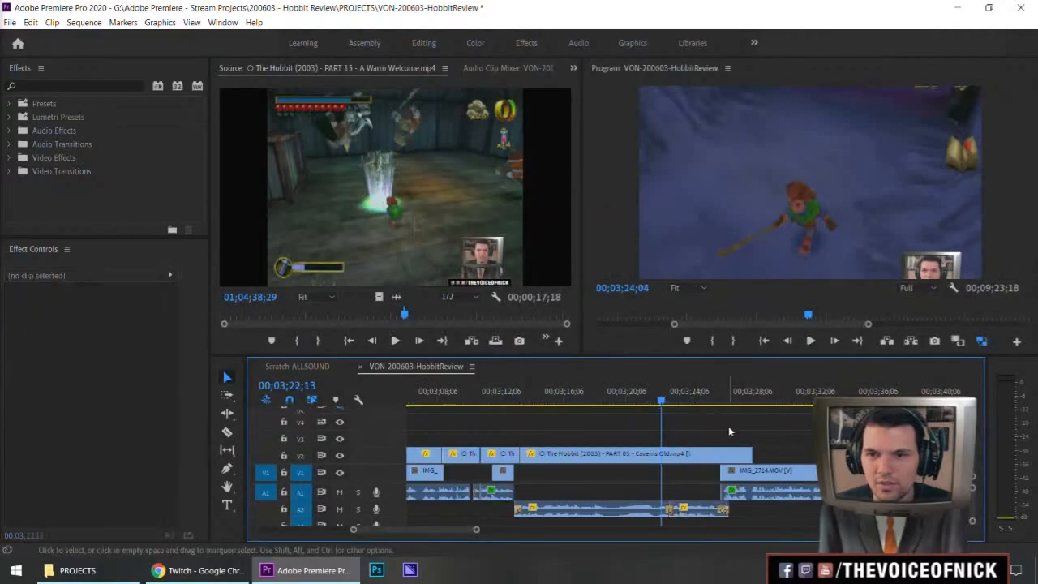
{"action": "key", "text": "minus"}
{"action": "key", "text": "space"}
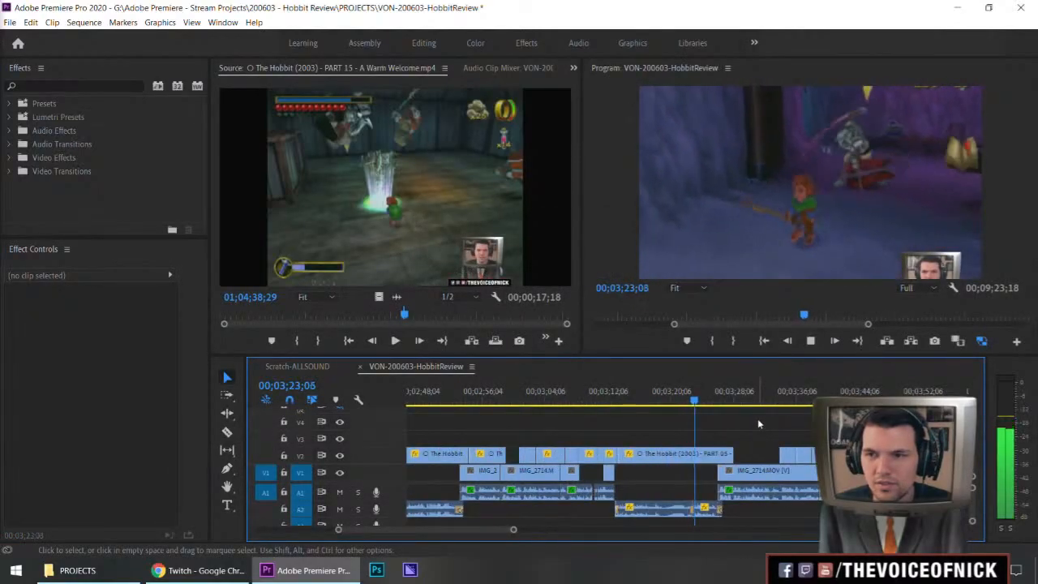
{"action": "key", "text": "minus"}
{"action": "key", "text": "minus"}
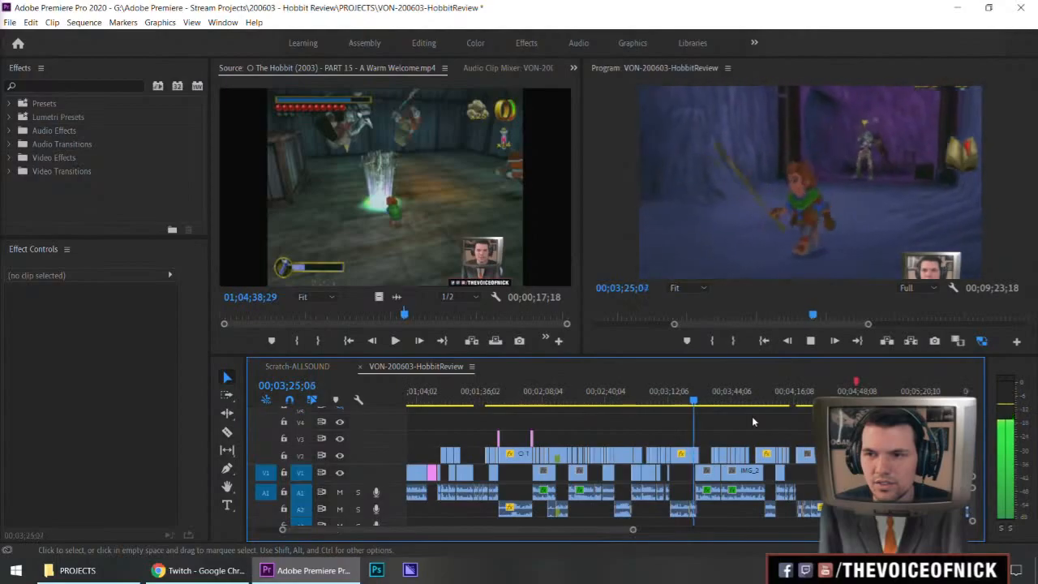
{"action": "key", "text": "equal"}
{"action": "key", "text": "equal"}
{"action": "key", "text": "equal"}
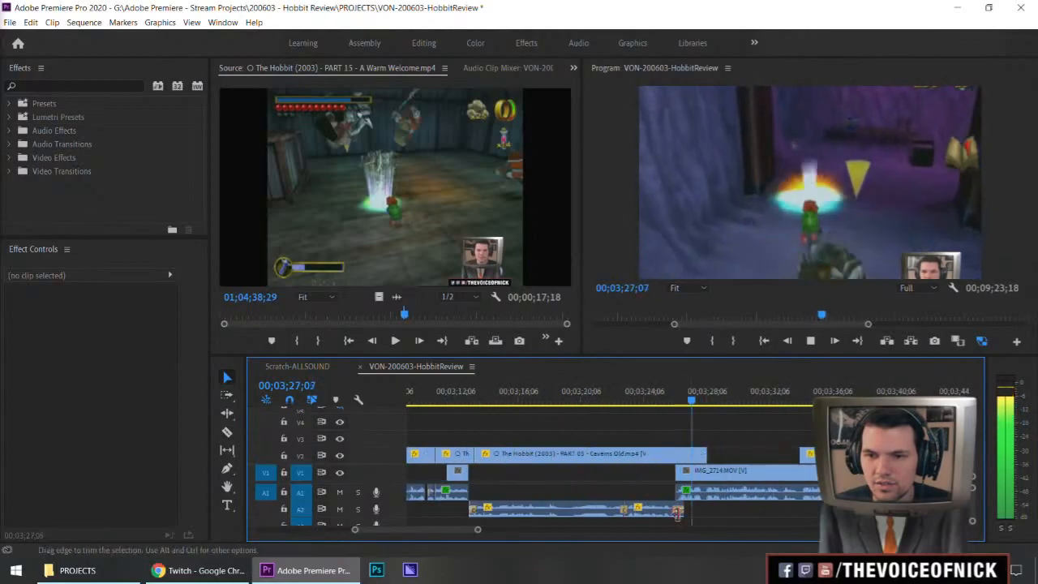
{"action": "key", "text": "space"}
Step: Recheck the last Caverns Old audio segment's gain, and replay from about 00;03;20;17 to past 00;03;25;16 to compare its level
{"action": "right_click", "coordinate": [652, 511]}
{"action": "left_click", "coordinate": [726, 392]}
{"action": "key", "text": "Escape"}
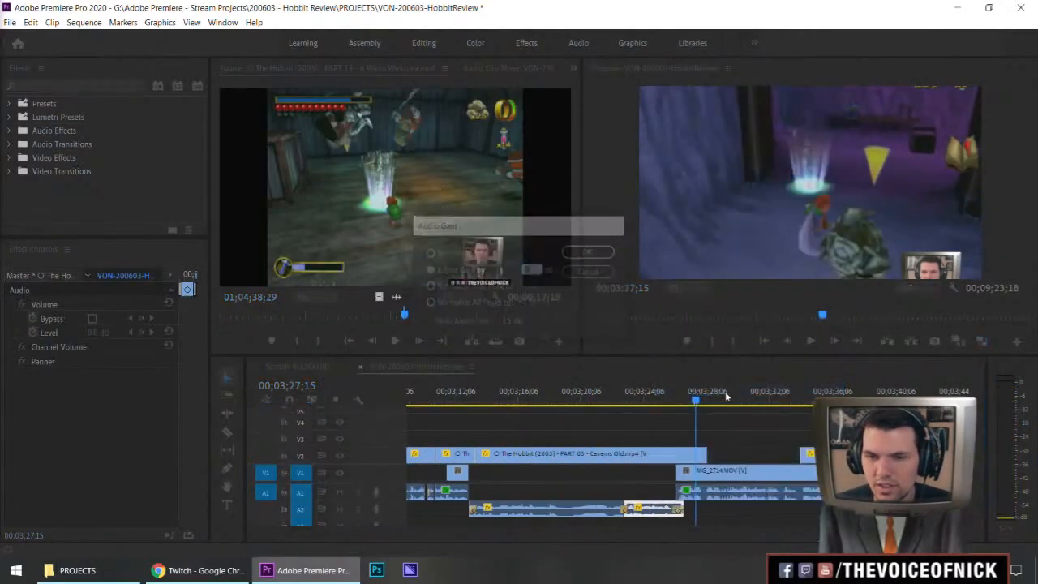
{"action": "left_click_drag", "start_coordinate": [661, 427], "coordinate": [618, 436]}
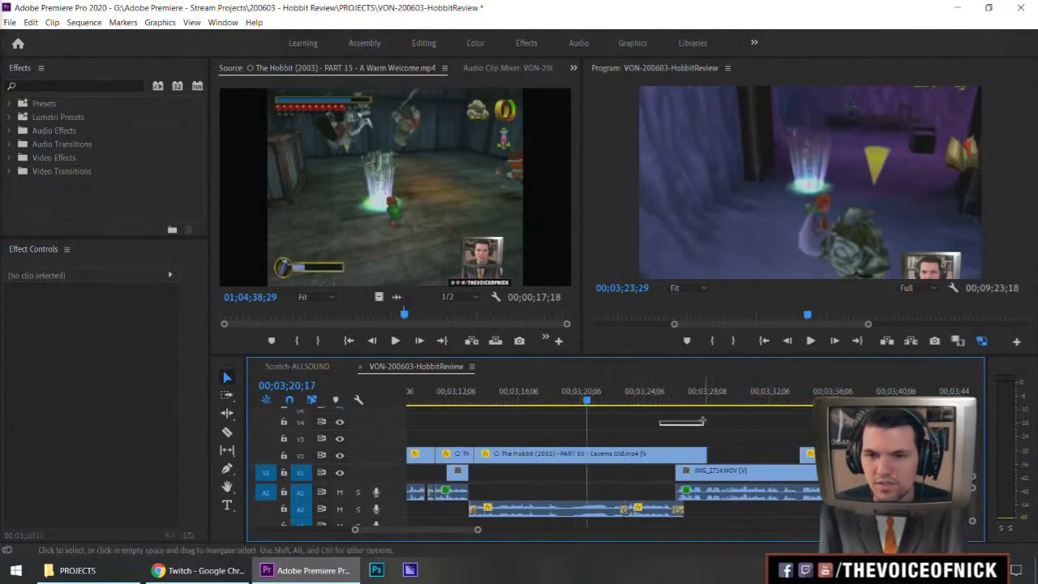
{"action": "left_click_drag", "start_coordinate": [703, 421], "coordinate": [634, 426]}
{"action": "key", "text": "space"}
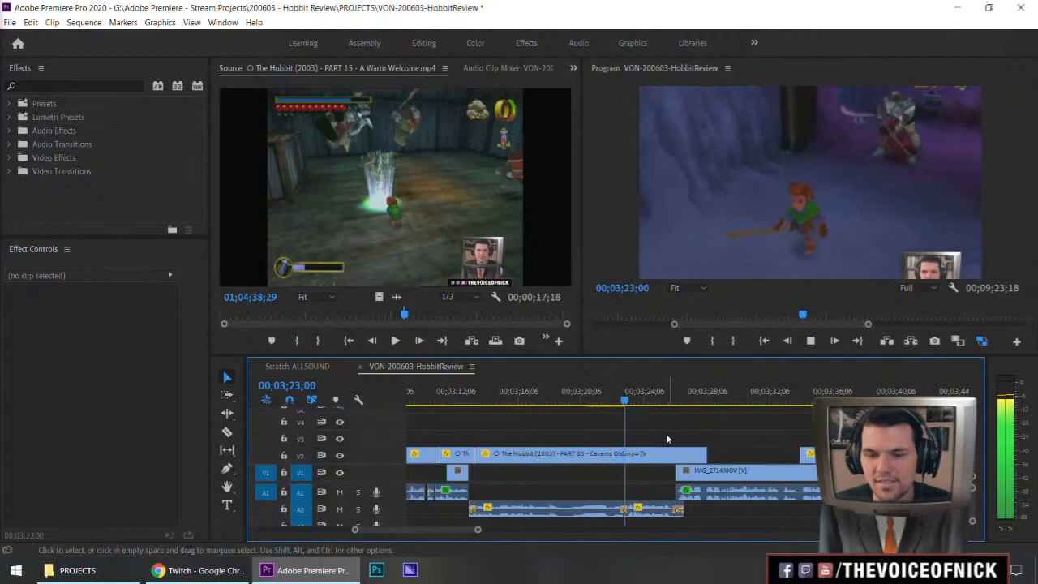
{"action": "key", "text": "minus"}
{"action": "key", "text": "minus"}
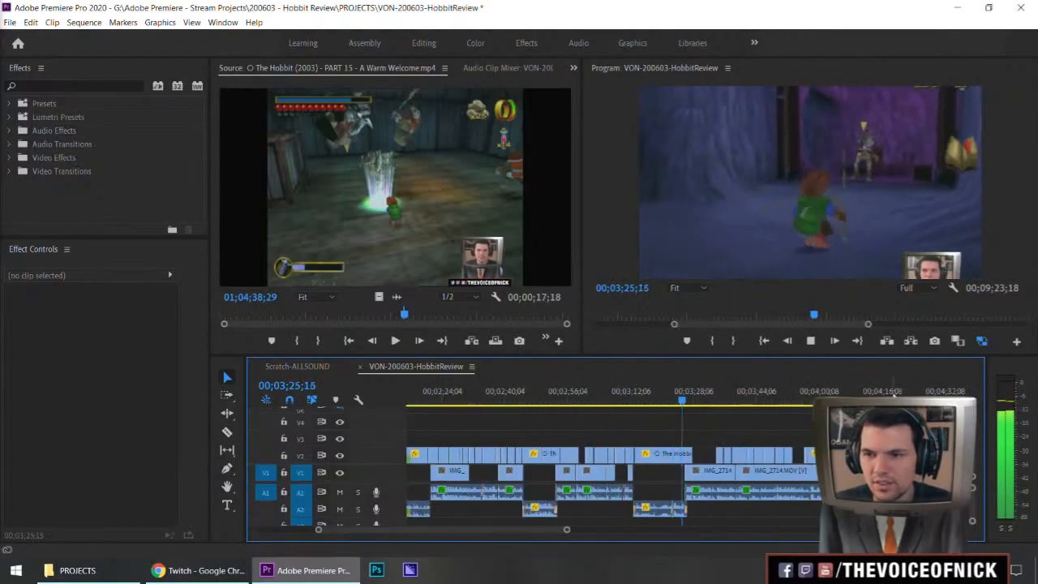
Step: Select the two split voice lines and the fight segment in the ambush audio after 00;04;17 and adjust their audio gain together
{"action": "left_click", "coordinate": [891, 391]}
{"action": "key", "text": "equal"}
{"action": "key", "text": "equal"}
{"action": "left_click", "coordinate": [681, 512]}
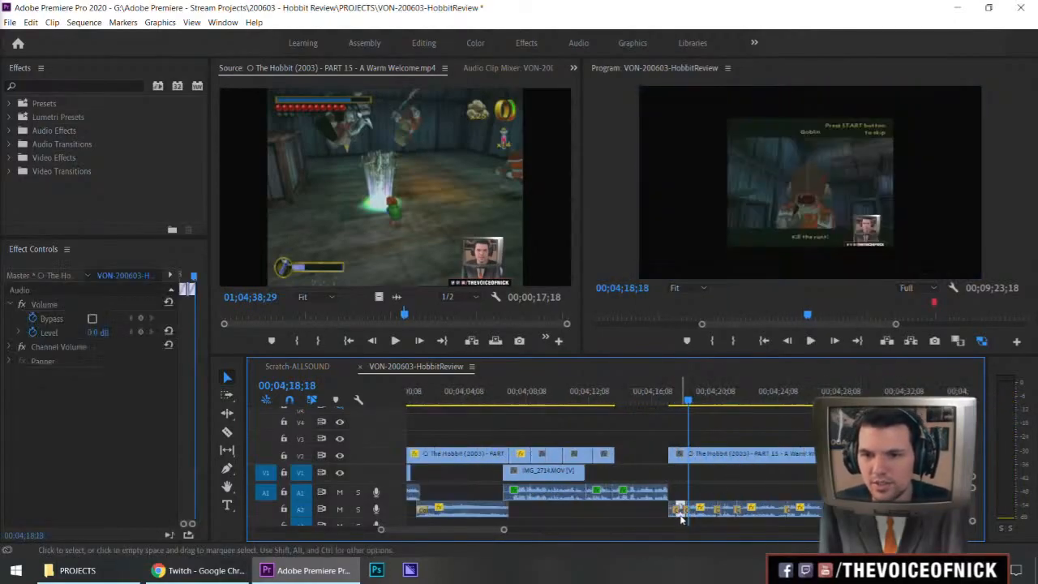
{"action": "left_click", "coordinate": [726, 509], "text": "shift"}
{"action": "right_click", "coordinate": [807, 506]}
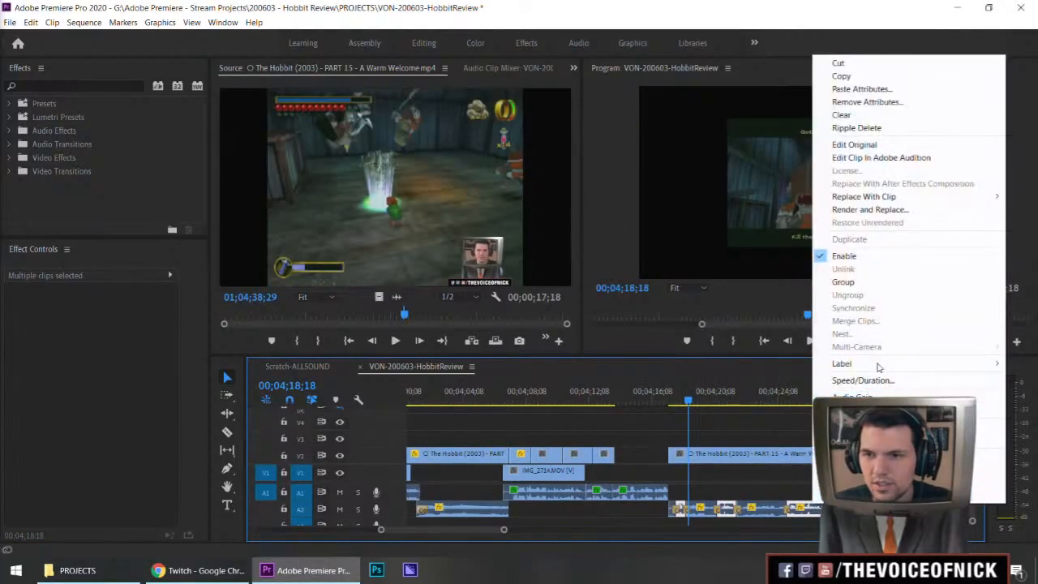
{"action": "left_click", "coordinate": [844, 396]}
{"action": "key", "text": "Return"}
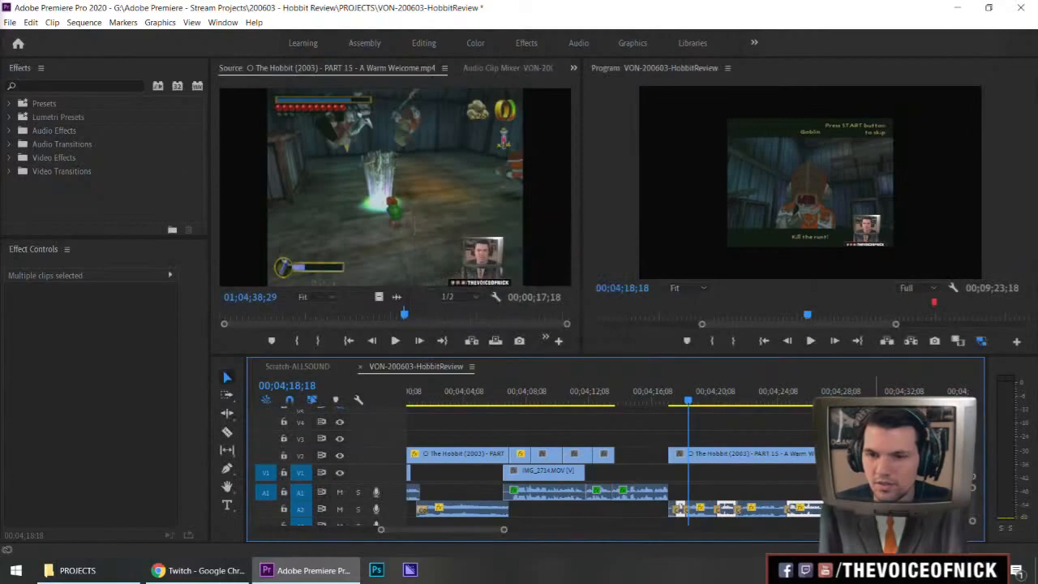
Step: Play the ambush scene from 00;04;17;01 to about 00;04;34;23 to check the adjusted audio levels and crossfades
{"action": "left_click", "coordinate": [678, 403]}
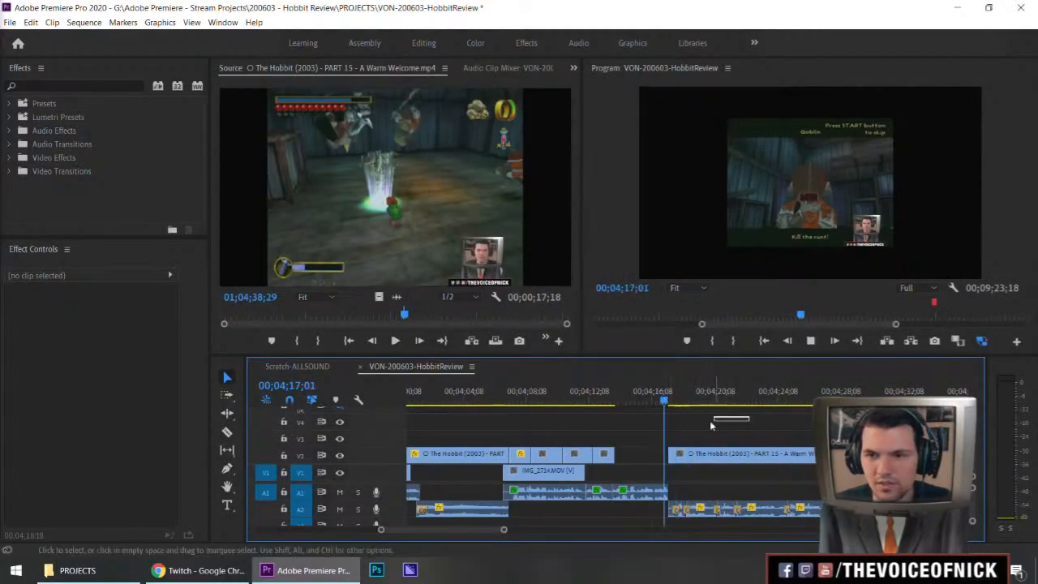
{"action": "left_click_drag", "start_coordinate": [711, 422], "coordinate": [761, 415]}
{"action": "key", "text": "minus"}
{"action": "key", "text": "equal"}
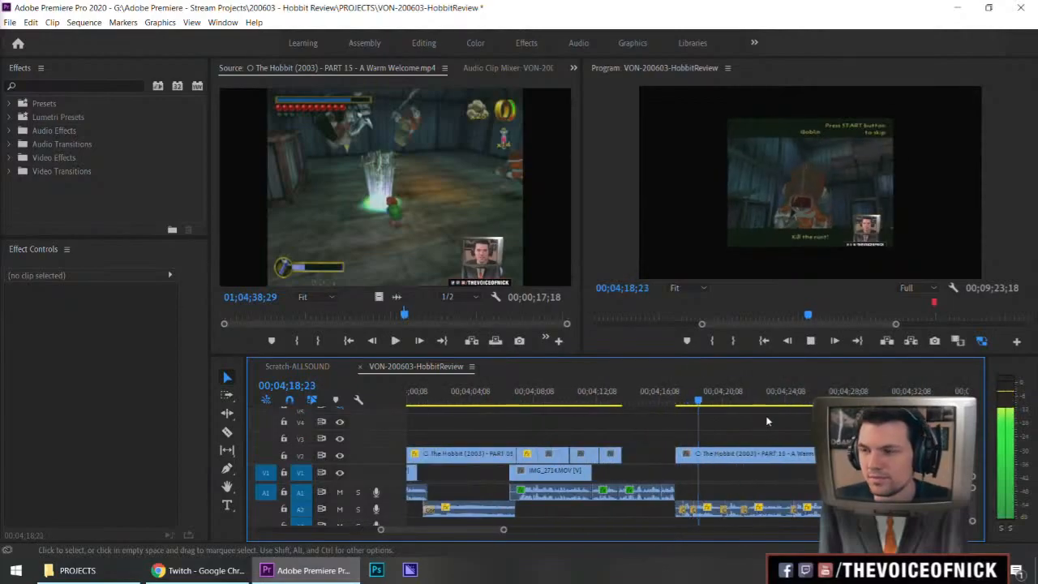
{"action": "key", "text": "equal"}
{"action": "key", "text": "minus"}
{"action": "key", "text": "equal"}
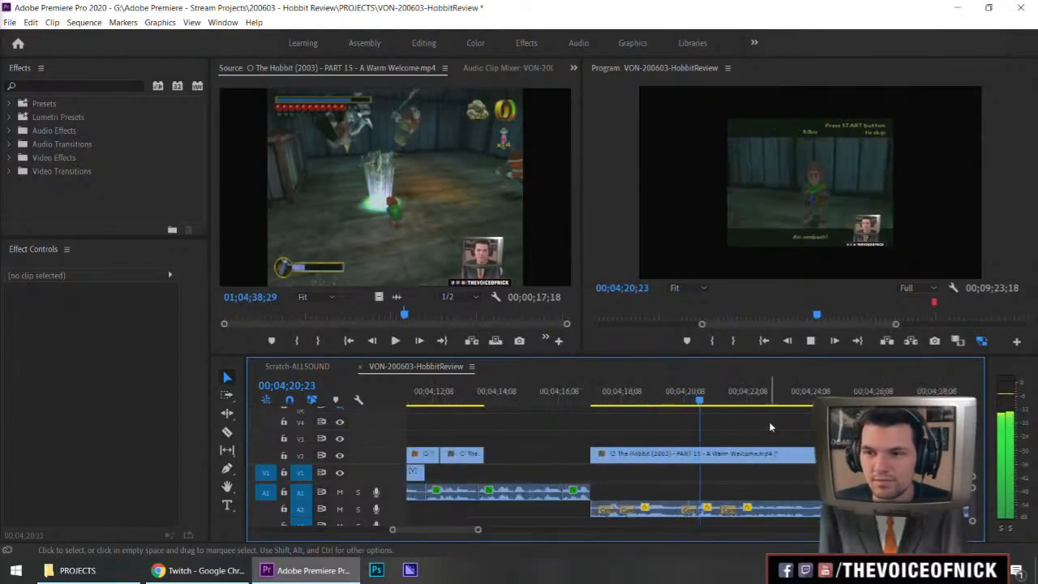
{"action": "key", "text": "minus"}
{"action": "key", "text": "minus"}
{"action": "key", "text": "equal"}
{"action": "key", "text": "equal"}
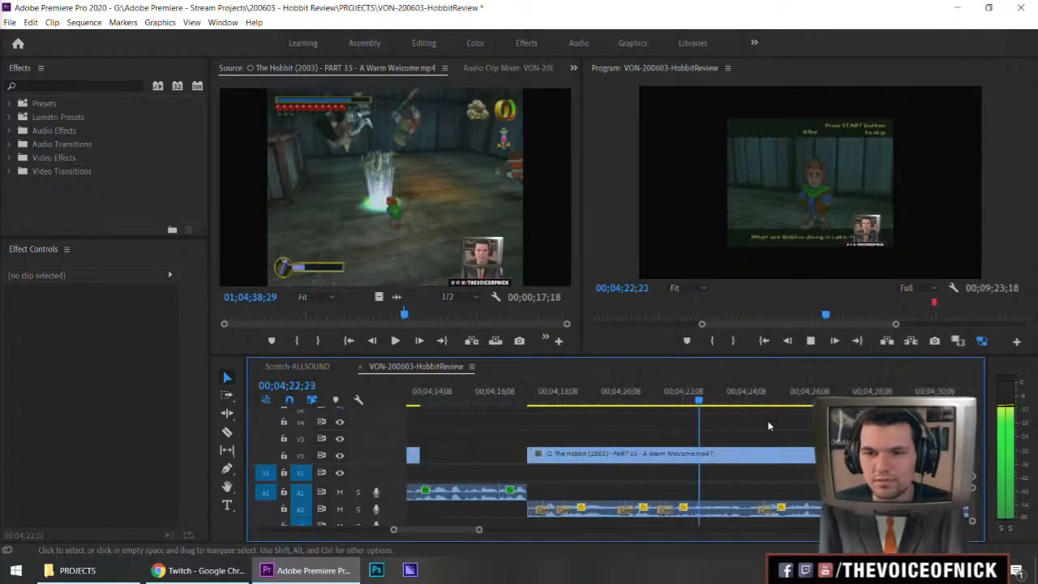
{"action": "key", "text": "minus"}
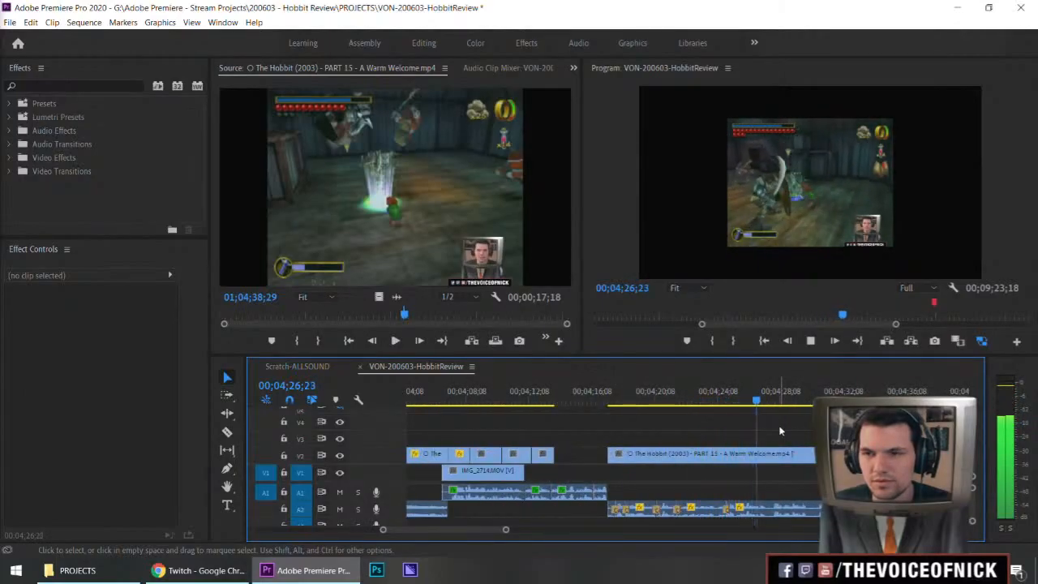
{"action": "key", "text": "equal"}
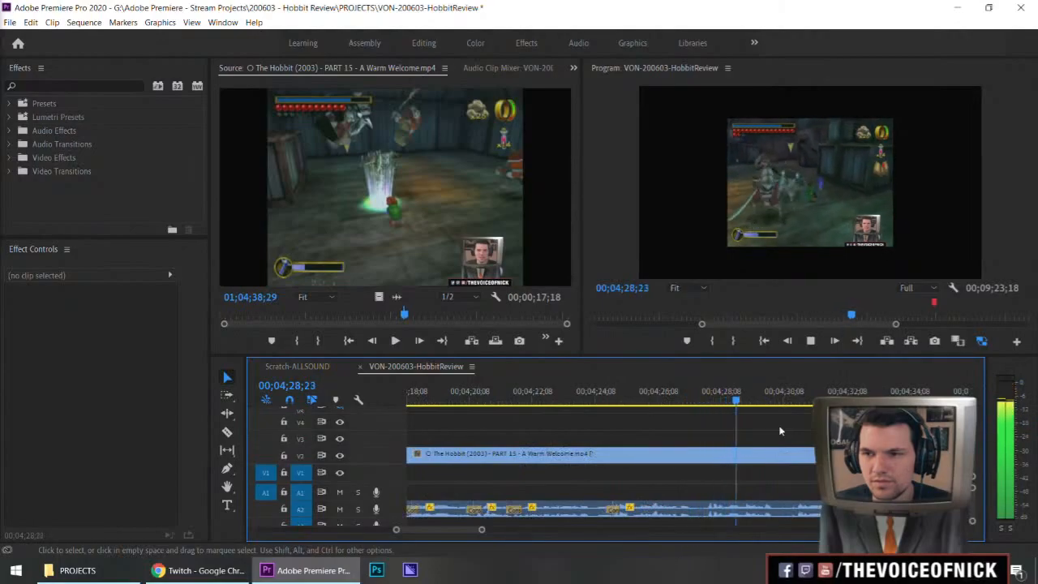
{"action": "key", "text": "minus"}
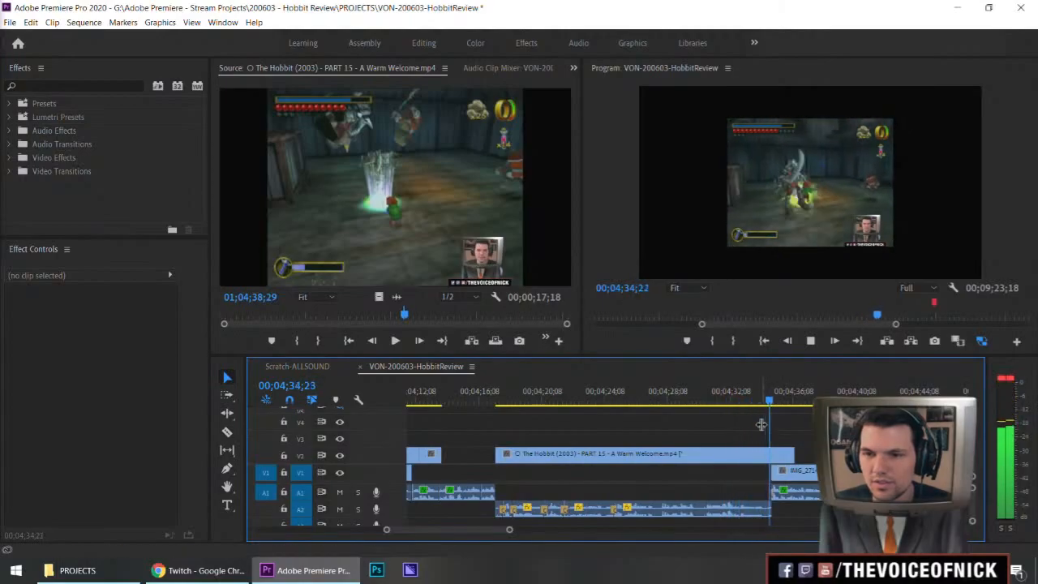
{"action": "key", "text": "space"}
Step: Extend the ambush audio's end to match the end of its gameplay video and play the overlap up to 00;04;36;00
{"action": "mouse_move", "coordinate": [773, 508]}
{"action": "left_mouse_down"}
{"action": "mouse_move", "coordinate": [796, 518]}
{"action": "mouse_move", "coordinate": [791, 508]}
{"action": "left_mouse_up"}
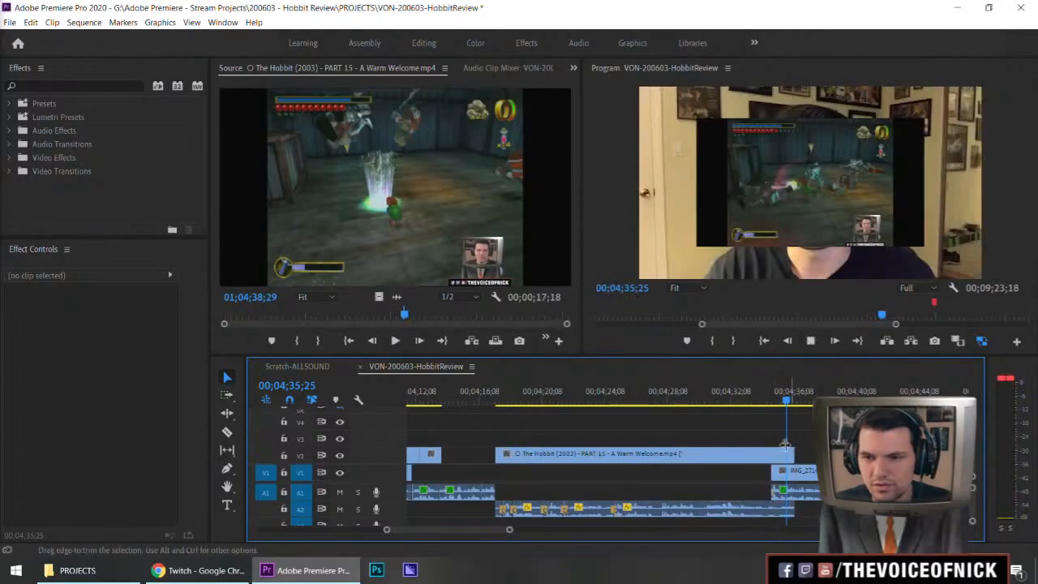
{"action": "left_click_drag", "start_coordinate": [762, 403], "coordinate": [755, 403]}
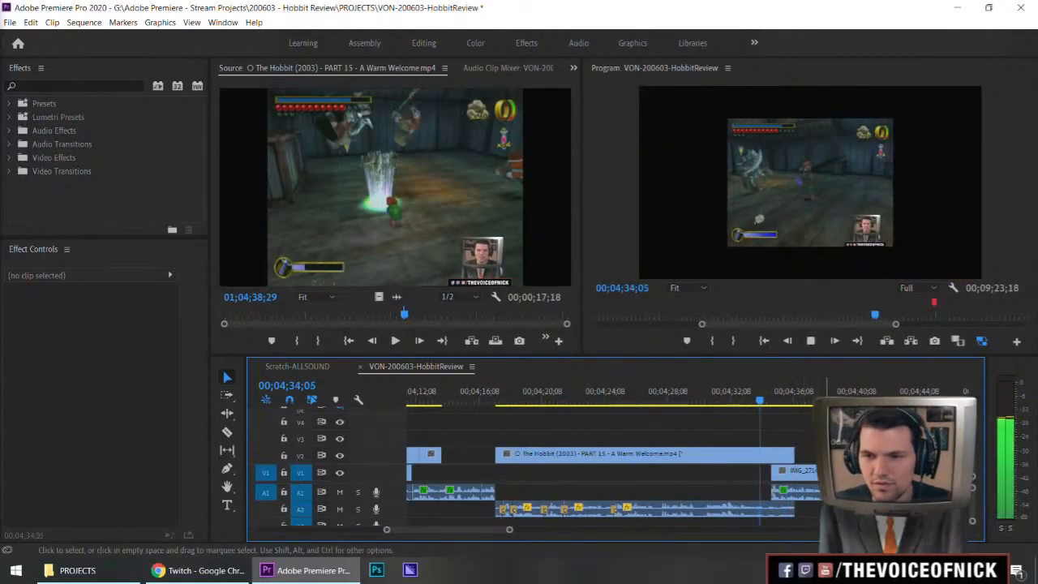
{"action": "key", "text": "space"}
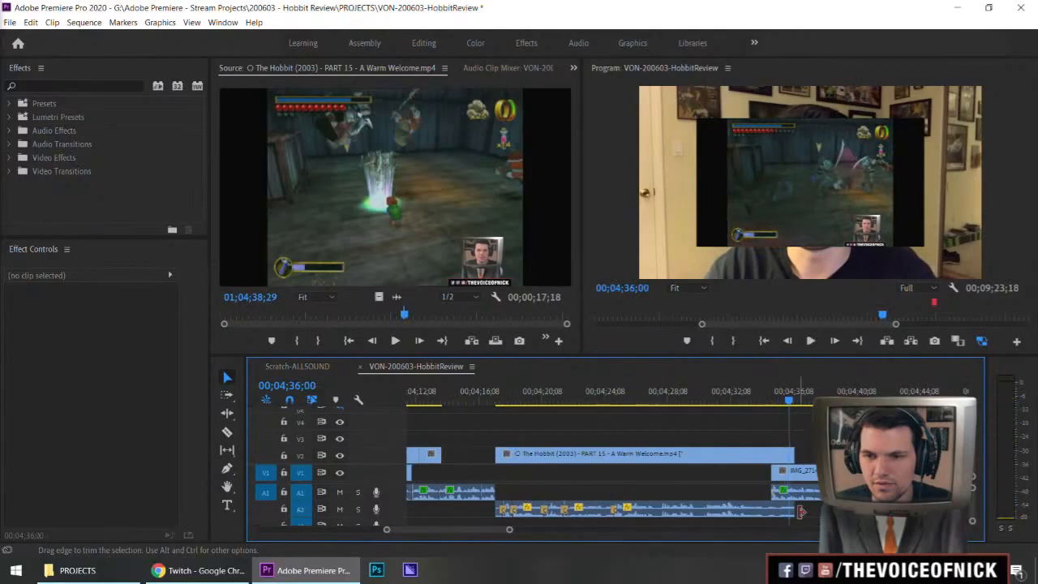
Step: Trim the ambush audio's end to about 00;04;36;00 and give it a Constant Power fade-out lasting 2 seconds
{"action": "left_click_drag", "start_coordinate": [799, 509], "coordinate": [783, 511]}
{"action": "double_click", "coordinate": [782, 511]}
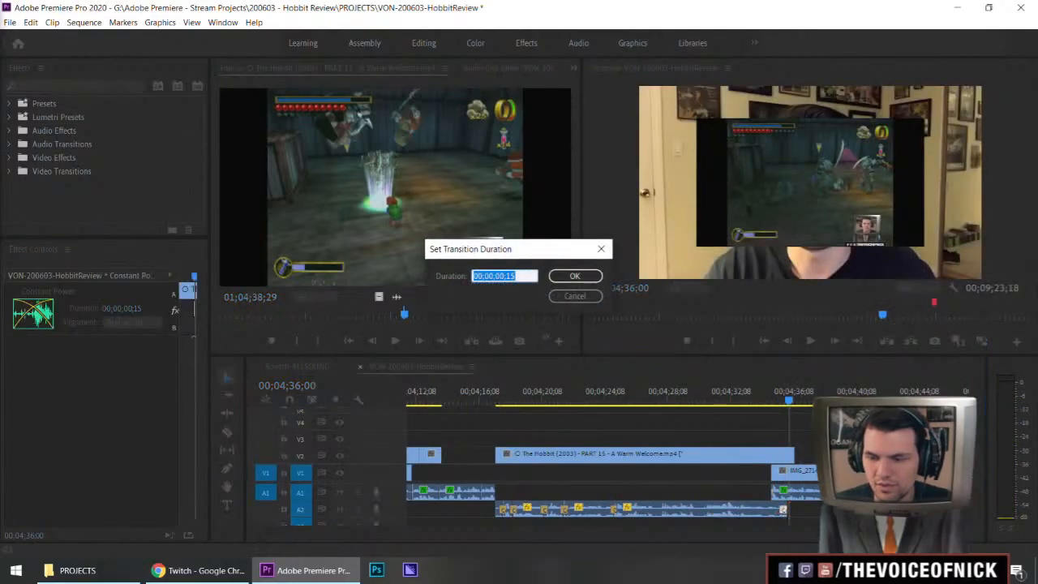
{"action": "type", "text": "200"}
{"action": "key", "text": "Return"}
Step: Play the end of the ambush scene from 00;04;32;29 to 00;04;36;13 to check the audio fade-out under the narration
{"action": "left_click", "coordinate": [741, 398]}
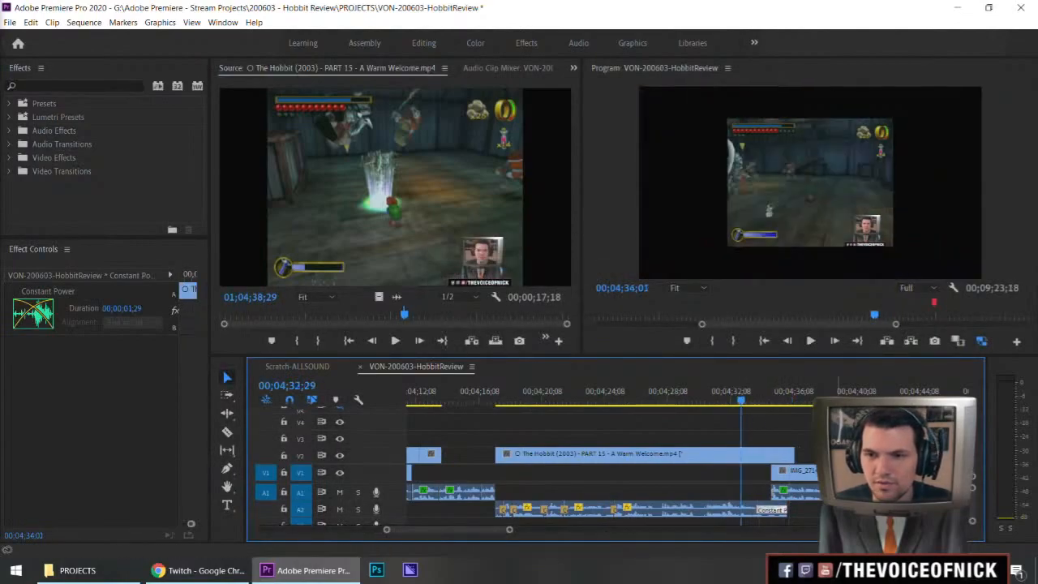
{"action": "left_click", "coordinate": [784, 428]}
{"action": "key", "text": "space"}
{"action": "key", "text": "minus"}
{"action": "key", "text": "minus"}
{"action": "key", "text": "equal"}
{"action": "key", "text": "equal"}
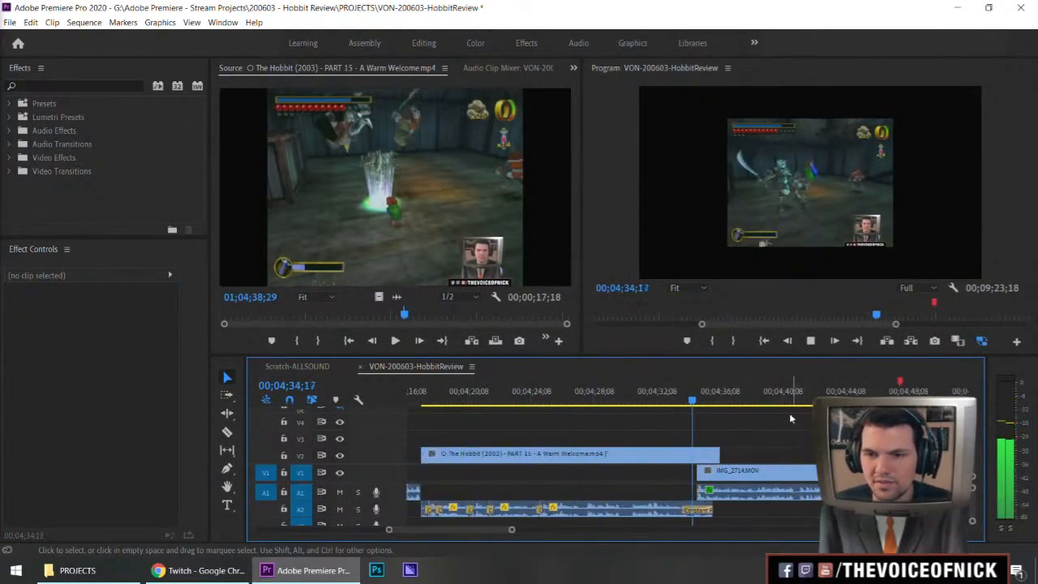
{"action": "key", "text": "minus"}
{"action": "key", "text": "space"}
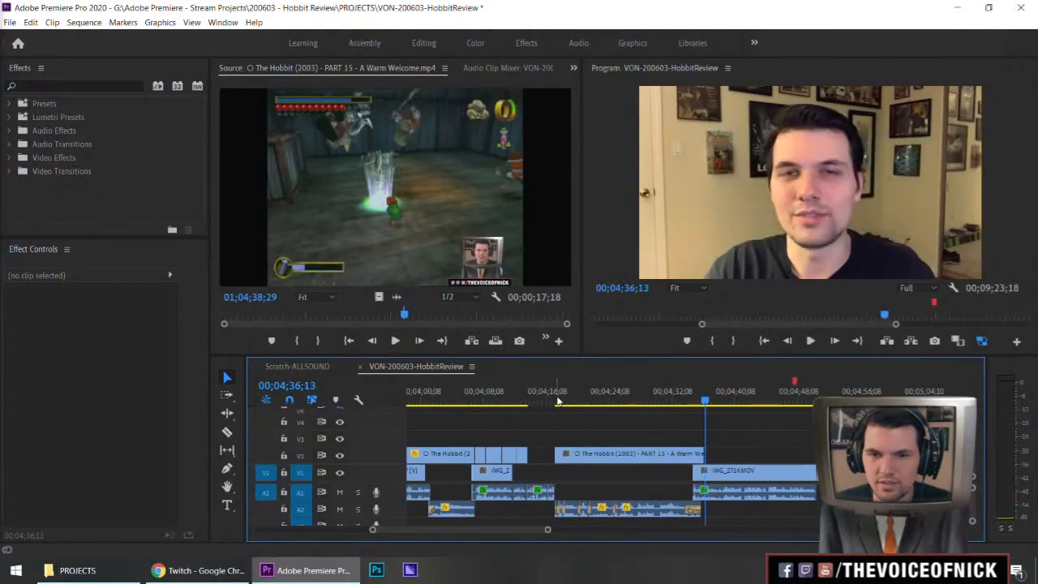
Step: Extend the ambush audio's start back to about 00;04;16;24 under the narration and apply the default Constant Power transition there
{"action": "key", "text": "equal"}
{"action": "key", "text": "equal"}
{"action": "key", "text": "equal"}
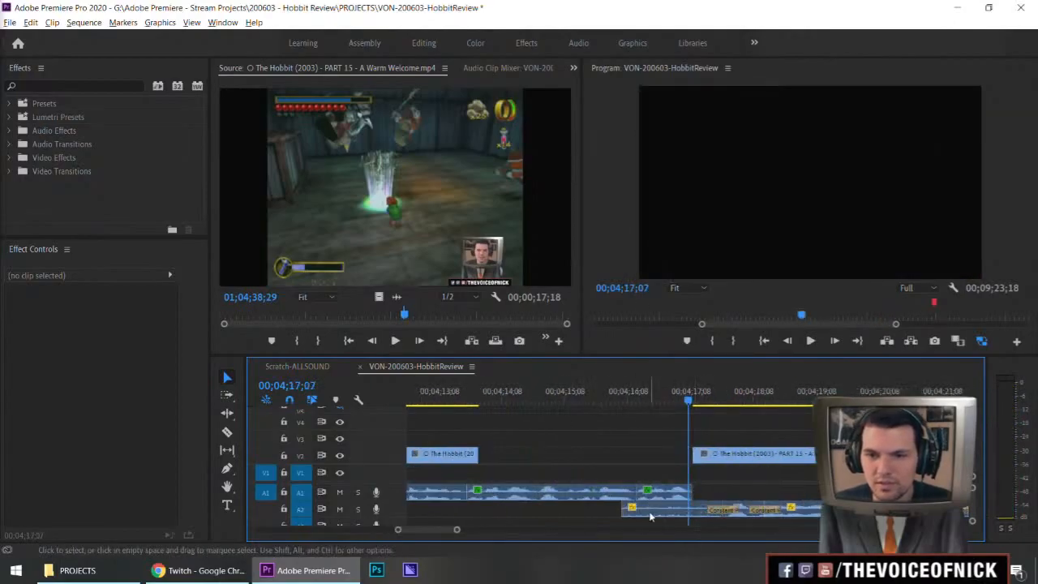
{"action": "right_click", "coordinate": [664, 511]}
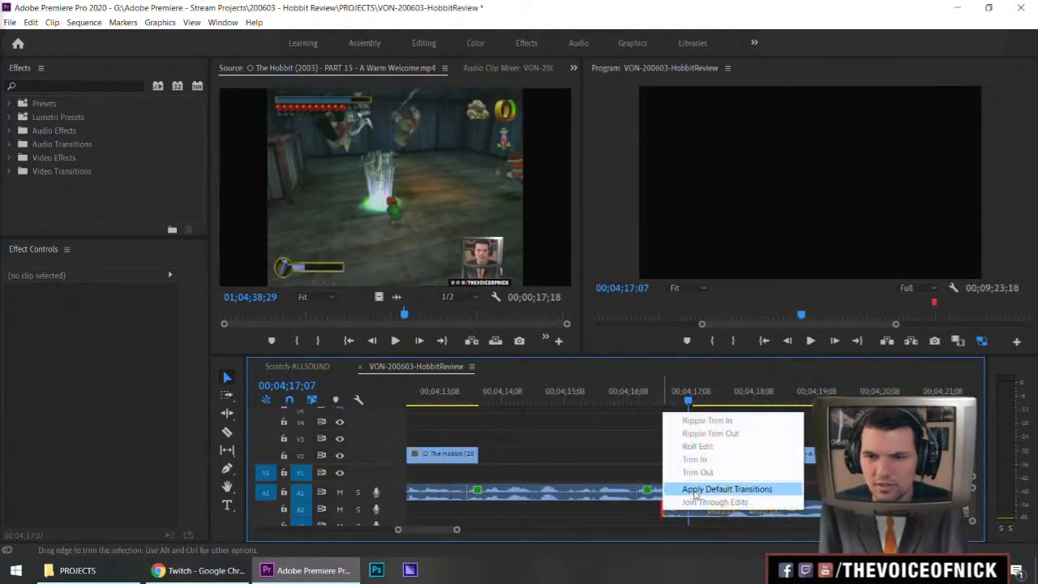
{"action": "left_click", "coordinate": [694, 487]}
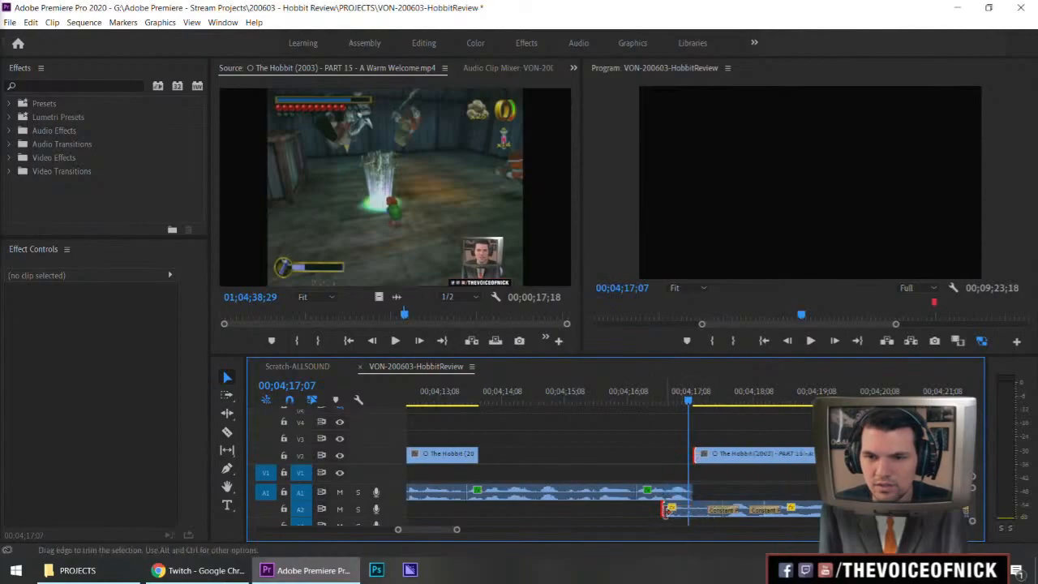
{"action": "right_click", "coordinate": [664, 510]}
{"action": "left_click", "coordinate": [693, 490]}
{"action": "right_click", "coordinate": [661, 511]}
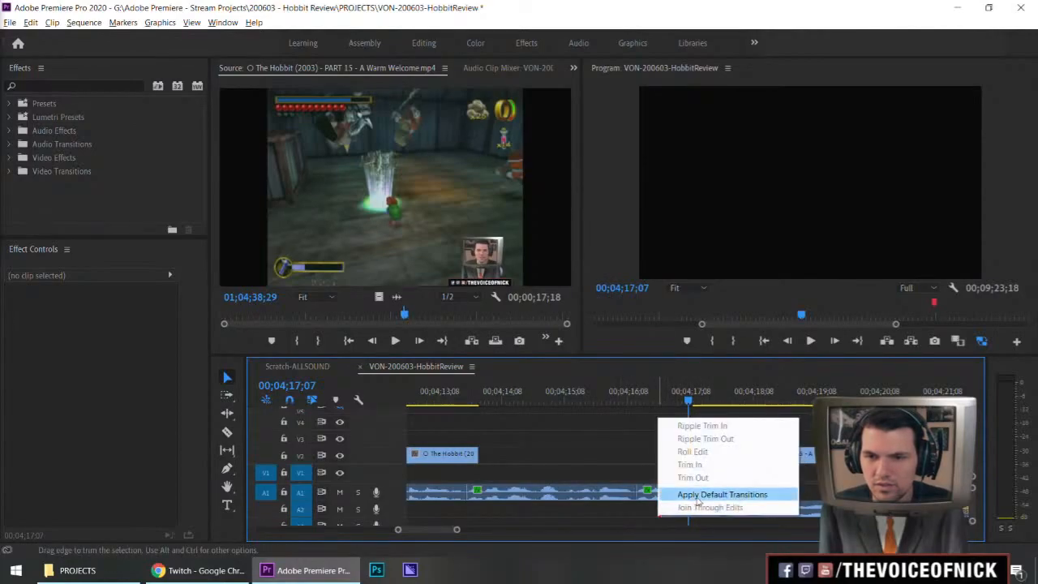
{"action": "left_click", "coordinate": [696, 495]}
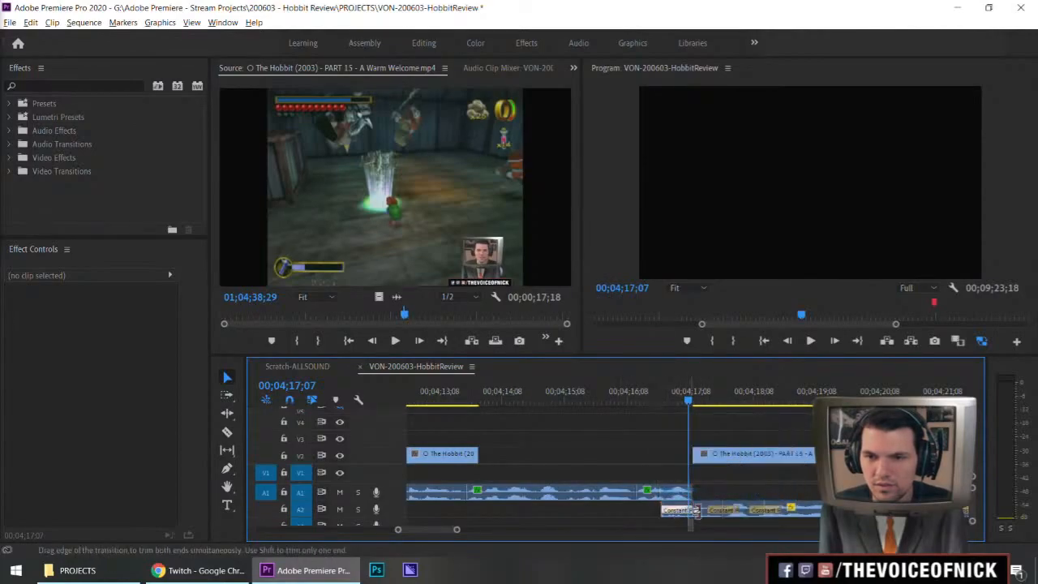
Step: Play the start of the ambush scene from about 00;04;16;13 to check its audio fade-in under the narration
{"action": "left_click", "coordinate": [694, 510]}
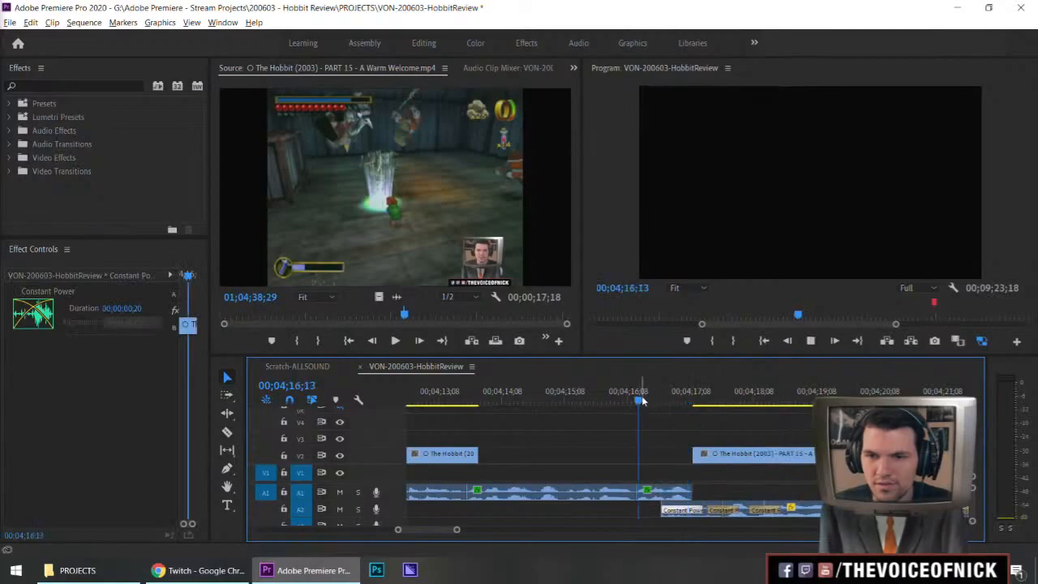
{"action": "left_click", "coordinate": [700, 431]}
{"action": "key", "text": "minus"}
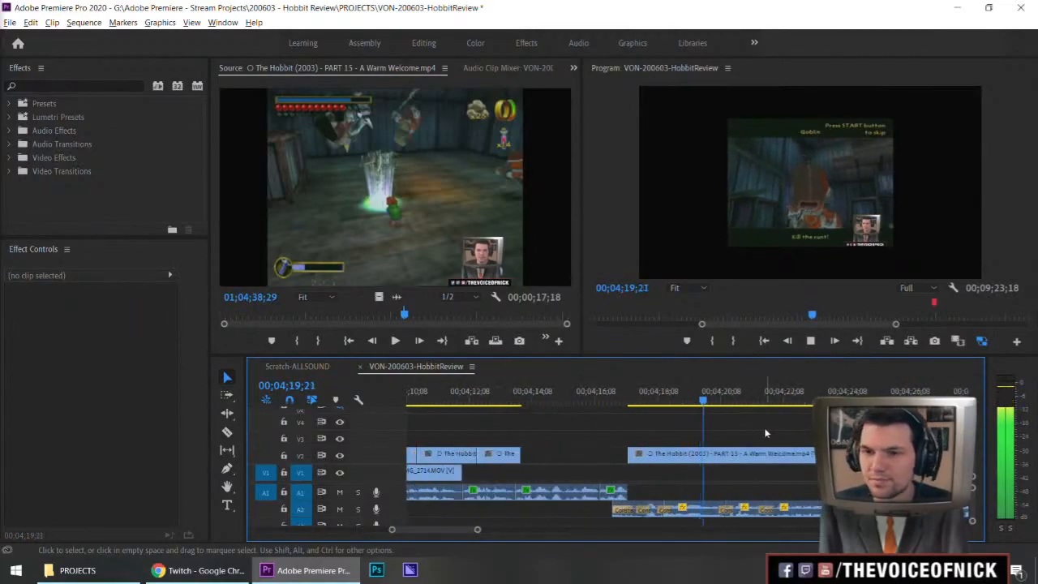
{"action": "key", "text": "minus"}
{"action": "key", "text": "minus"}
{"action": "key", "text": "minus"}
Step: Play the end of the narration from about 00;04;48;18 up to the red placeholder
{"action": "left_click", "coordinate": [813, 399]}
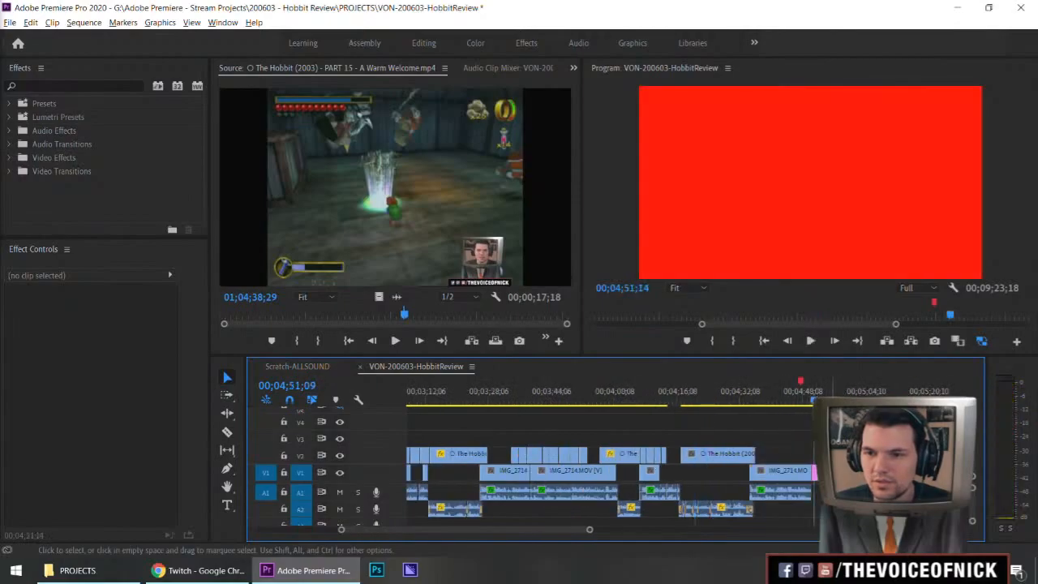
{"action": "key", "text": "equal"}
{"action": "key", "text": "equal"}
{"action": "key", "text": "minus"}
{"action": "left_click", "coordinate": [665, 399]}
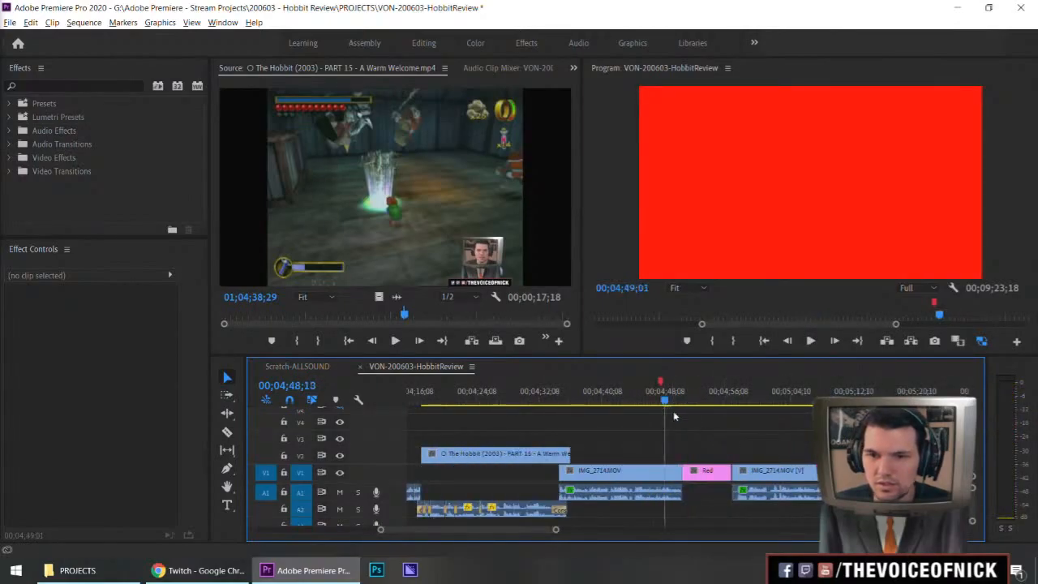
{"action": "key", "text": "space"}
{"action": "key", "text": "equal"}
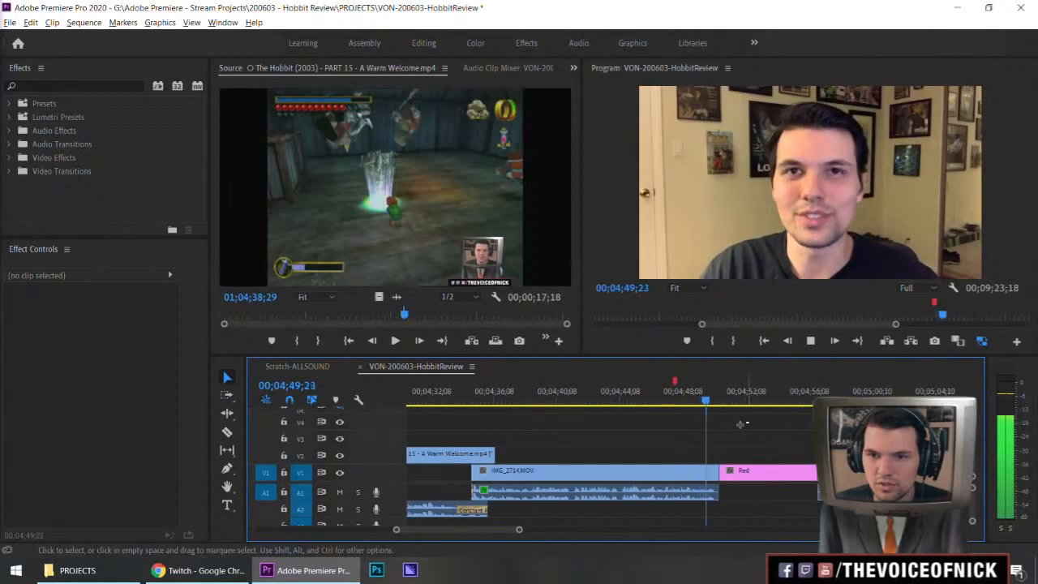
{"action": "key", "text": "minus"}
Step: Go back to the uncovered narration gap before the ambush clip and play it up to 00;04;15;28
{"action": "left_click", "coordinate": [482, 399]}
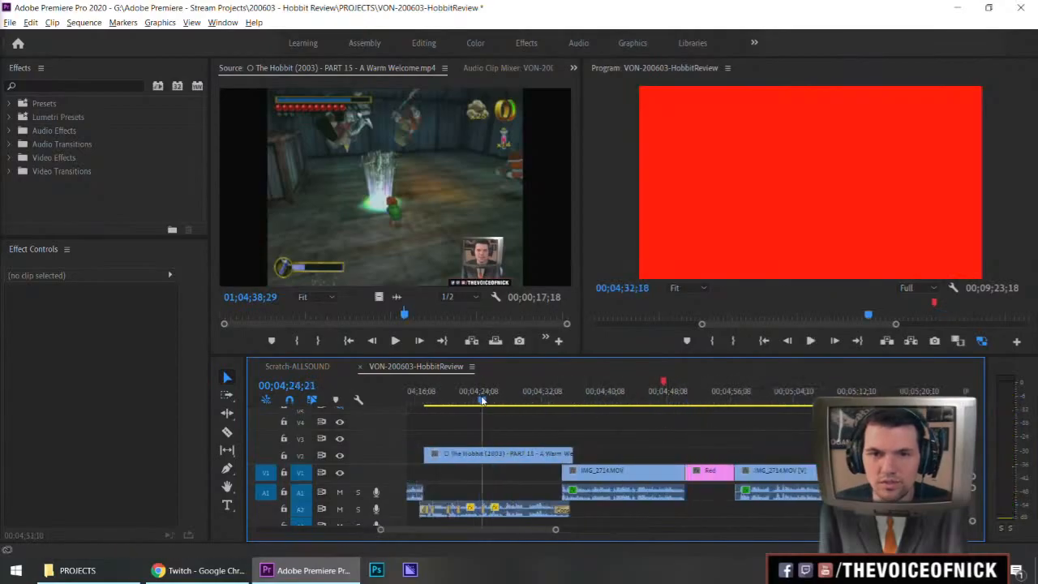
{"action": "key", "text": "minus"}
{"action": "key", "text": "minus"}
{"action": "key", "text": "equal"}
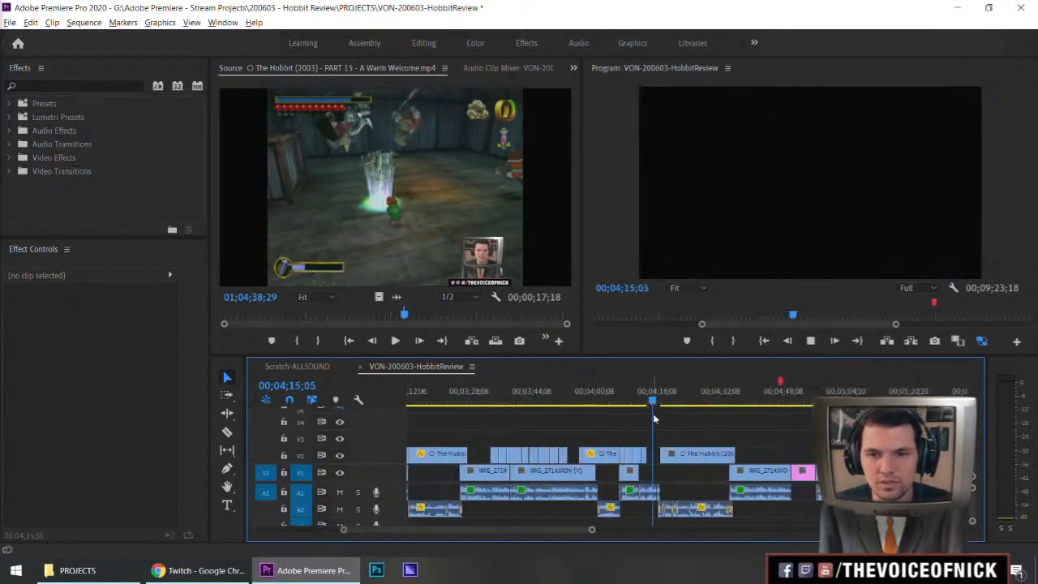
{"action": "key", "text": "equal"}
{"action": "key", "text": "equal"}
{"action": "key", "text": "space"}
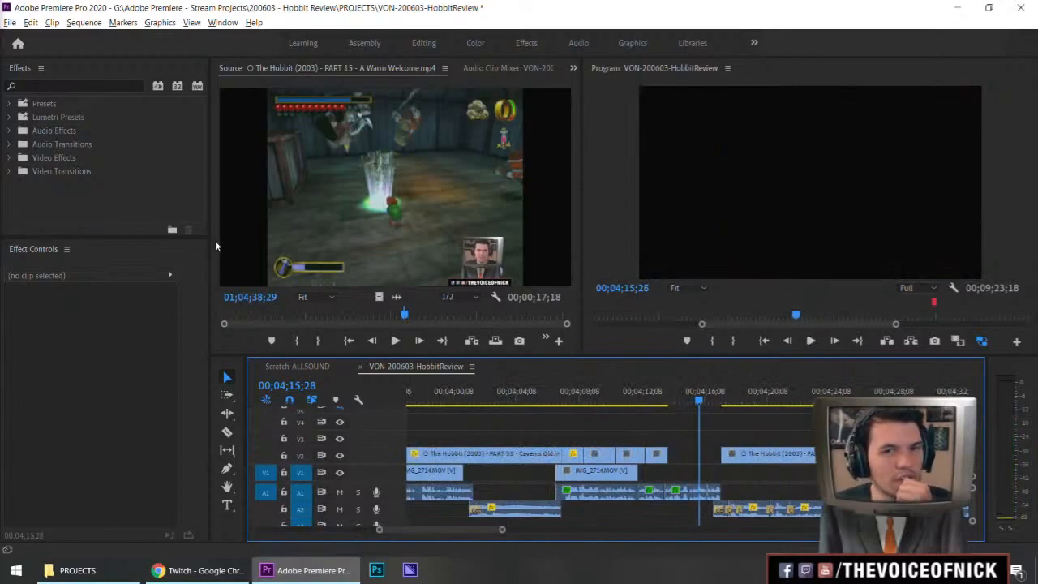
Step: Mark a 00;00;02;07 wooden-hallway excerpt ending at 01;16;01;07 in the Part 15 footage and place its video on V3 at 00;04;13;27
{"action": "left_click_drag", "start_coordinate": [435, 315], "coordinate": [424, 318]}
{"action": "key", "text": "space"}
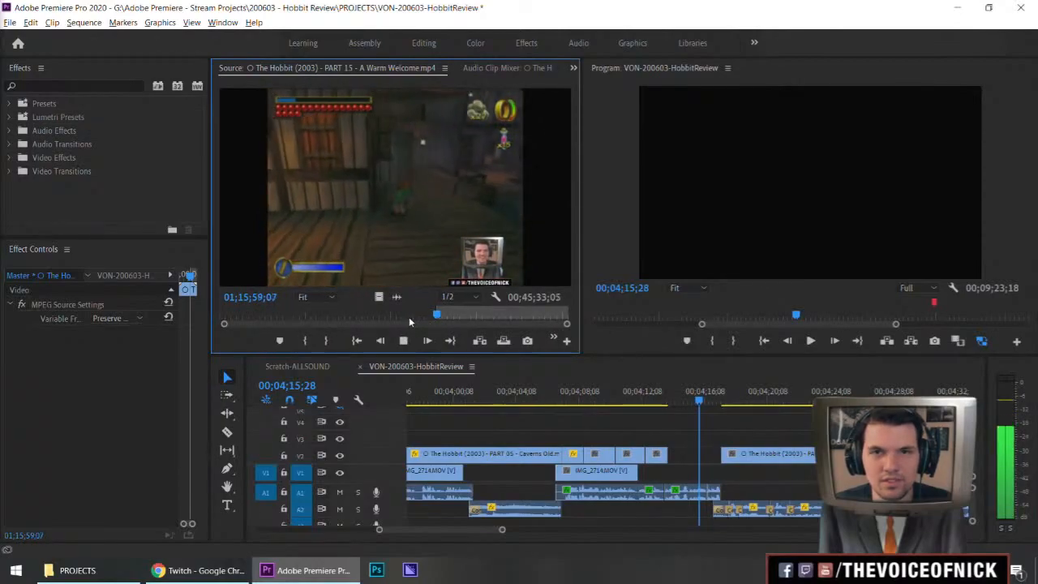
{"action": "key", "text": "o"}
{"action": "key", "text": "space"}
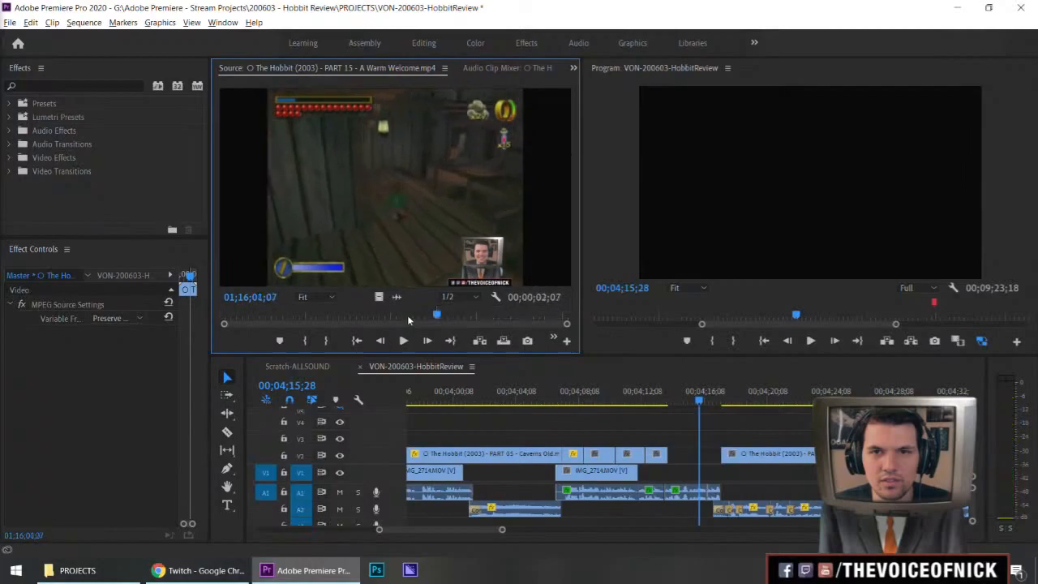
{"action": "left_click_drag", "start_coordinate": [553, 334], "coordinate": [675, 438]}
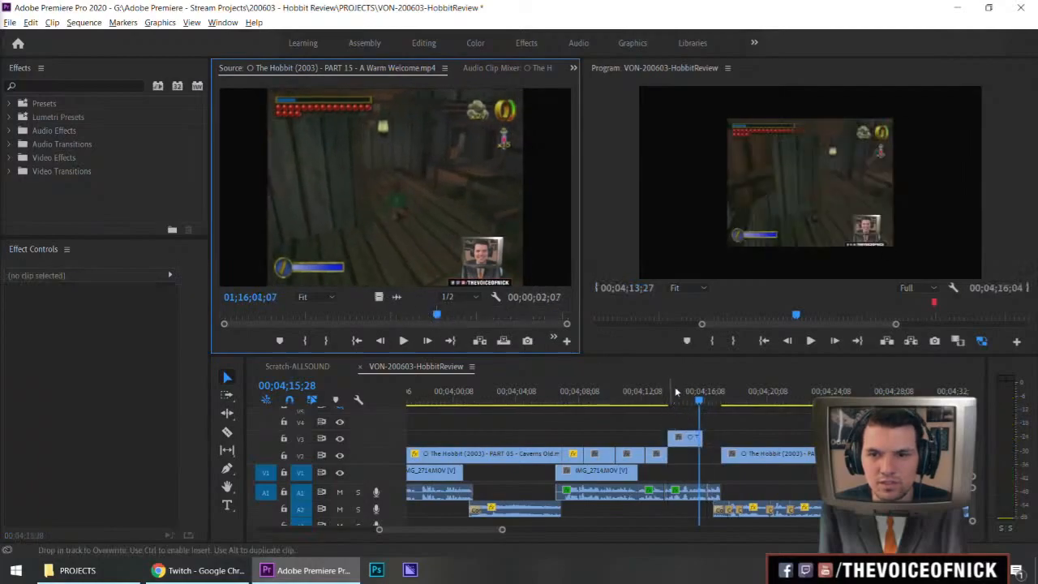
Step: Play the hallway clip on V3 under the narration and trim its end to 00;04;15;18
{"action": "left_click_drag", "start_coordinate": [677, 393], "coordinate": [656, 399]}
{"action": "scroll", "coordinate": [714, 418], "scroll_direction": "up", "scroll_amount": 1}
{"action": "key", "text": "space"}
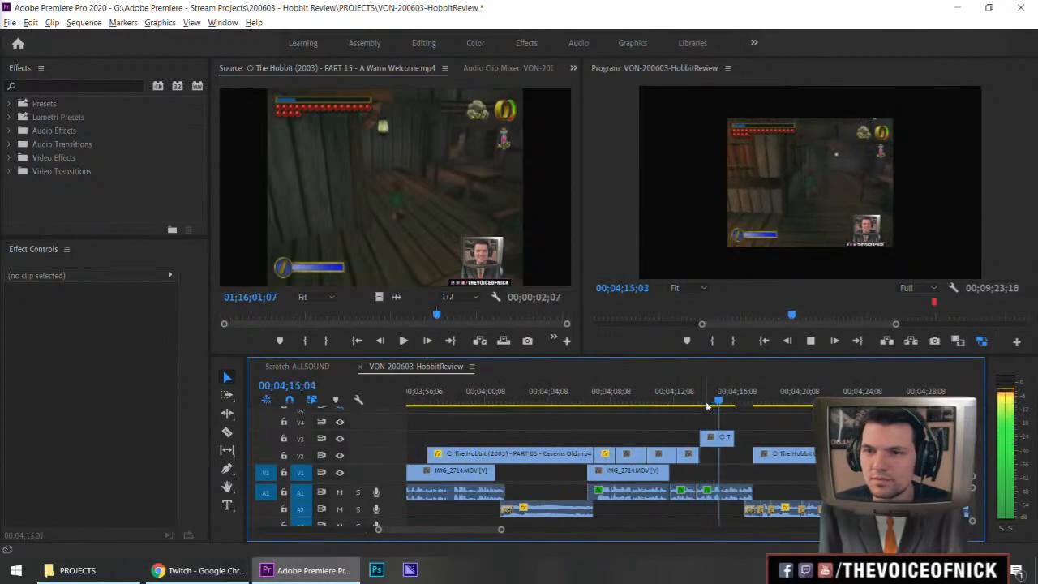
{"action": "key", "text": "="}
{"action": "key", "text": "space"}
{"action": "key", "text": "="}
{"action": "key", "text": "="}
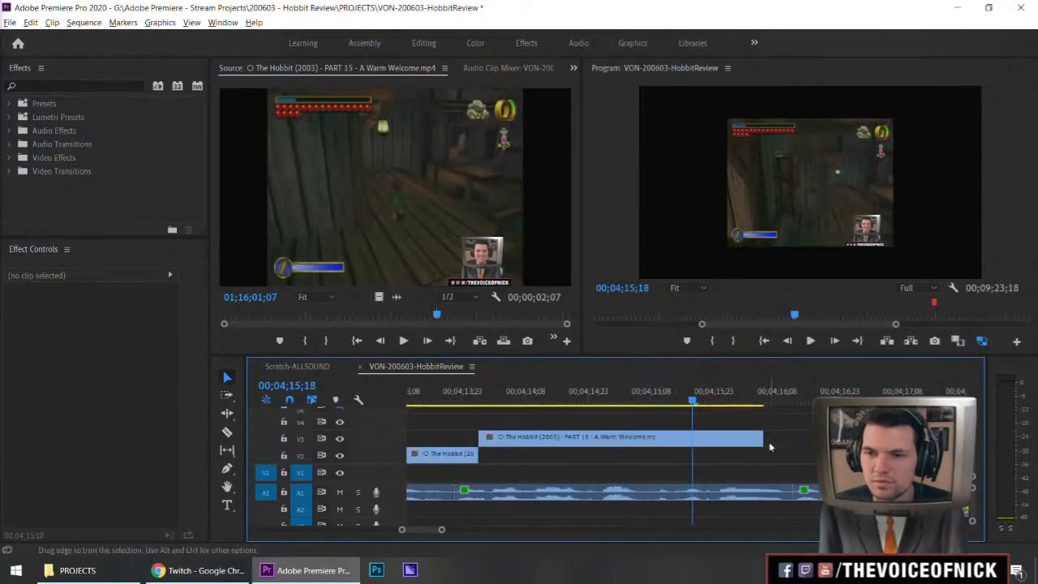
{"action": "left_click_drag", "start_coordinate": [769, 440], "coordinate": [695, 441]}
Step: Play the narration and gameplay clips from 00;04;11;16 to 00;04;13;26 to review the lead-in to the hallway clip
{"action": "key", "text": "minus"}
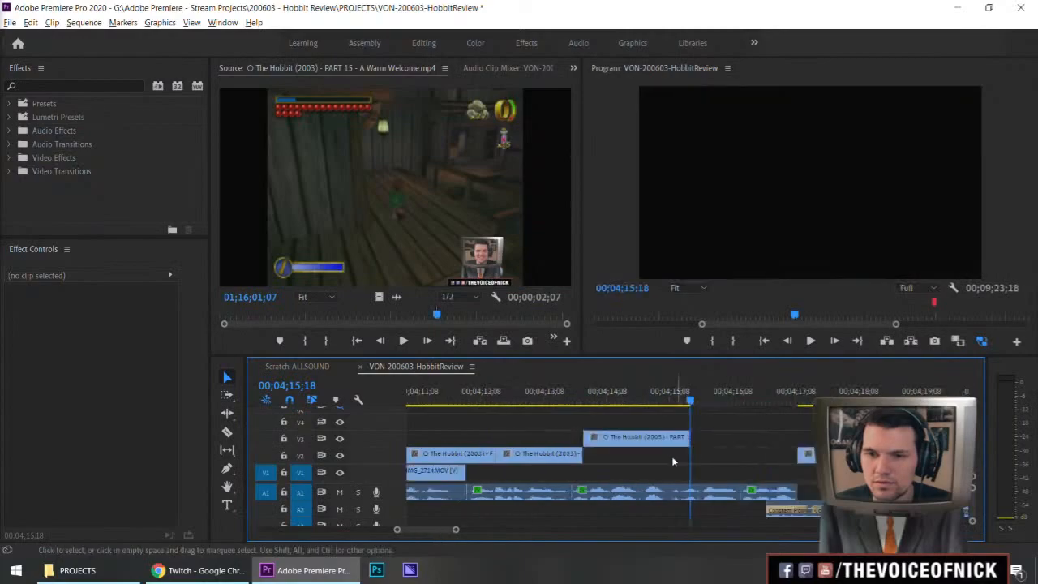
{"action": "key", "text": "minus"}
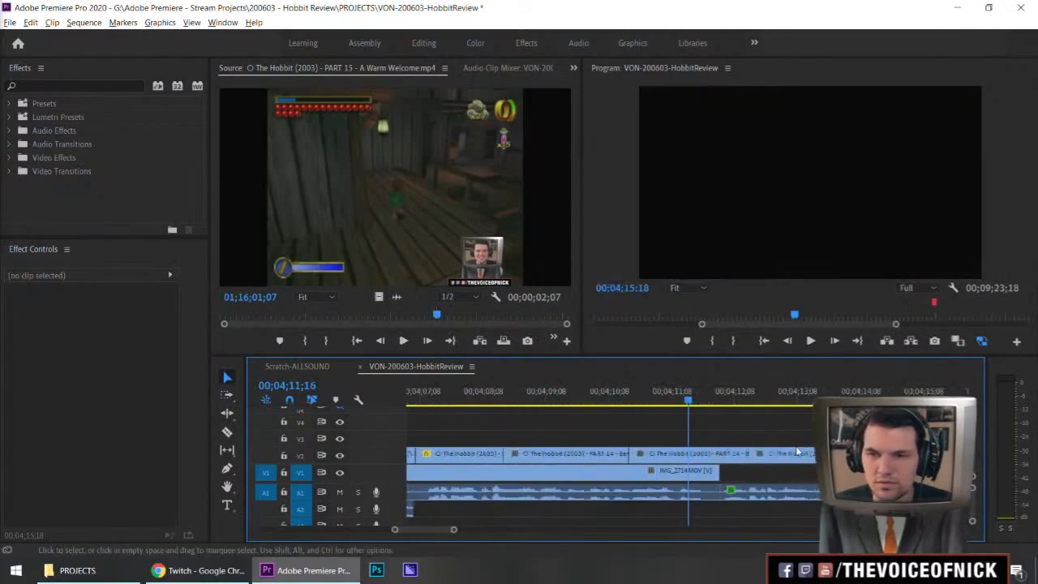
{"action": "key", "text": "space"}
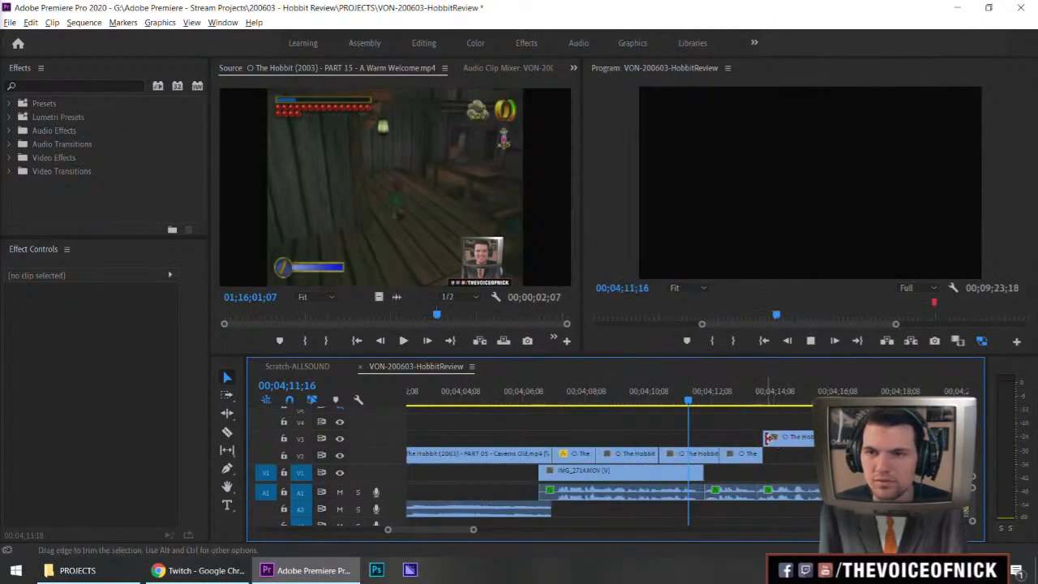
{"action": "key", "text": "equal"}
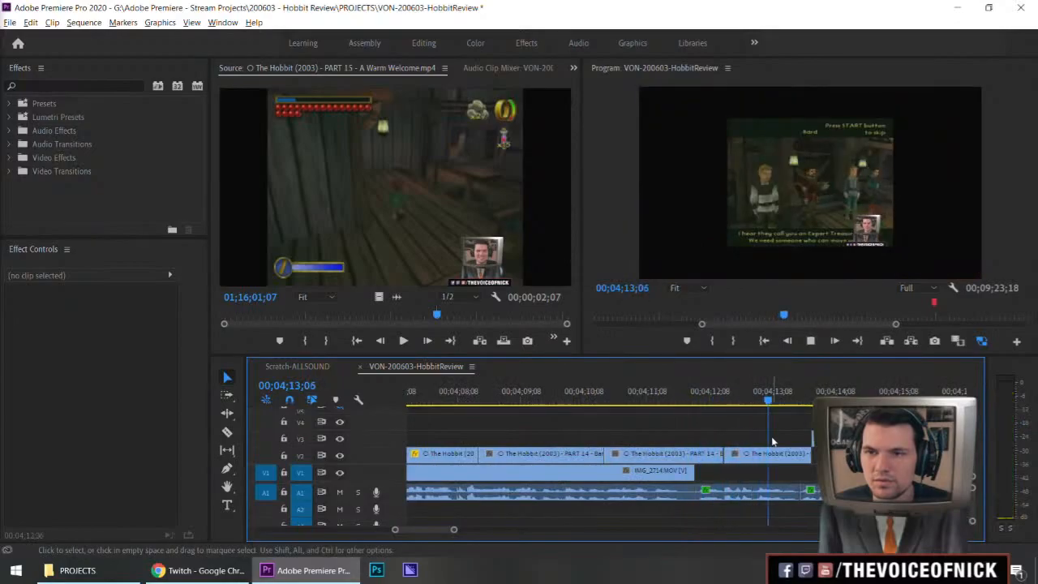
{"action": "key", "text": "space"}
Step: Find the green gas trap corridor in the Part 15 footage and mark a 00;00;01;15 excerpt ending at about 01;35;41;14
{"action": "left_click_drag", "start_coordinate": [436, 315], "coordinate": [443, 318]}
{"action": "key", "text": "space"}
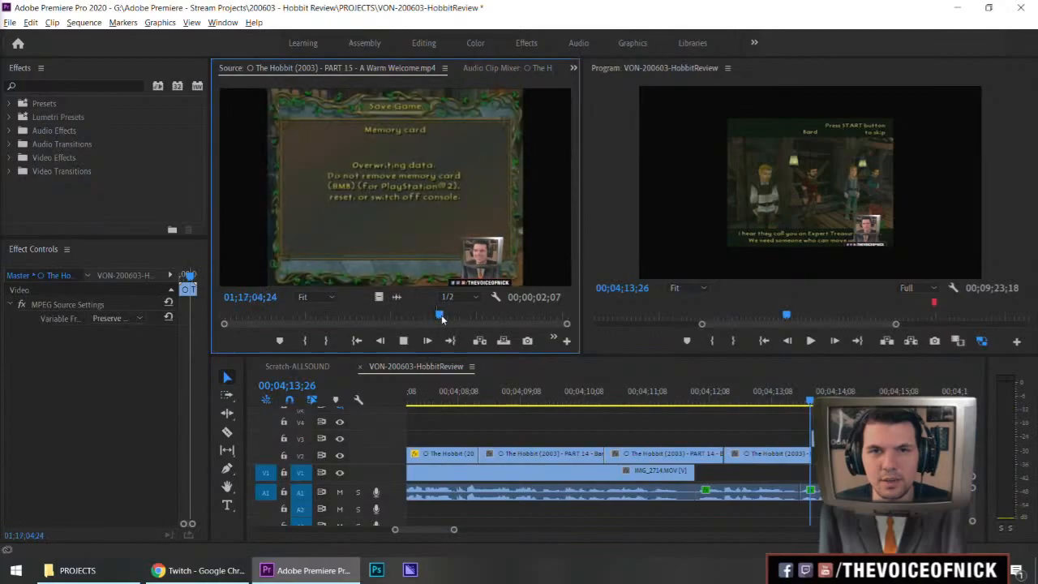
{"action": "key", "text": "grave"}
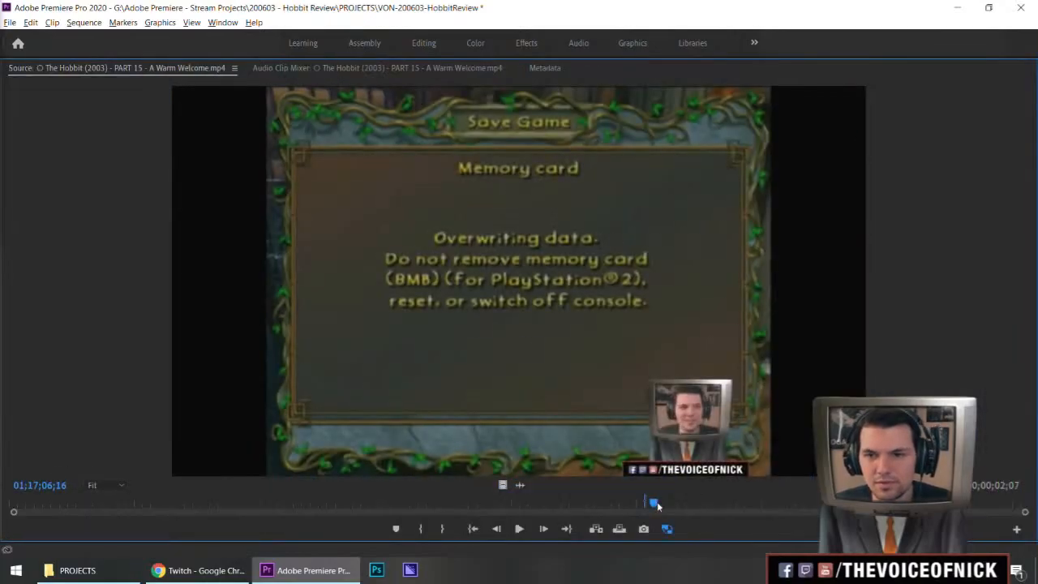
{"action": "left_click_drag", "start_coordinate": [677, 504], "coordinate": [809, 514]}
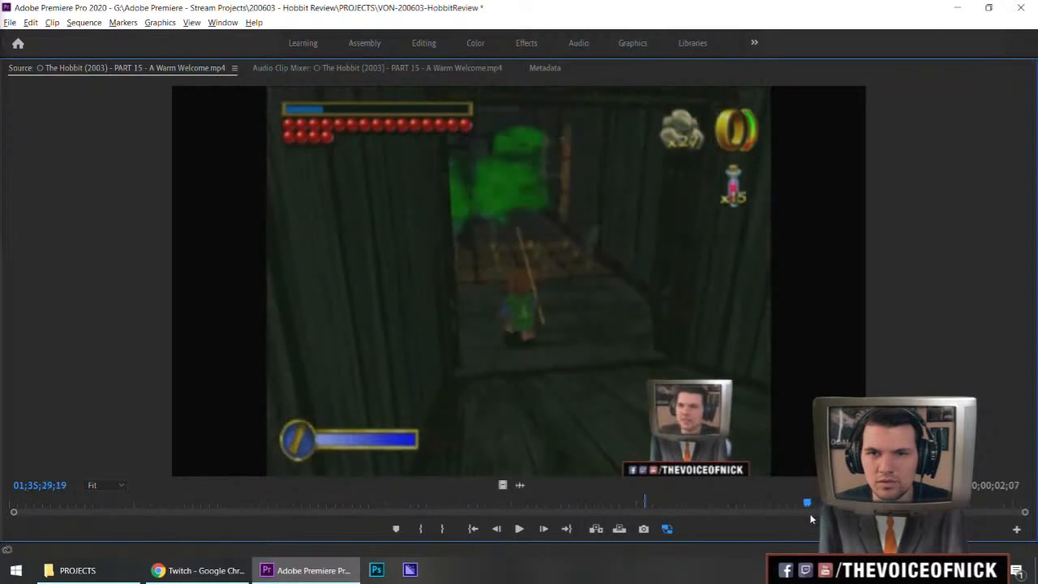
{"action": "key", "text": "space"}
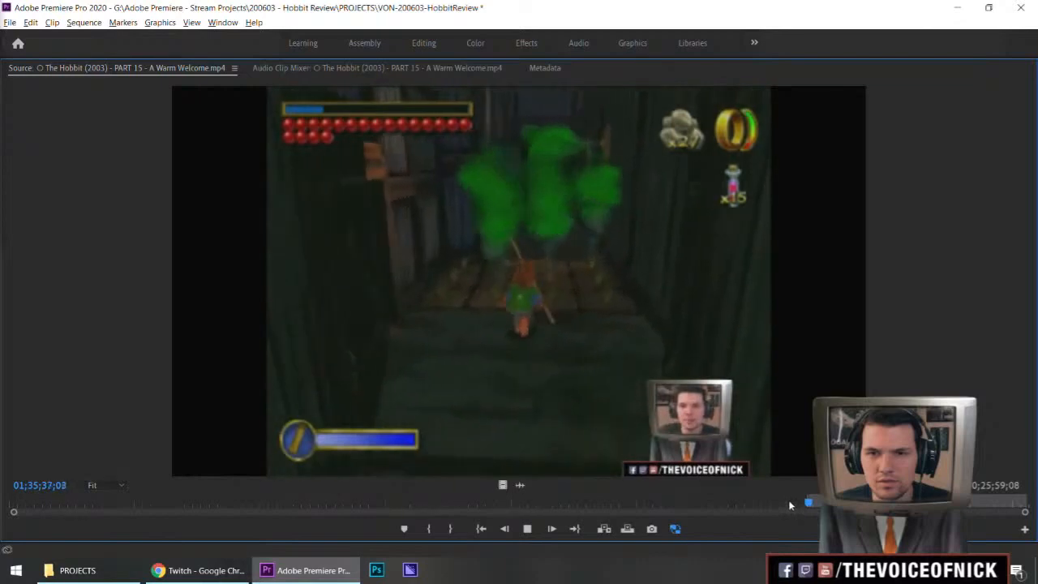
{"action": "key", "text": "space"}
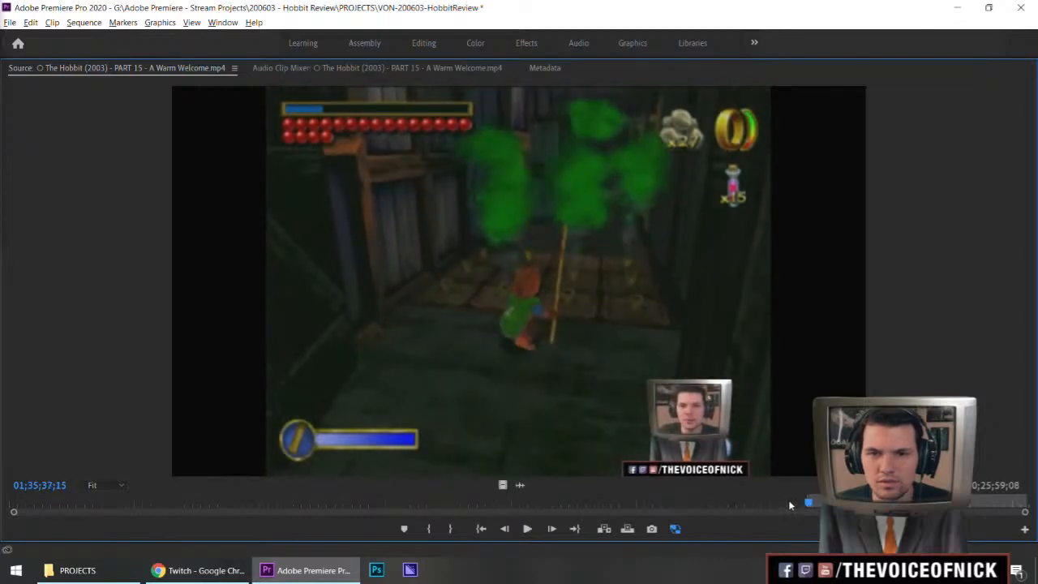
{"action": "key", "text": "space"}
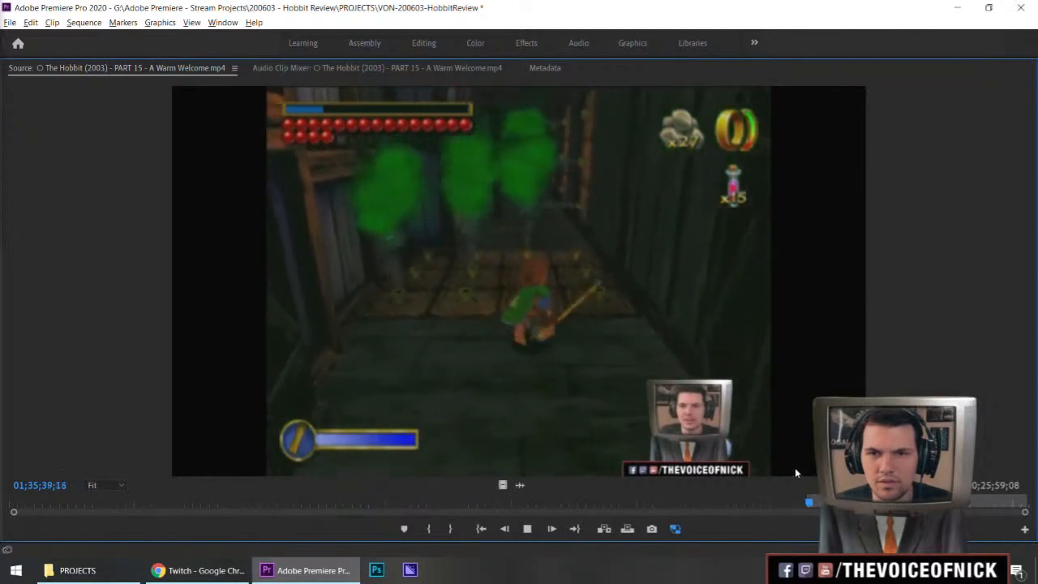
{"action": "key", "text": "space"}
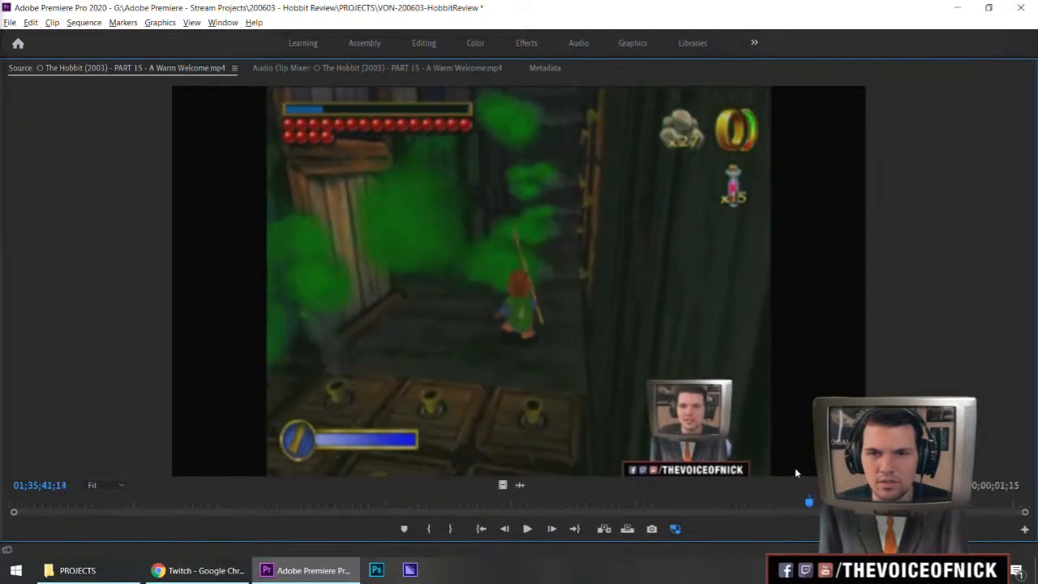
{"action": "key", "text": "grave"}
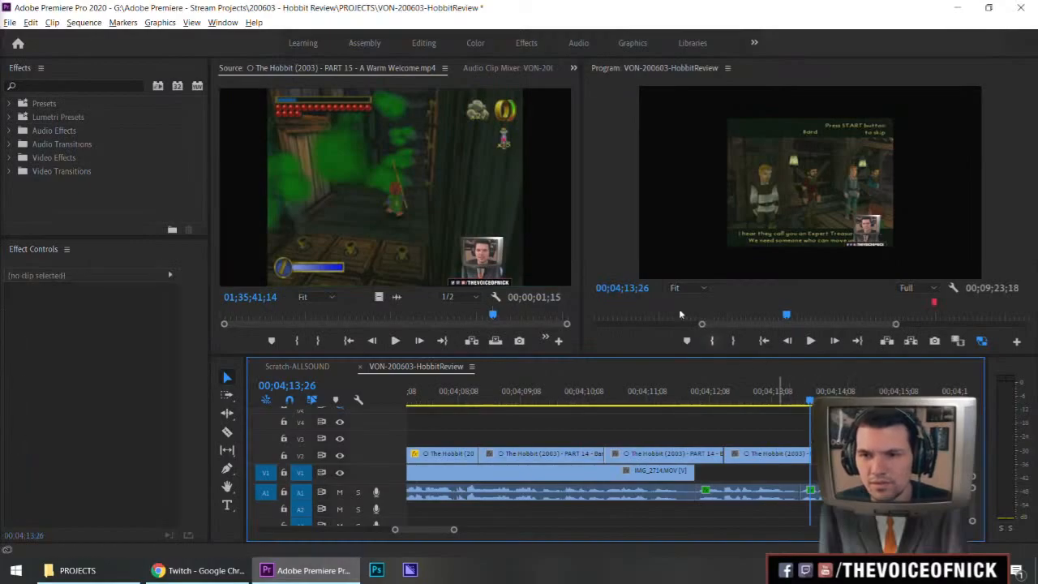
Step: Place the gas trap excerpt's video in the gap at 00;04;13;27 instead of the hallway clip and move it down to V2
{"action": "left_click_drag", "start_coordinate": [379, 297], "coordinate": [813, 438]}
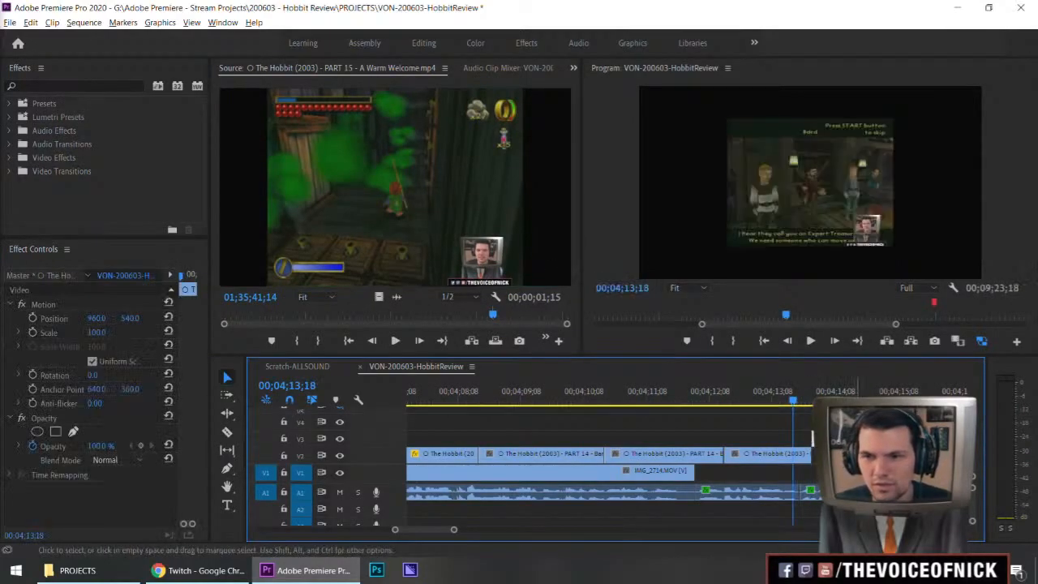
{"action": "left_click", "coordinate": [814, 422]}
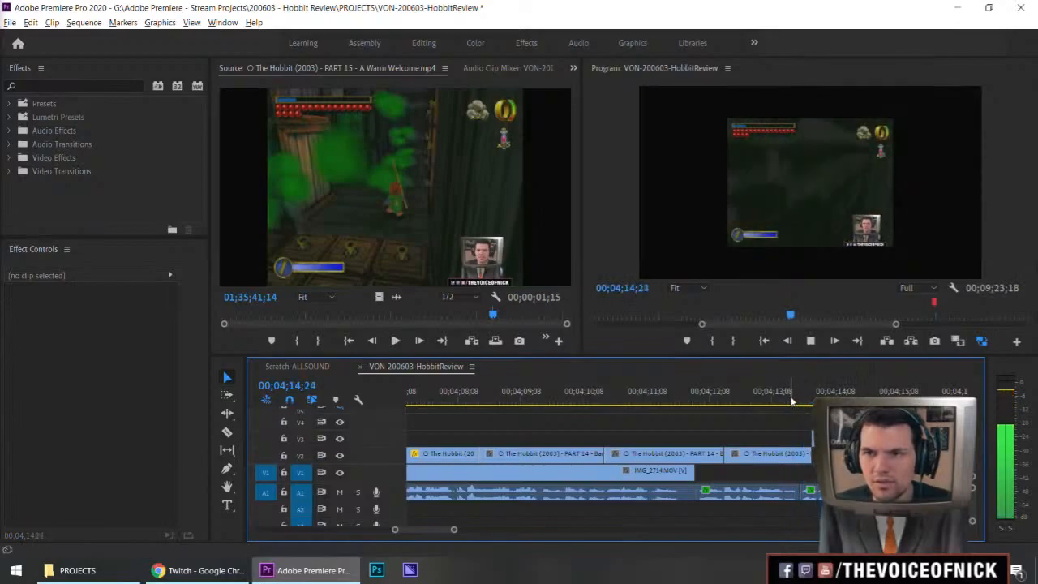
{"action": "key", "text": "space"}
{"action": "scroll", "coordinate": [722, 440], "scroll_direction": "down", "scroll_amount": 3}
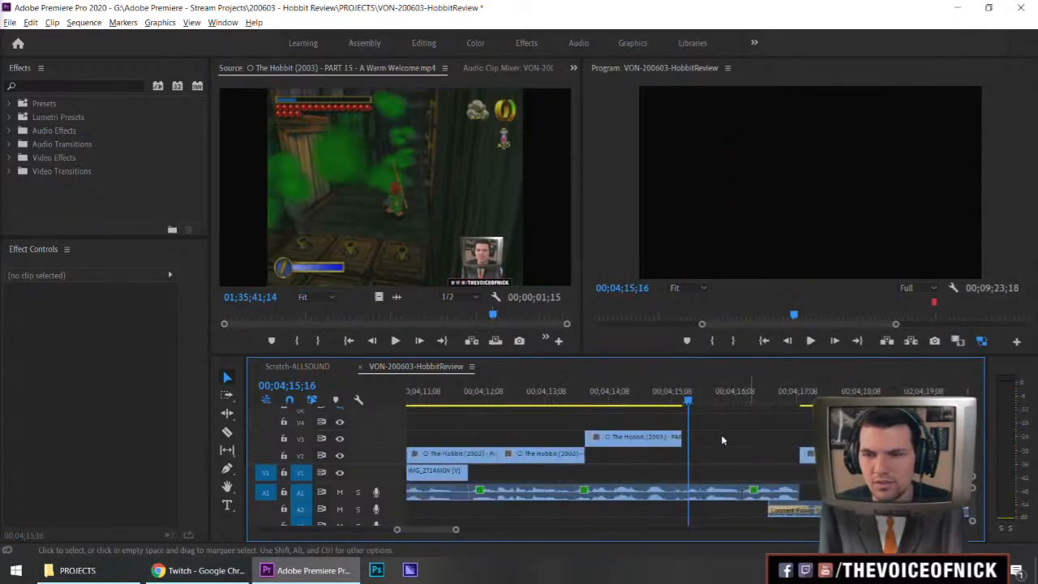
{"action": "mouse_move", "coordinate": [633, 457]}
{"action": "left_mouse_down"}
{"action": "mouse_move", "coordinate": [621, 429]}
{"action": "mouse_move", "coordinate": [624, 454]}
{"action": "left_mouse_up"}
Step: Find the wooden-beam walking scene in the Part 15 footage and mark a 00;00;03;24 excerpt ending at about 01;40;22;23
{"action": "left_click", "coordinate": [500, 317]}
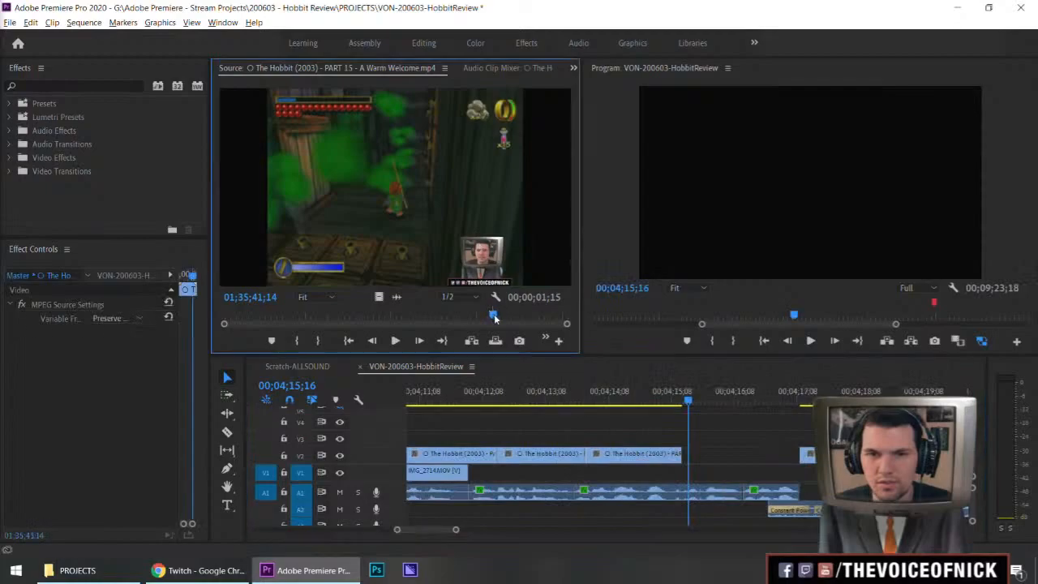
{"action": "left_click_drag", "start_coordinate": [501, 317], "coordinate": [501, 322]}
{"action": "key", "text": "space"}
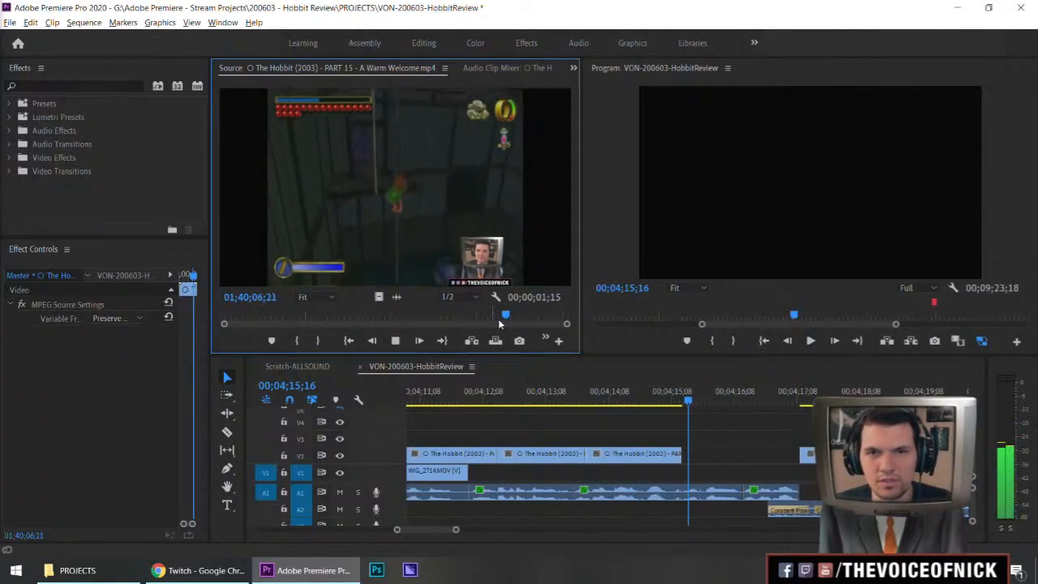
{"action": "key", "text": "l"}
{"action": "key", "text": "space"}
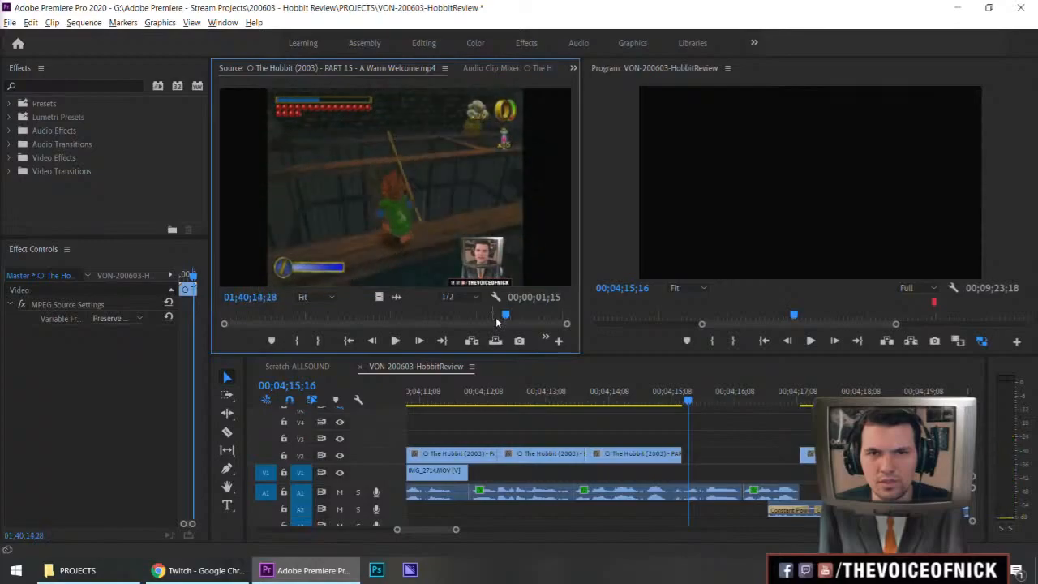
{"action": "key", "text": "space"}
{"action": "key", "text": "i"}
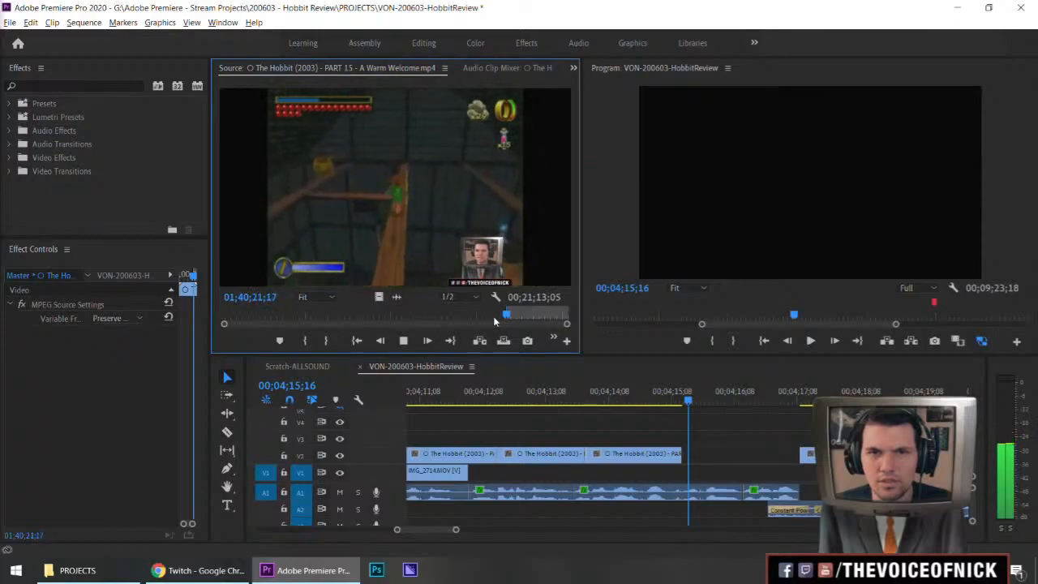
{"action": "key", "text": "o"}
{"action": "key", "text": "space"}
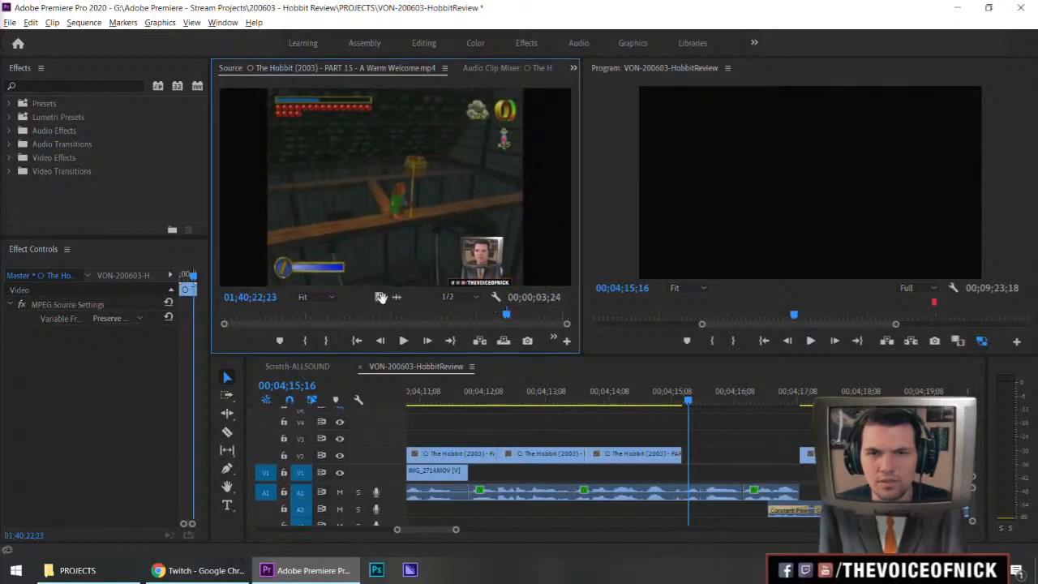
Step: Place the beam-walking excerpt's video on V3 directly after the gas trap clip and play it from about 00;04;15;10
{"action": "left_click_drag", "start_coordinate": [689, 428], "coordinate": [686, 434]}
{"action": "left_click", "coordinate": [678, 403]}
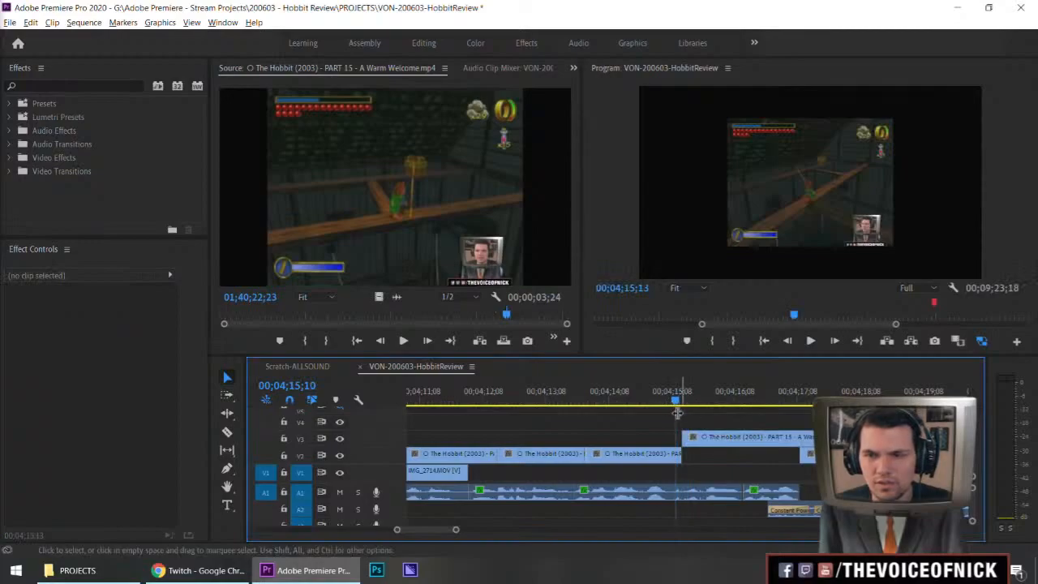
{"action": "scroll", "coordinate": [668, 414], "scroll_direction": "up", "scroll_amount": 1}
{"action": "key", "text": "space"}
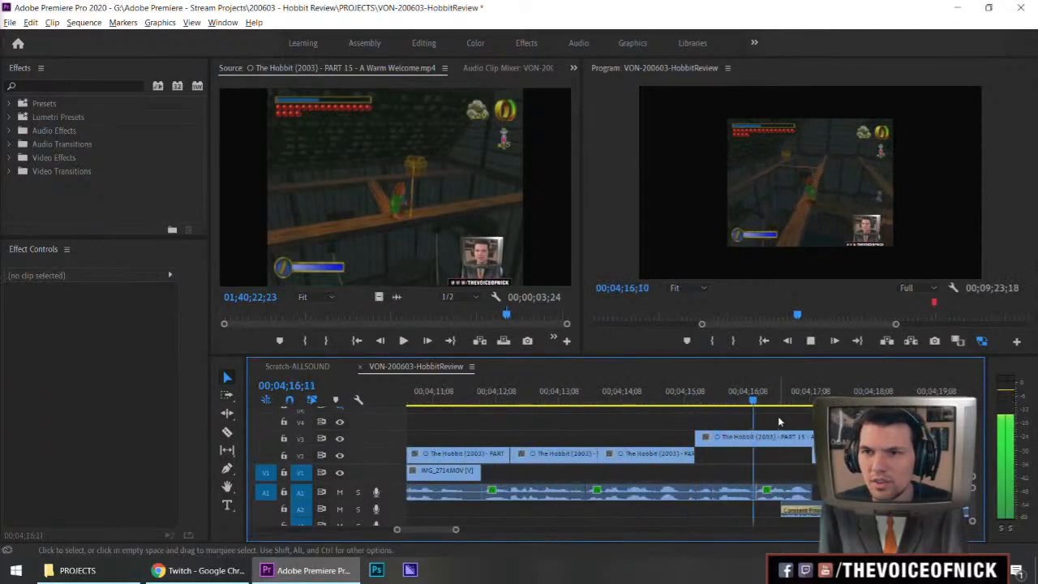
Step: Trim the opening of the beam-walking clip on V3, keep it against the gas trap clip, and shorten its end to meet the goblin cutscene
{"action": "key", "text": "space"}
{"action": "left_click_drag", "start_coordinate": [699, 441], "coordinate": [721, 441]}
{"action": "left_click", "coordinate": [689, 402]}
{"action": "left_click", "coordinate": [672, 410]}
{"action": "key", "text": "space"}
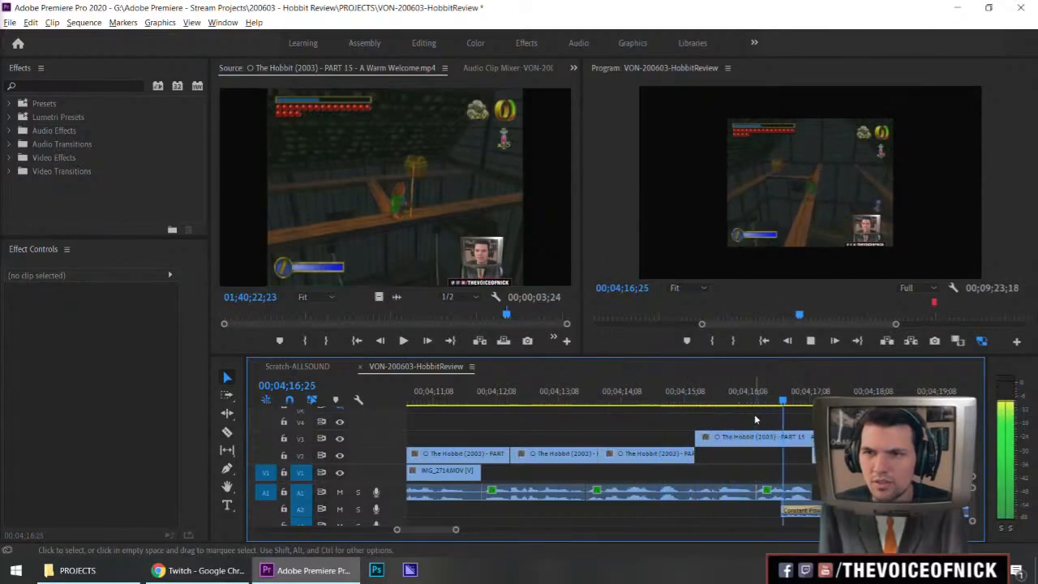
{"action": "key", "text": "space"}
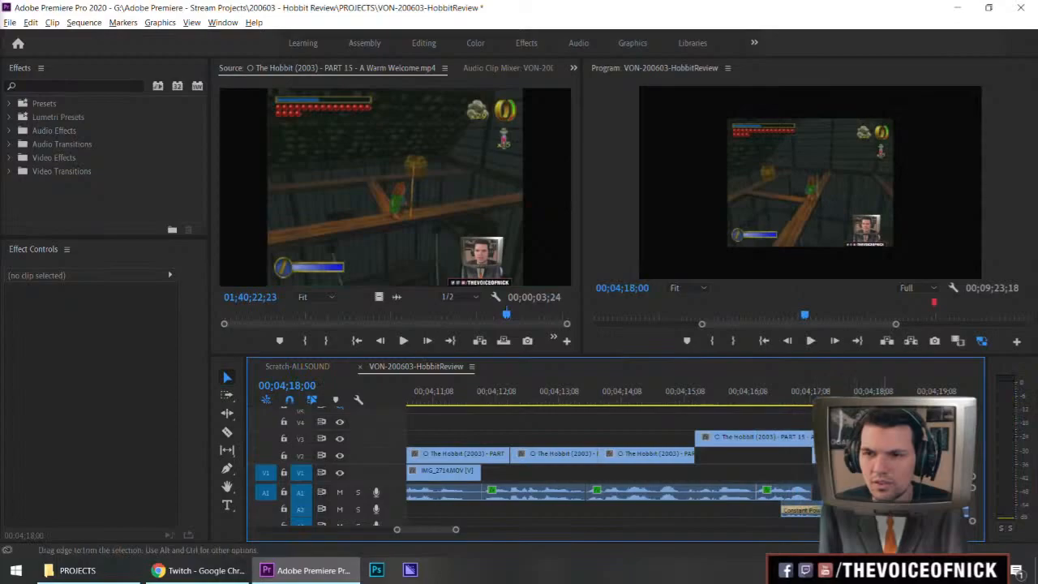
{"action": "left_click_drag", "start_coordinate": [885, 438], "coordinate": [812, 438]}
{"action": "left_click_drag", "start_coordinate": [790, 395], "coordinate": [668, 402]}
{"action": "key", "text": "space"}
{"action": "mouse_move", "coordinate": [767, 415]}
{"action": "left_mouse_down"}
{"action": "mouse_move", "coordinate": [731, 420]}
{"action": "mouse_move", "coordinate": [778, 423]}
{"action": "left_mouse_up"}
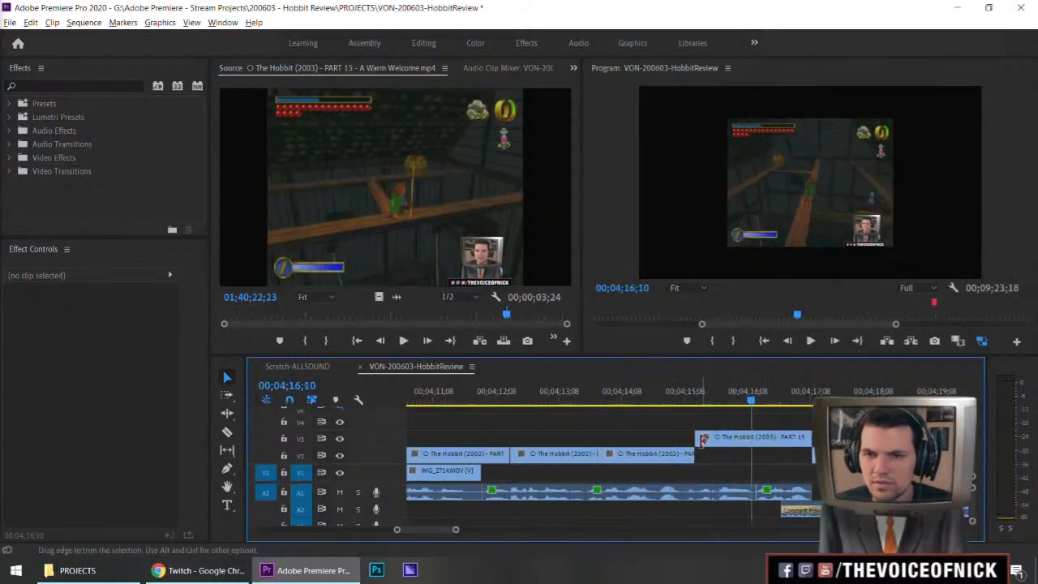
Step: Trim more from the beam-walking clip's start, end it at about 00;04;16;17, and replay the cut from the gas trap clip
{"action": "mouse_move", "coordinate": [704, 438]}
{"action": "left_mouse_down"}
{"action": "mouse_move", "coordinate": [766, 438]}
{"action": "mouse_move", "coordinate": [722, 442]}
{"action": "left_mouse_up"}
{"action": "left_click_drag", "start_coordinate": [695, 395], "coordinate": [660, 397]}
{"action": "left_click_drag", "start_coordinate": [716, 414], "coordinate": [764, 437]}
{"action": "key", "text": "space"}
{"action": "left_click", "coordinate": [690, 399]}
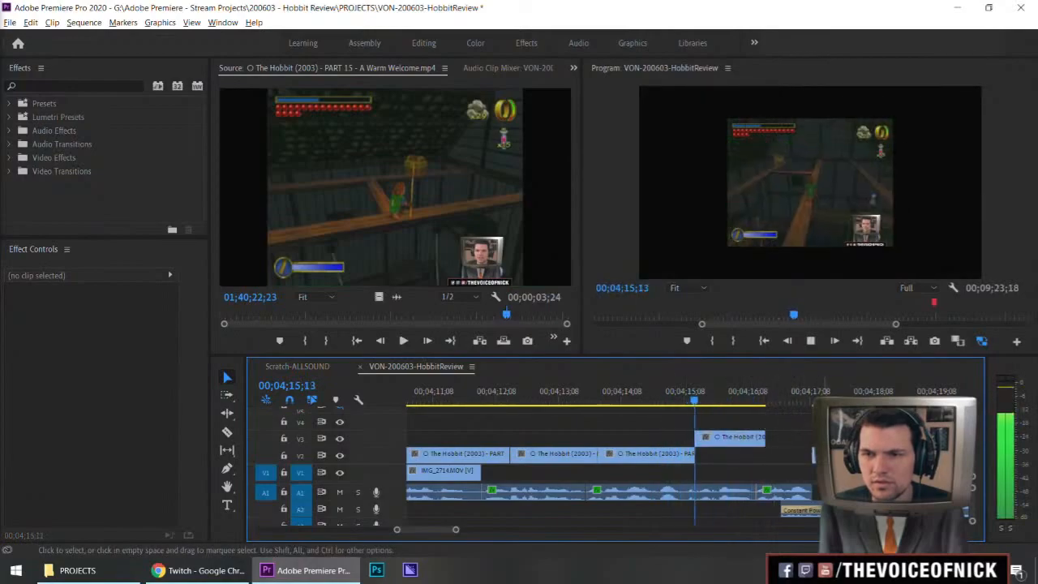
{"action": "key", "text": "="}
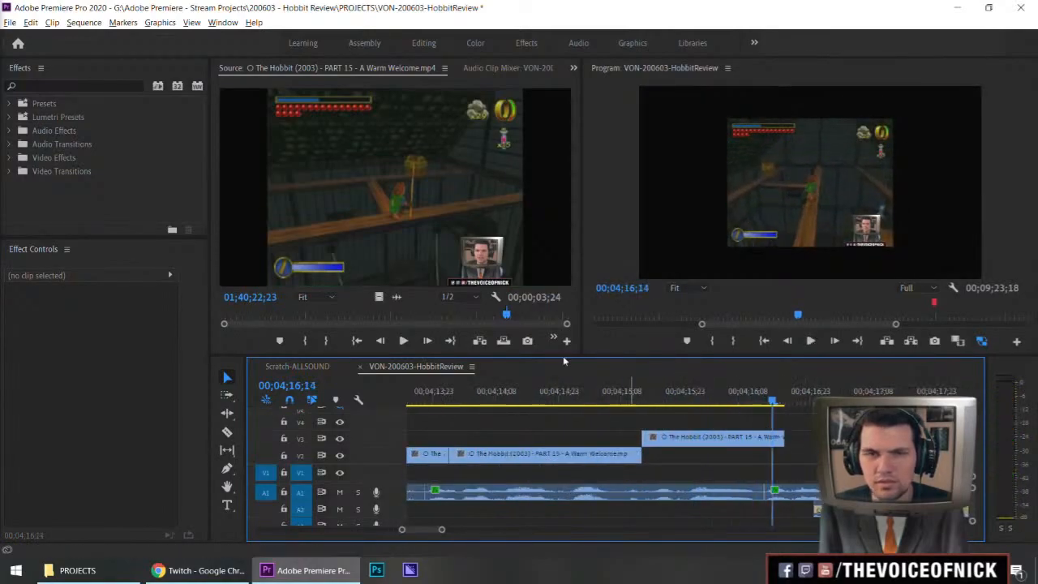
Step: Search the Part 15 footage for the outdoor wooden walkway scene with the blue light and mark a 00;00;01;13 excerpt
{"action": "left_click_drag", "start_coordinate": [506, 315], "coordinate": [516, 320]}
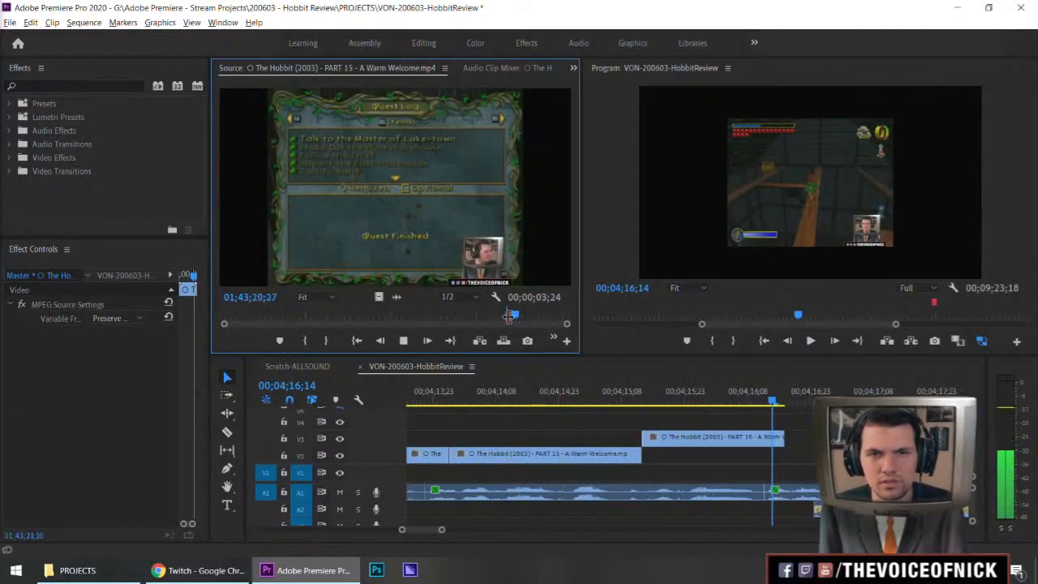
{"action": "key", "text": "space"}
{"action": "key", "text": "space"}
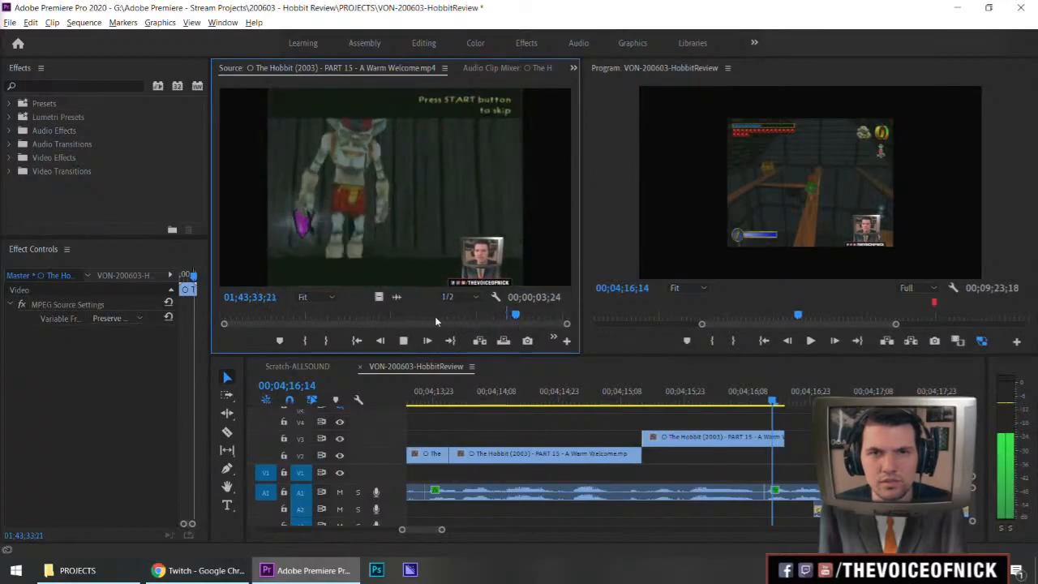
{"action": "left_click", "coordinate": [385, 316]}
{"action": "left_click_drag", "start_coordinate": [414, 323], "coordinate": [413, 322]}
{"action": "left_click", "coordinate": [897, 388]}
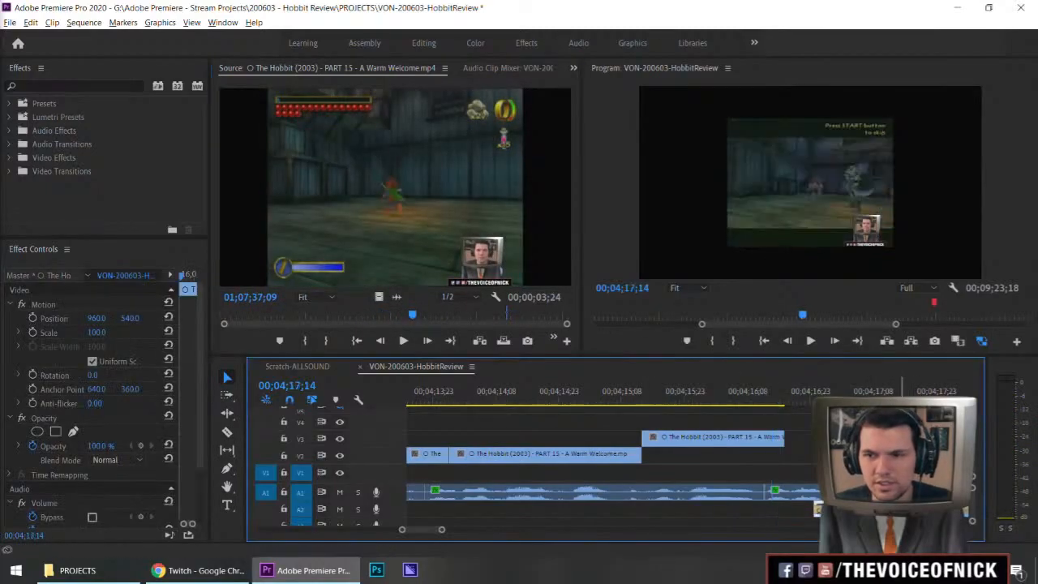
{"action": "key", "text": "f"}
{"action": "left_click_drag", "start_coordinate": [406, 320], "coordinate": [398, 300]}
{"action": "key", "text": "space"}
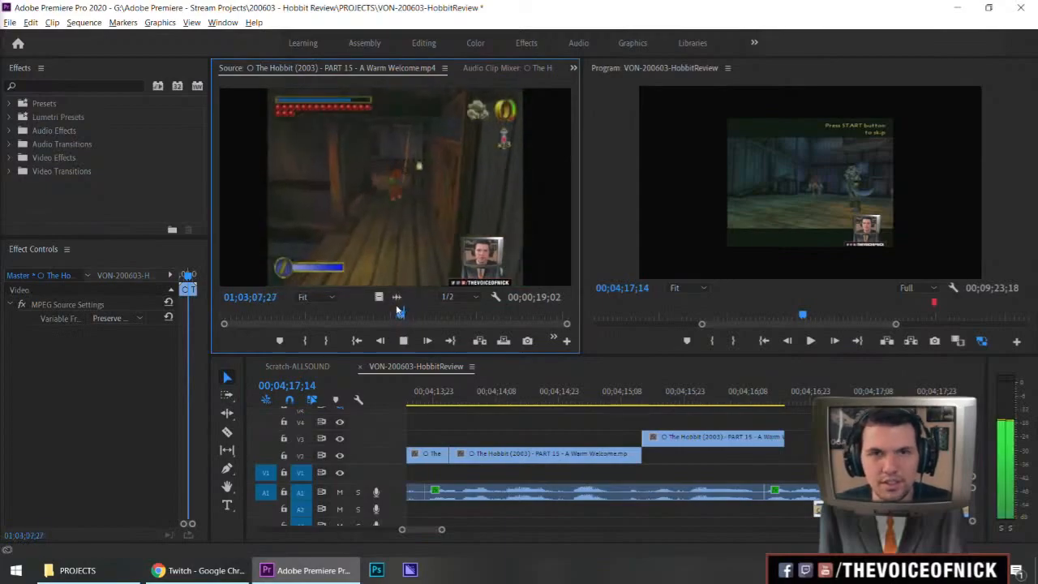
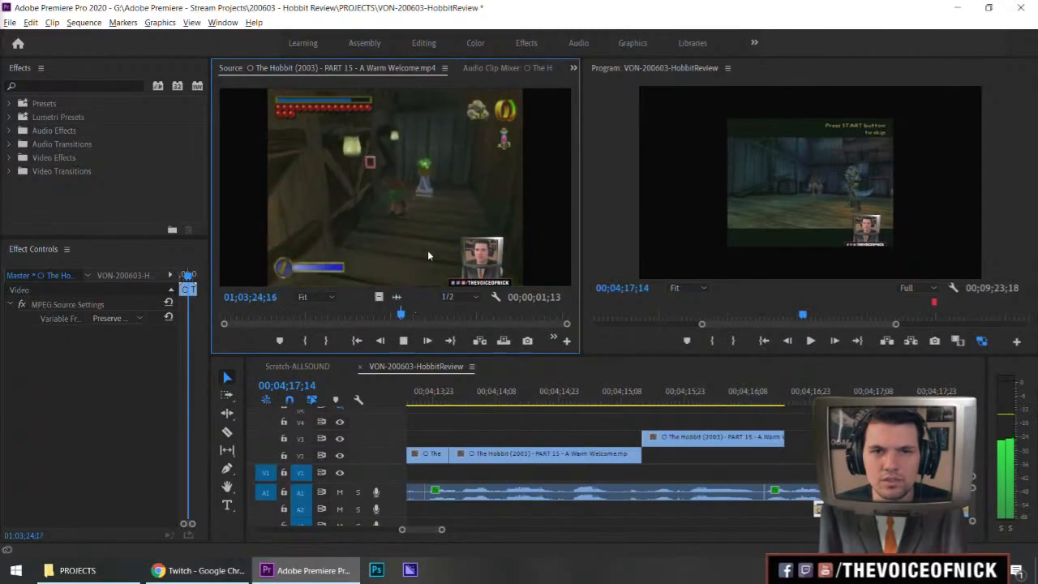
{"action": "key", "text": "space"}
Step: Place the walkway excerpt's video on V3 directly after the beam-walking clip and play it into the goblin cutscene
{"action": "left_click", "coordinate": [848, 384]}
{"action": "left_click", "coordinate": [850, 382]}
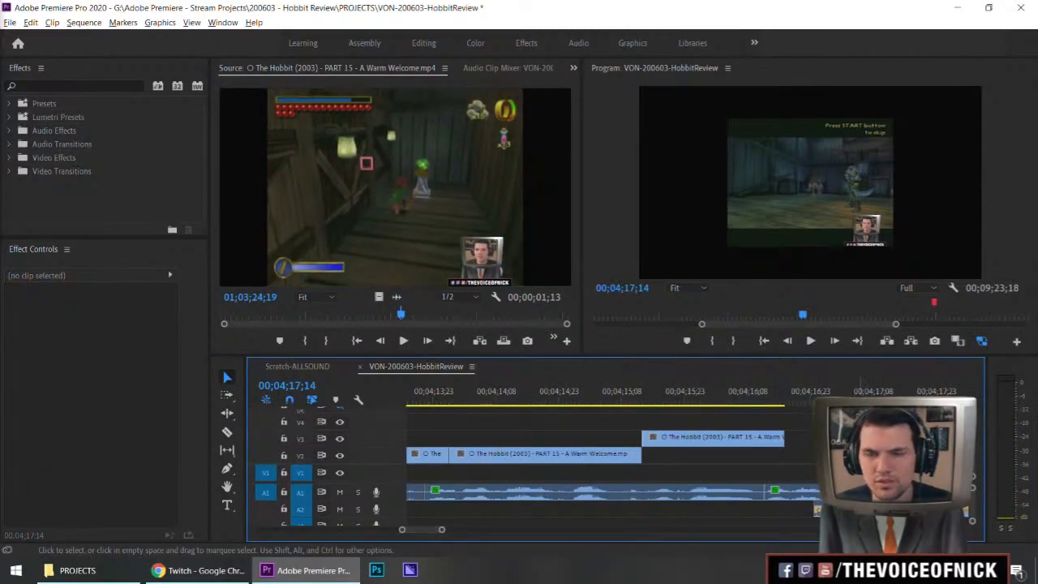
{"action": "key", "text": "minus"}
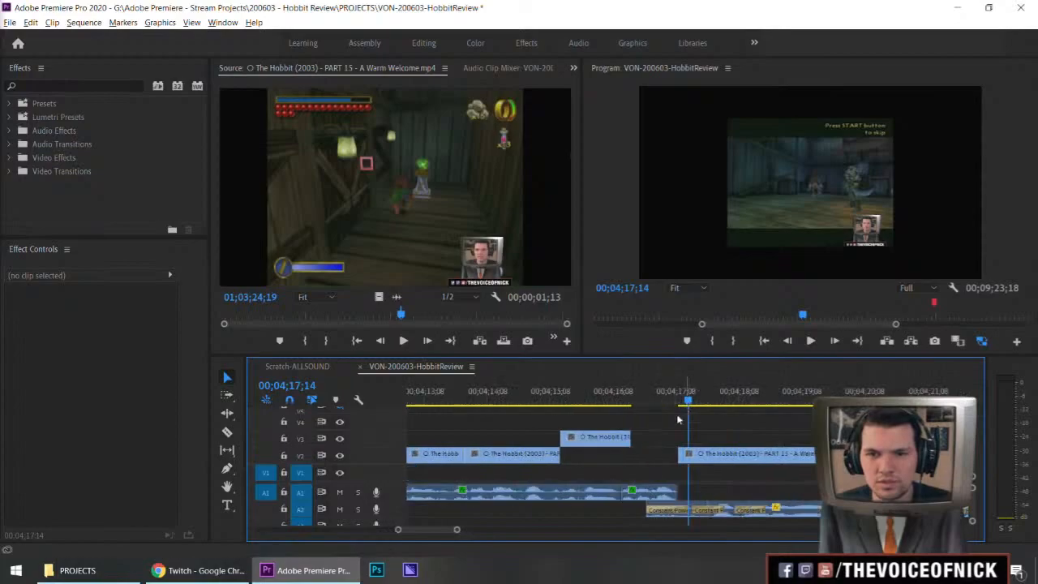
{"action": "left_click_drag", "start_coordinate": [377, 298], "coordinate": [639, 438]}
{"action": "left_click", "coordinate": [638, 398]}
{"action": "key", "text": "equal"}
{"action": "key", "text": "space"}
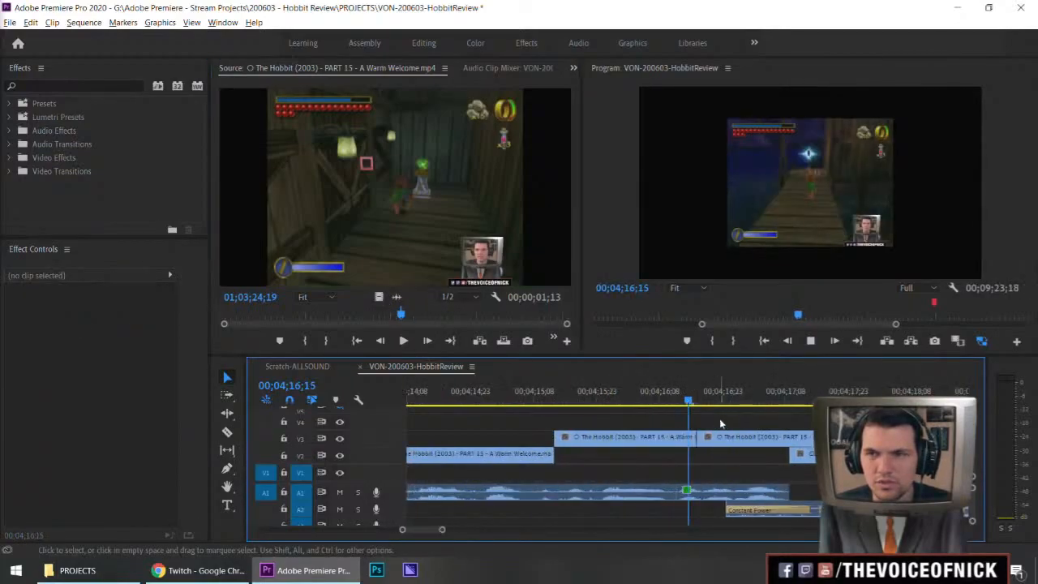
{"action": "key", "text": "space"}
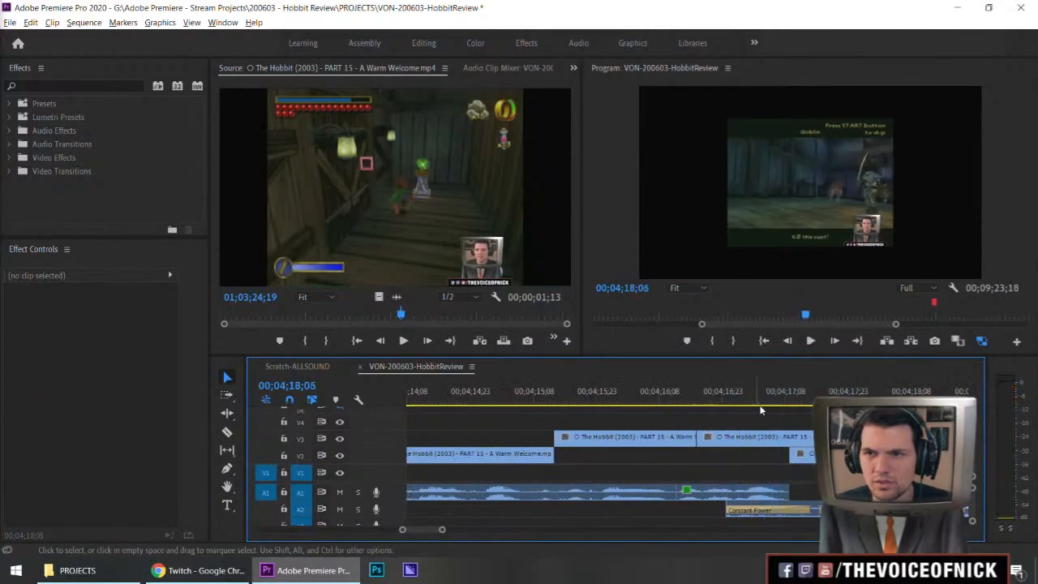
Step: Reorder the clips so the walkway excerpt on V3 comes first, followed by the gas trap clip on V2 and the beam-walking clip on V3
{"action": "left_click_drag", "start_coordinate": [710, 403], "coordinate": [508, 424]}
{"action": "key", "text": "minus"}
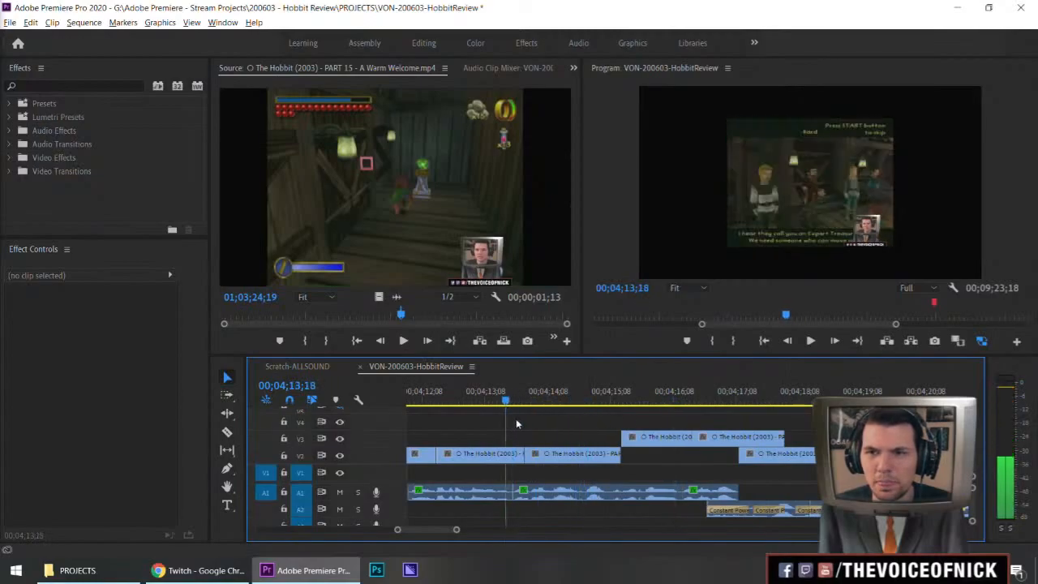
{"action": "key", "text": "space"}
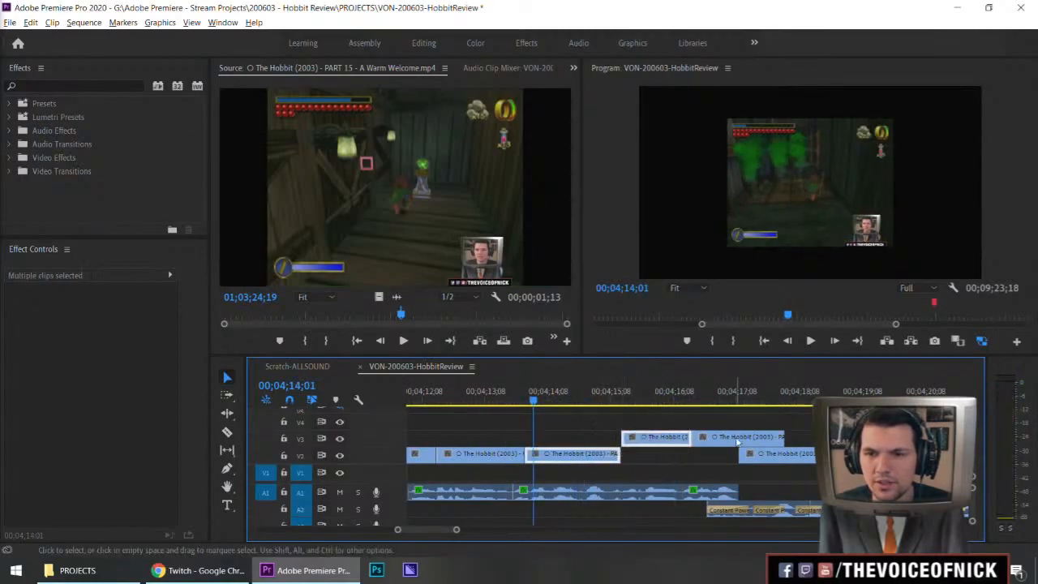
{"action": "left_click_drag", "start_coordinate": [738, 442], "coordinate": [704, 453]}
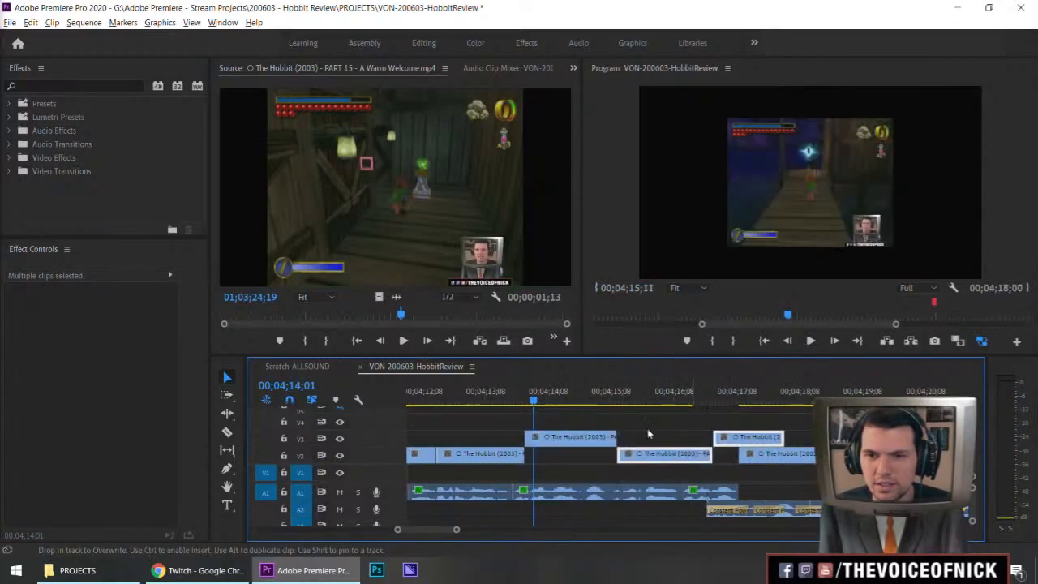
Step: Replay the section from about 00;04;07;19 and move the hallway clip on V2 to about 00;04;10;03, over the preceding cutscene's end
{"action": "left_click_drag", "start_coordinate": [563, 398], "coordinate": [445, 398]}
{"action": "key", "text": "minus"}
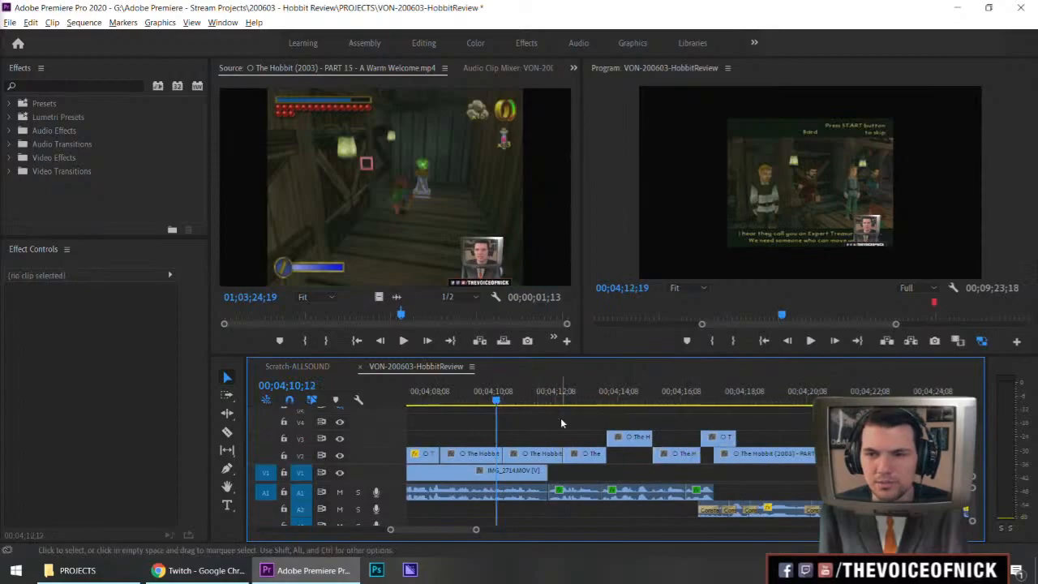
{"action": "key", "text": "equal"}
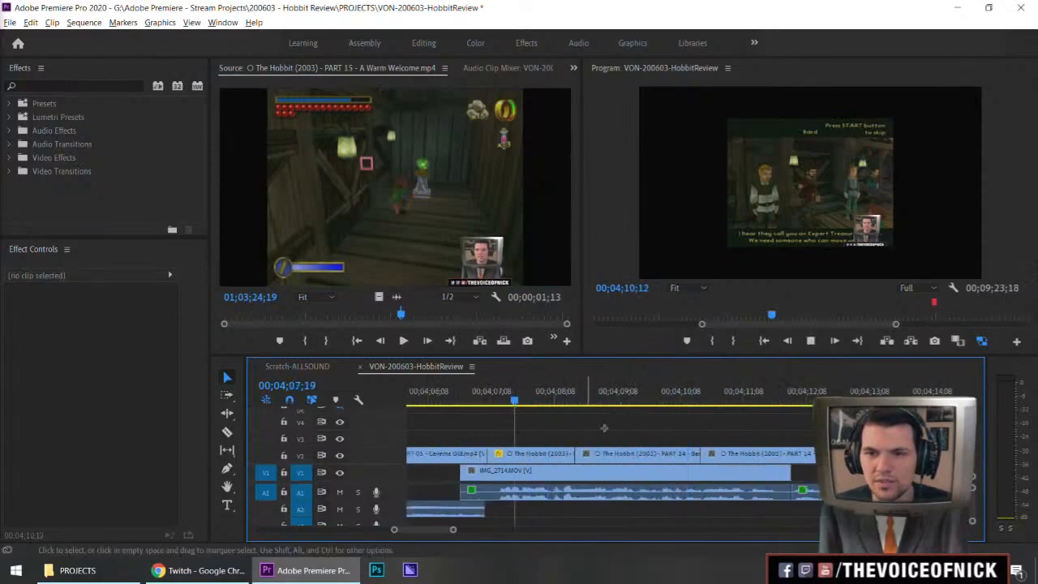
{"action": "key", "text": "minus"}
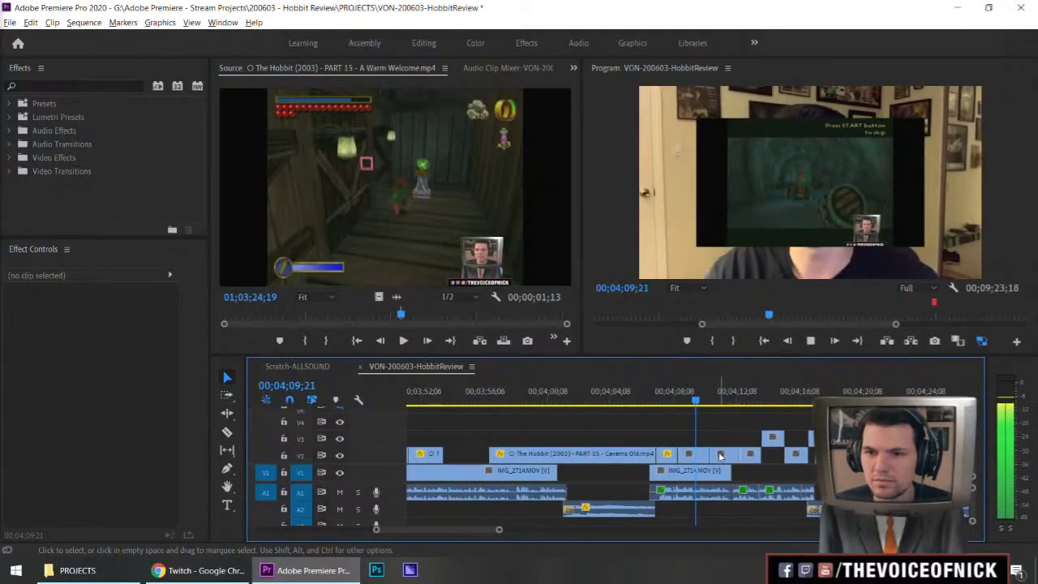
{"action": "left_click", "coordinate": [719, 392]}
{"action": "left_click_drag", "start_coordinate": [718, 393], "coordinate": [670, 403]}
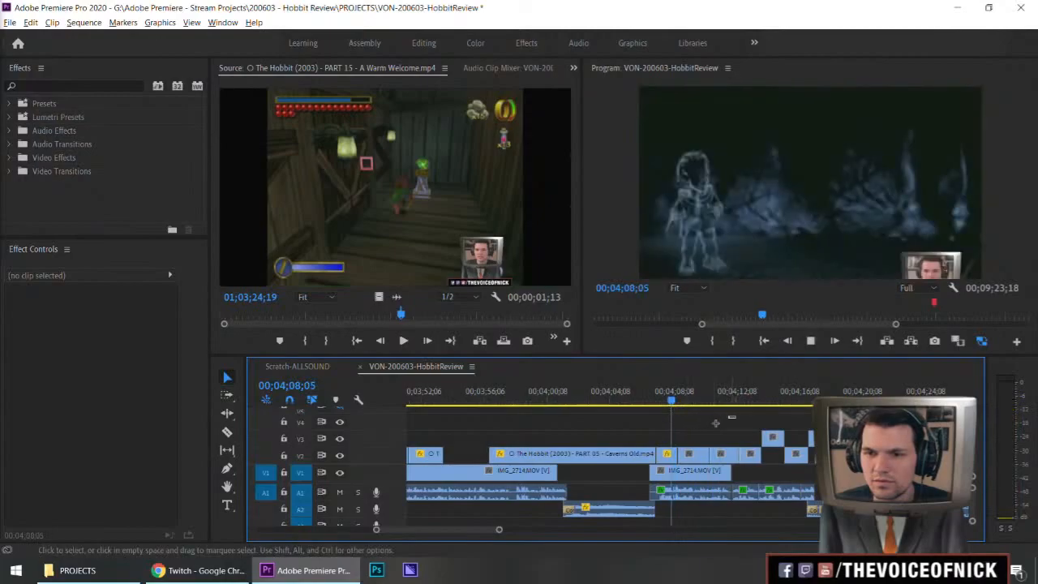
{"action": "key", "text": "space"}
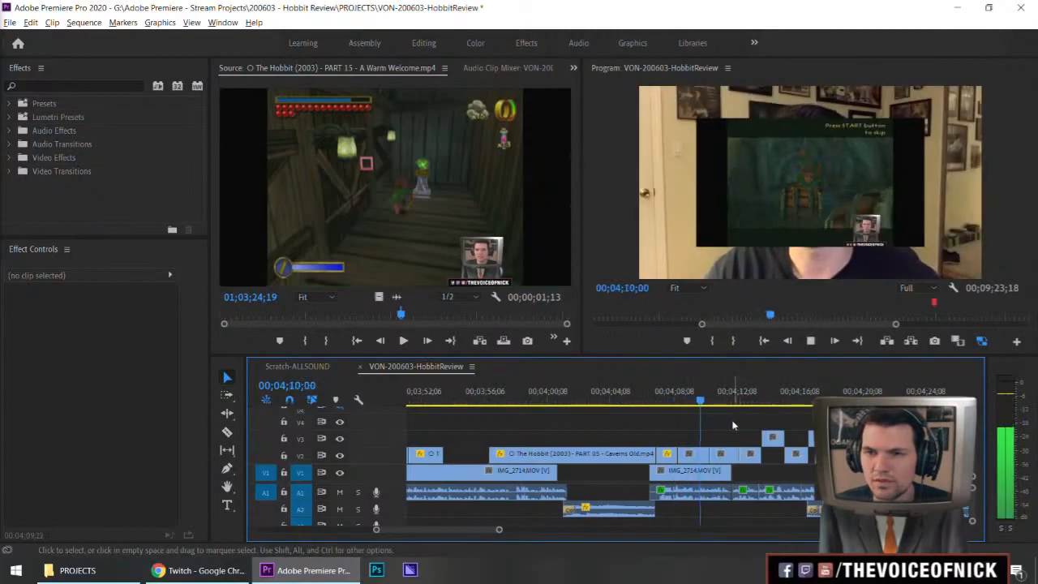
{"action": "left_click_drag", "start_coordinate": [725, 459], "coordinate": [714, 459]}
{"action": "left_click", "coordinate": [669, 401]}
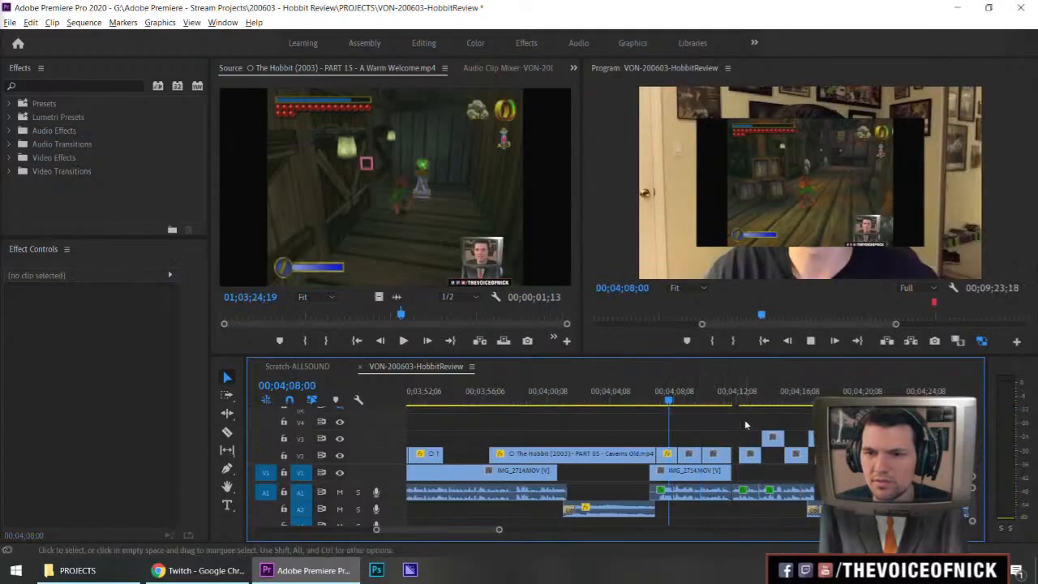
{"action": "key", "text": "space"}
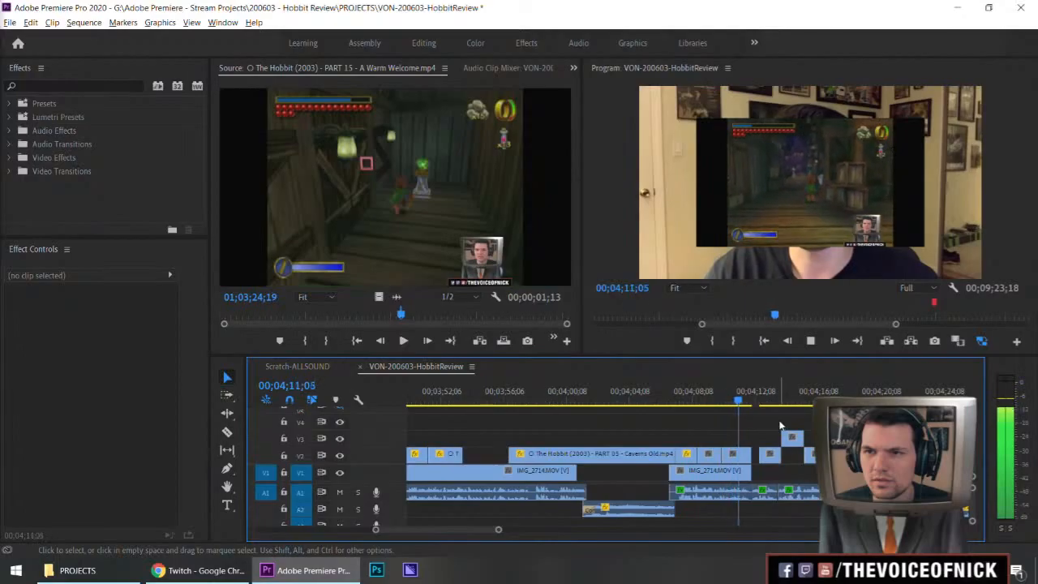
Step: Move the guards' cutscene, walkway, gas trap and beam-walking clips earlier together to close the gap after the hallway clip, and replay the join
{"action": "key", "text": "space"}
{"action": "key", "text": "="}
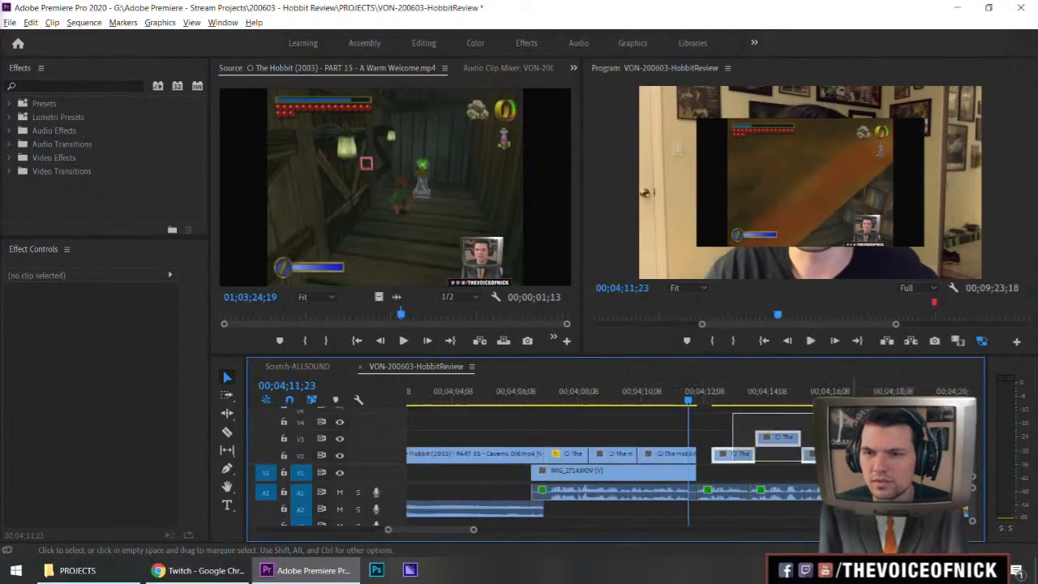
{"action": "left_click_drag", "start_coordinate": [736, 459], "coordinate": [713, 460]}
{"action": "key", "text": "j"}
{"action": "key", "text": "j"}
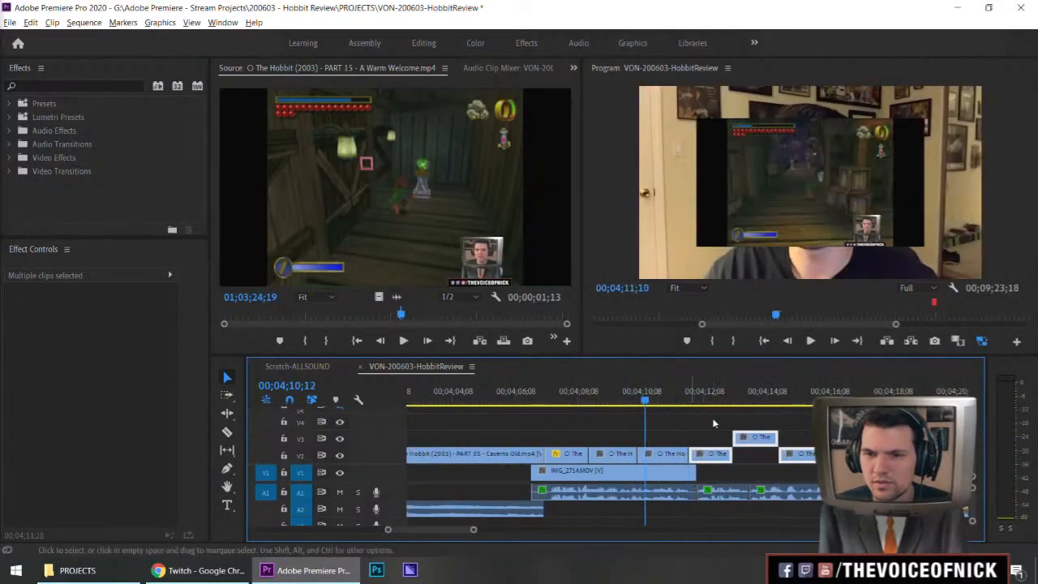
{"action": "key", "text": "="}
{"action": "key", "text": "l"}
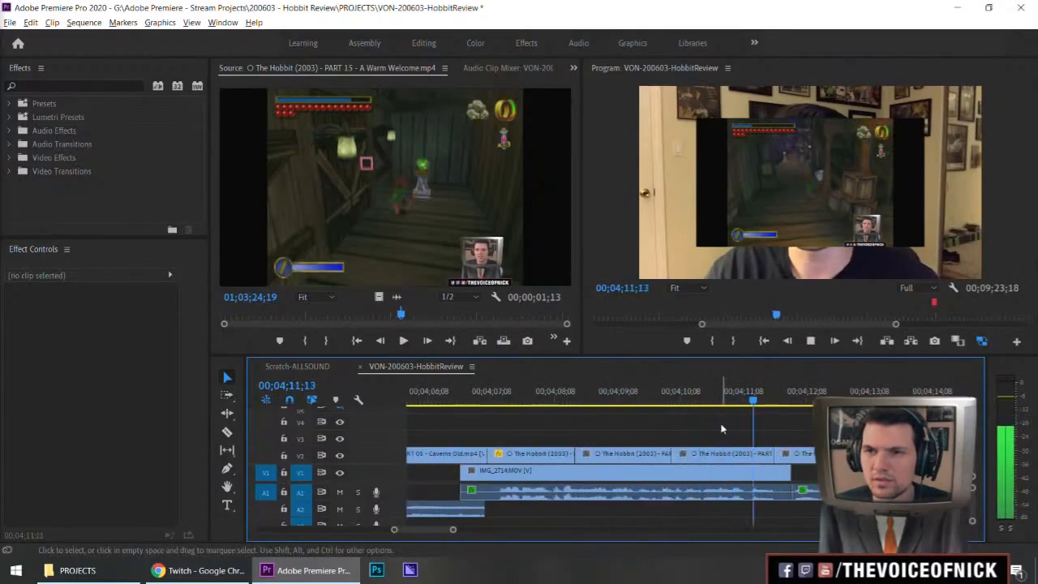
{"action": "key", "text": "space"}
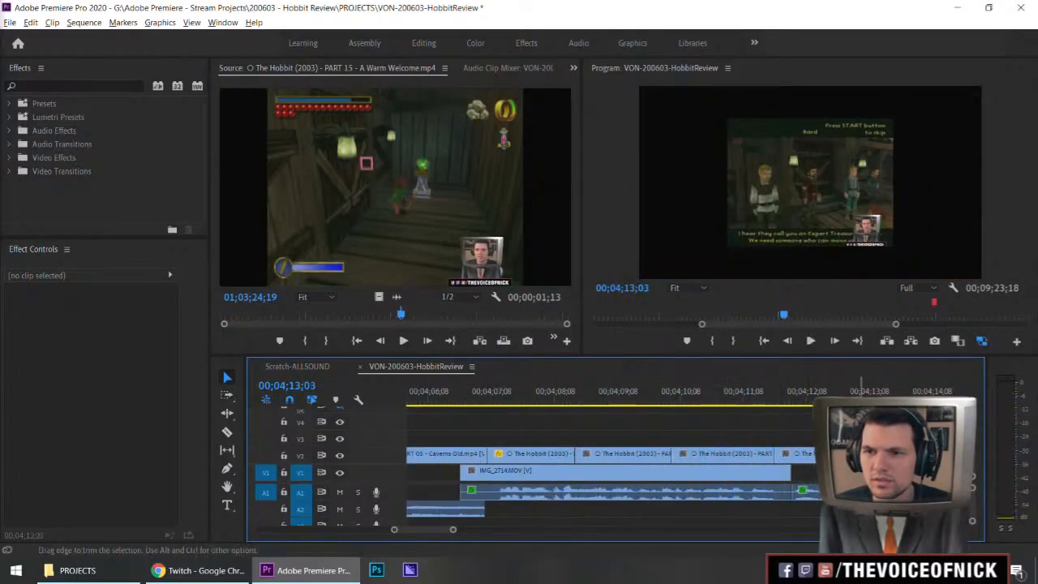
Step: Move the walkway clip on V3 to start at about 00;04;12;29, over the end of the guards' cutscene, and play it
{"action": "key", "text": "-"}
{"action": "left_click", "coordinate": [725, 396]}
{"action": "key", "text": "space"}
{"action": "key", "text": "="}
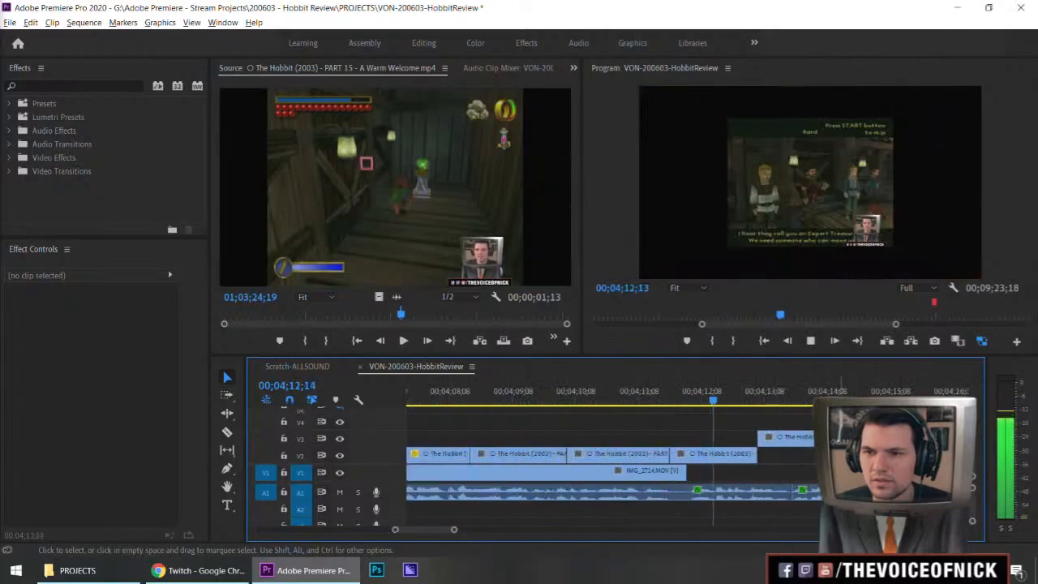
{"action": "left_click_drag", "start_coordinate": [793, 444], "coordinate": [780, 445]}
{"action": "key", "text": "space"}
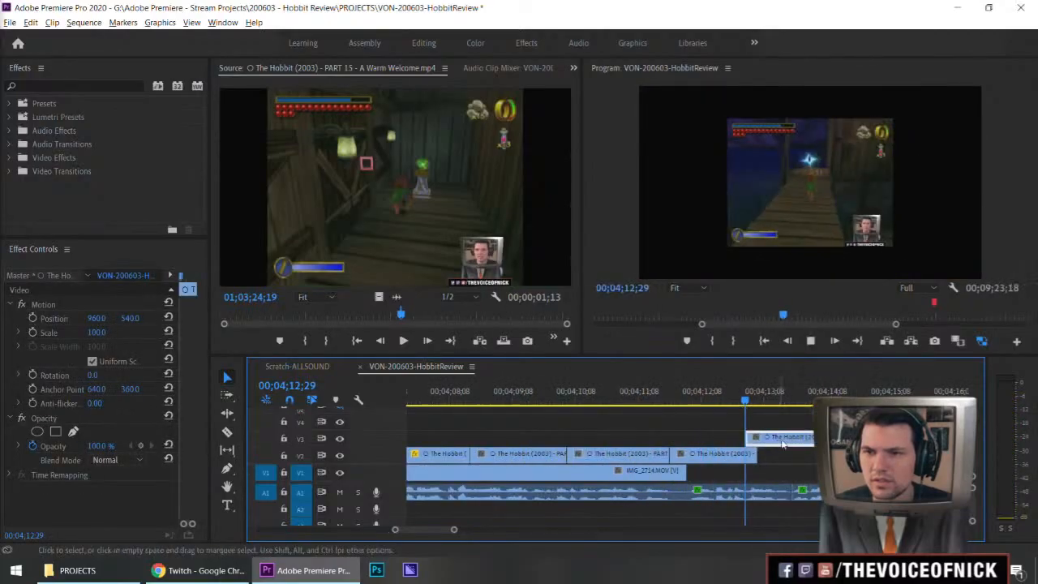
{"action": "key", "text": "space"}
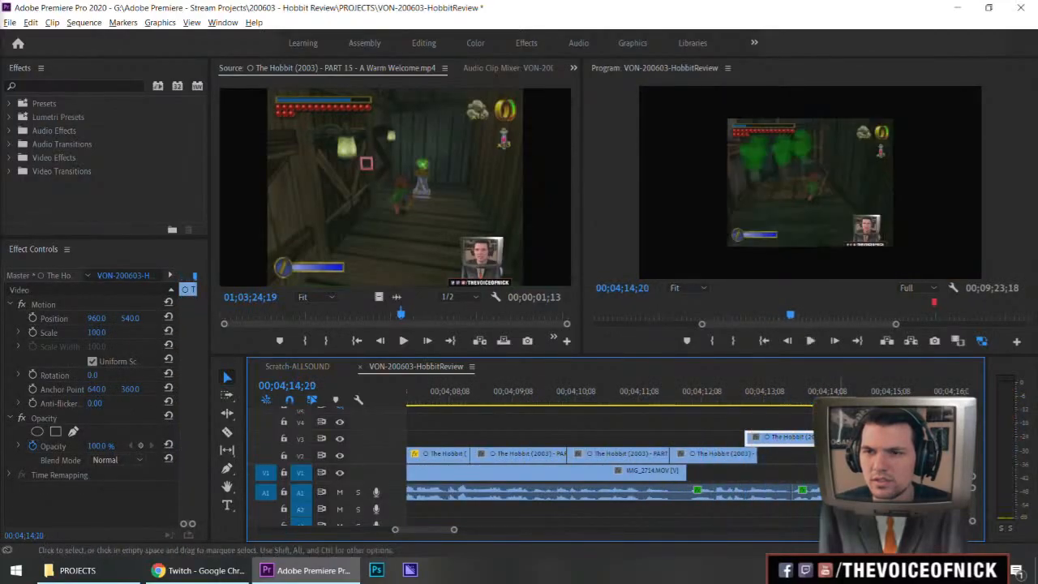
Step: Move the gas trap clip on V2 to directly follow the walkway clip at about 00;04;14;12 and play it
{"action": "key", "text": "Up"}
{"action": "key", "text": "Left"}
{"action": "key", "text": "Left"}
{"action": "key", "text": "shift+Left"}
{"action": "key", "text": "shift+Left"}
{"action": "key", "text": "space"}
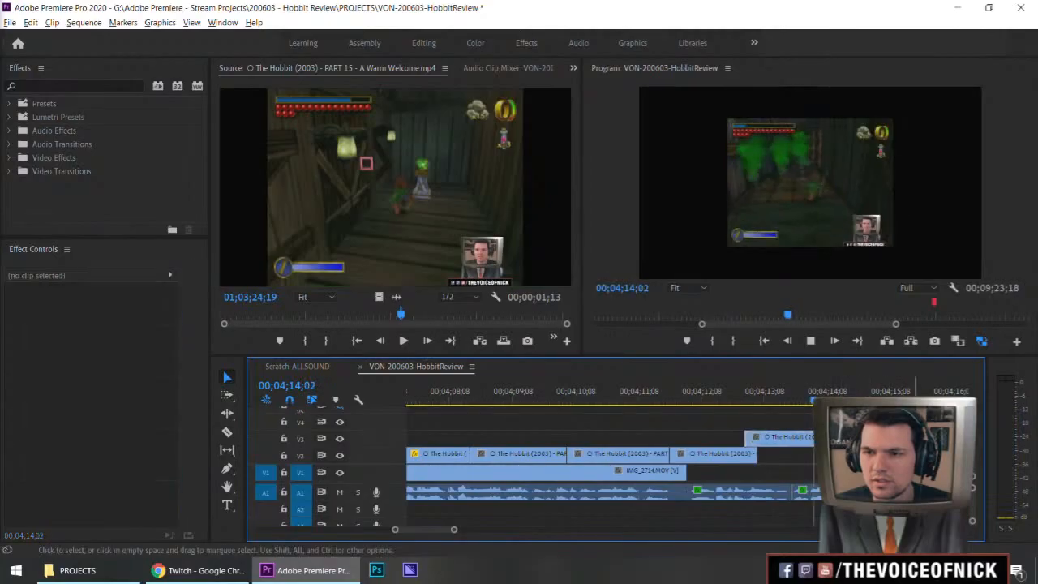
{"action": "scroll", "coordinate": [965, 511], "scroll_direction": "down", "scroll_amount": 2}
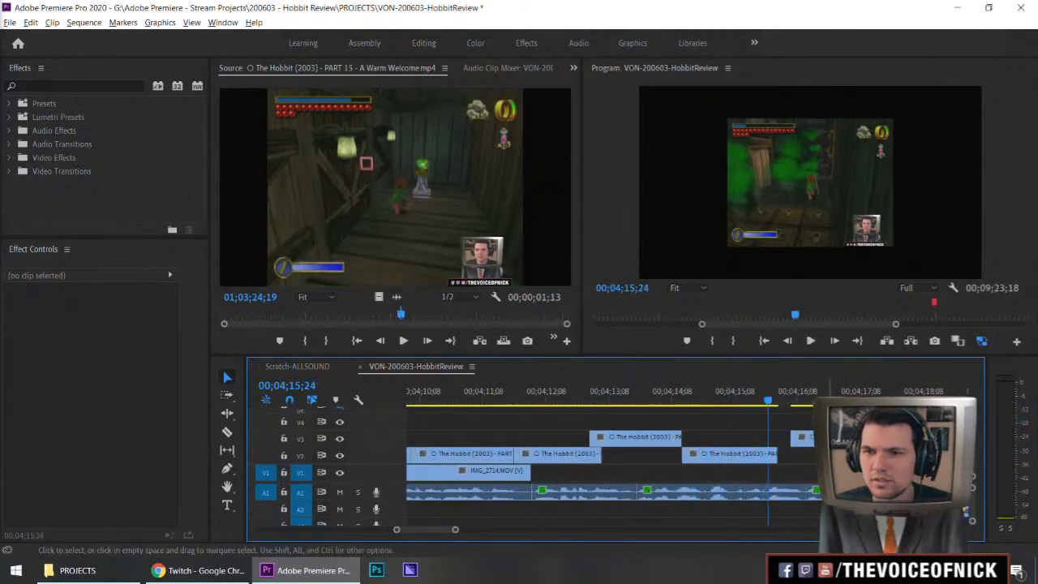
Step: Move the beam-walking clip on V3 to start at 00;04;15;24, over the gas trap clip's end, and play it to about 00;04;16;26
{"action": "key", "text": "space"}
{"action": "left_click_drag", "start_coordinate": [810, 442], "coordinate": [802, 440]}
{"action": "key", "text": "space"}
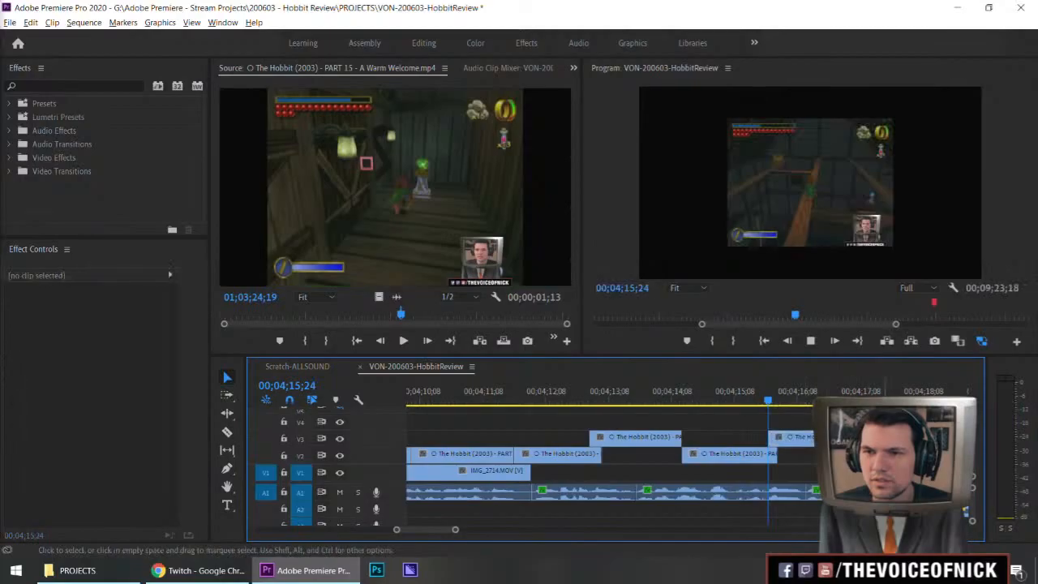
{"action": "scroll", "coordinate": [746, 428], "scroll_direction": "down", "scroll_amount": 2}
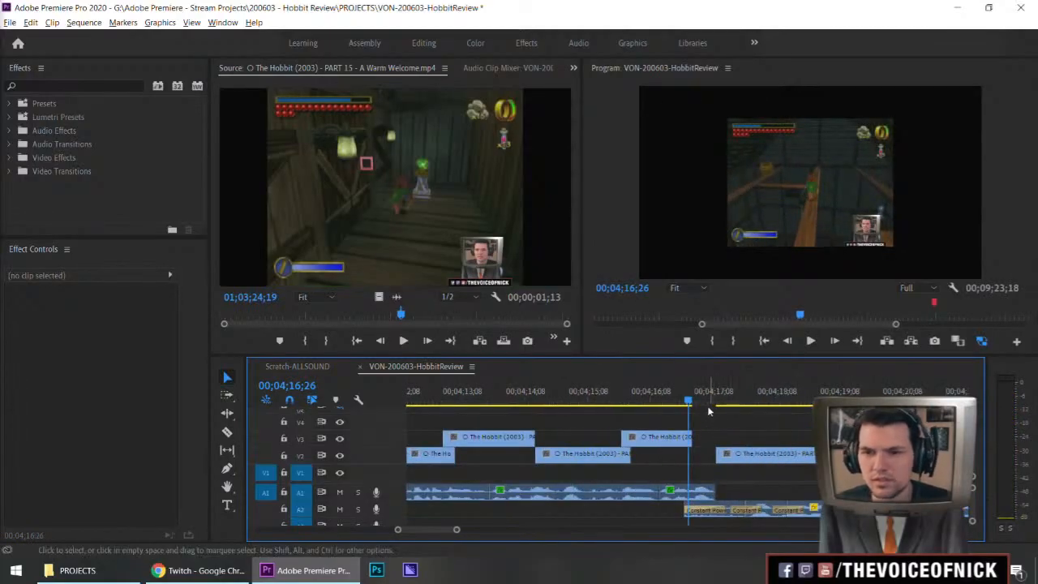
Step: Try extending the goblin cutscene clip's start on V2 back to the beam-walking clip's end, play the join, and restore the trim
{"action": "left_click", "coordinate": [736, 408]}
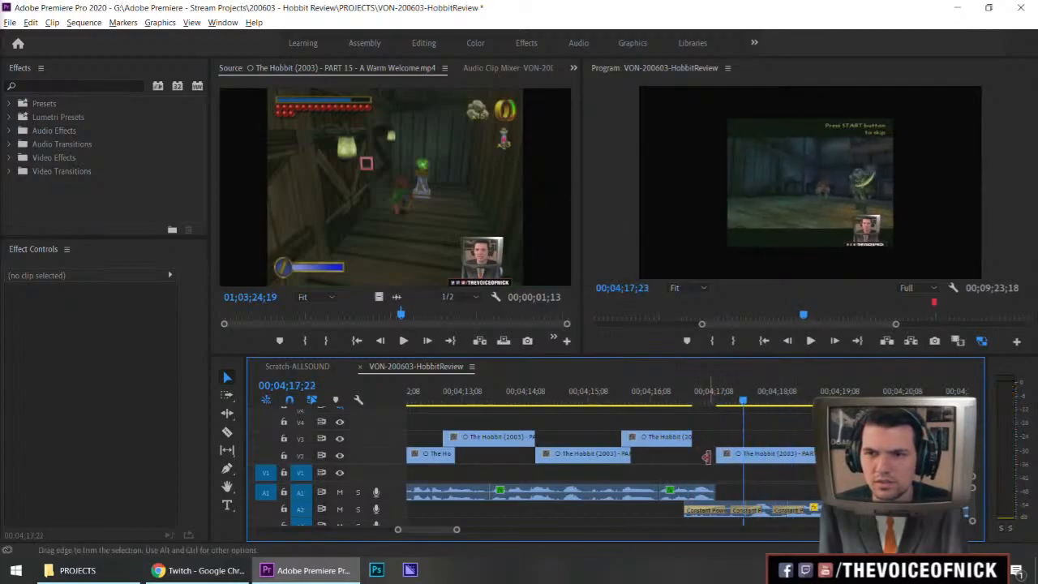
{"action": "left_click_drag", "start_coordinate": [711, 456], "coordinate": [692, 456]}
{"action": "left_click_drag", "start_coordinate": [700, 403], "coordinate": [650, 426]}
{"action": "key", "text": "space"}
{"action": "left_click_drag", "start_coordinate": [749, 425], "coordinate": [717, 430]}
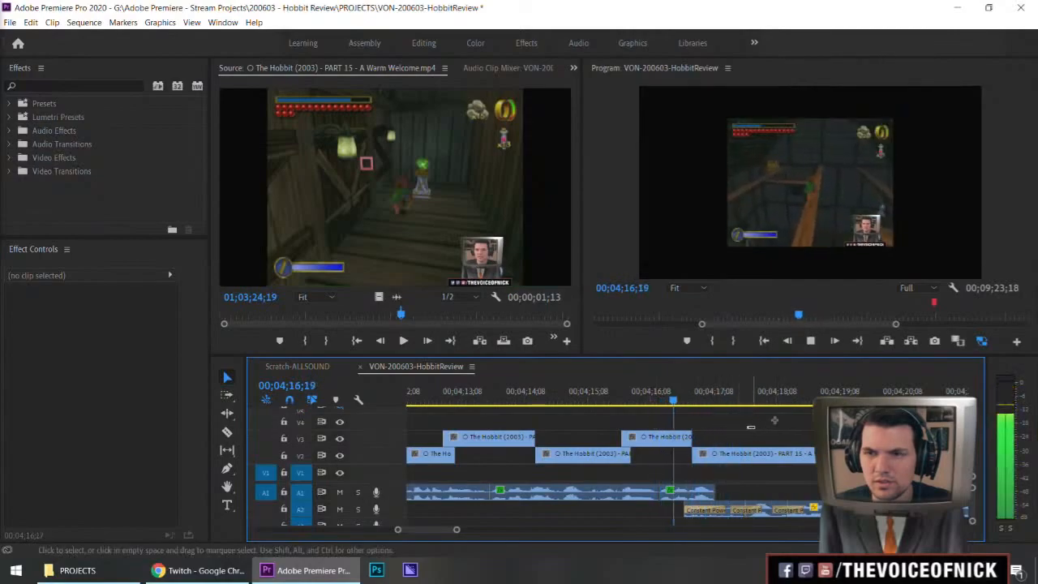
{"action": "key", "text": "space"}
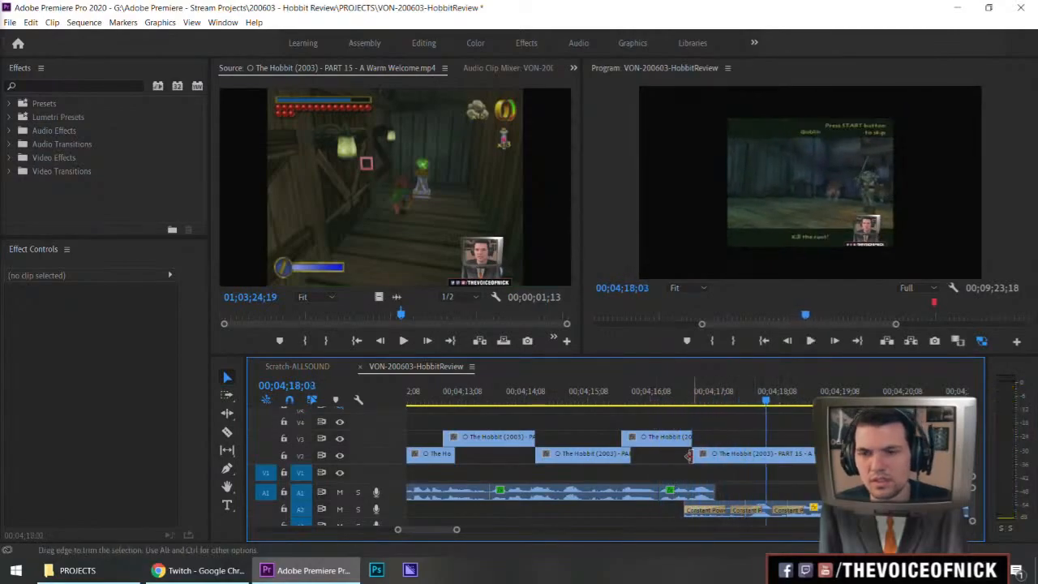
{"action": "left_click_drag", "start_coordinate": [688, 456], "coordinate": [716, 456]}
Step: Move the beam-walking clip on V3 later, to end where the goblin cutscene clip starts at about 00;04;17;09
{"action": "left_click_drag", "start_coordinate": [687, 406], "coordinate": [642, 424]}
{"action": "left_click_drag", "start_coordinate": [734, 421], "coordinate": [699, 431]}
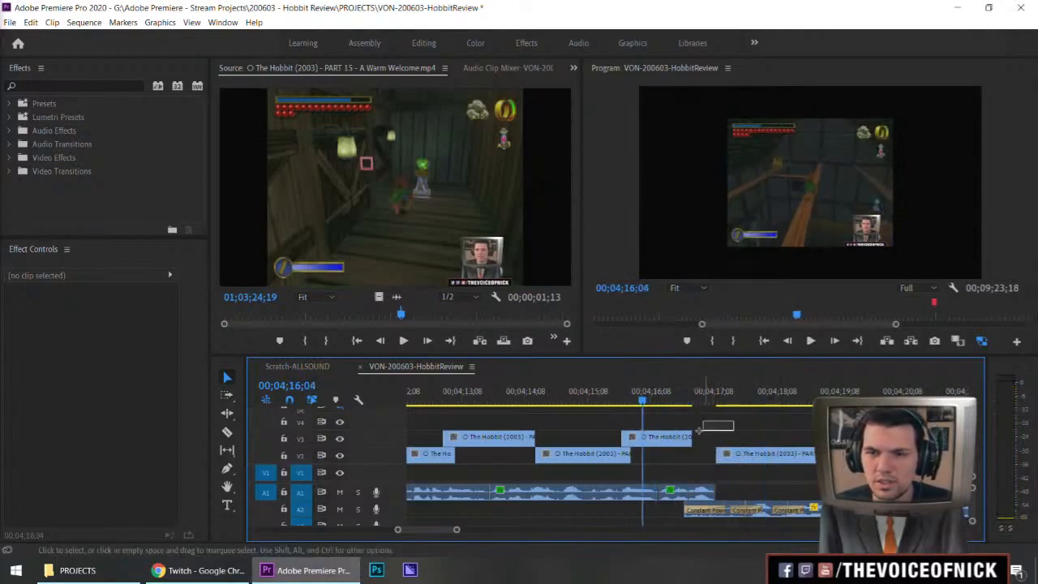
{"action": "left_click_drag", "start_coordinate": [589, 408], "coordinate": [616, 413]}
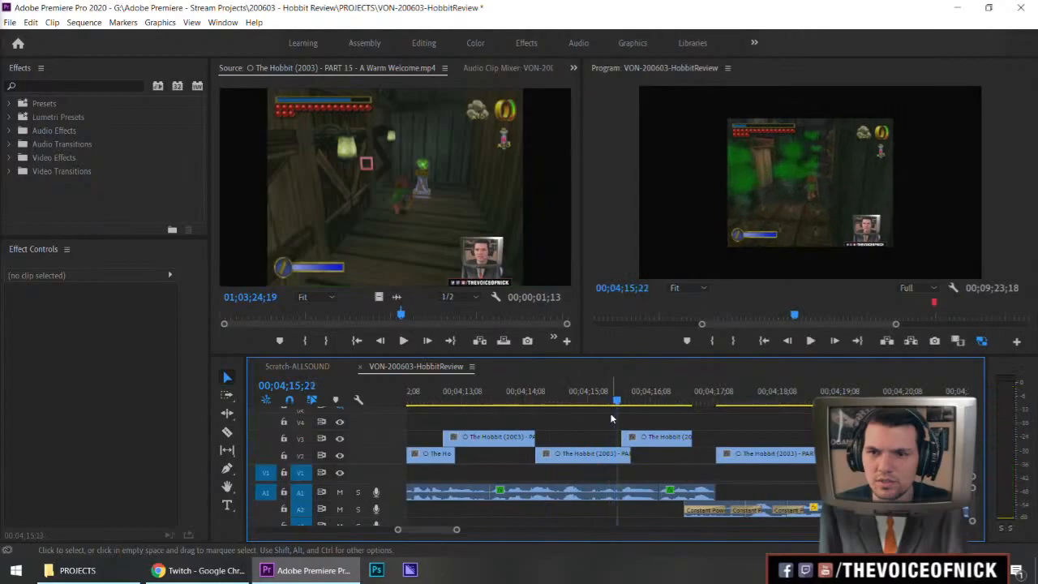
{"action": "key", "text": "space"}
{"action": "left_click_drag", "start_coordinate": [657, 443], "coordinate": [680, 443]}
{"action": "left_click", "coordinate": [561, 438]}
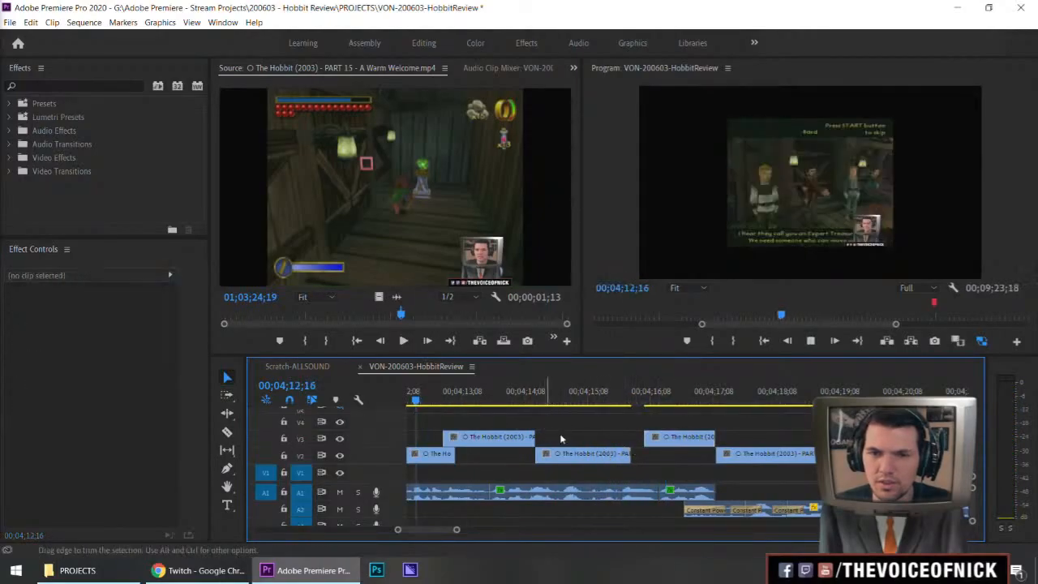
Step: Try moving the walkway and beam-walking clips from V3 down to V2
{"action": "scroll", "coordinate": [560, 438], "scroll_direction": "up", "scroll_amount": 3}
{"action": "left_click_drag", "start_coordinate": [596, 427], "coordinate": [537, 460]}
{"action": "left_click_drag", "start_coordinate": [644, 429], "coordinate": [608, 430]}
{"action": "key", "text": "minus"}
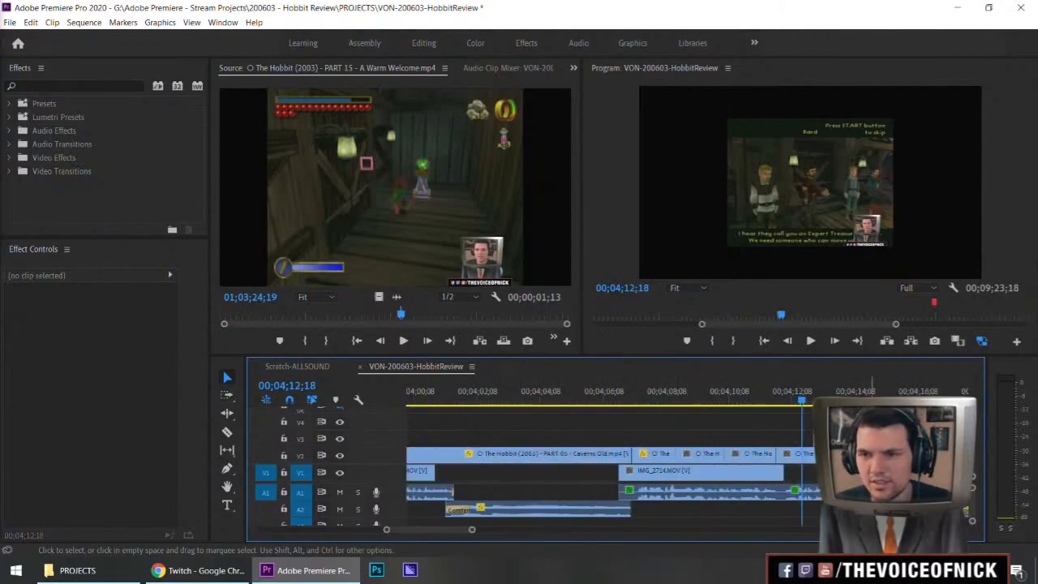
{"action": "key", "text": "Up"}
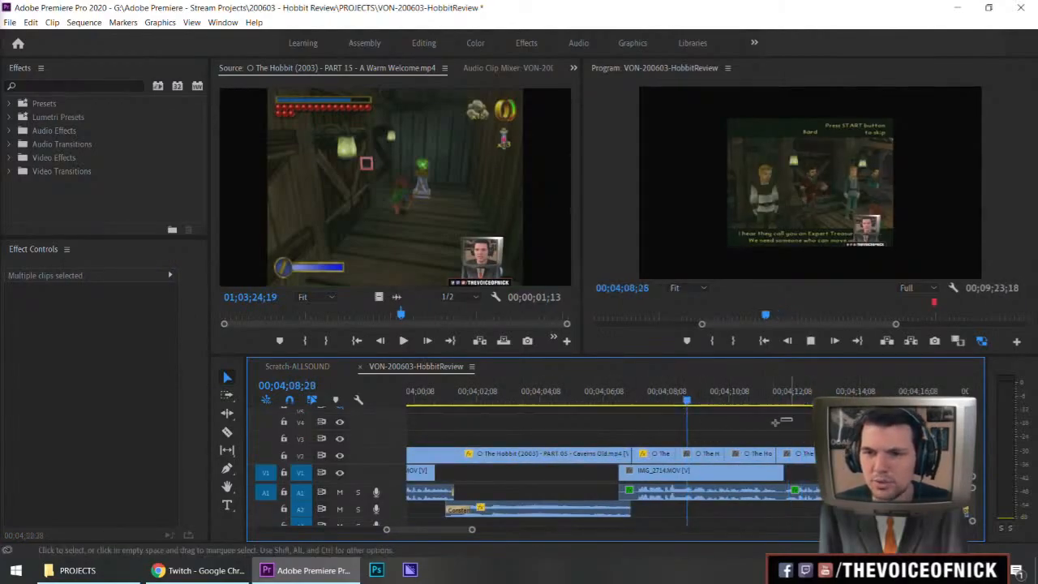
{"action": "left_click", "coordinate": [777, 422]}
{"action": "key", "text": "alt+space"}
{"action": "key", "text": "Escape"}
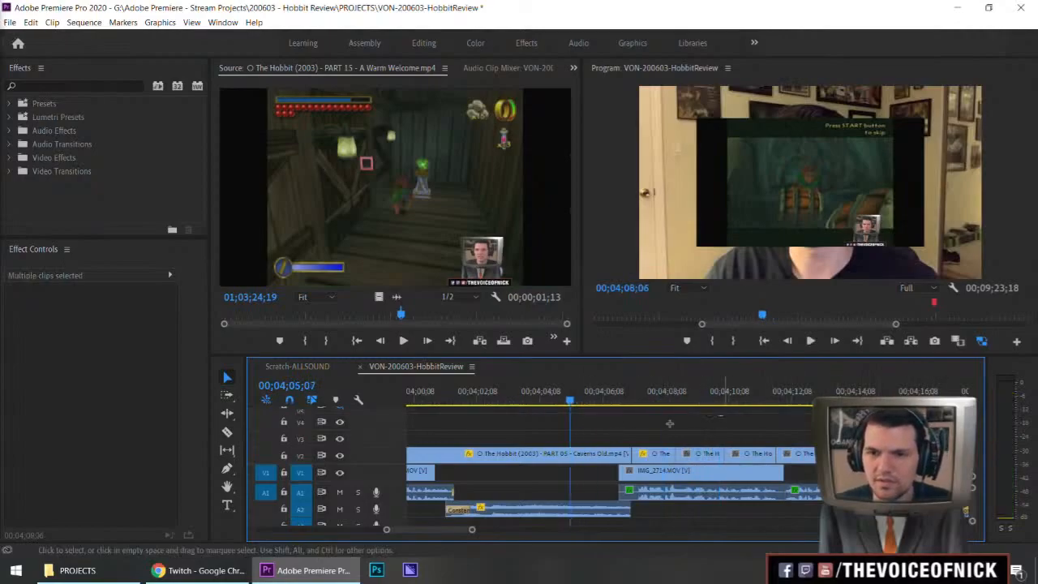
Step: Play the section from about 00;04;05;07 to the walkway clip, and undo moving the V3 clips down to V2
{"action": "key", "text": "space"}
{"action": "key", "text": "minus"}
{"action": "key", "text": "equal"}
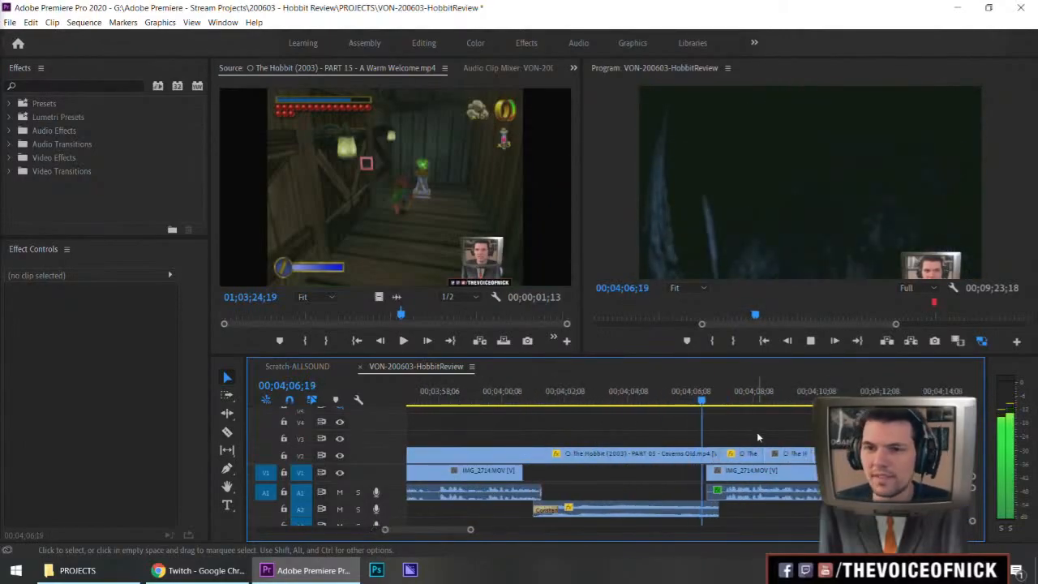
{"action": "key", "text": "minus"}
{"action": "key", "text": "minus"}
{"action": "key", "text": "minus"}
{"action": "key", "text": "equal"}
{"action": "key", "text": "equal"}
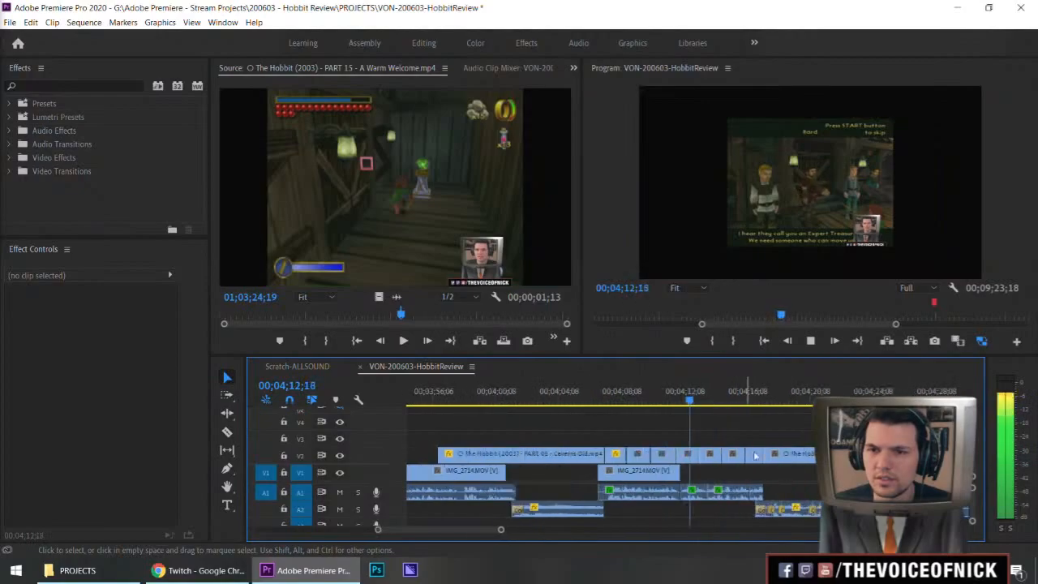
{"action": "key", "text": "equal"}
{"action": "key", "text": "equal"}
{"action": "key", "text": "space"}
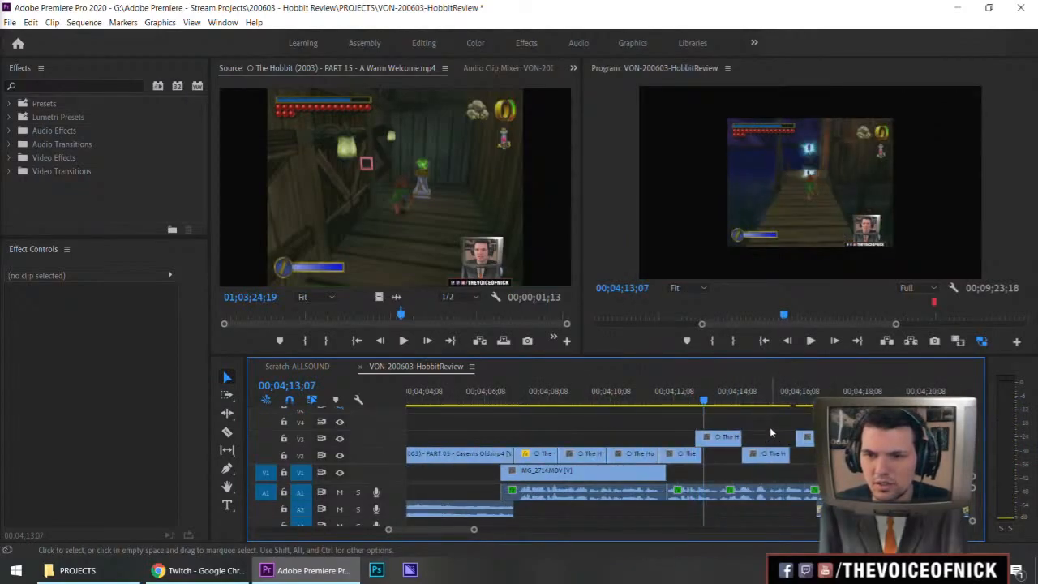
{"action": "key", "text": "ctrl+z"}
Step: Shift the guards' cutscene, walkway and gas trap clips later to close the gap before the beam-walking clip, extending the preceding hallway clip to match
{"action": "left_click_drag", "start_coordinate": [799, 417], "coordinate": [730, 440]}
{"action": "left_click_drag", "start_coordinate": [679, 398], "coordinate": [658, 403]}
{"action": "left_click_drag", "start_coordinate": [684, 456], "coordinate": [659, 429]}
{"action": "key", "text": "Up"}
{"action": "key", "text": "space"}
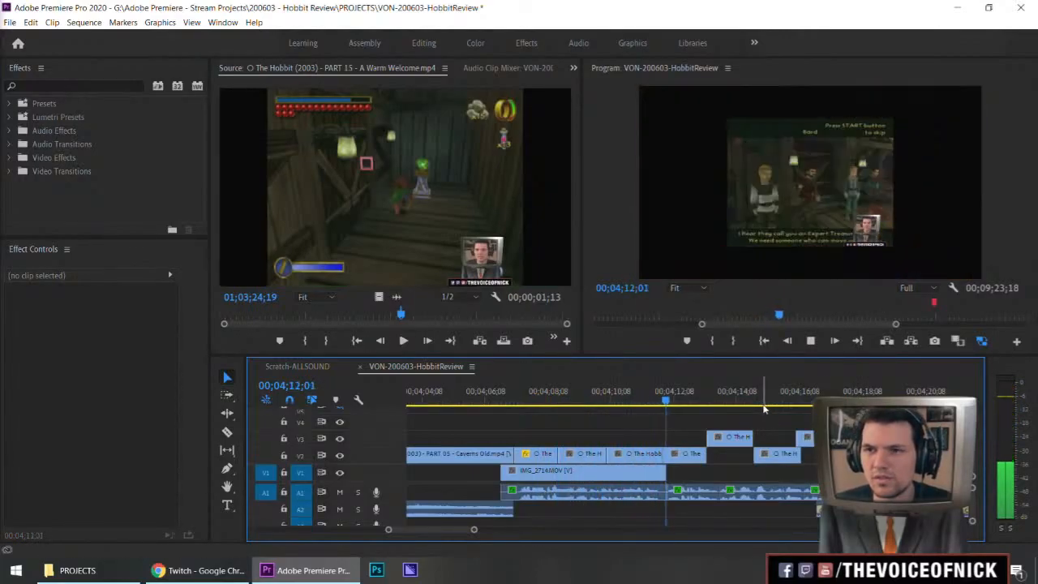
Step: Play the retimed clips from about 00;04;11;20 through the goblin fight to the next talking-head section at about 00;04;36
{"action": "left_click", "coordinate": [657, 402]}
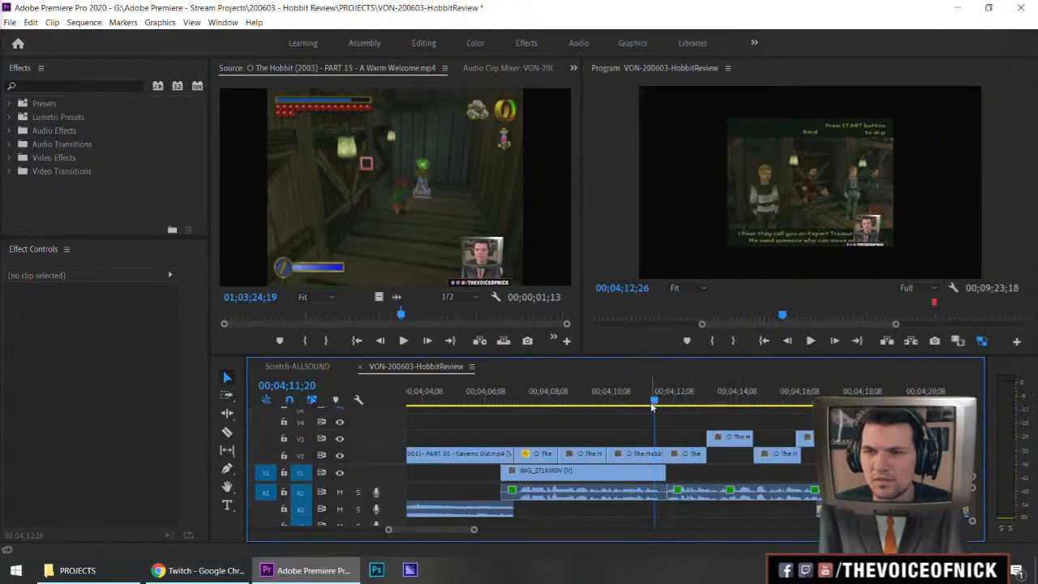
{"action": "key", "text": "space"}
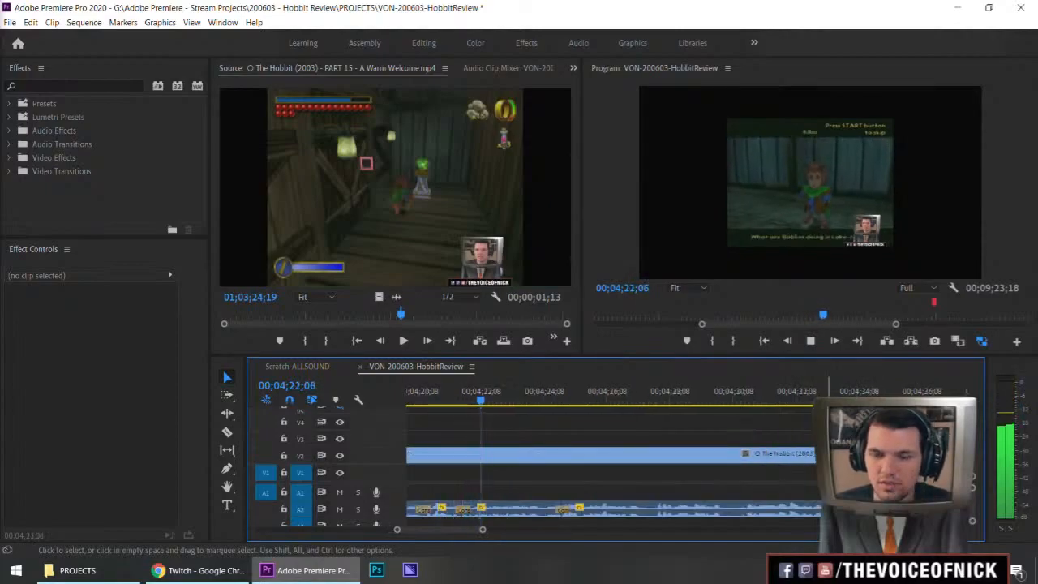
{"action": "key", "text": "minus"}
{"action": "key", "text": "minus"}
{"action": "key", "text": "equal"}
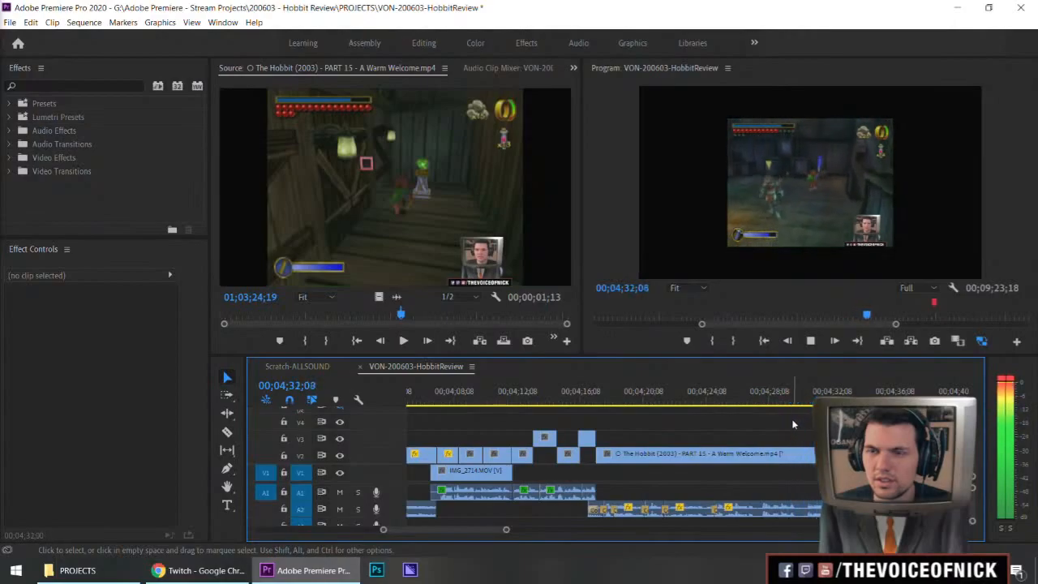
{"action": "key", "text": "minus"}
{"action": "key", "text": "equal"}
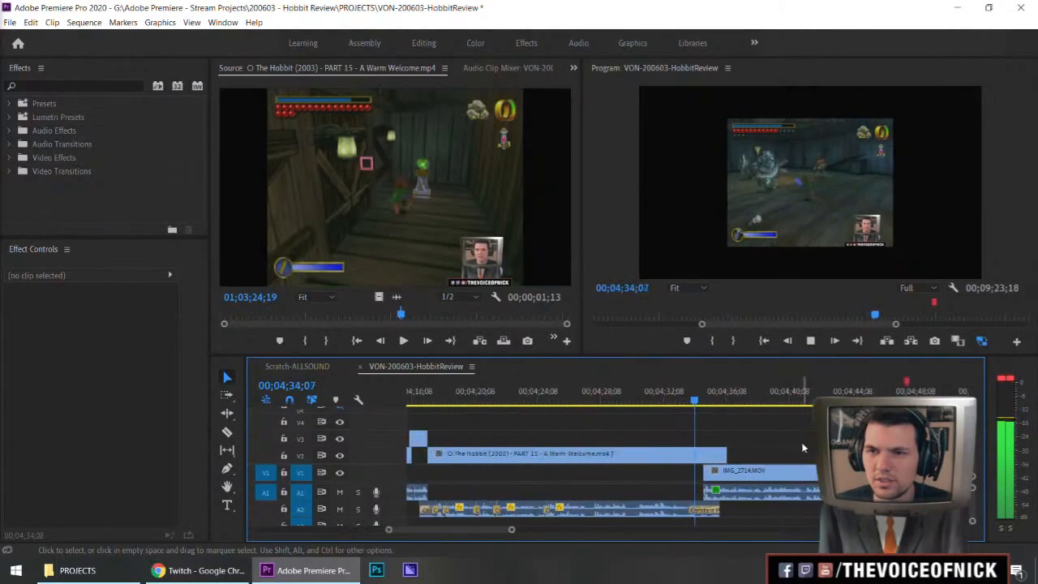
{"action": "key", "text": "minus"}
{"action": "key", "text": "equal"}
{"action": "key", "text": "minus"}
{"action": "key", "text": "minus"}
{"action": "key", "text": "minus"}
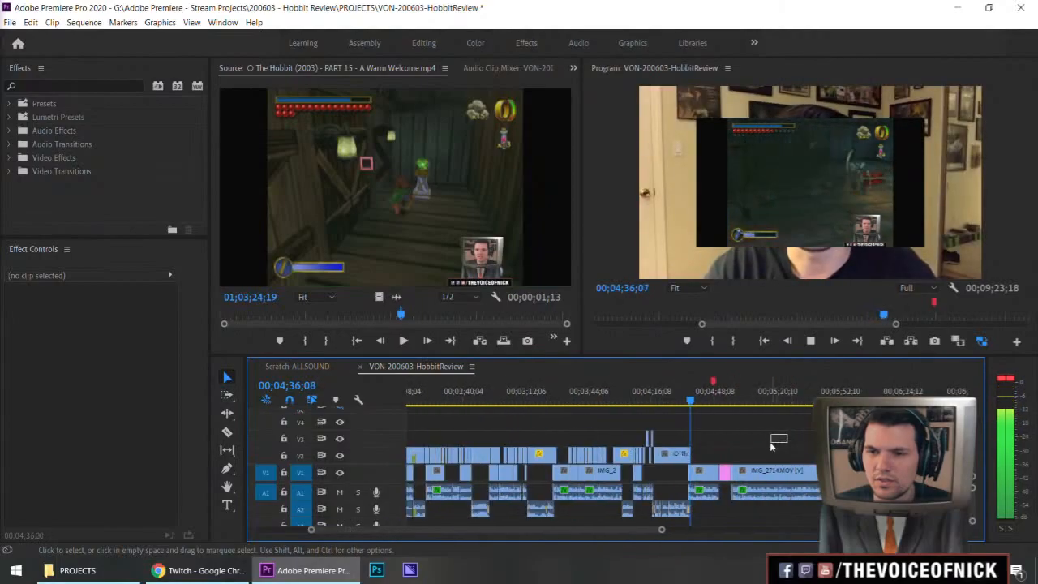
{"action": "key", "text": "equal"}
{"action": "key", "text": "equal"}
Step: Move the walkway and beam-walking clips from V3 down to V2, in line with the other gameplay clips
{"action": "left_click_drag", "start_coordinate": [566, 441], "coordinate": [472, 424]}
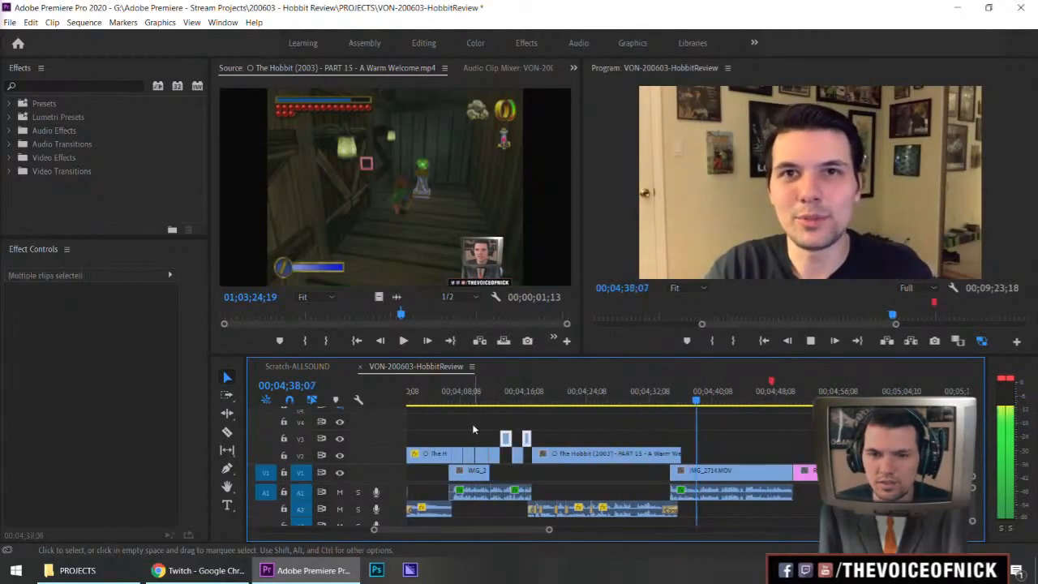
{"action": "key", "text": "alt+Down"}
{"action": "key", "text": "minus"}
{"action": "left_click_drag", "start_coordinate": [602, 431], "coordinate": [630, 421]}
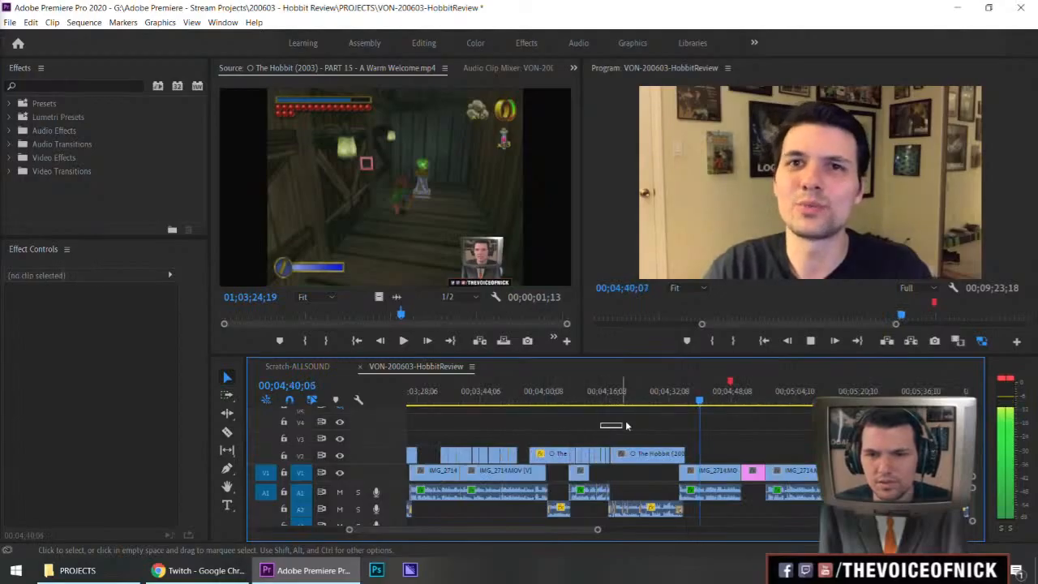
{"action": "key", "text": "minus"}
{"action": "key", "text": "minus"}
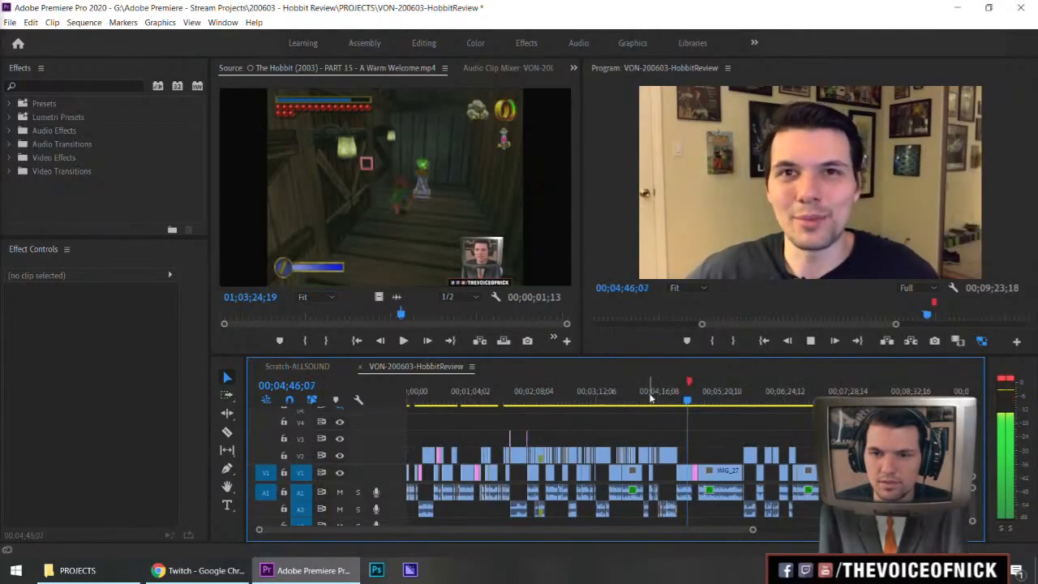
Step: Add a cyan comment marker to the sequence at 00;04;07;29, near the start of the barrel cutscene, and save the project
{"action": "key", "text": "equal"}
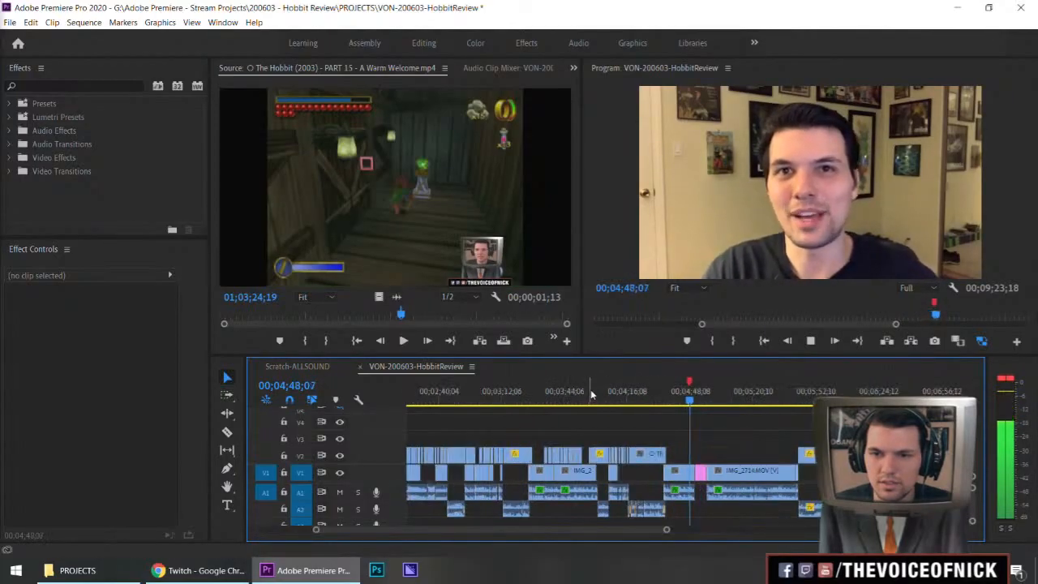
{"action": "left_click", "coordinate": [590, 396]}
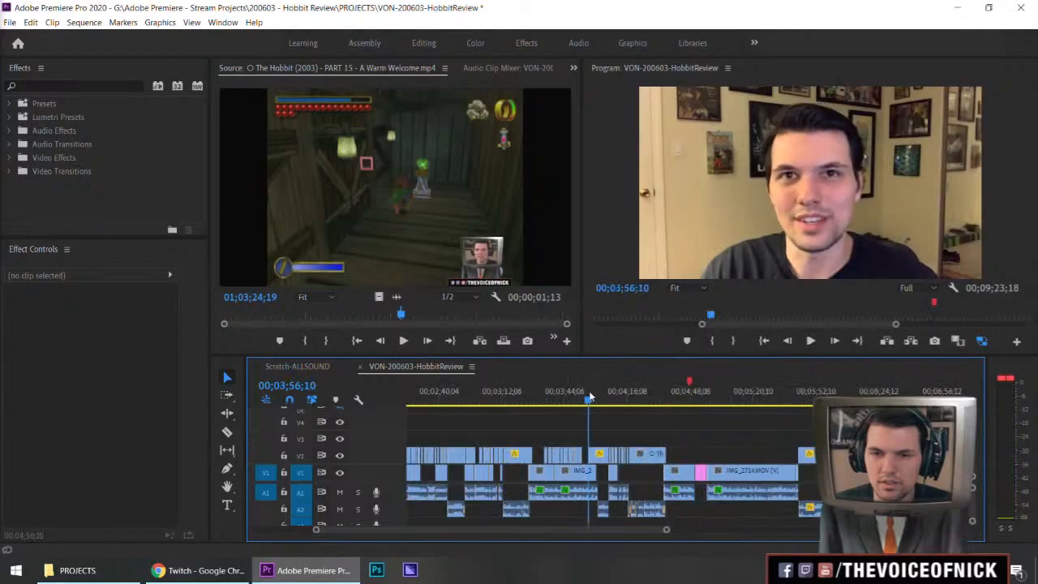
{"action": "key", "text": "equal"}
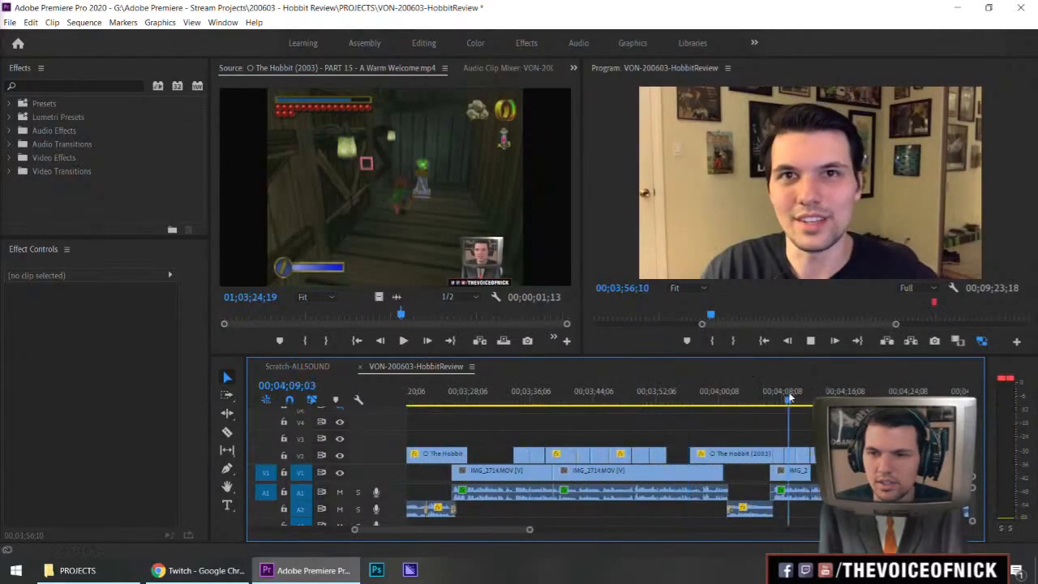
{"action": "left_click", "coordinate": [762, 397]}
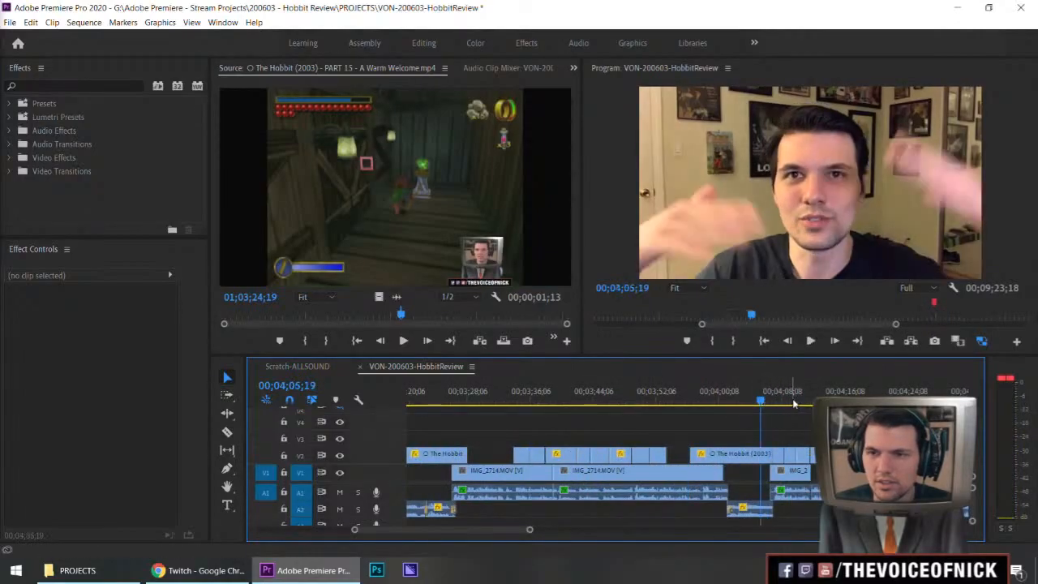
{"action": "key", "text": "minus"}
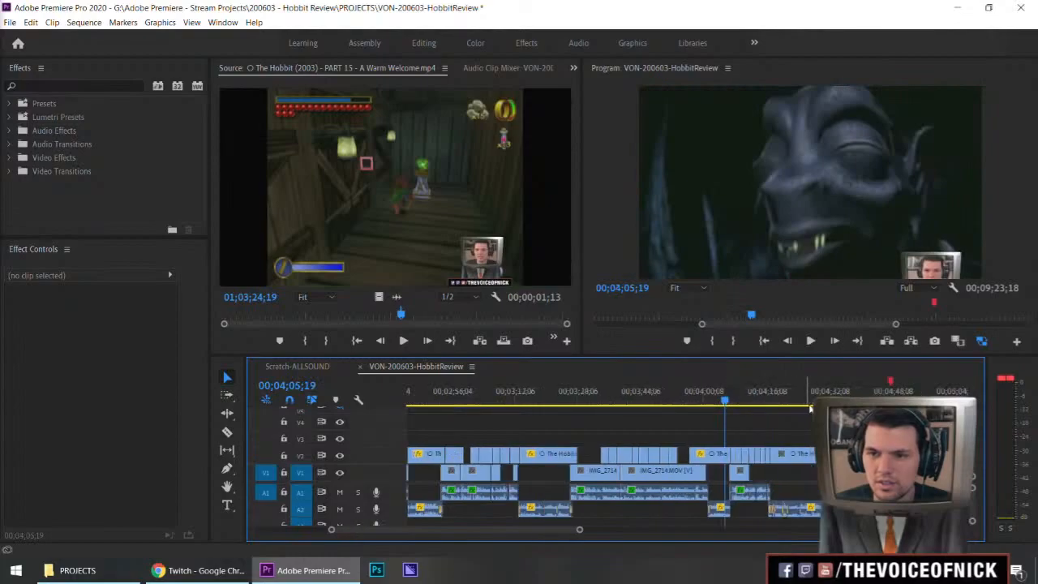
{"action": "left_click", "coordinate": [757, 402]}
{"action": "key", "text": "equal"}
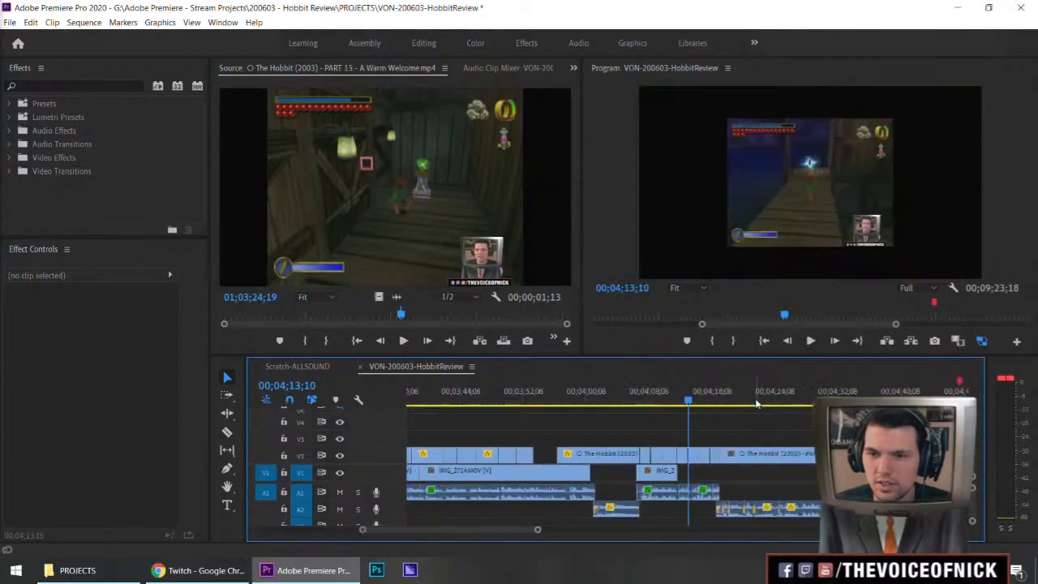
{"action": "left_click", "coordinate": [649, 402]}
{"action": "left_click", "coordinate": [648, 402]}
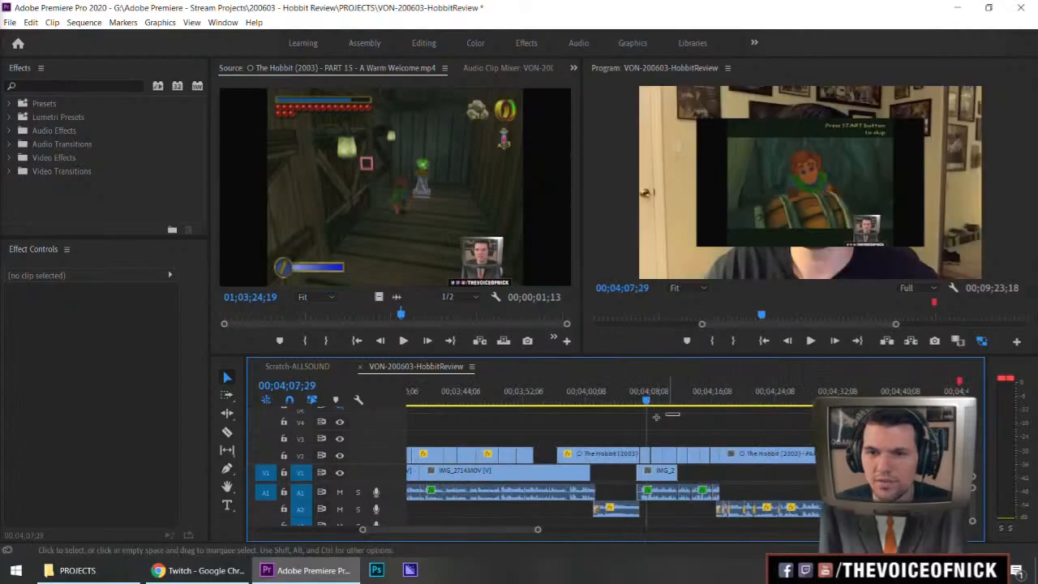
{"action": "key", "text": "m"}
{"action": "key", "text": "m"}
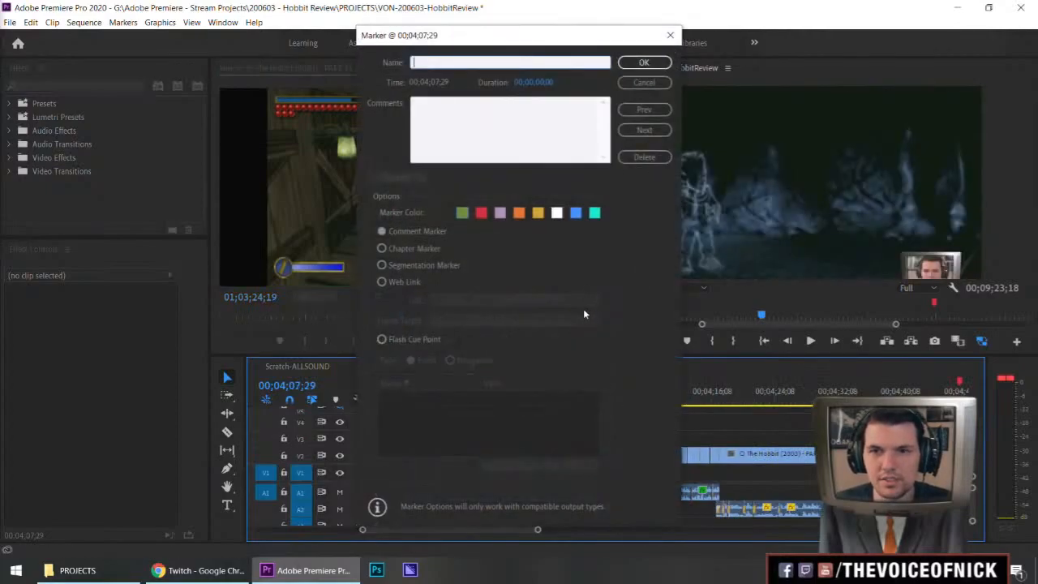
{"action": "left_click", "coordinate": [594, 214]}
{"action": "left_click", "coordinate": [645, 65]}
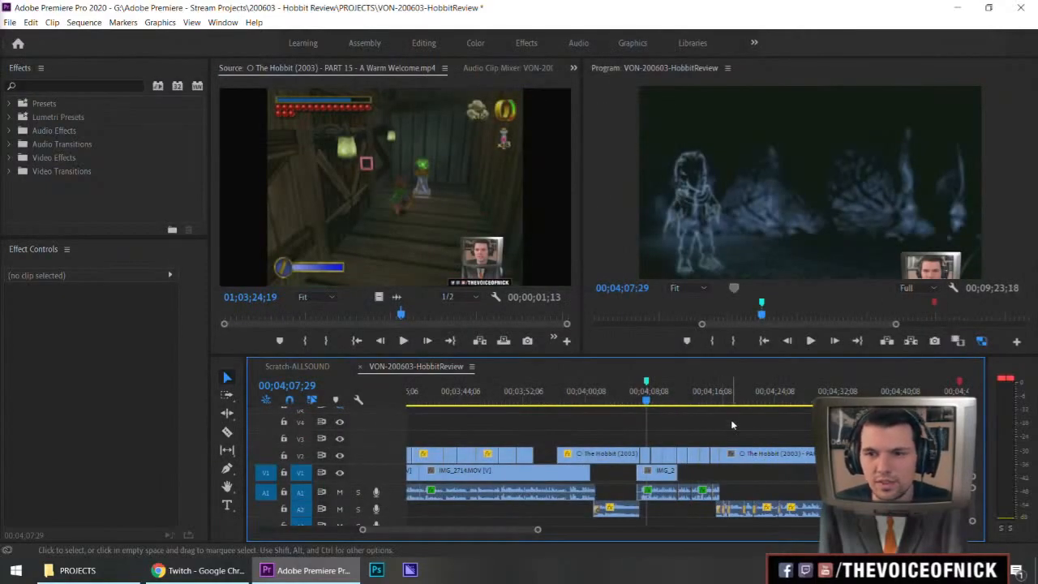
{"action": "key", "text": "ctrl+s"}
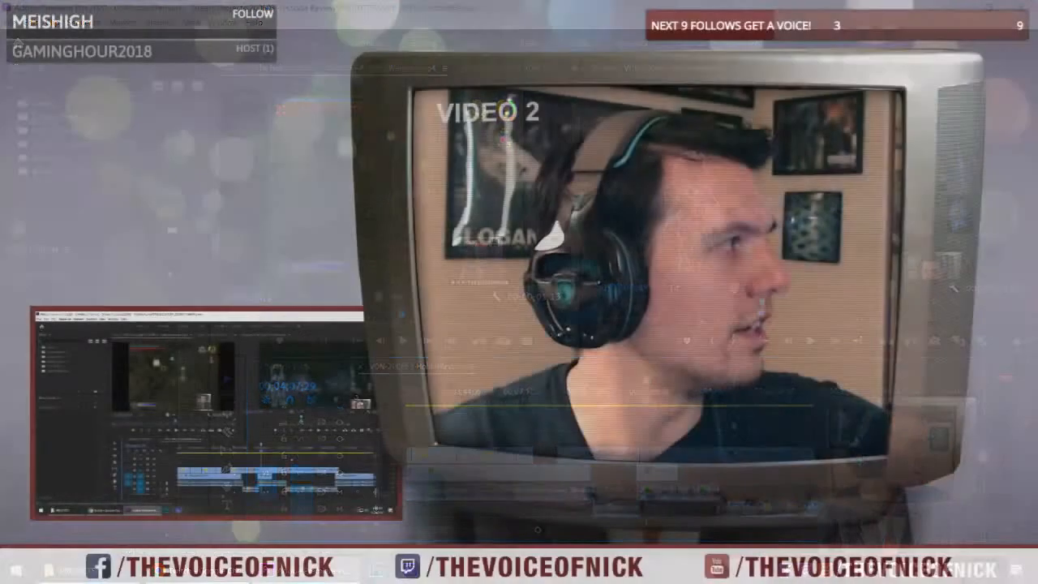